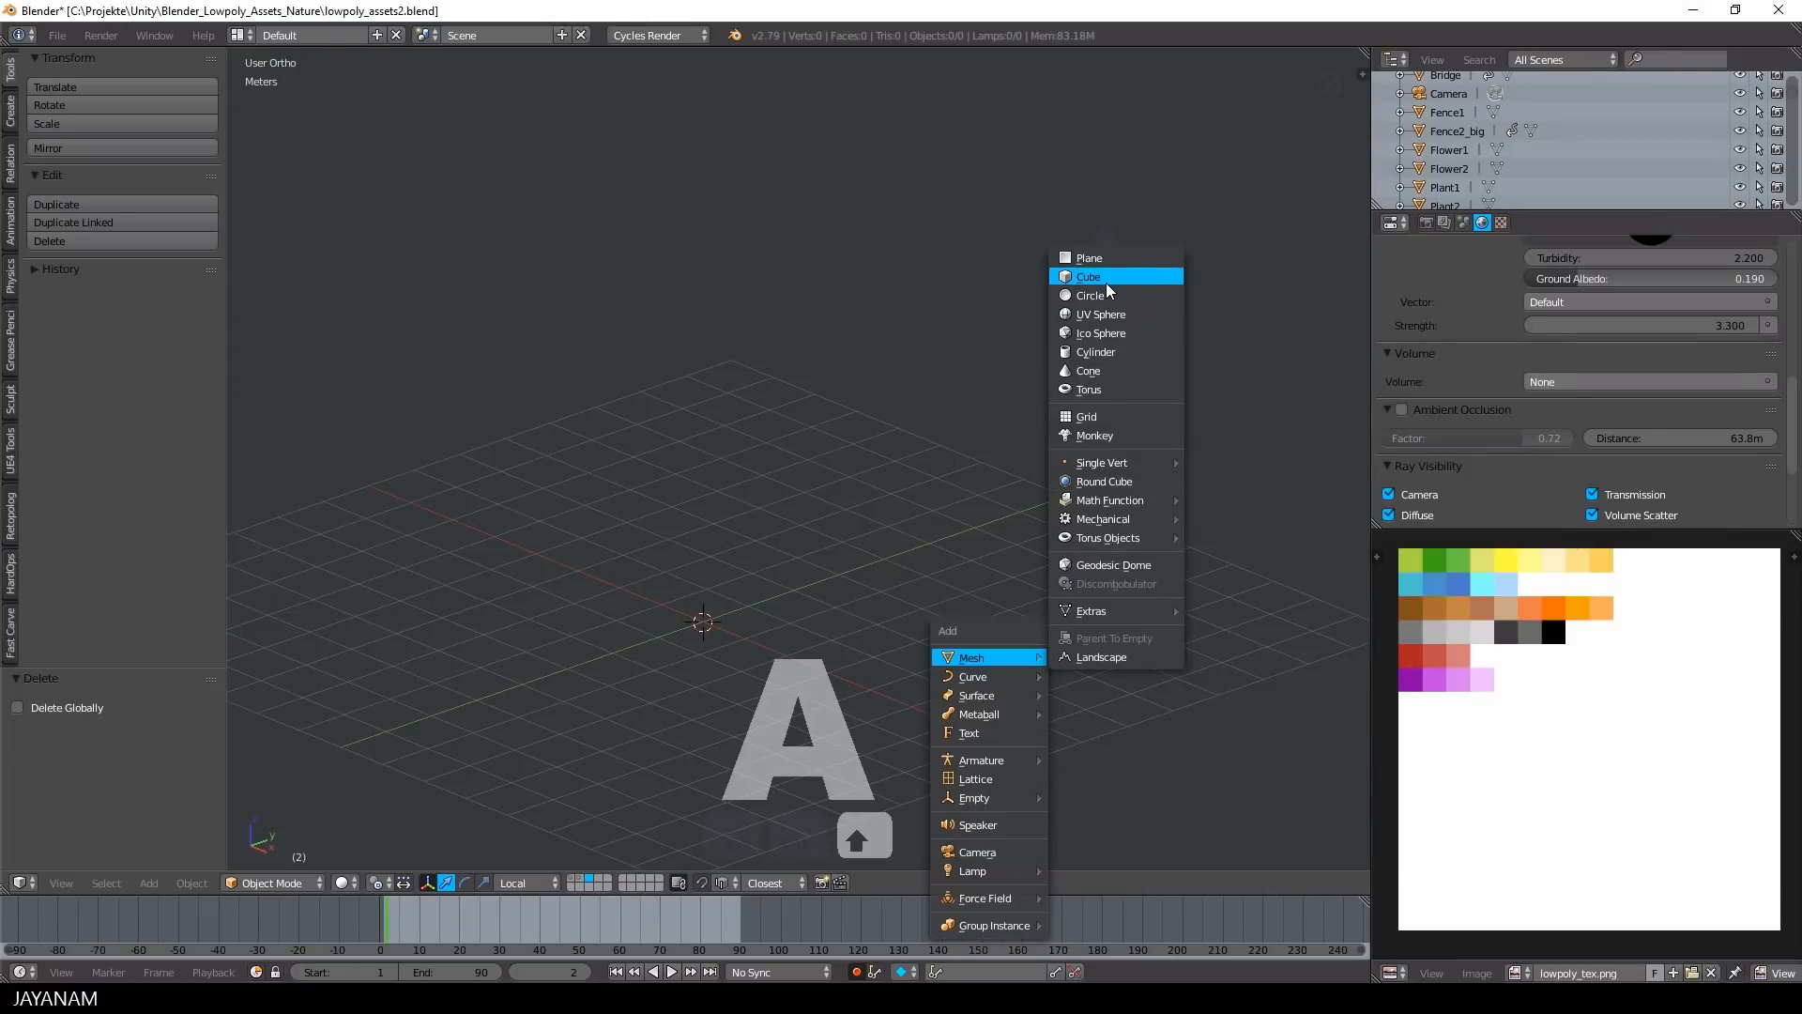
Add a mesh cube, scale it uniformly to about 0.348 and scale it along Z to about 0.795
left_click(1105, 281)
key("s")
left_click(833, 635)
key("s")
key("z")
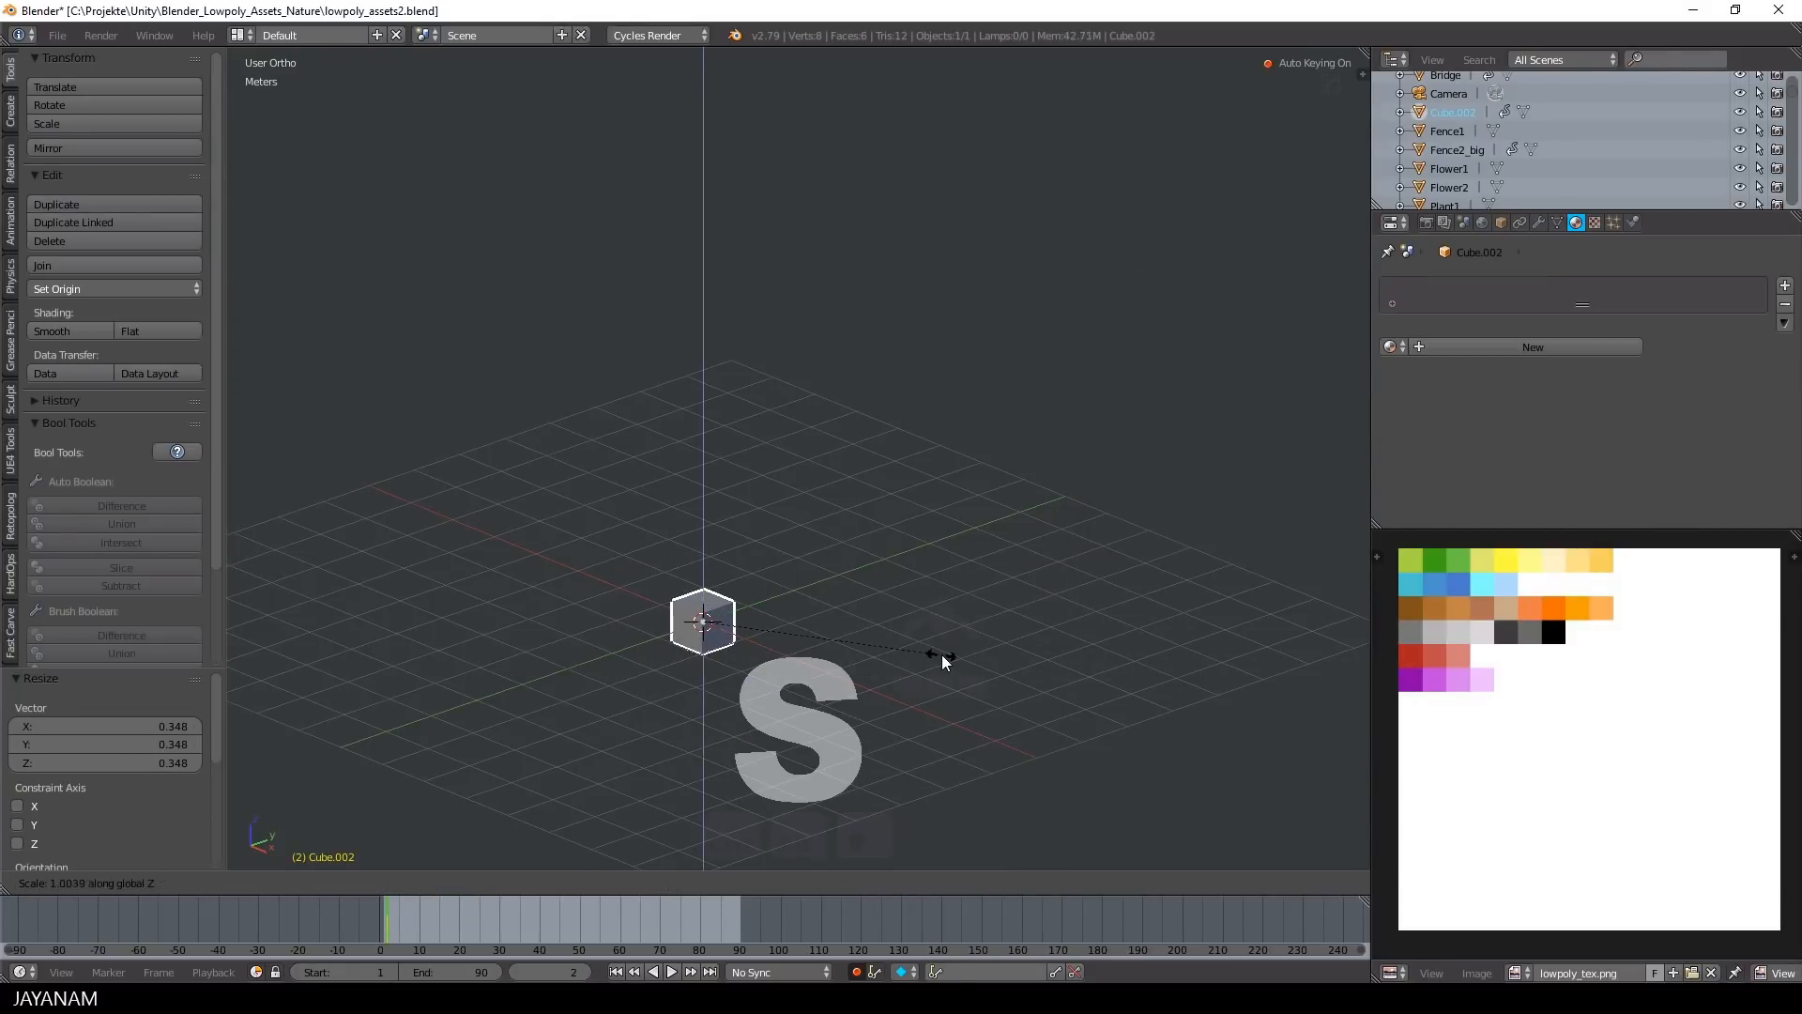
left_click(891, 645)
Assign the existing matLowPoly material to the cube
middle_click_drag(892, 646, 964, 553)
scroll(976, 610, "up", 5)
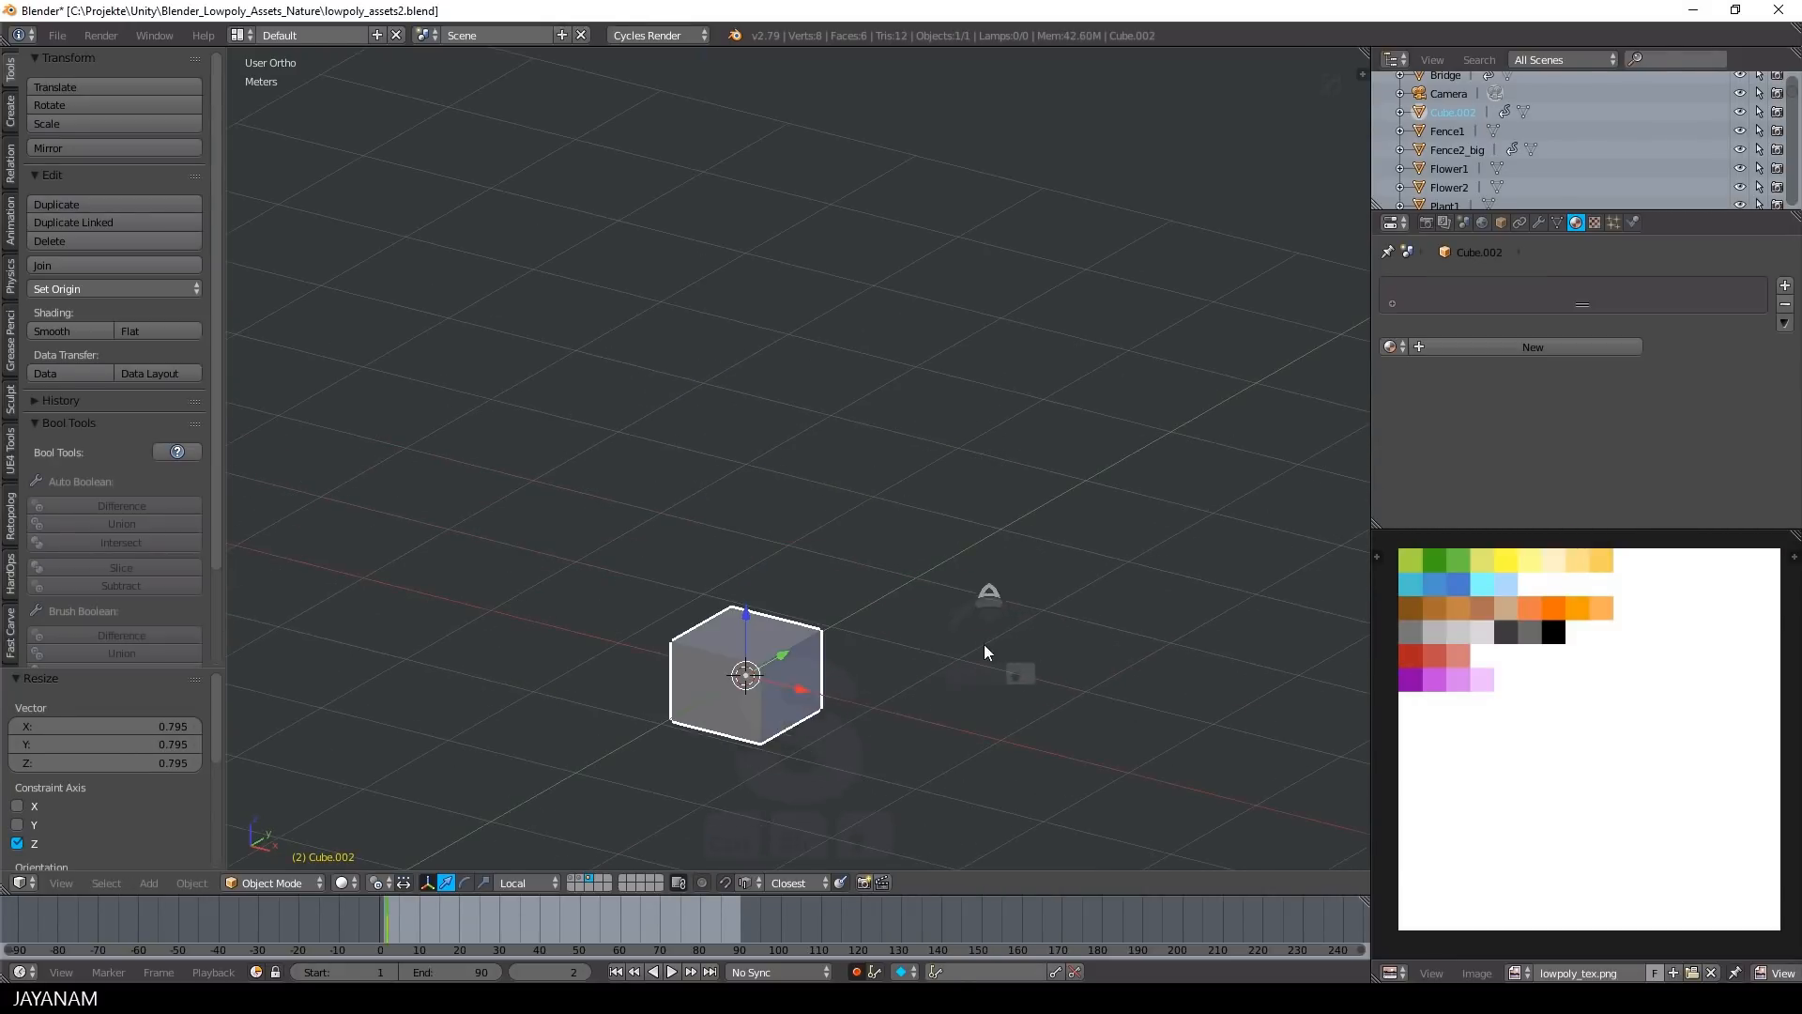
middle_click_drag(983, 643, 970, 525, "shift")
scroll(971, 525, "up", 3)
left_click(1395, 346)
left_click(1399, 376)
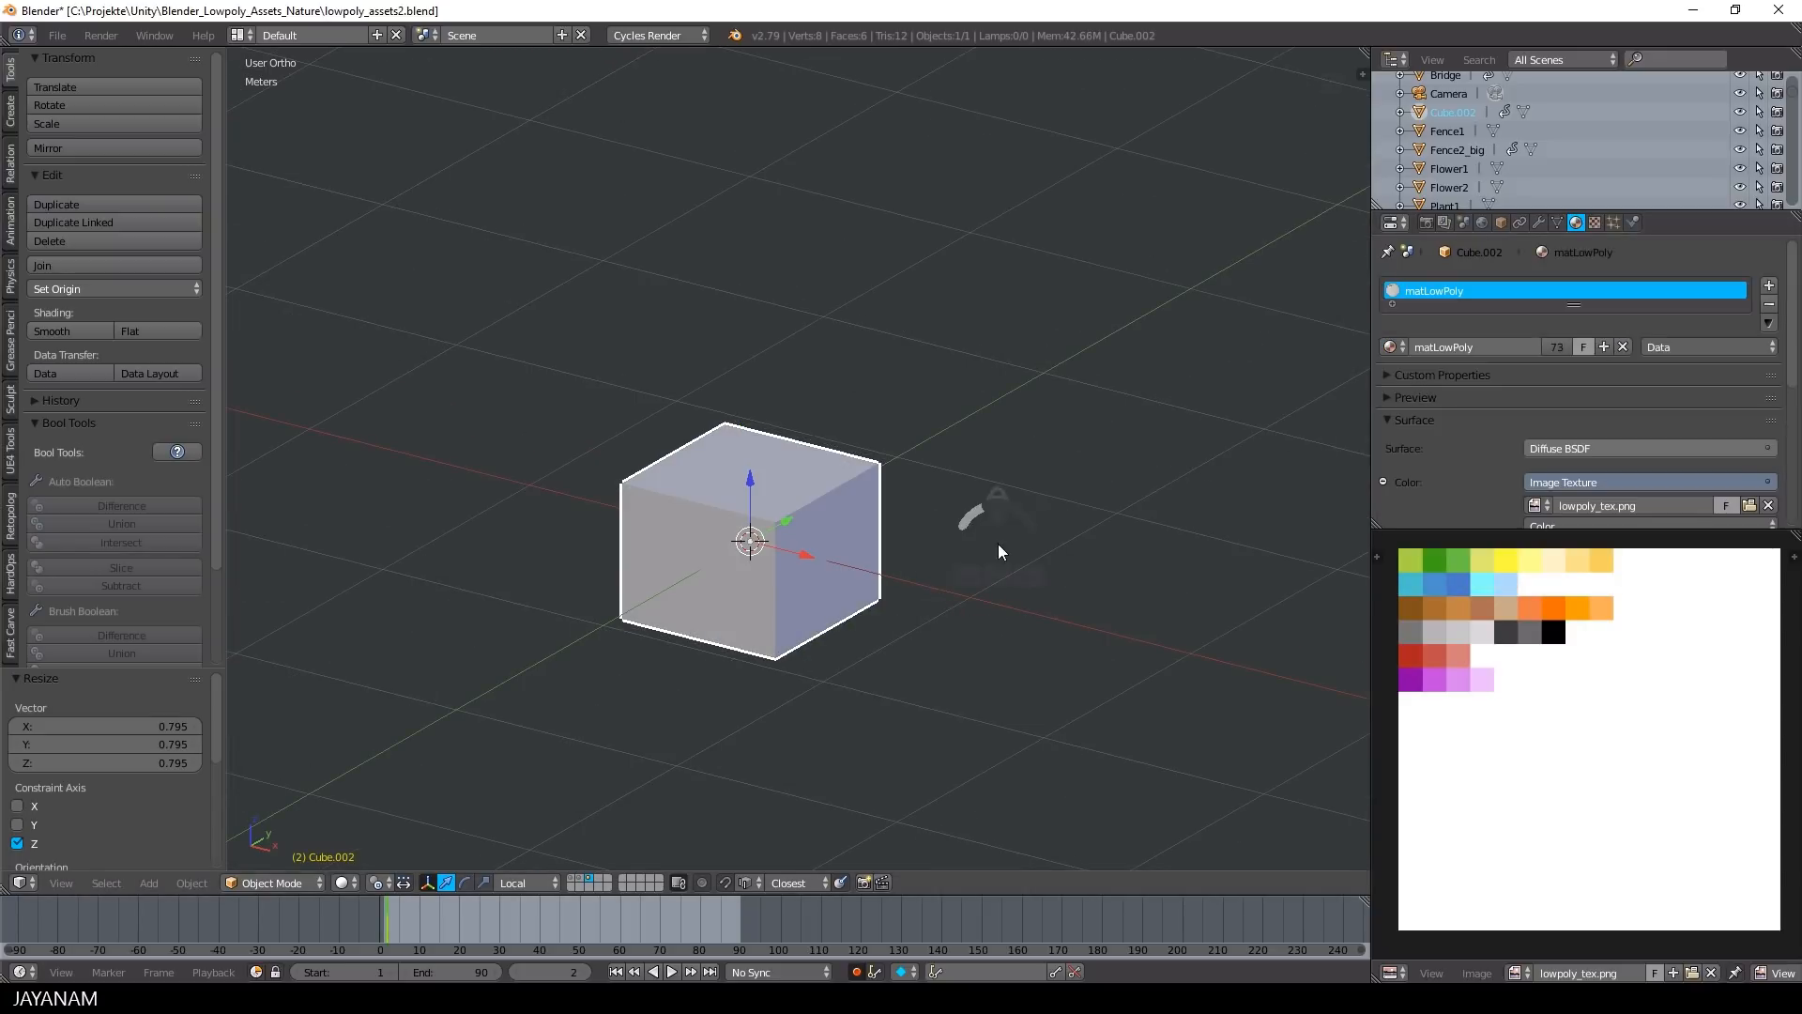
Extrude the cube's top face slightly upward and scale it to about 0.946 to form a bevelled rim
key("Tab")
left_click(1135, 547)
right_click(786, 485)
key("e")
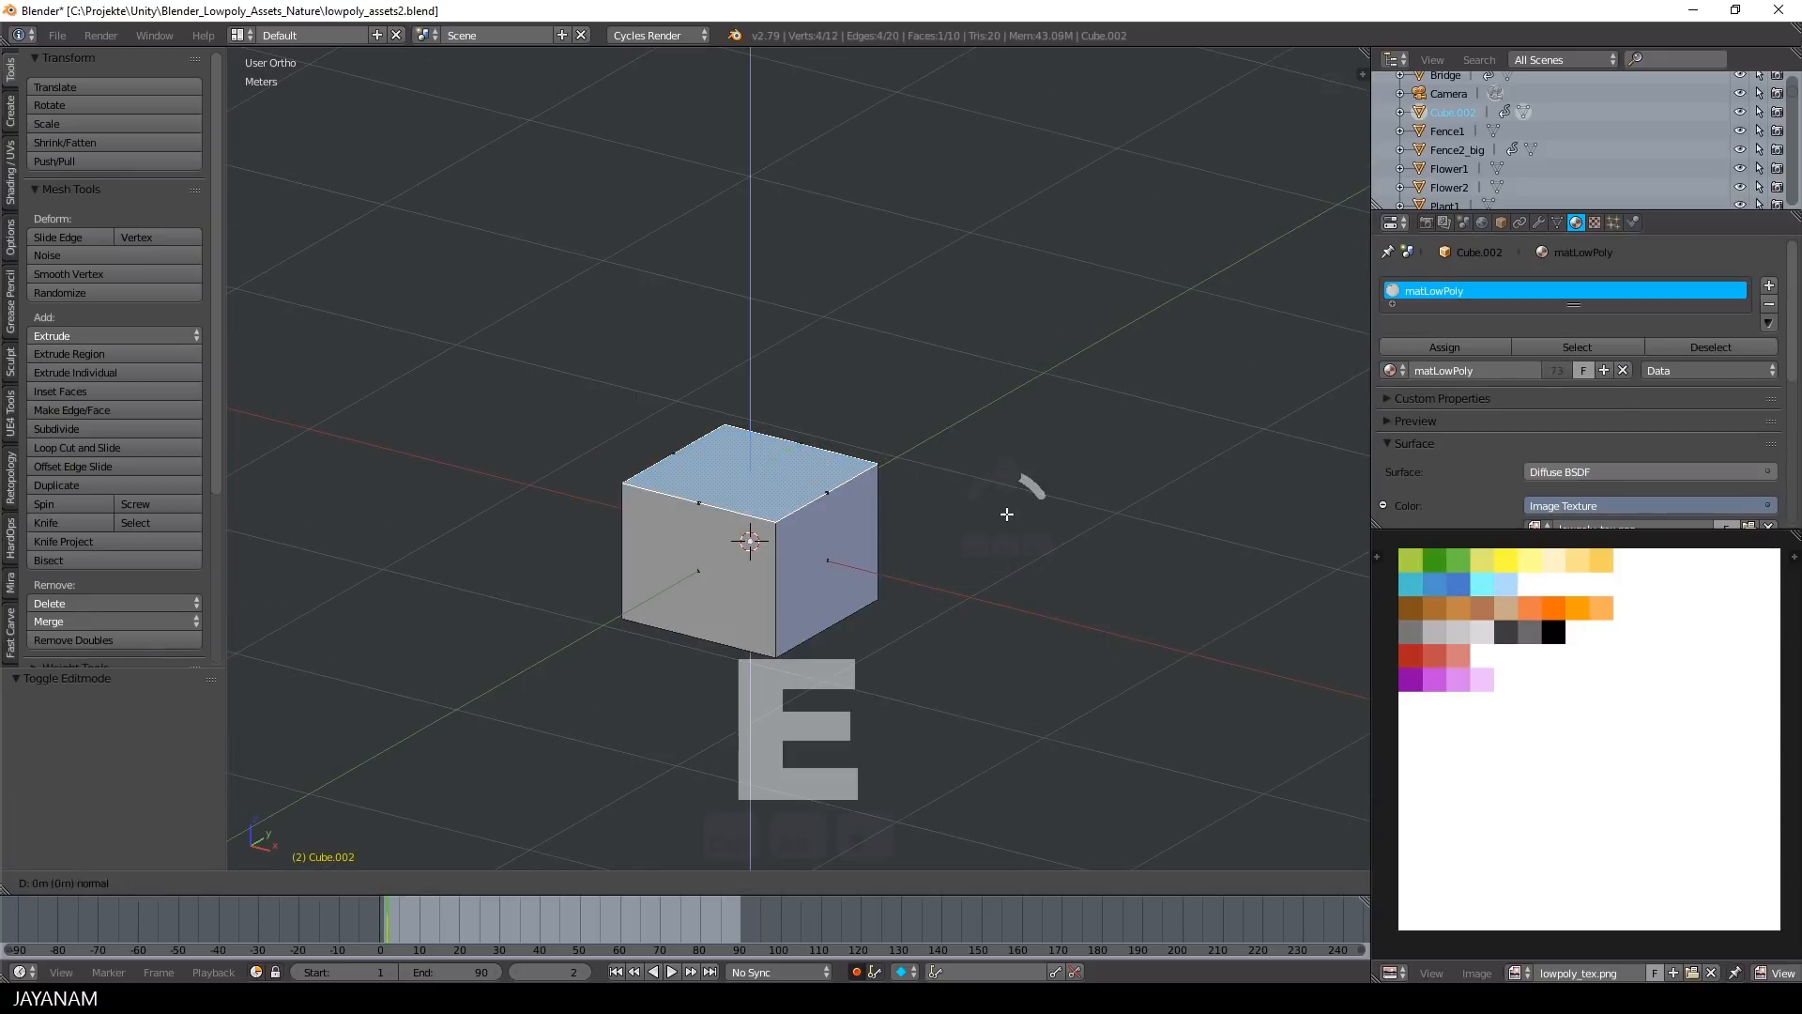
left_click(1006, 503)
key("s")
left_click(993, 508)
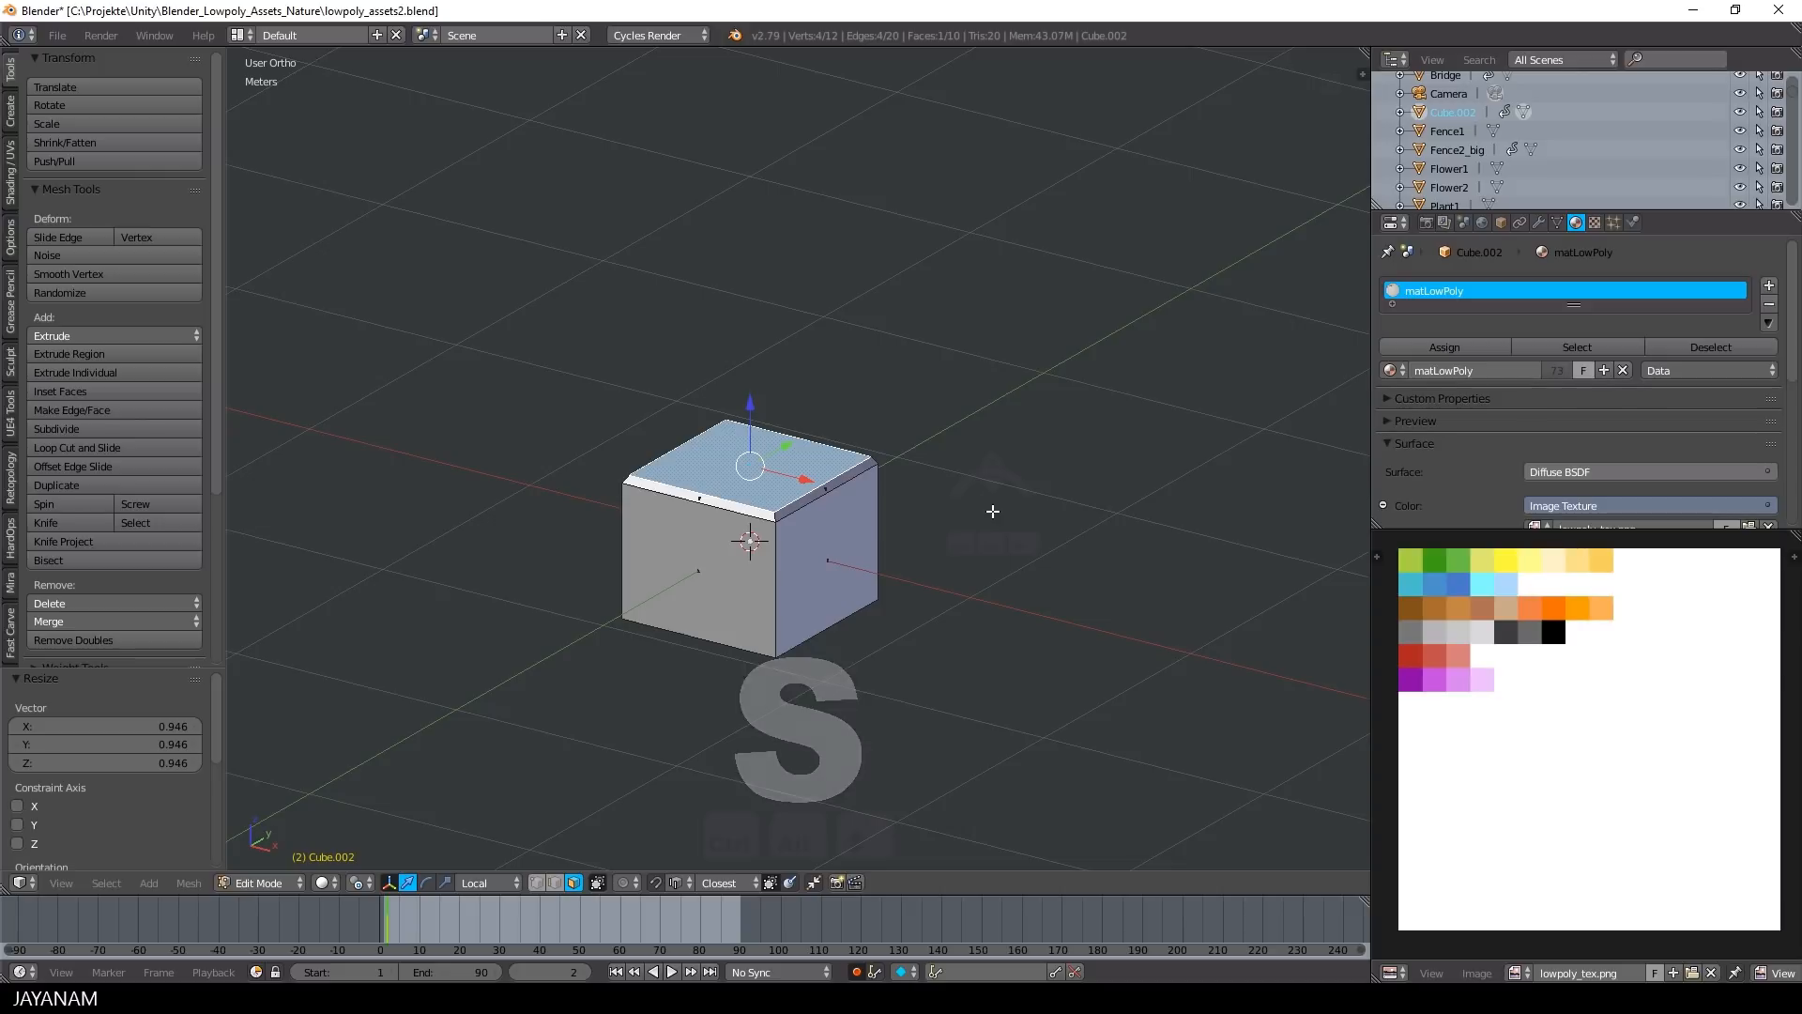
Move the cube's bottom face up about 3.23 cm along Z
middle_click_drag(992, 509, 902, 246)
key("g")
key("z")
left_click(873, 169)
Duplicate the cube's top face and place the copy about 21.8 cm above it along Z
scroll(873, 169, "down", 3)
middle_click_drag(873, 169, 913, 418)
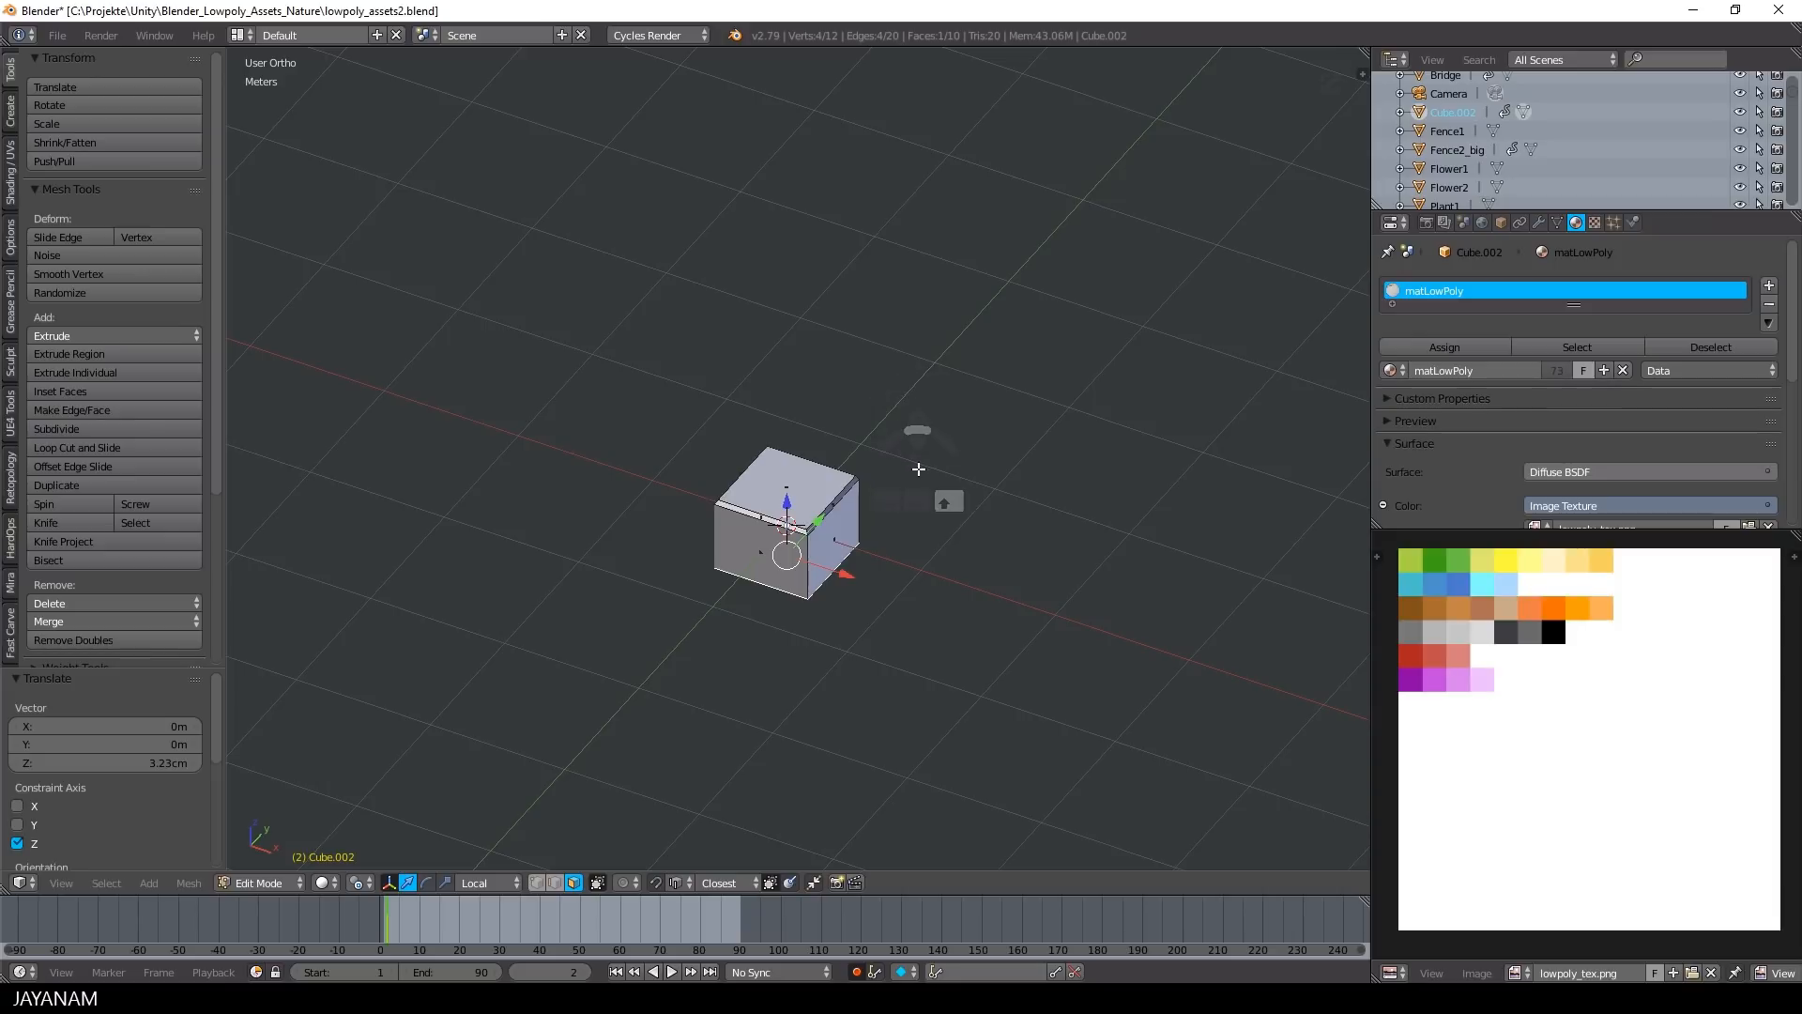
middle_click_drag(925, 533, 770, 508)
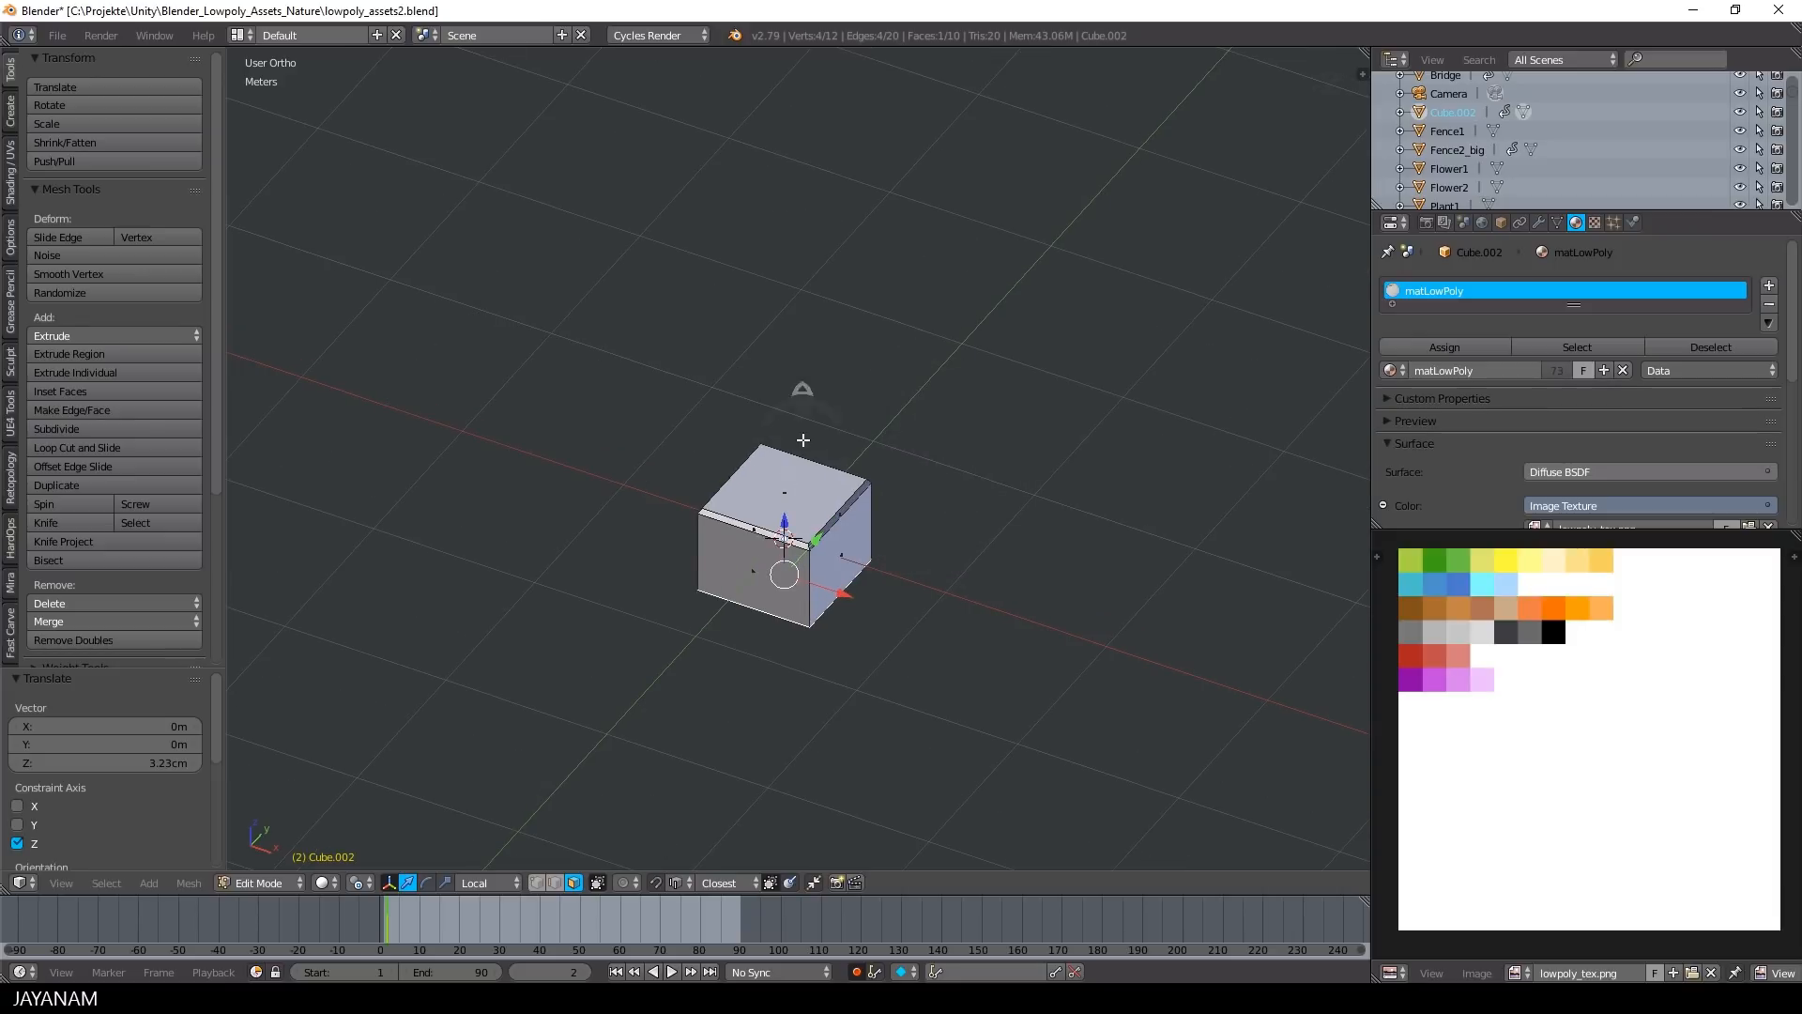
right_click(785, 493)
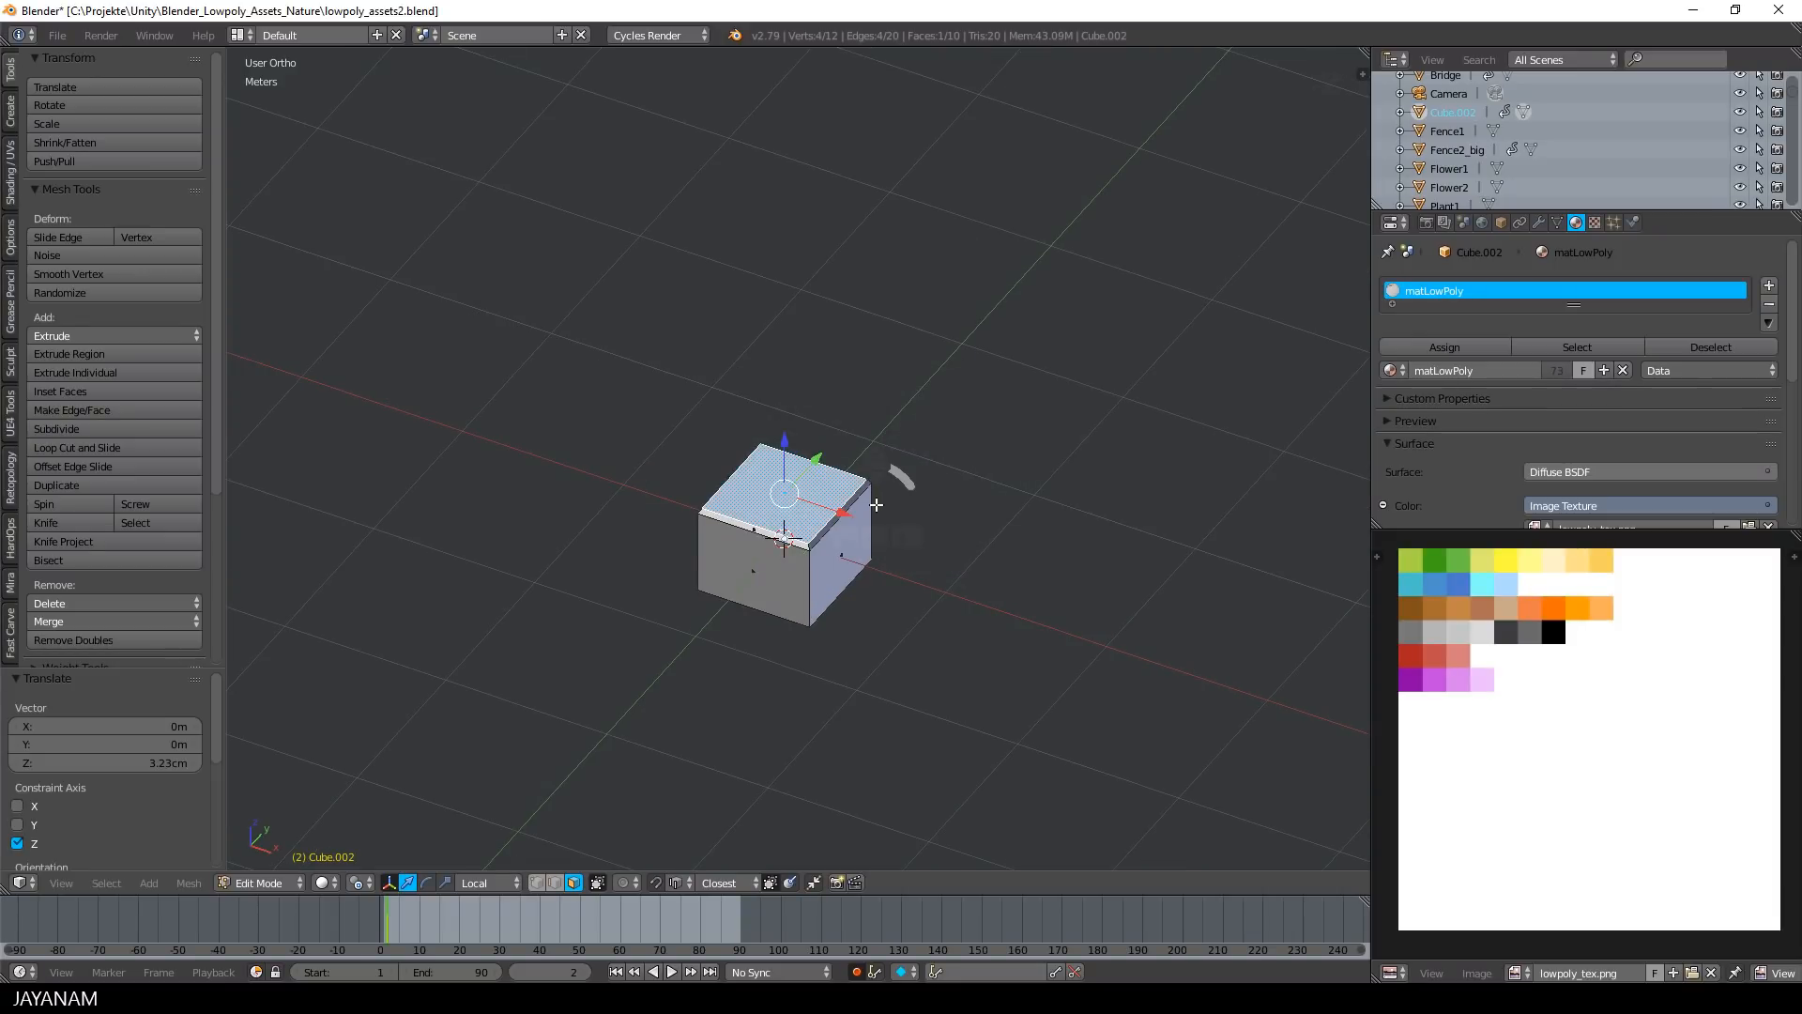
key("shift+d")
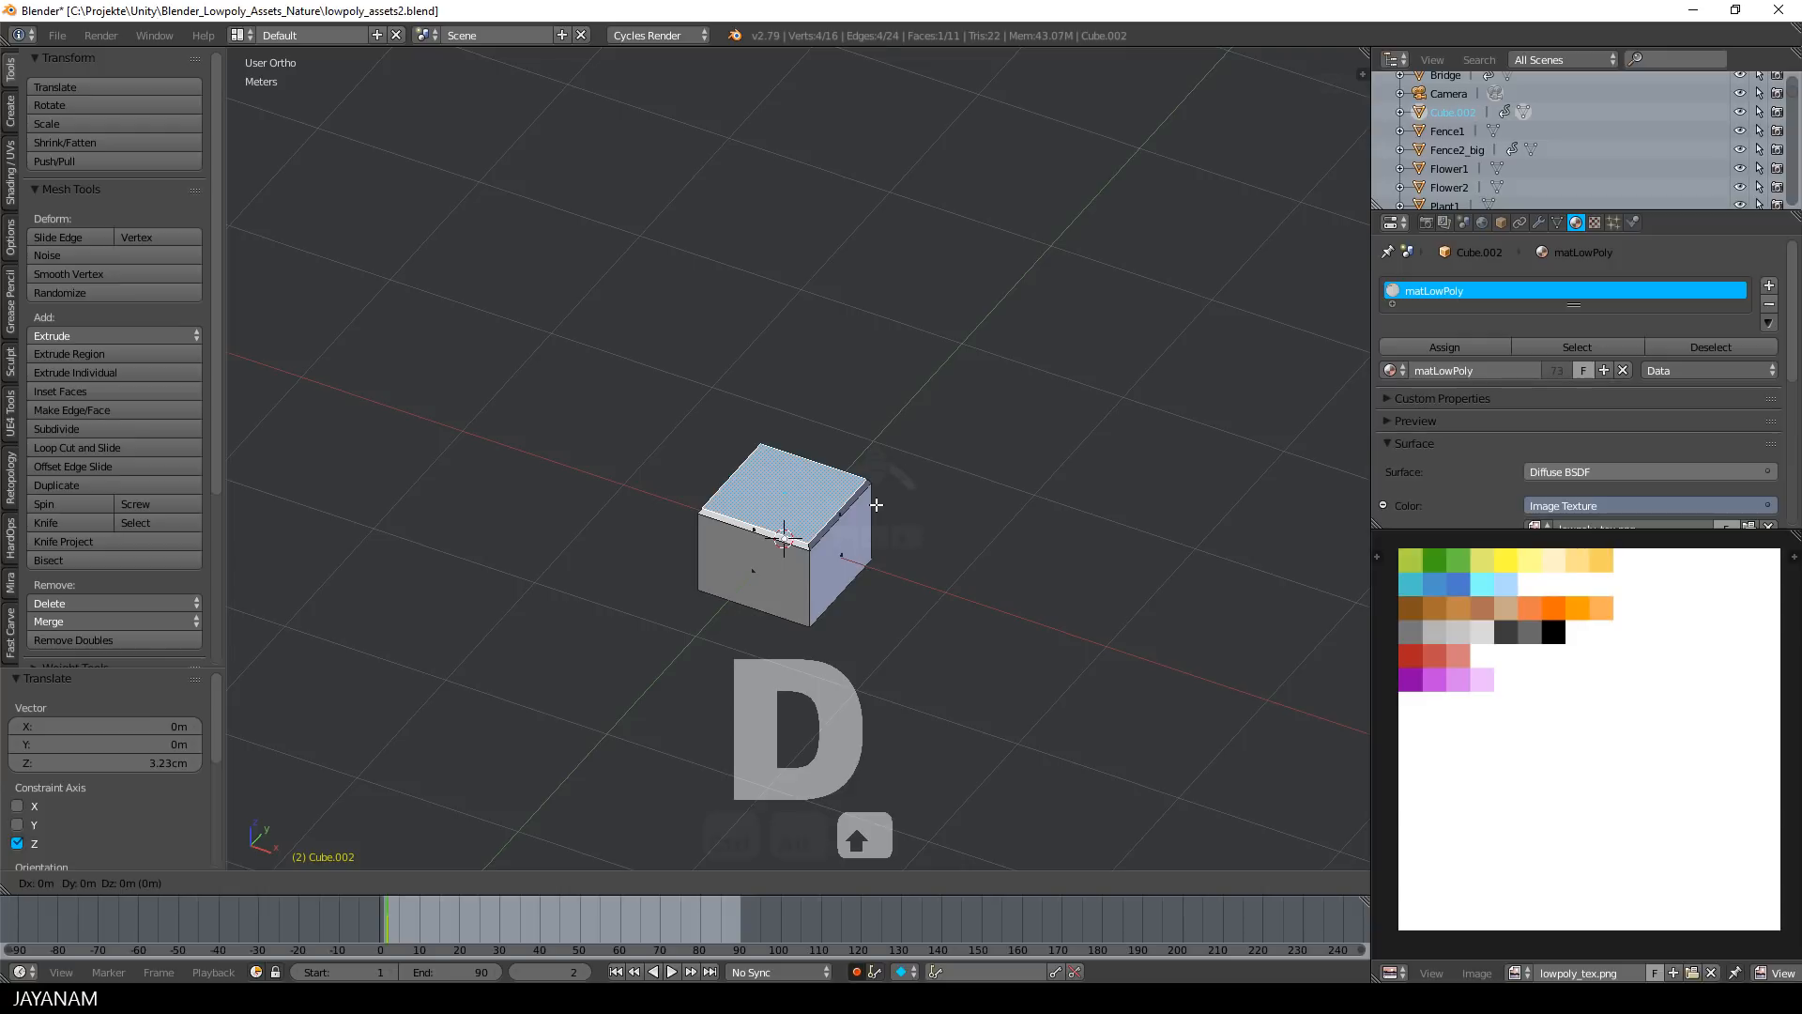
key("z")
left_click(872, 473)
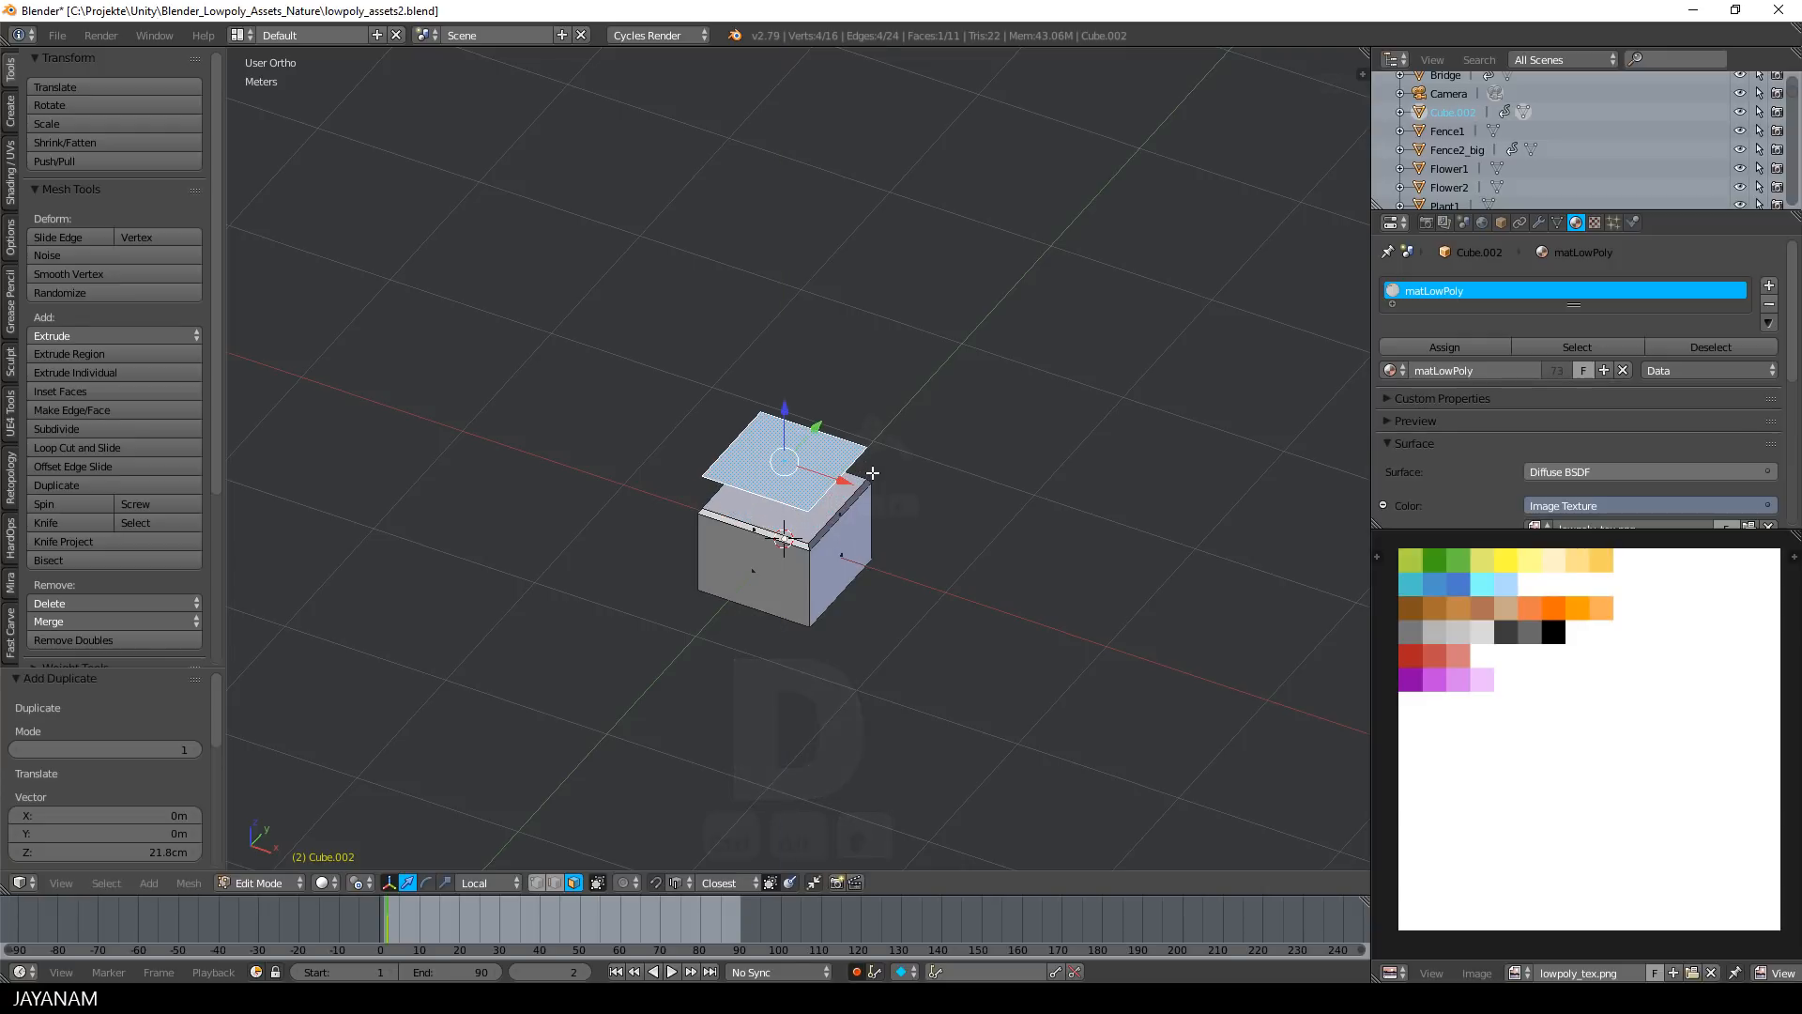
Divide the duplicated face into a 3 by 3 grid with two centred loop cuts in each direction
key("ctrl+r")
left_click(800, 460)
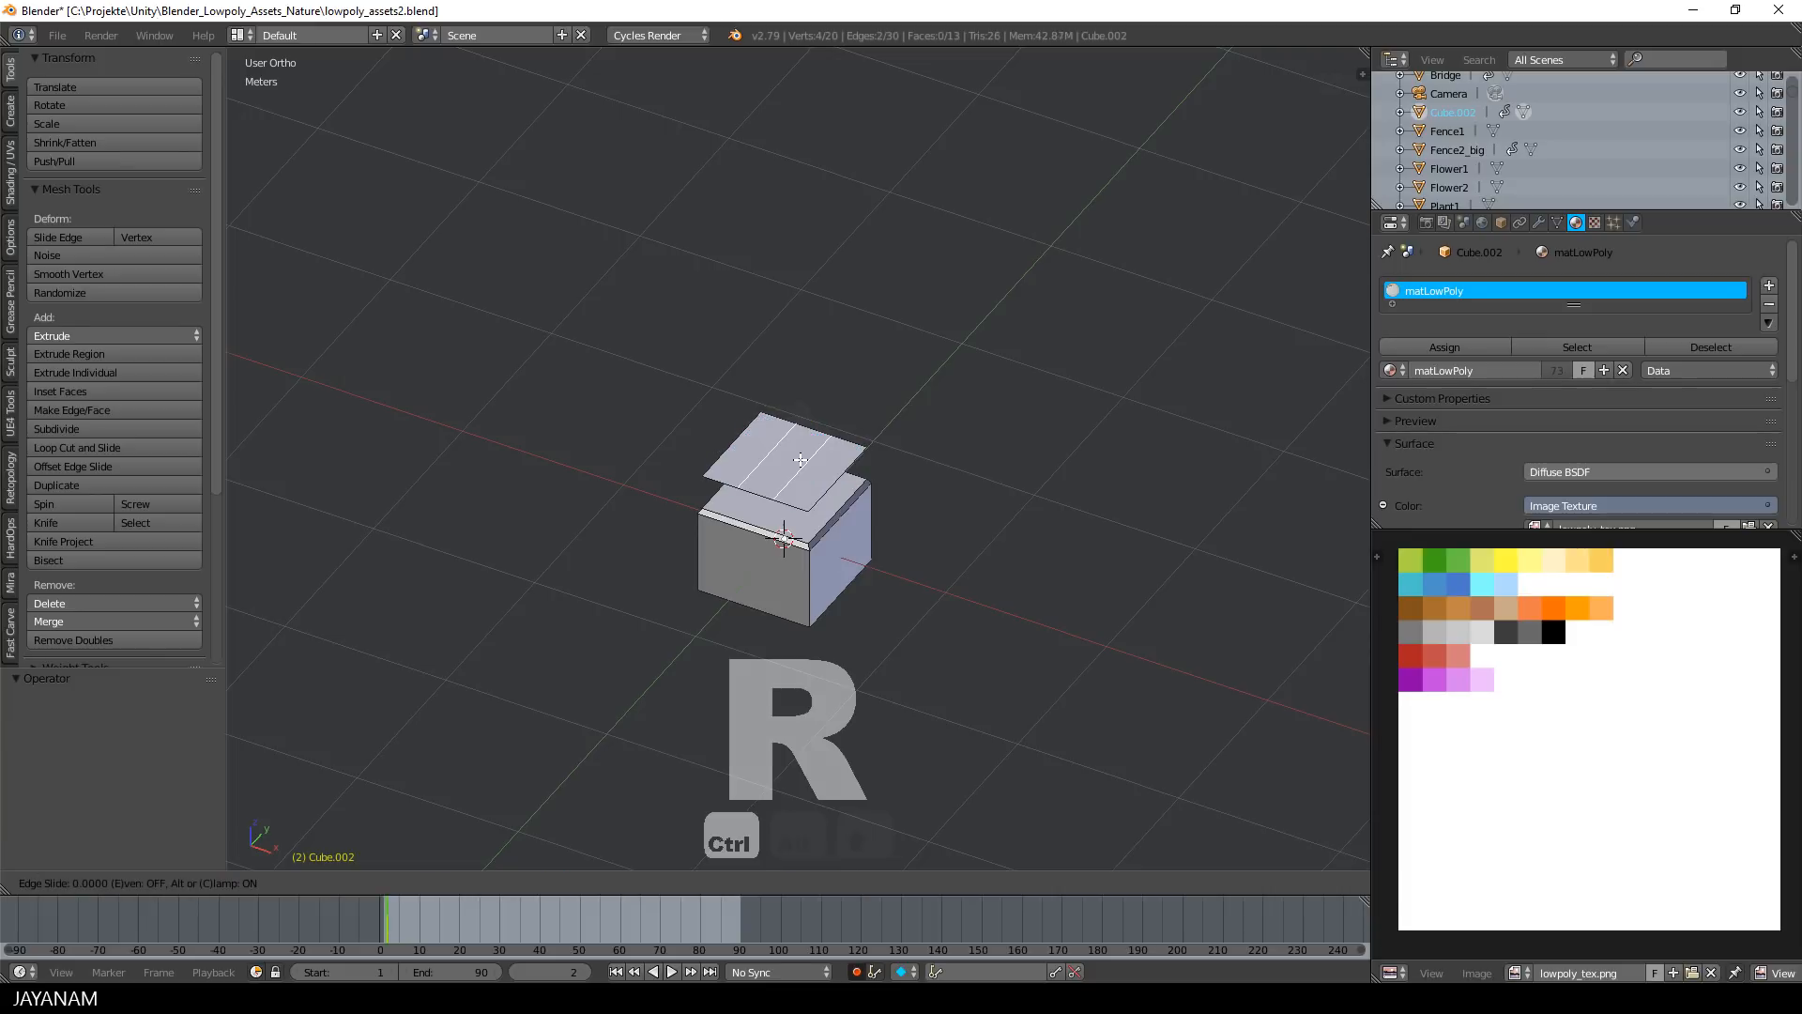
right_click(800, 460)
key("ctrl+r")
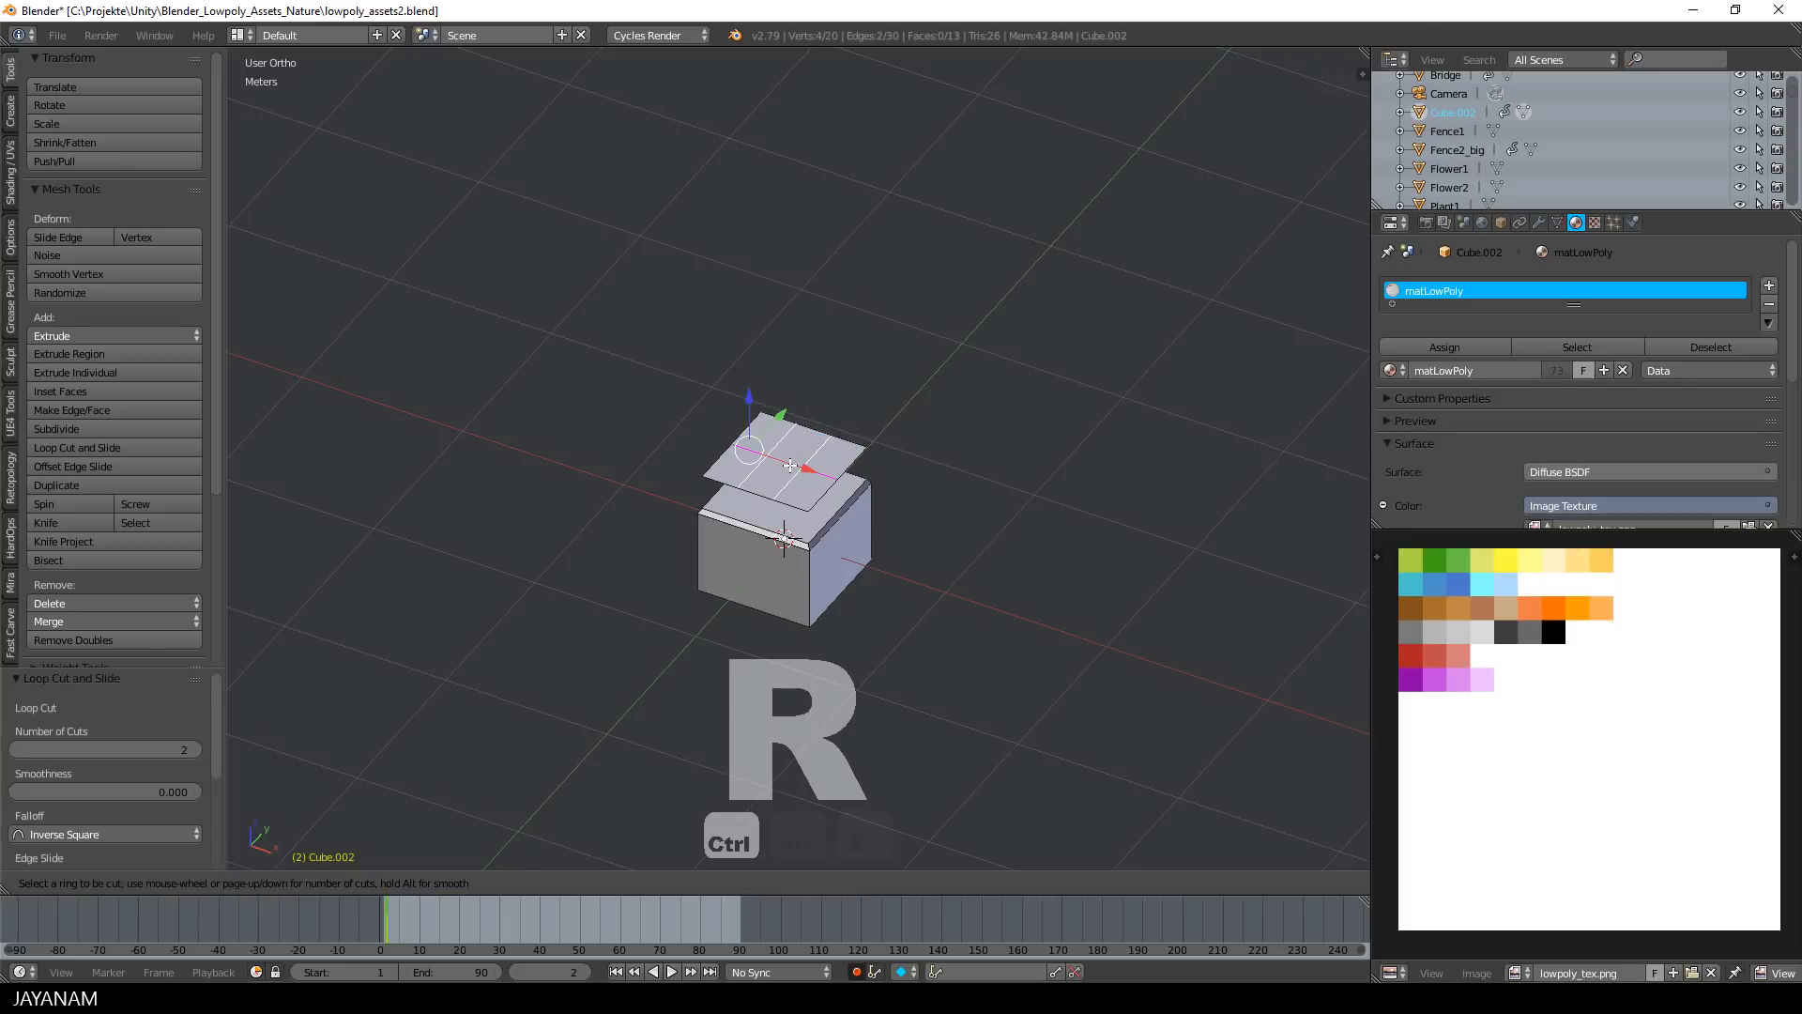
left_click(790, 464)
right_click(791, 464)
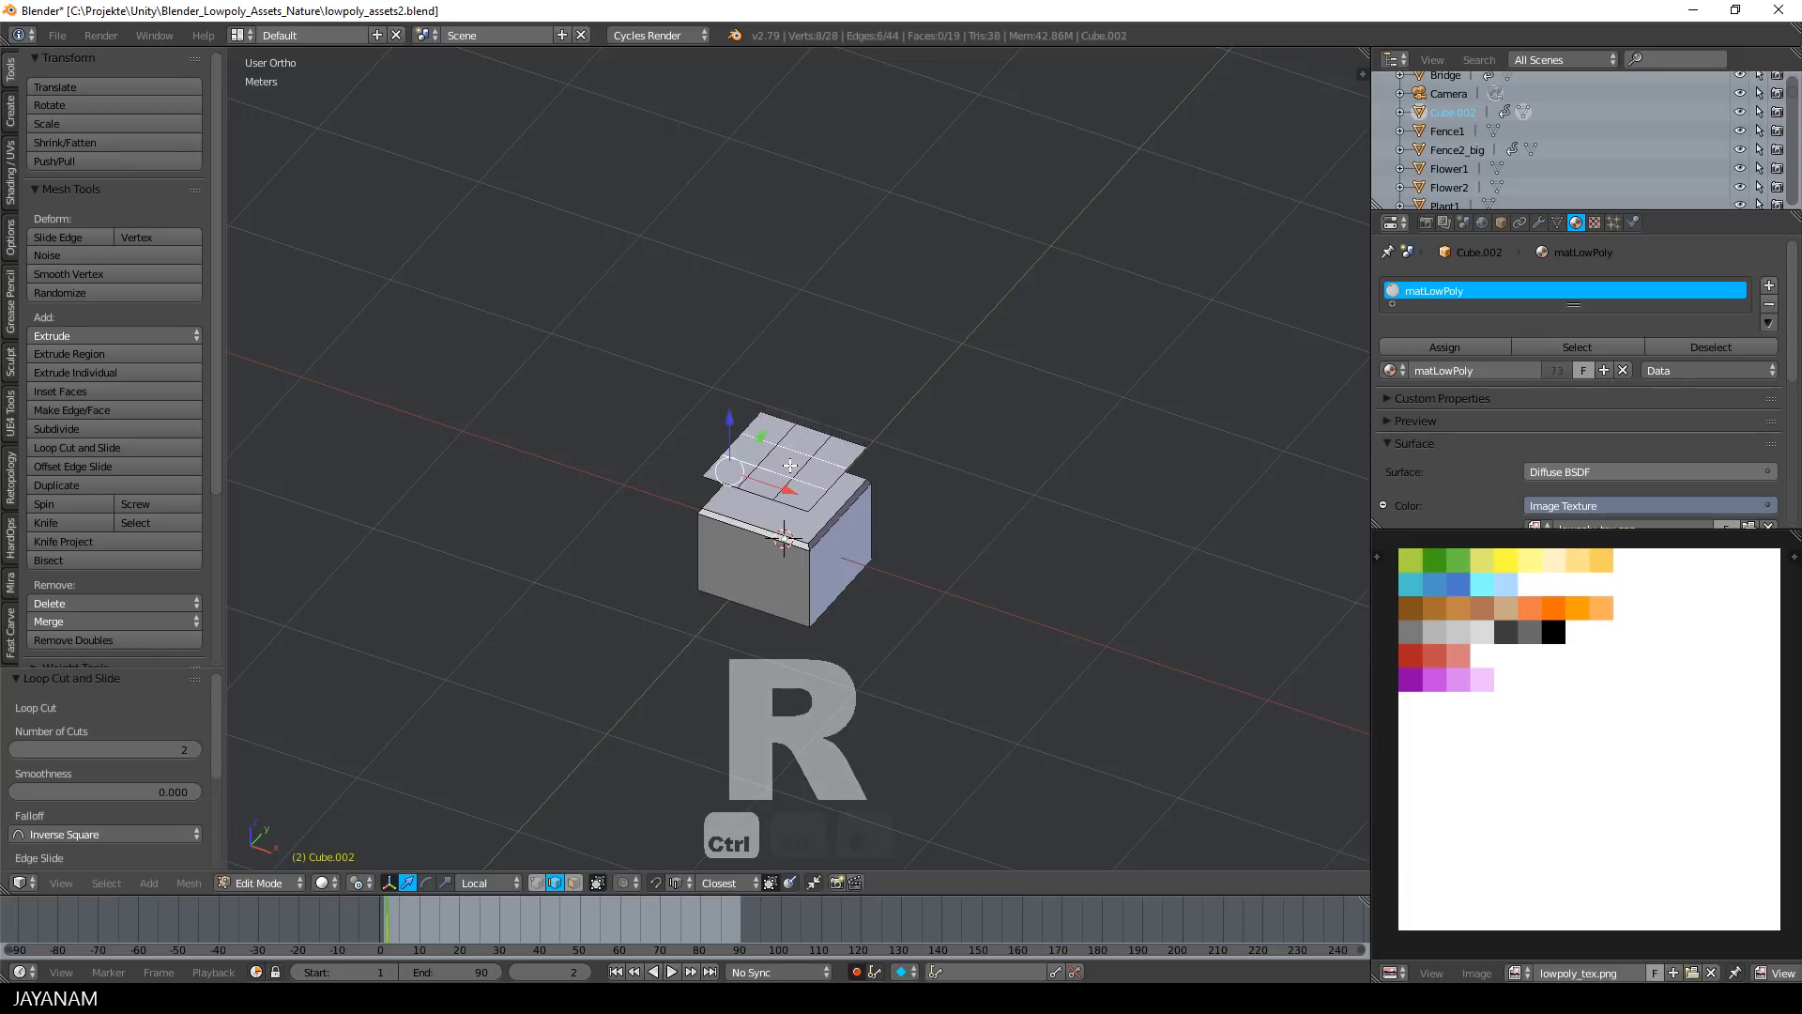
Delete the four corner faces of the floating grid so a cross shape is left
left_click(572, 883)
scroll(829, 485, "up", 3)
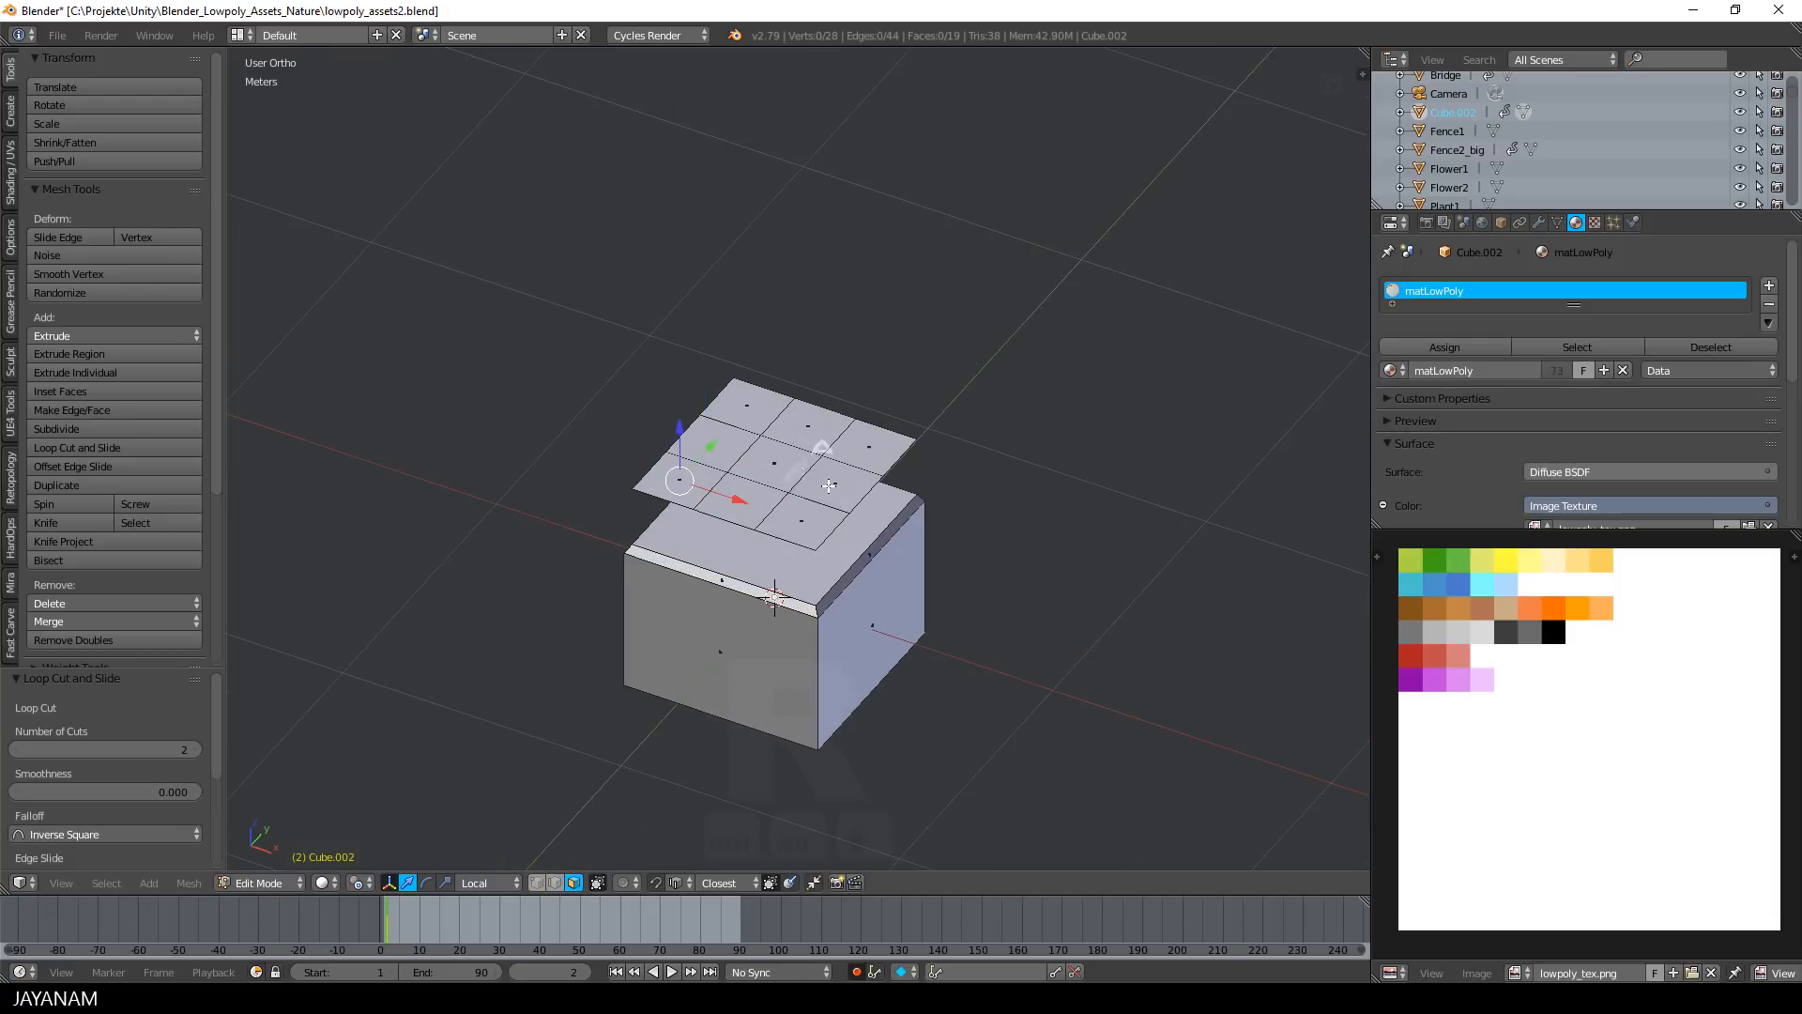
right_click(749, 419)
right_click(681, 477, "shift")
right_click(803, 518, "shift")
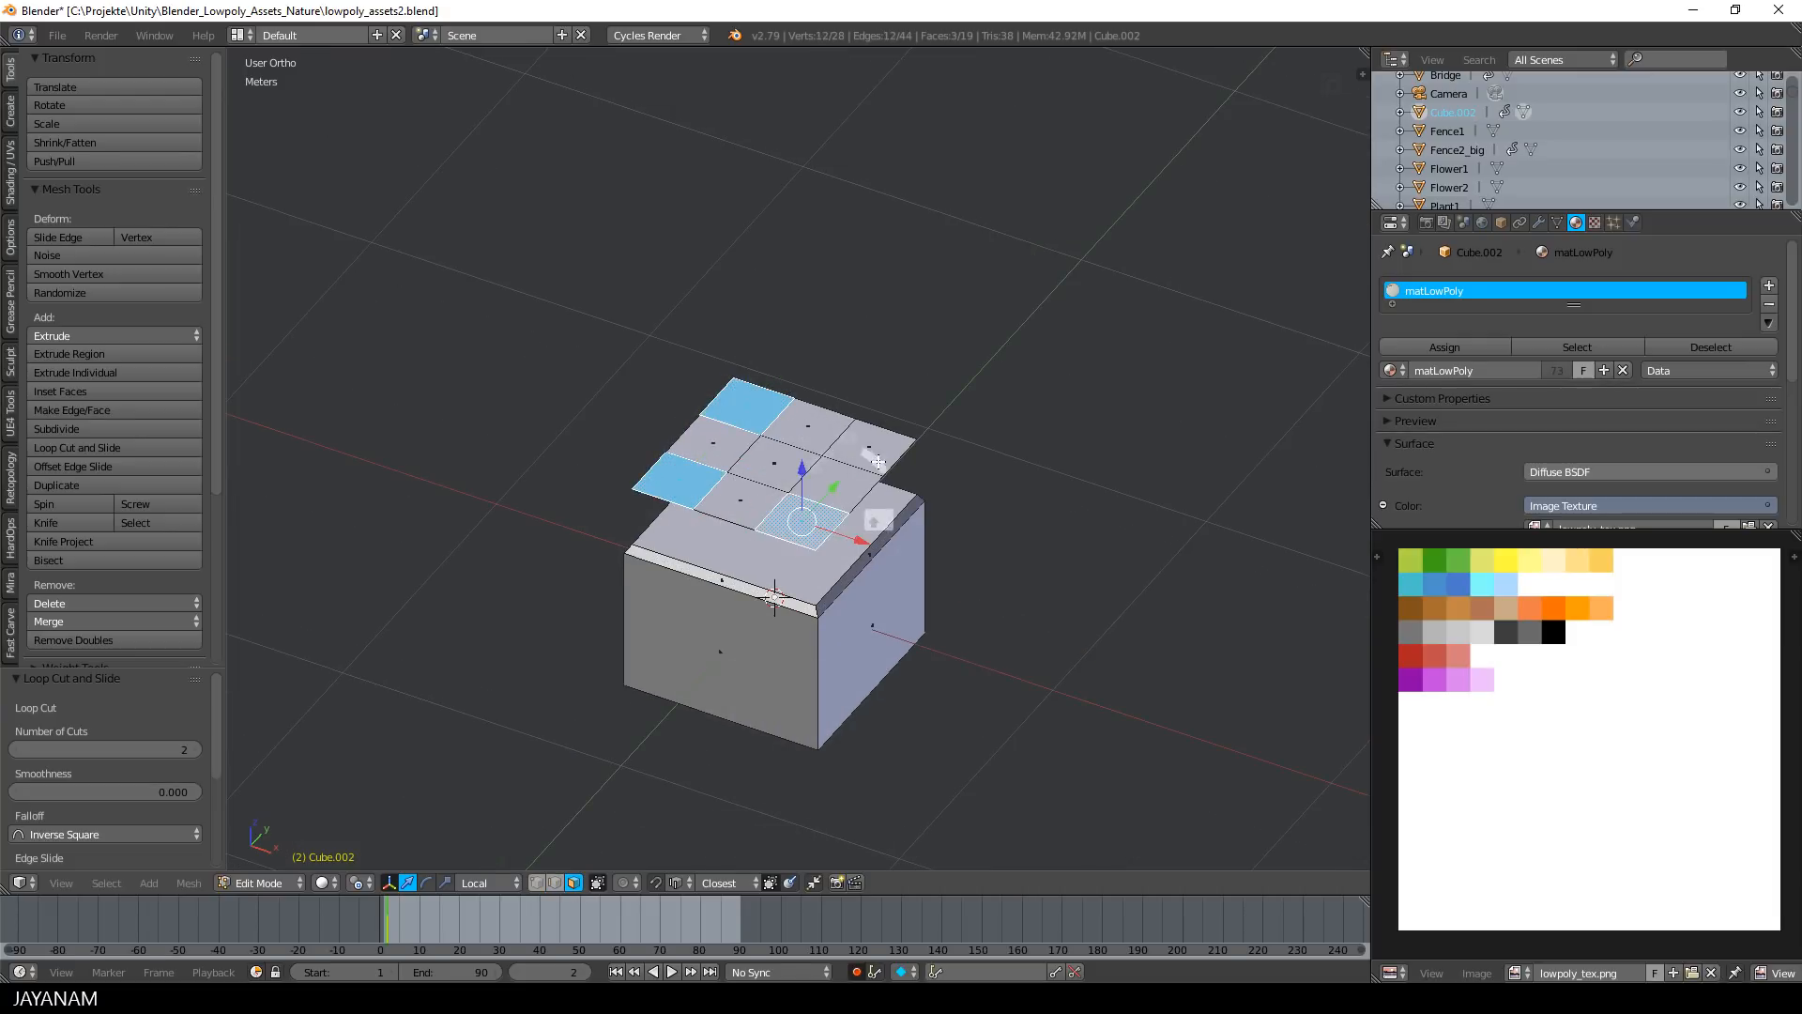
right_click(891, 441, "shift")
key("x")
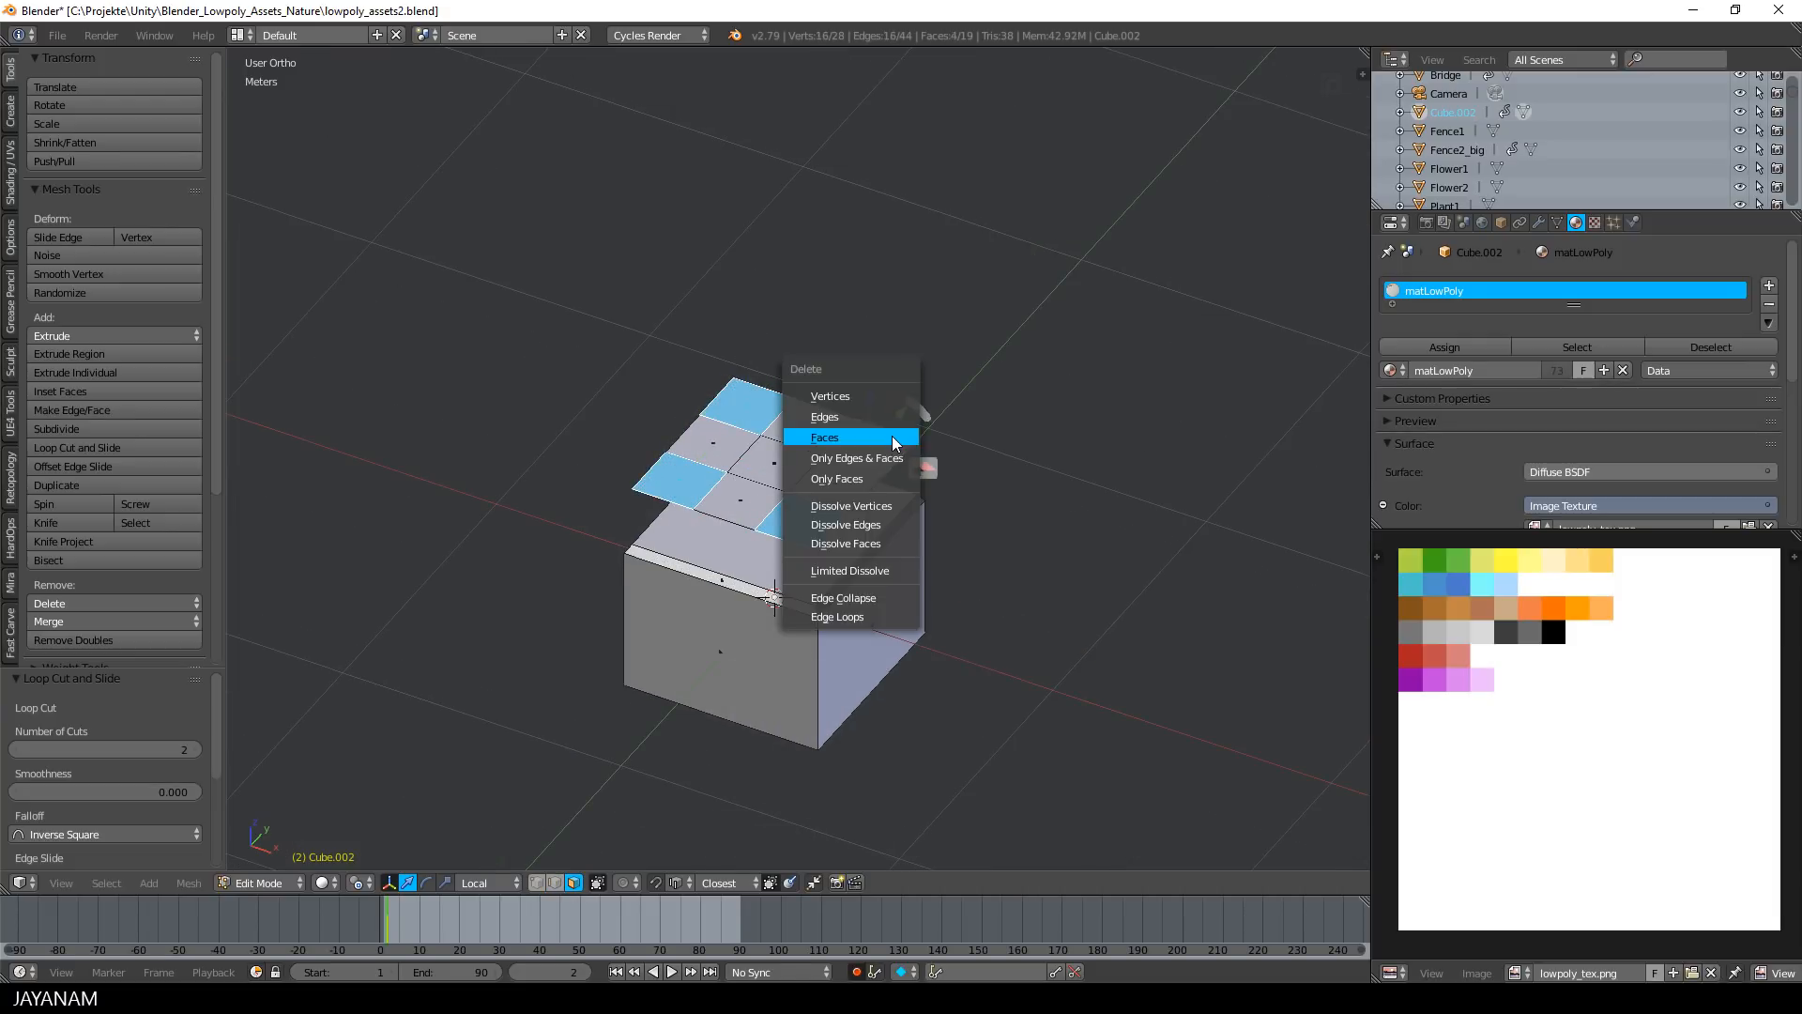
left_click(893, 438)
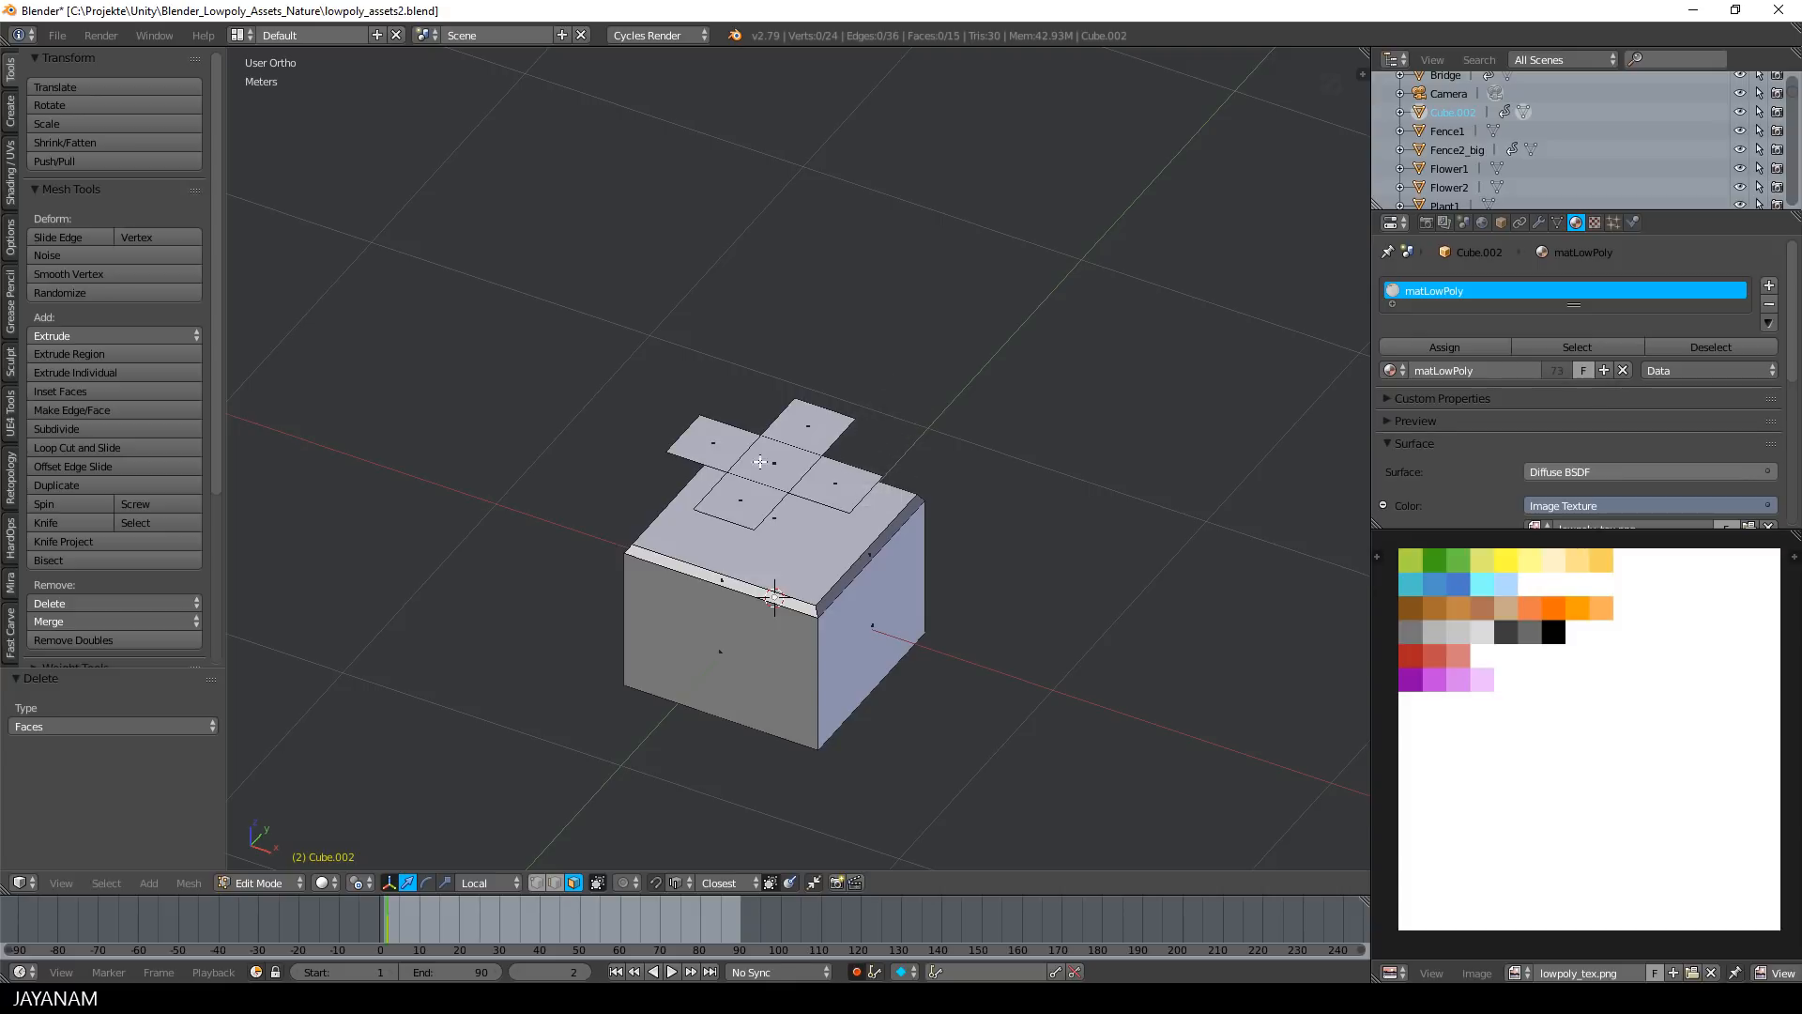
Select all linked faces of the floating cross and extrude them about -2.32 cm along Z
right_click(715, 451)
key("l")
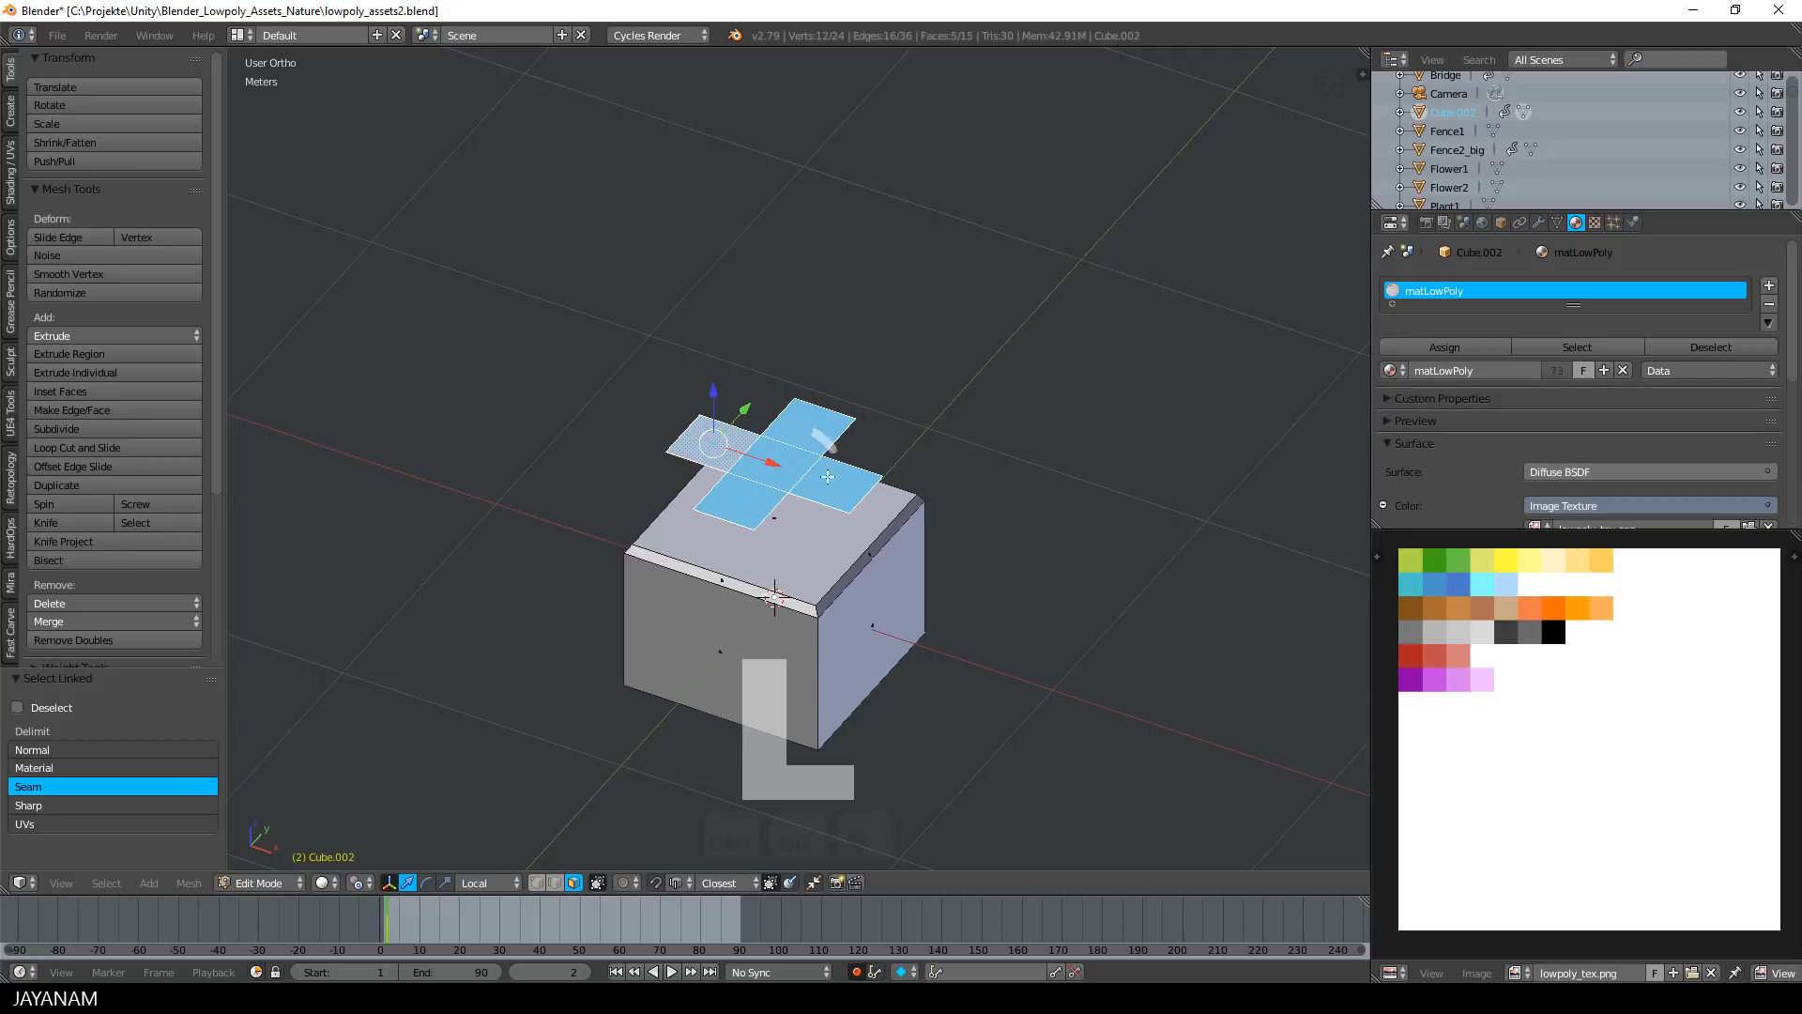
middle_click_drag(975, 406, 963, 377)
key("e")
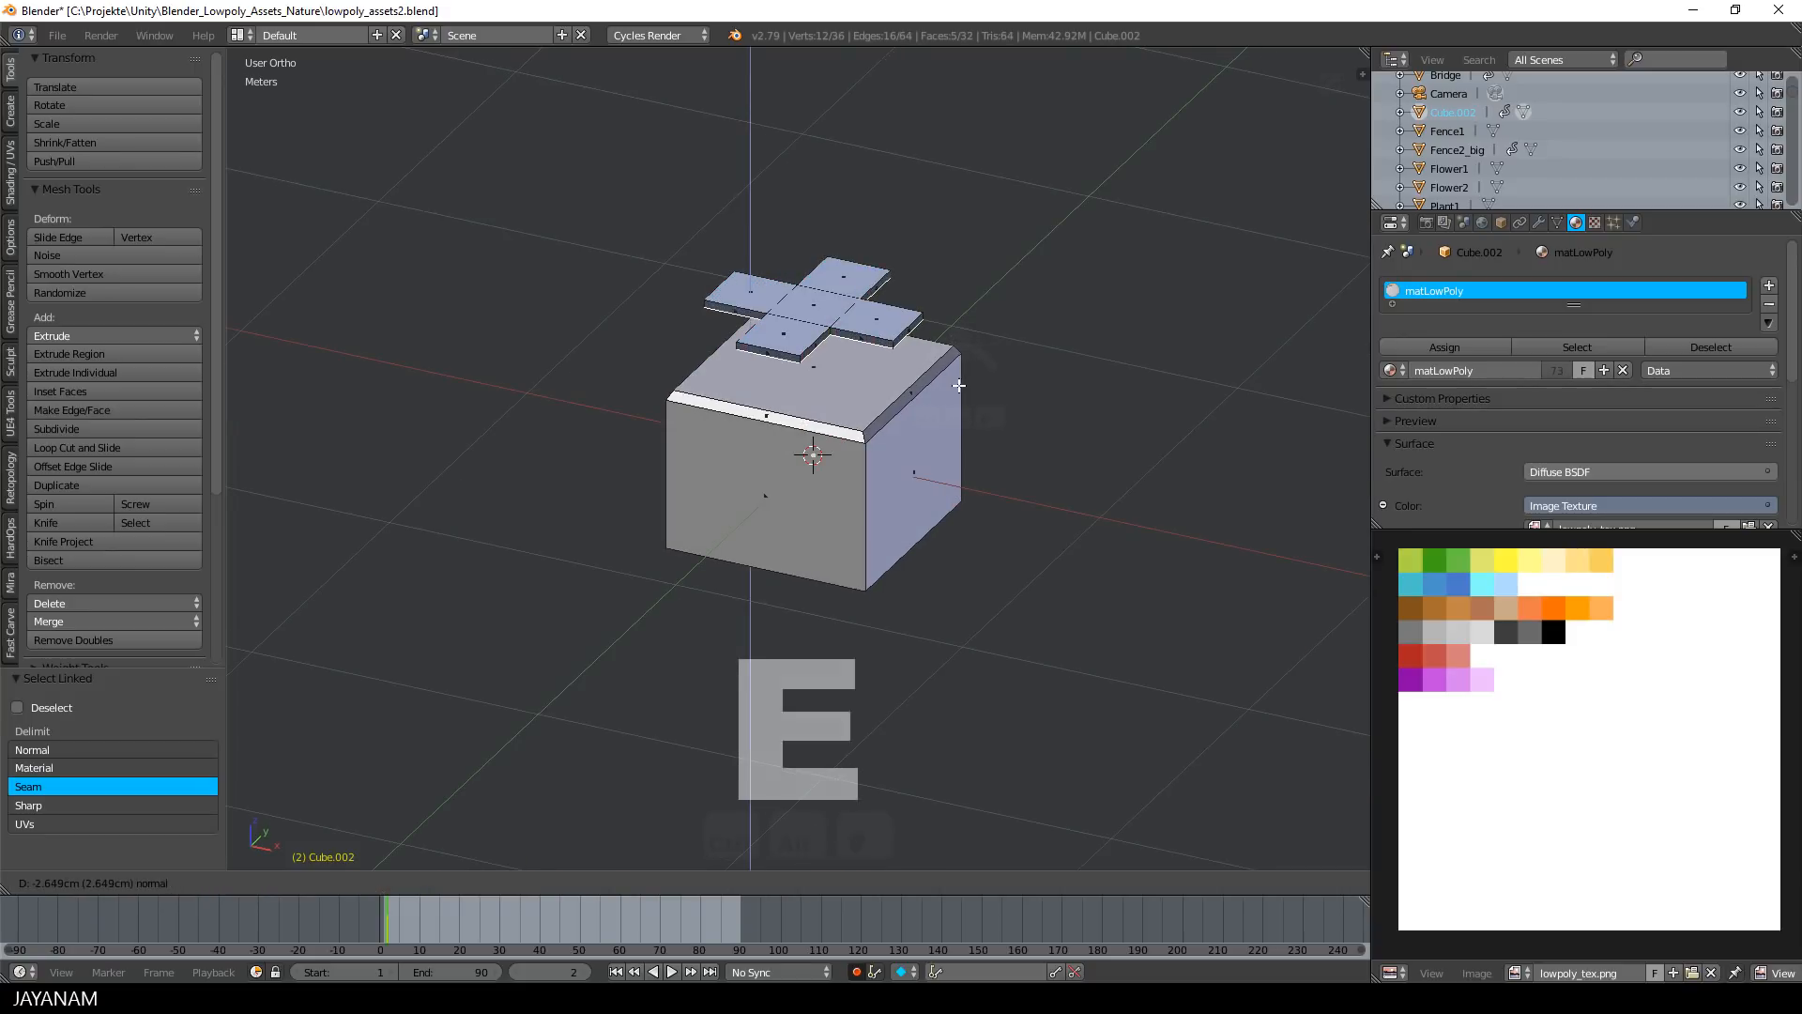
left_click(959, 384)
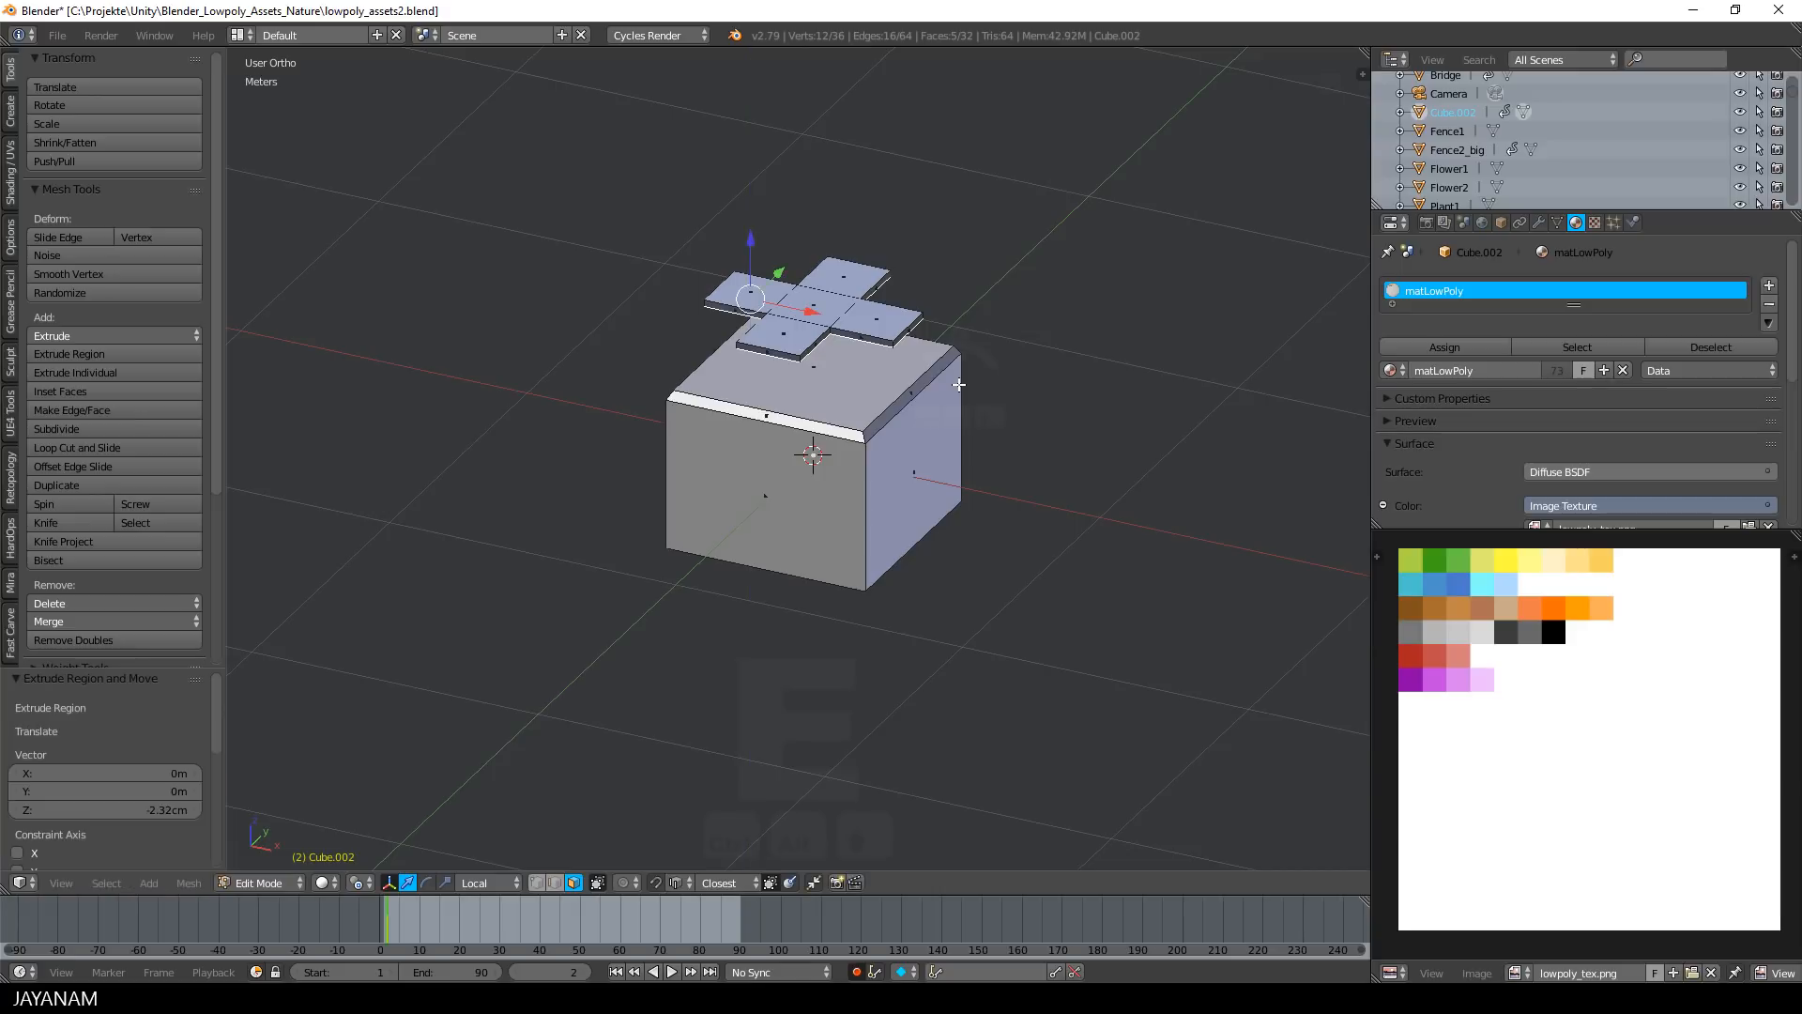
Select the whole linked cross and make its normals consistent
key("a")
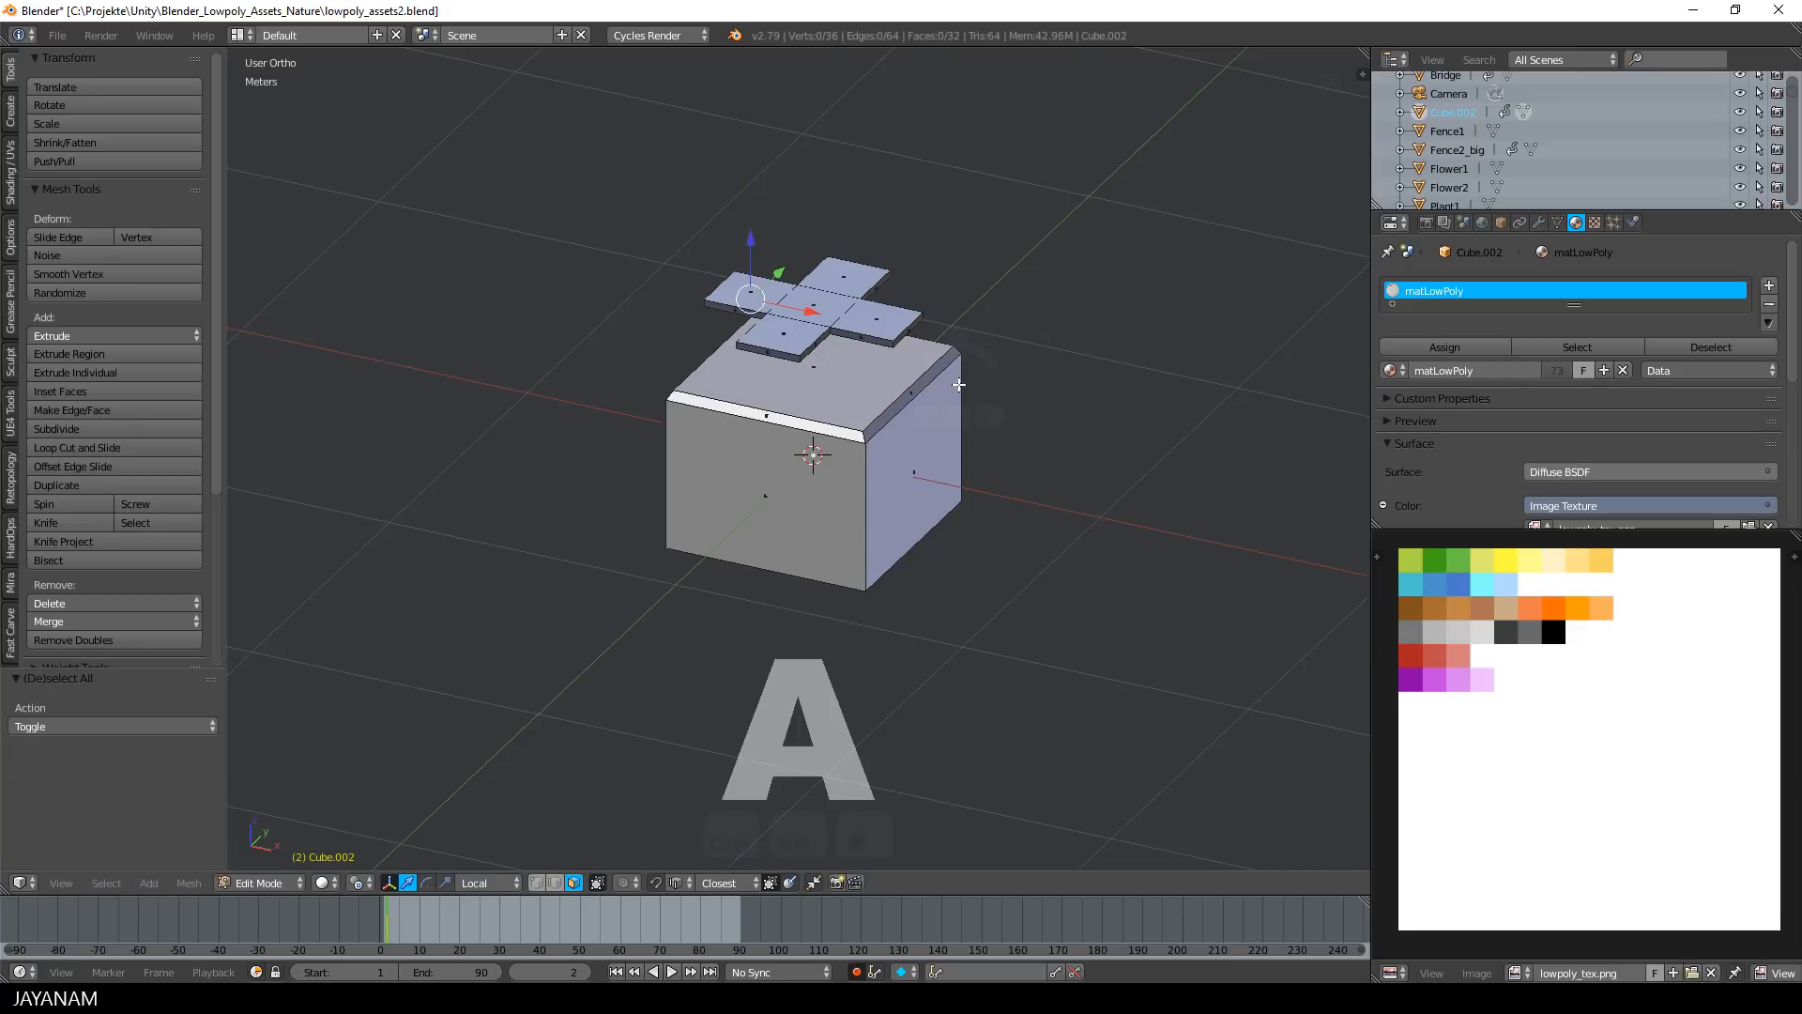
key("l")
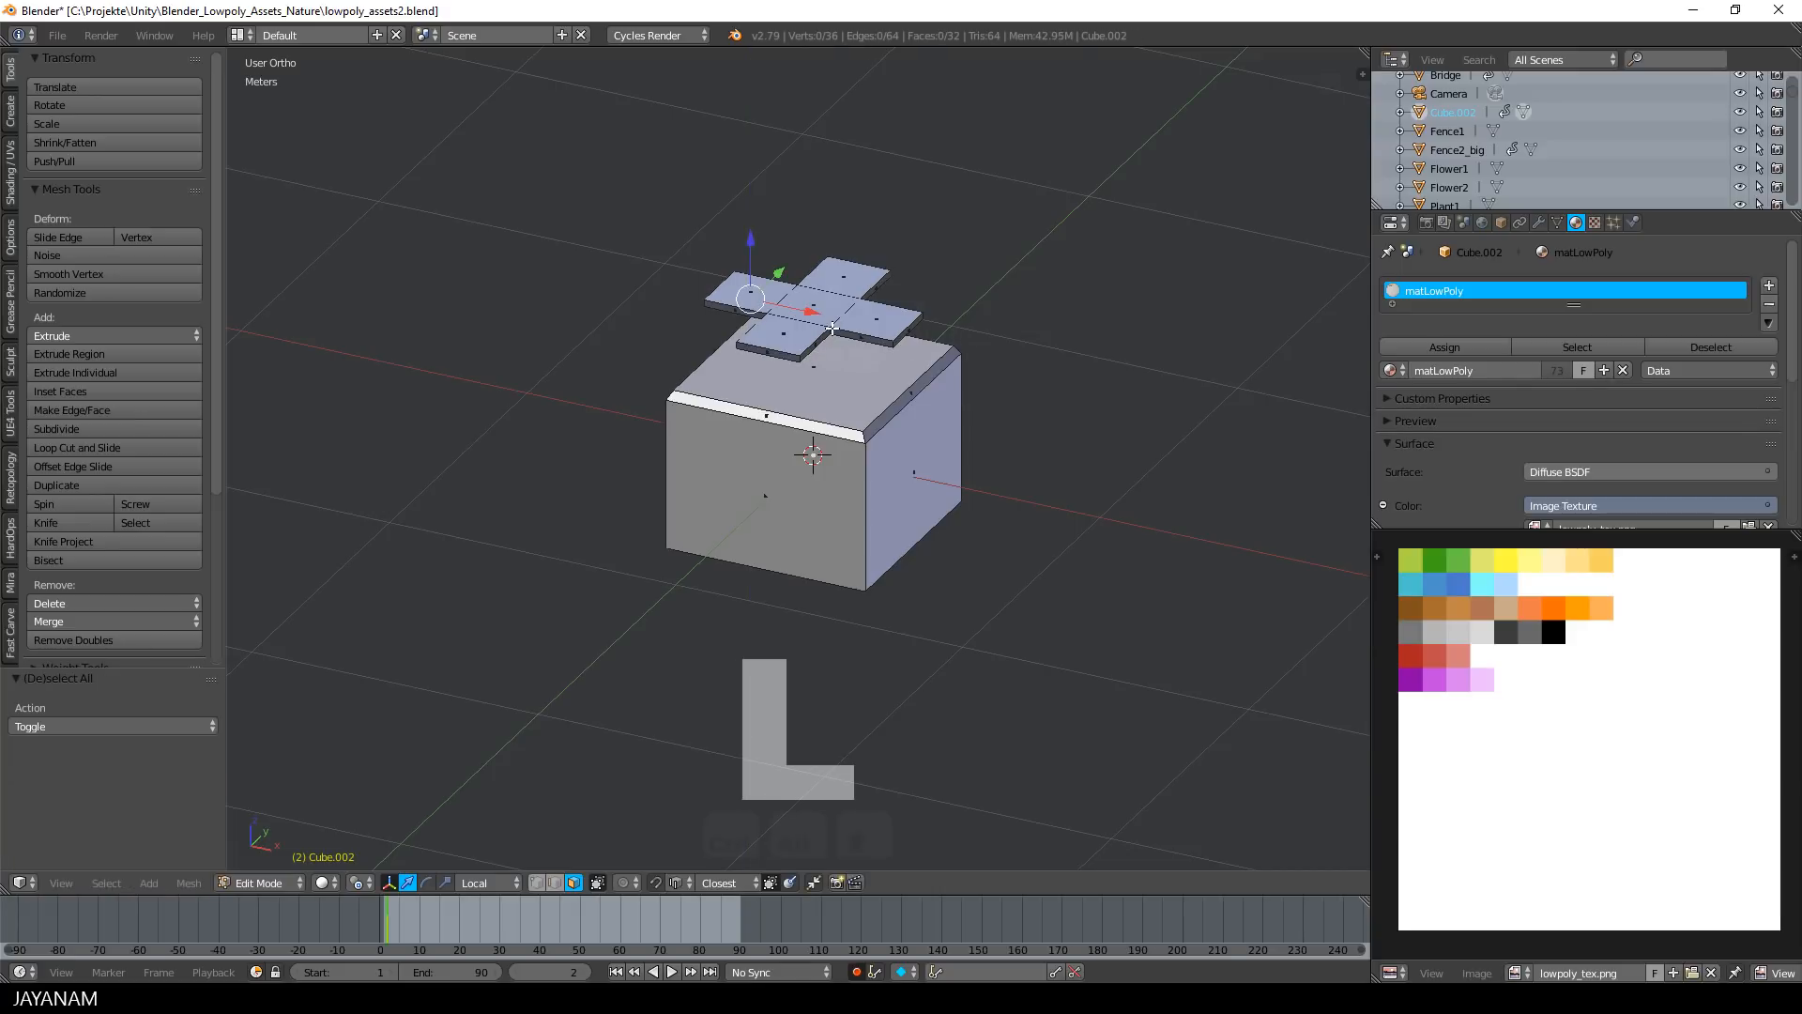
key("l")
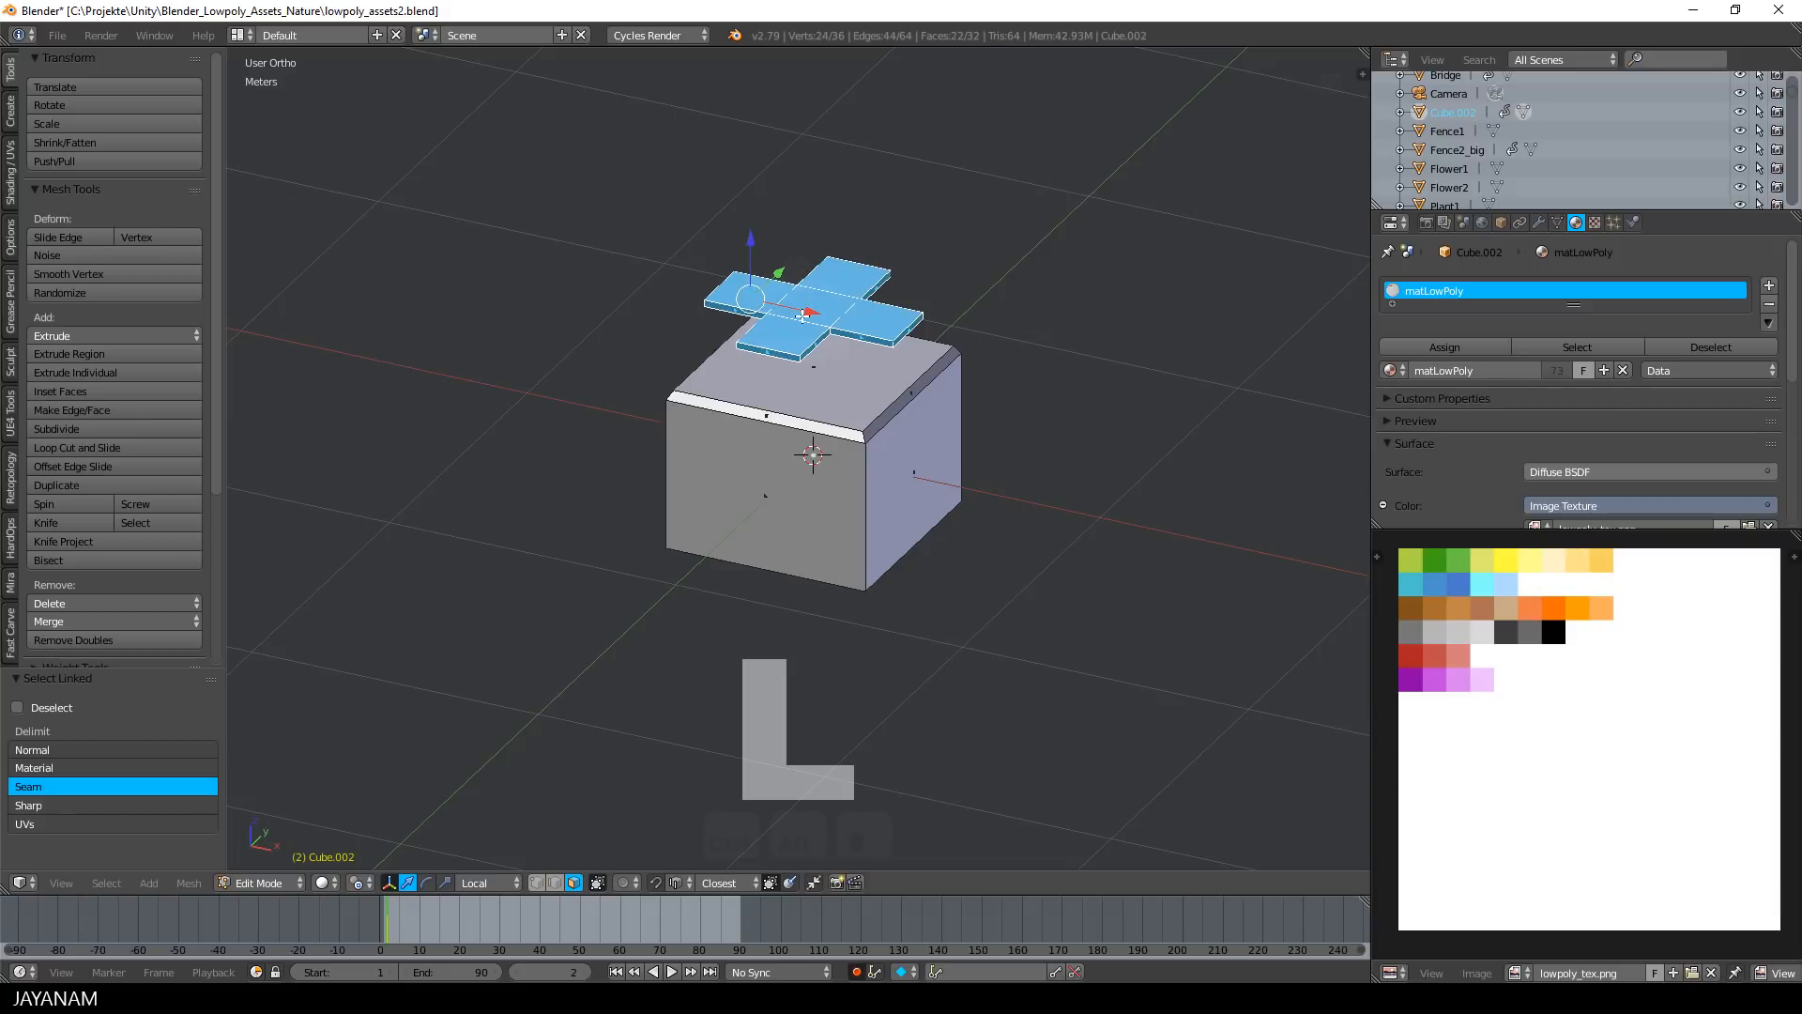
key("ctrl+n")
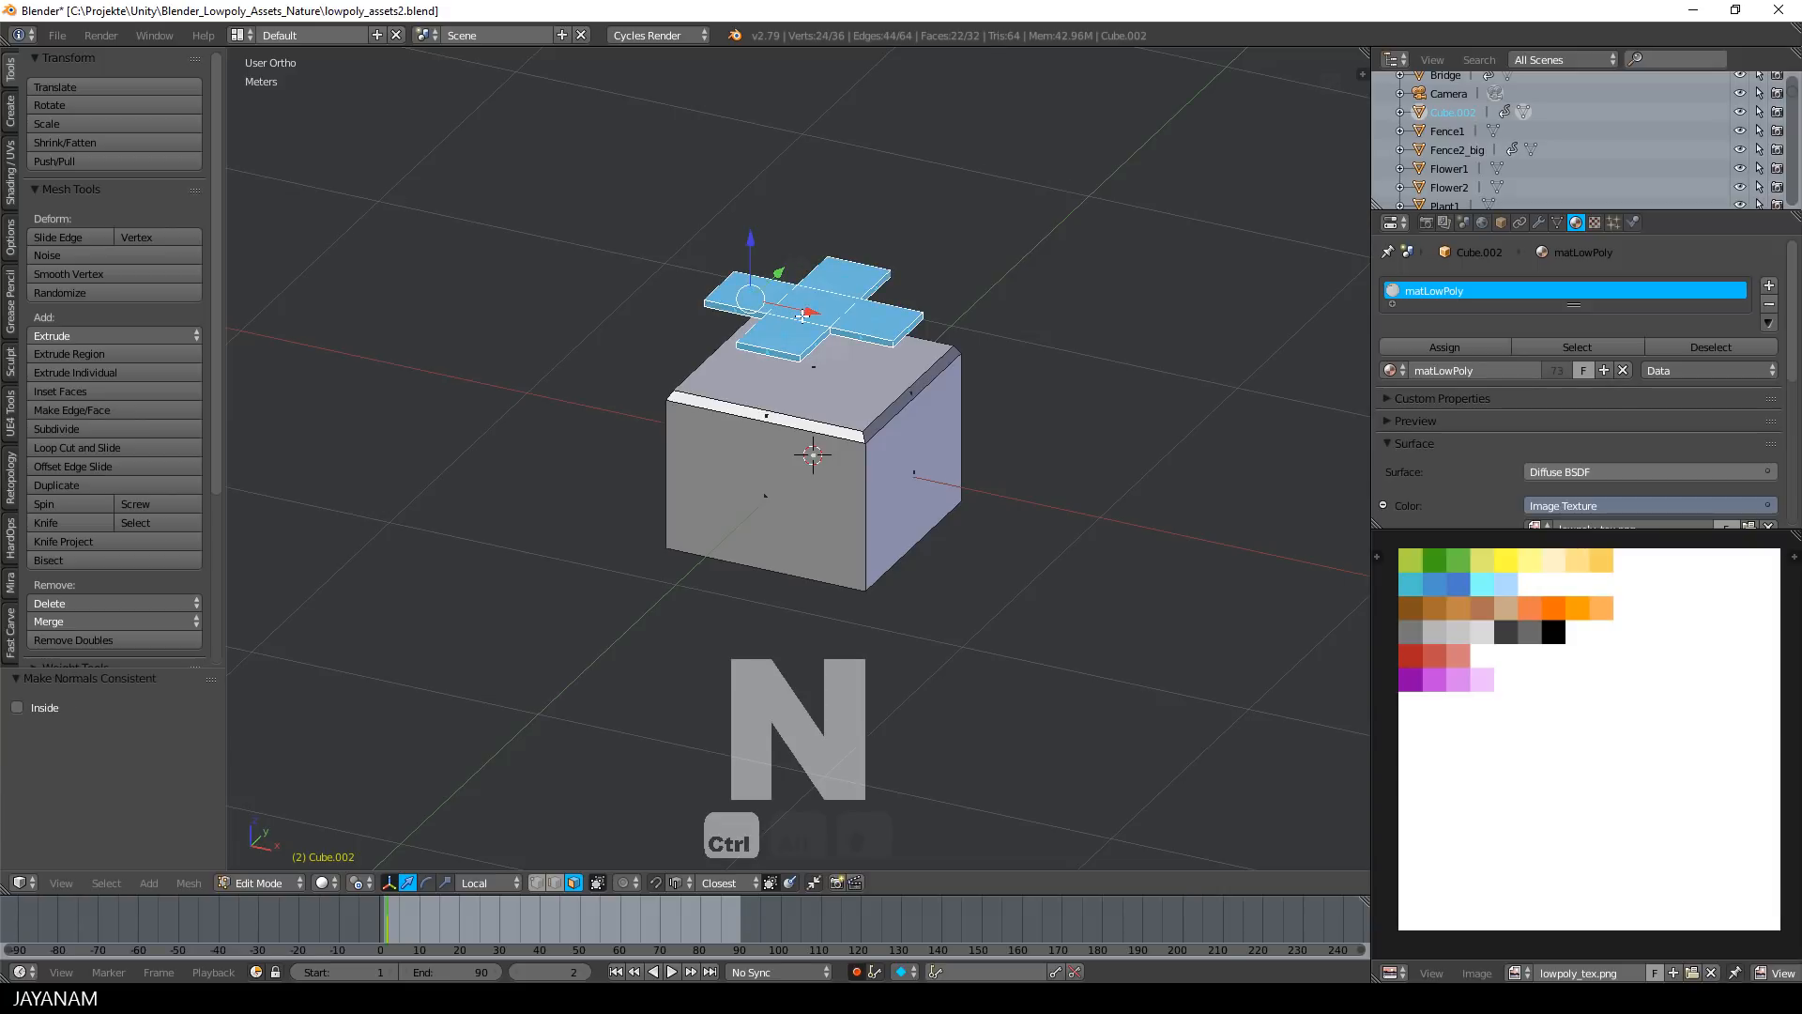
Scale the entire linked cross to about 0.765 in the top view so it sits inside the cube's top face
middle_click_drag(937, 322, 940, 320)
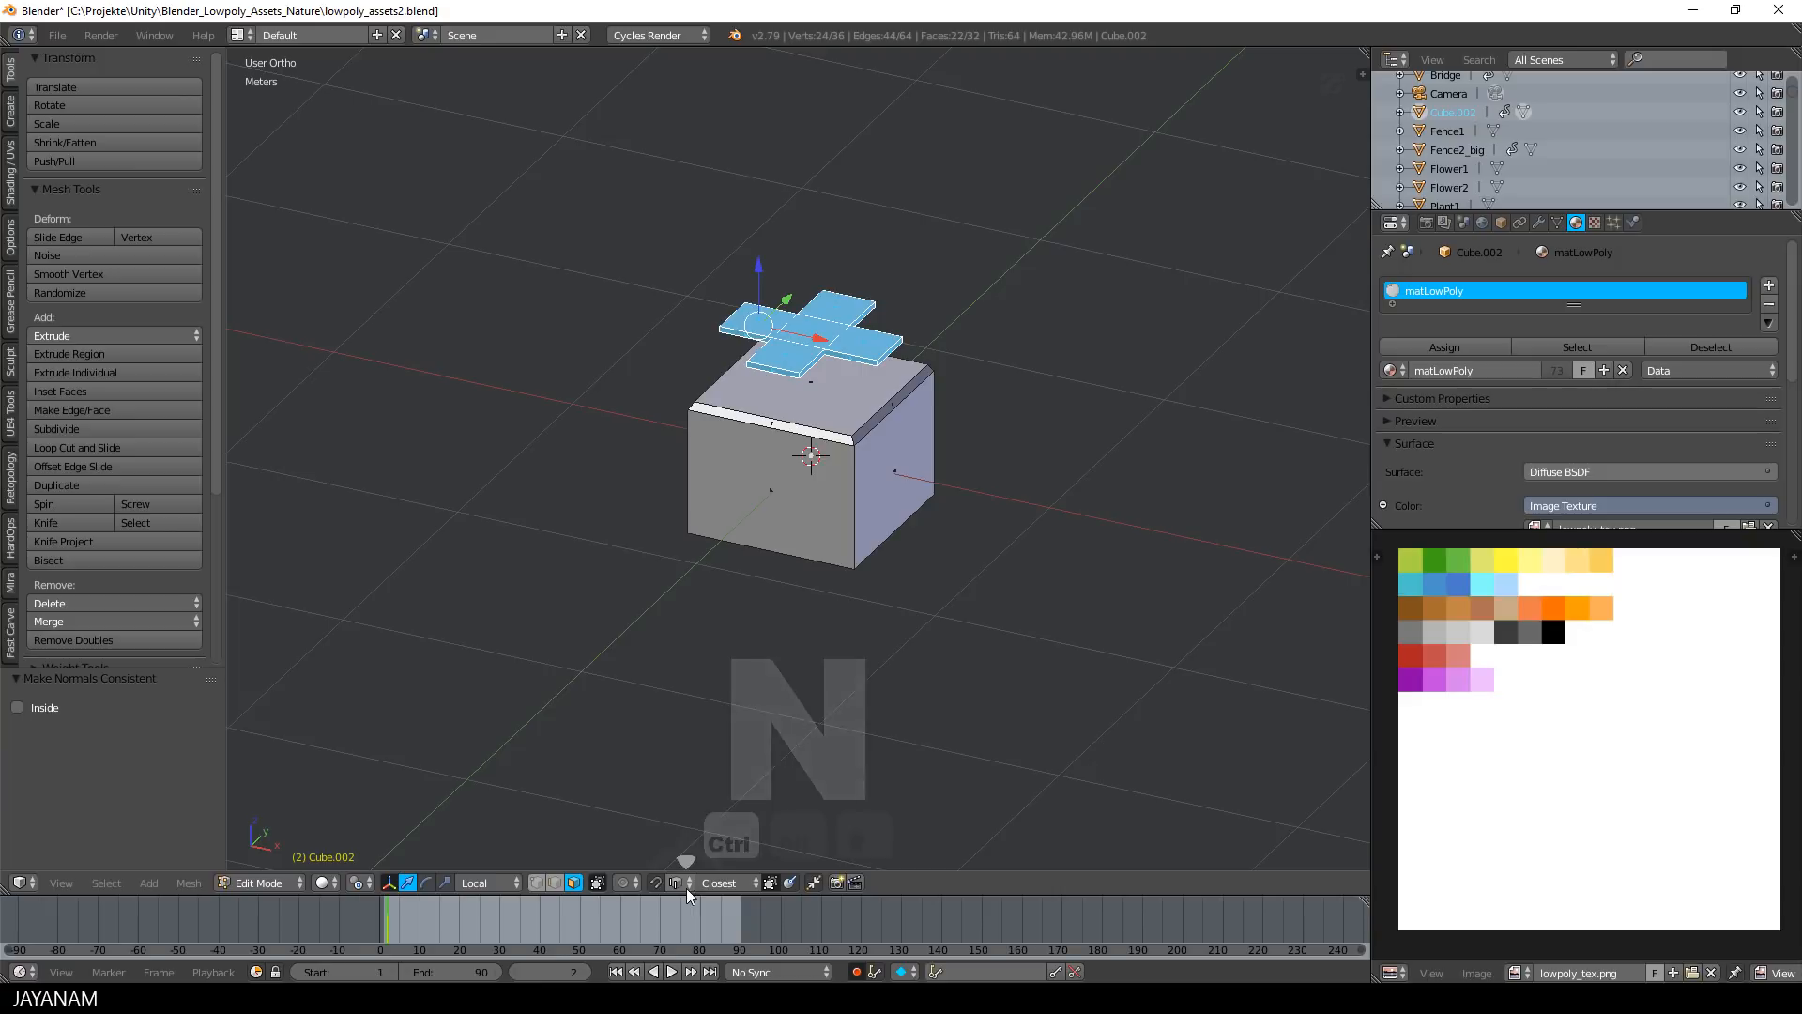
middle_click_drag(823, 781, 1064, 513)
scroll(1063, 513, "down", 3)
key("KP_Decimal")
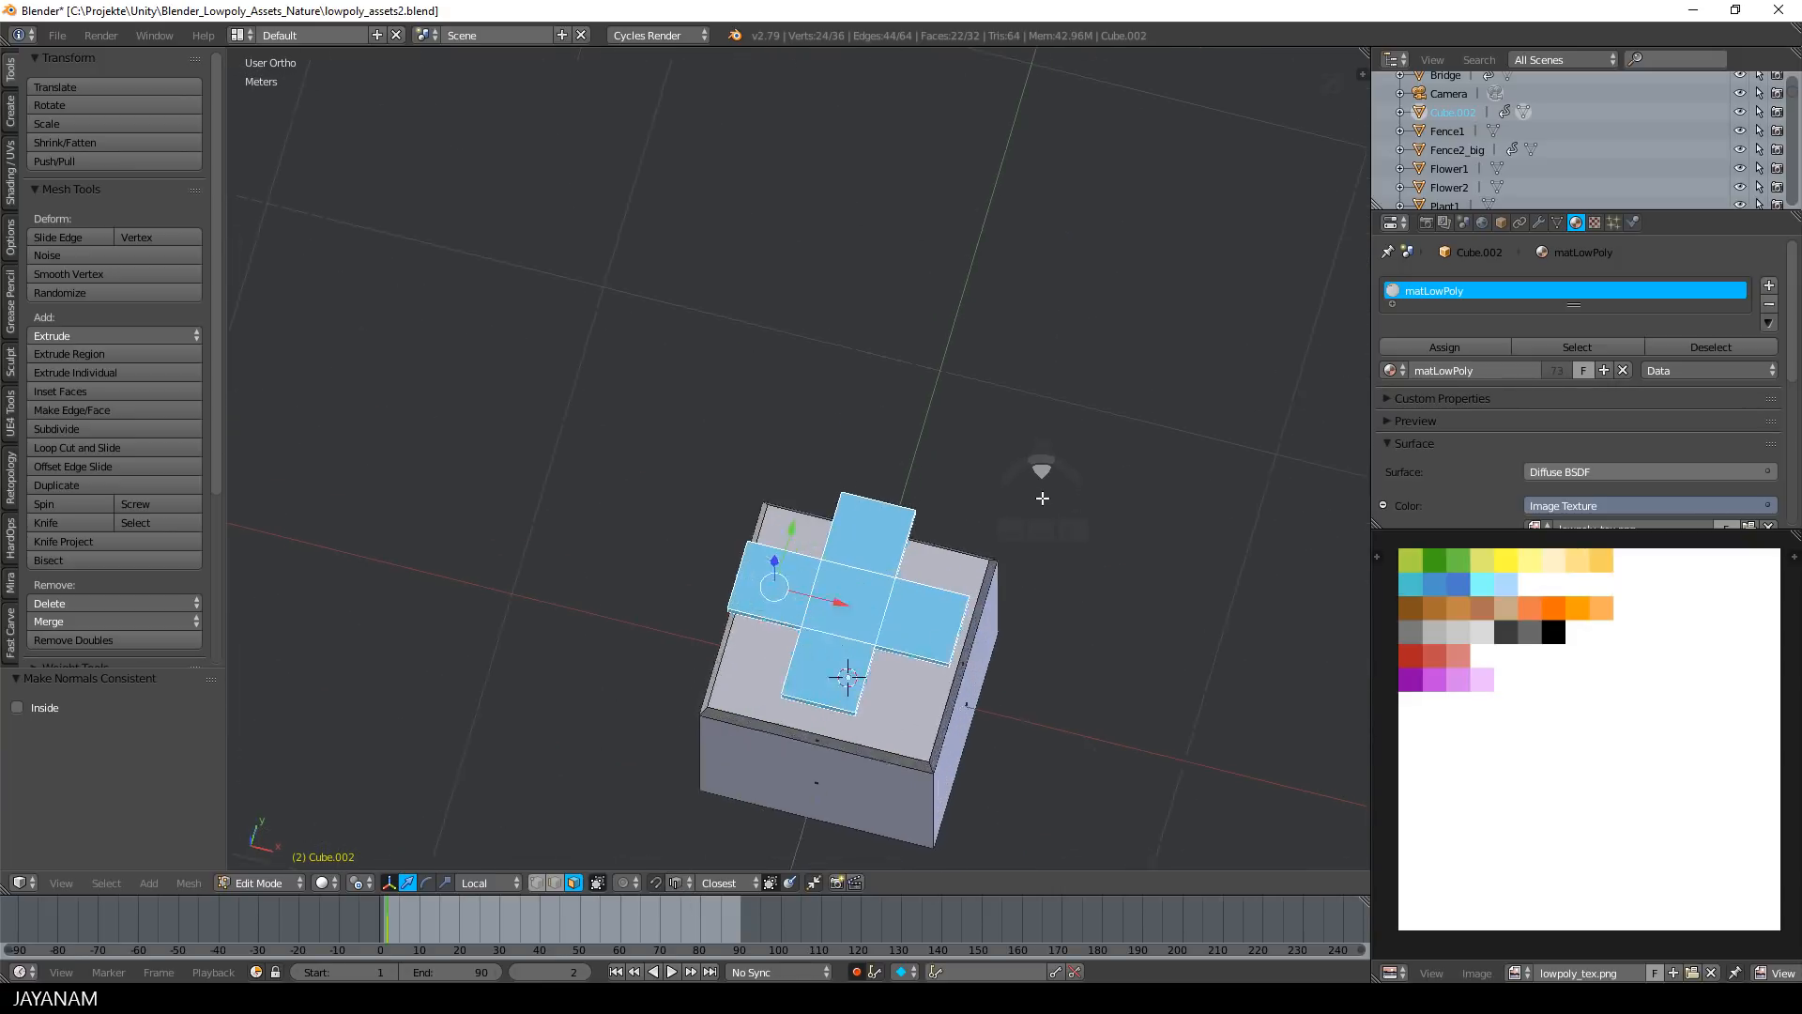
scroll(1042, 496, "down", 3)
key("KP_7")
right_click(809, 469)
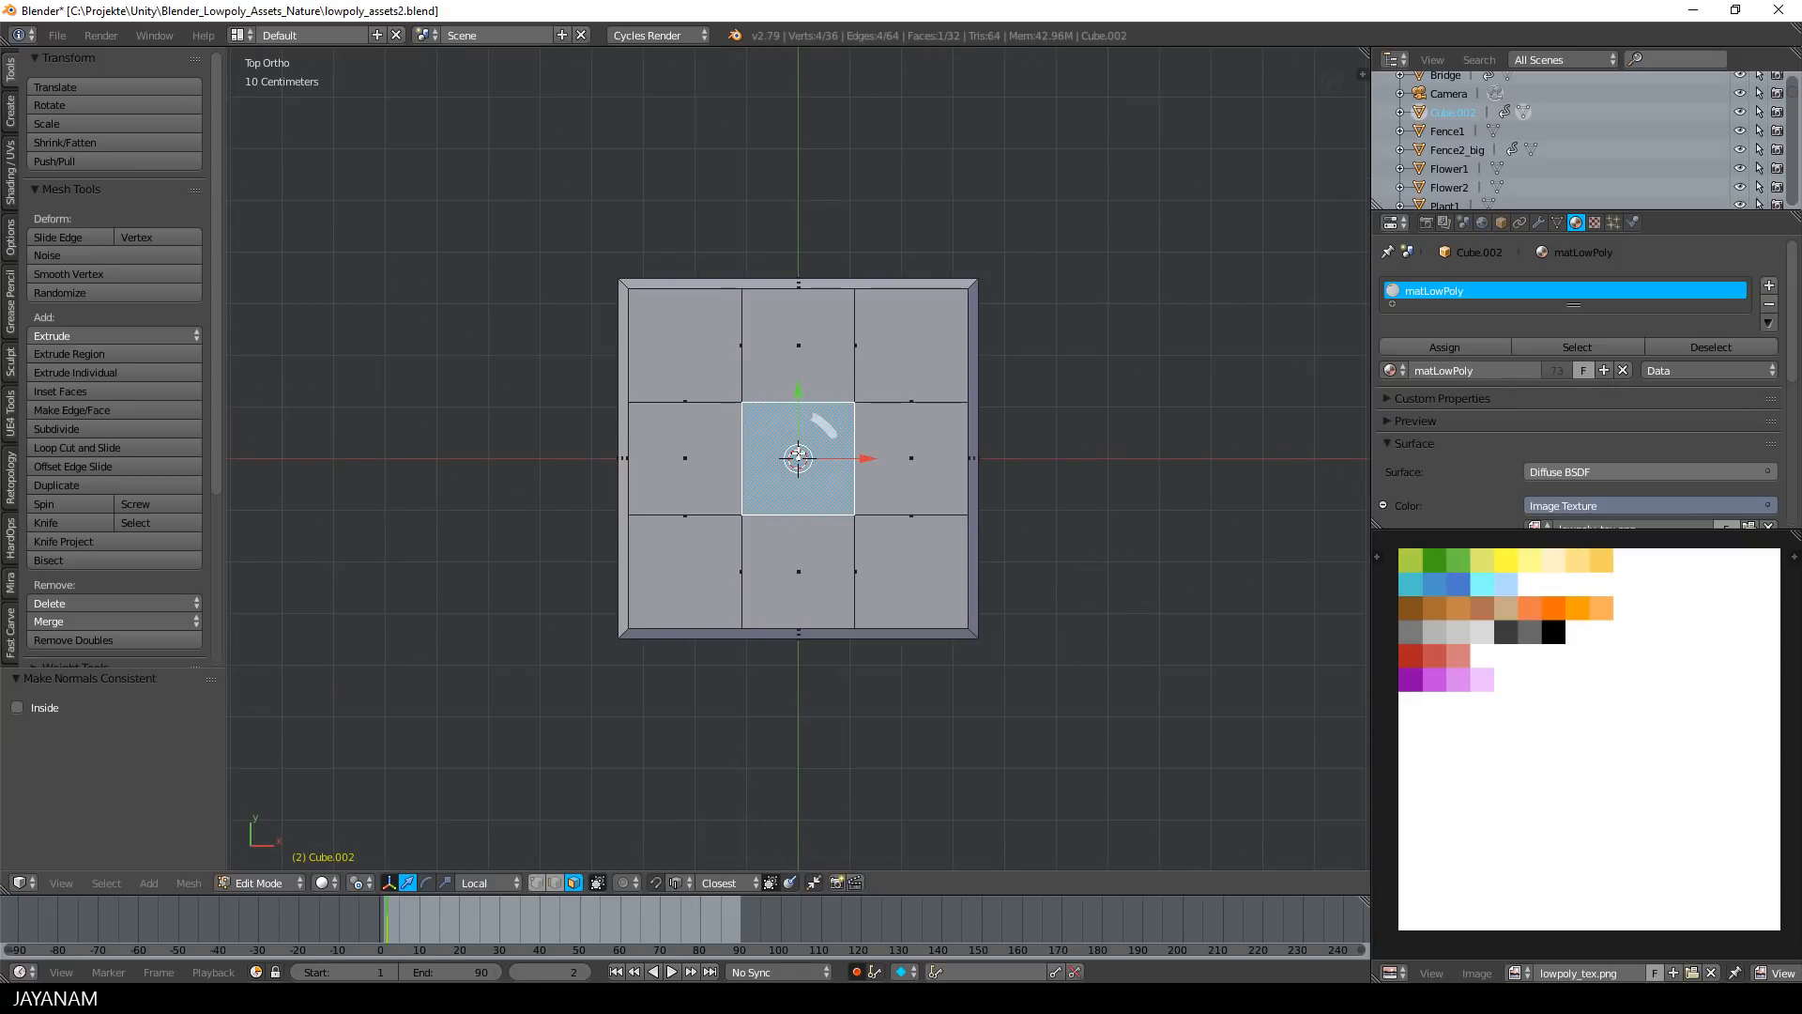
key("a")
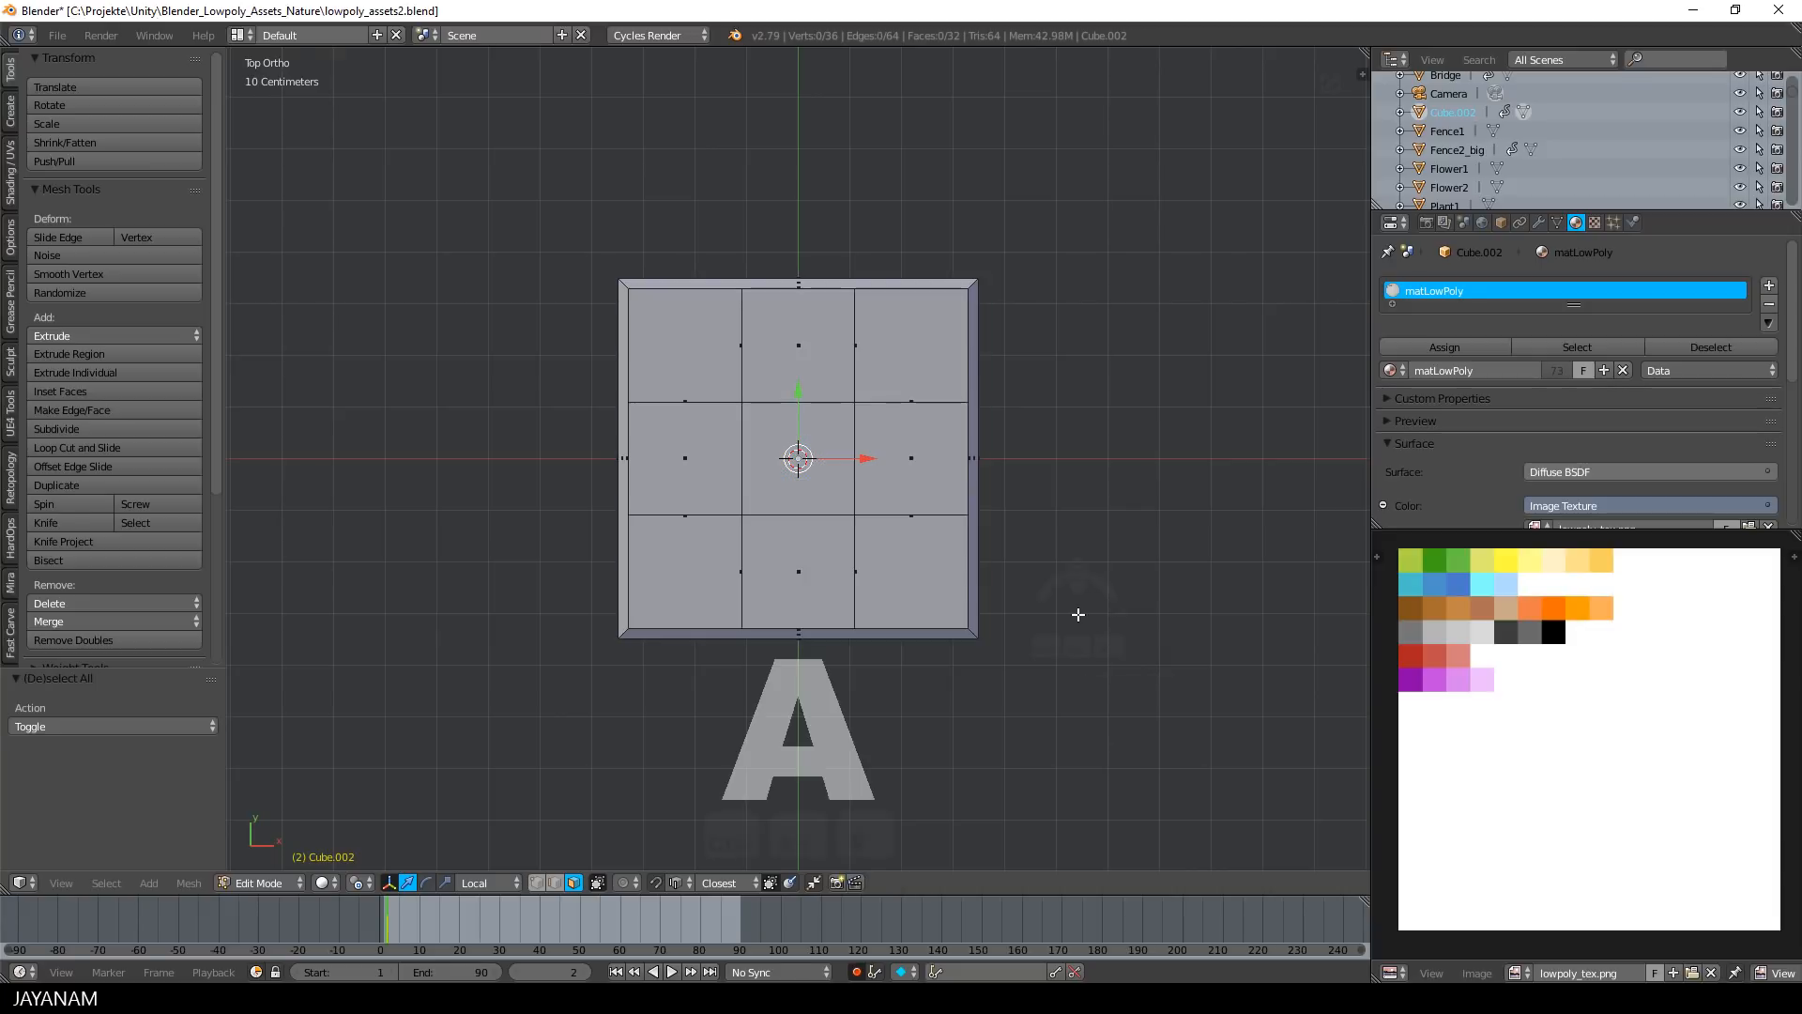
middle_click_drag(1074, 611, 966, 515)
key("l")
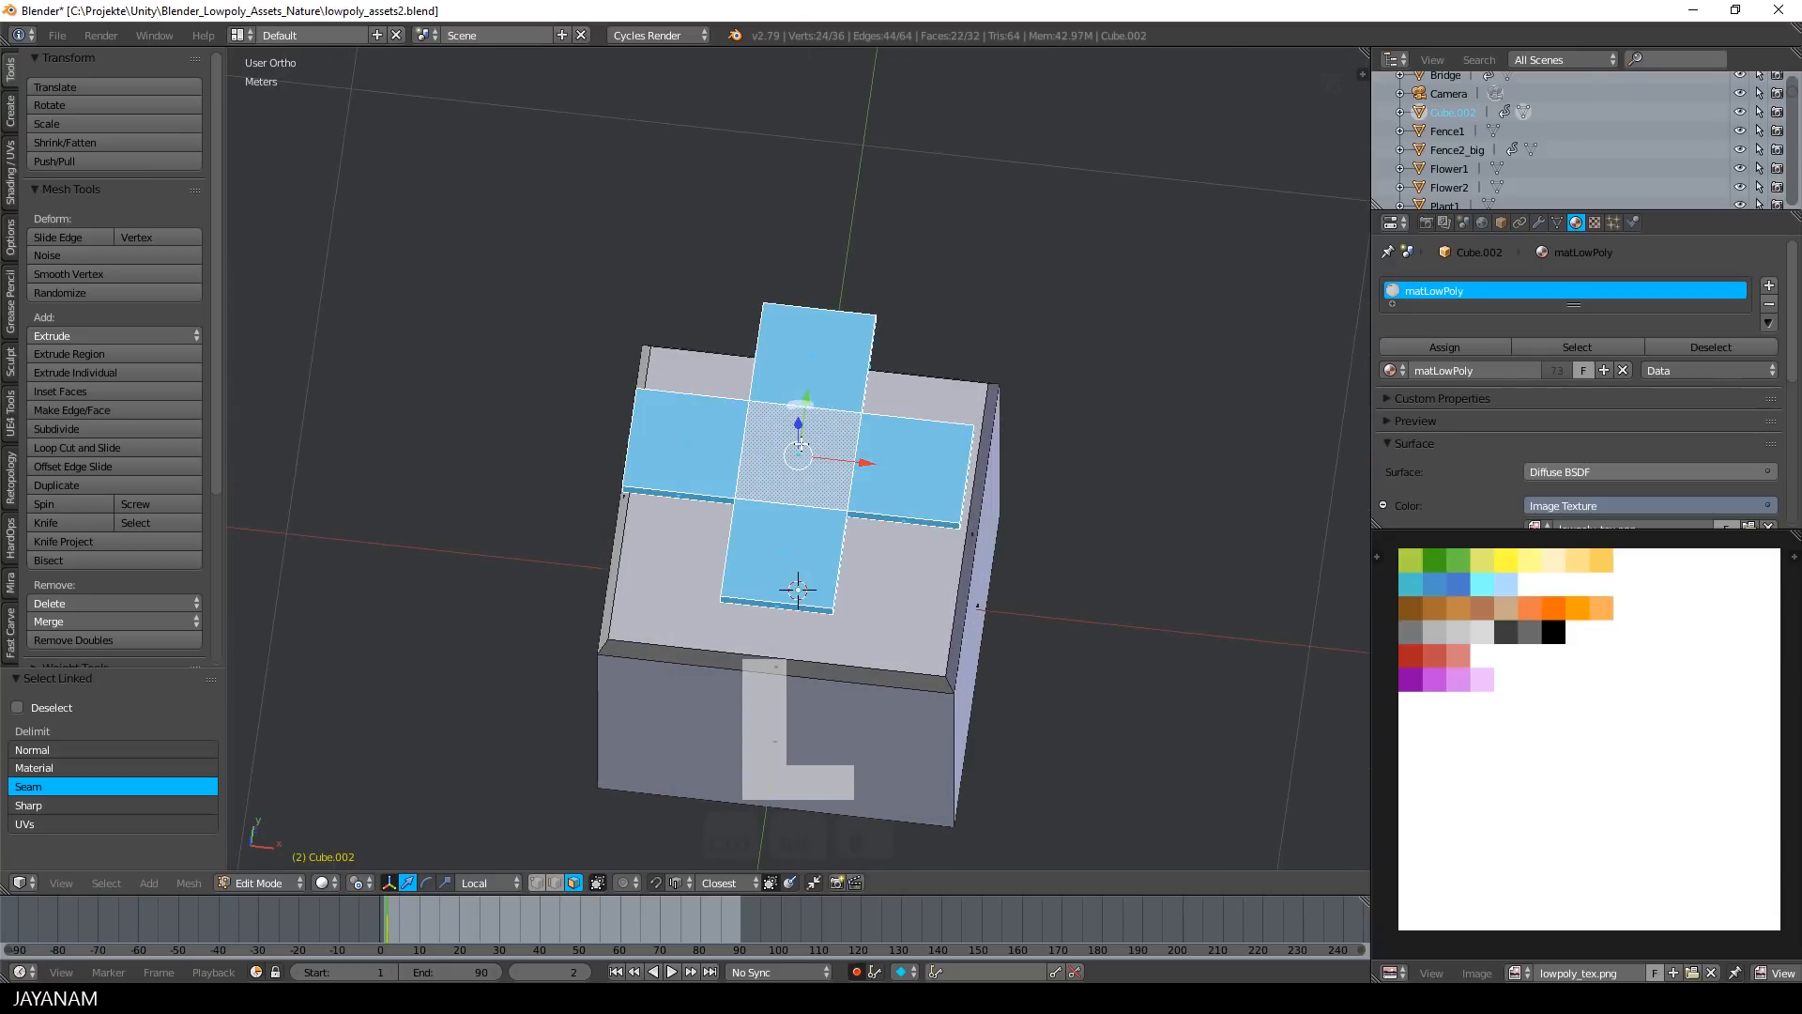
key("KP_7")
key("s")
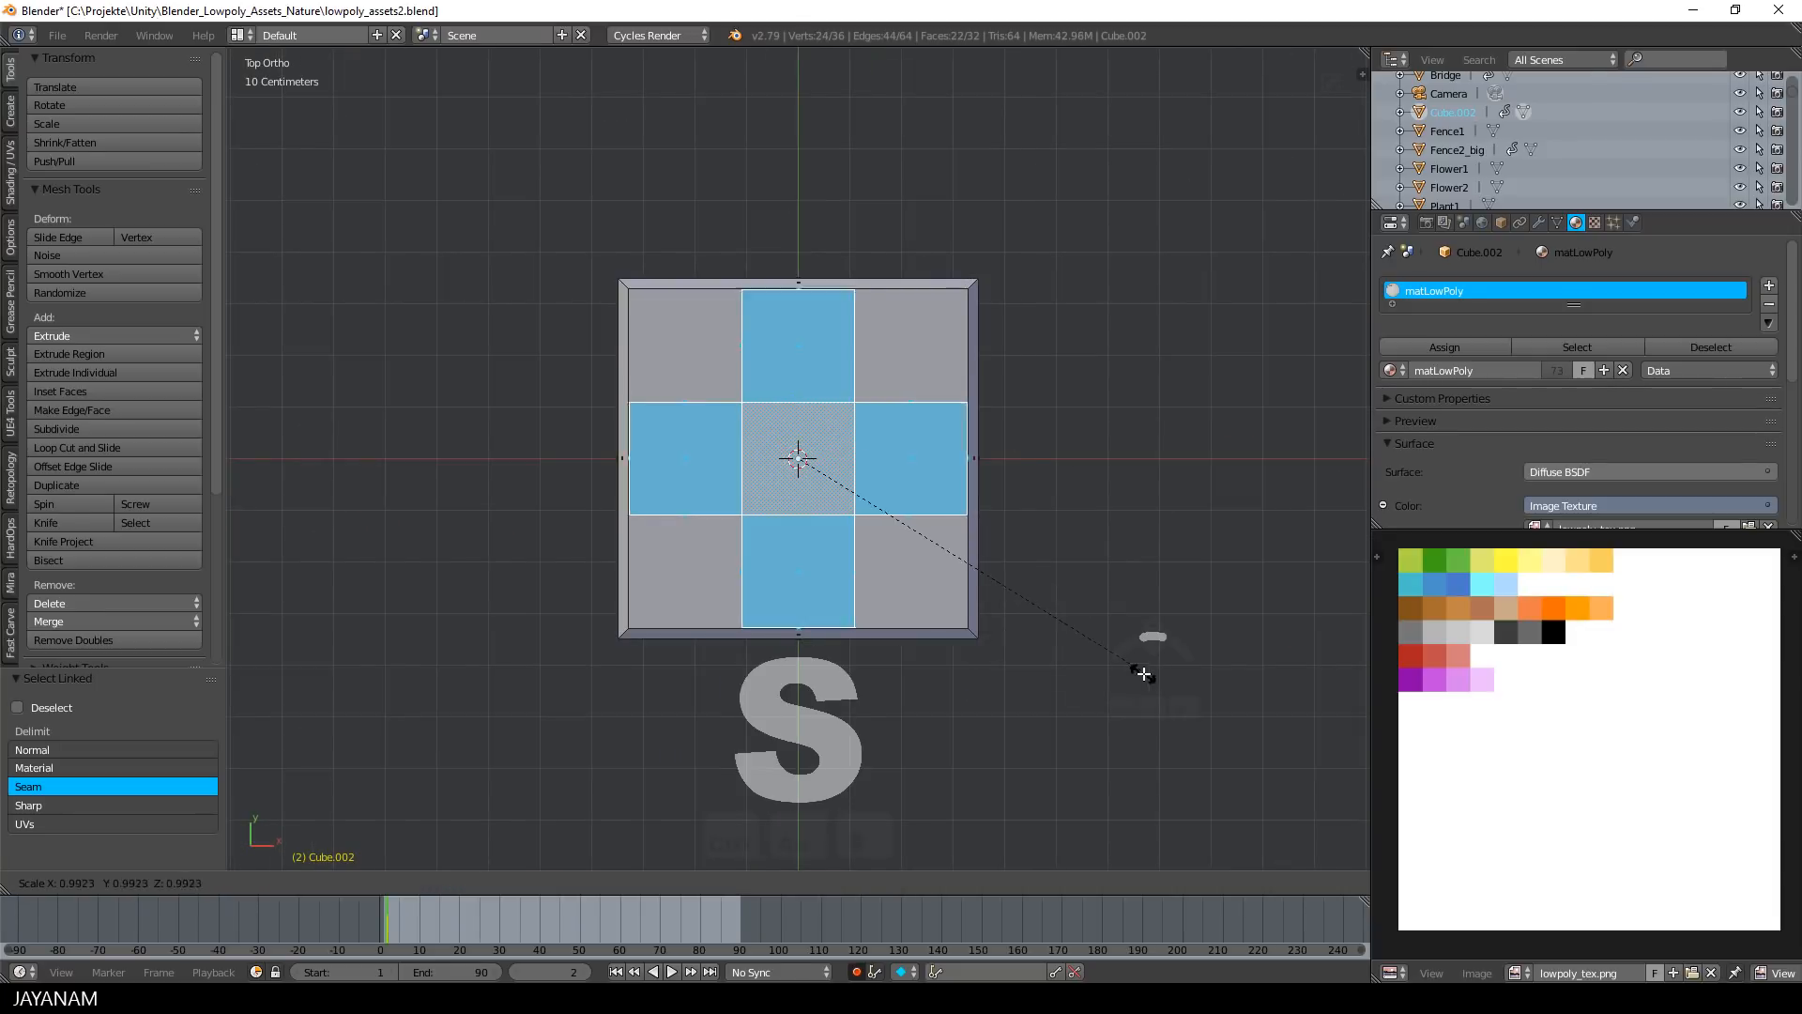
left_click(1068, 627)
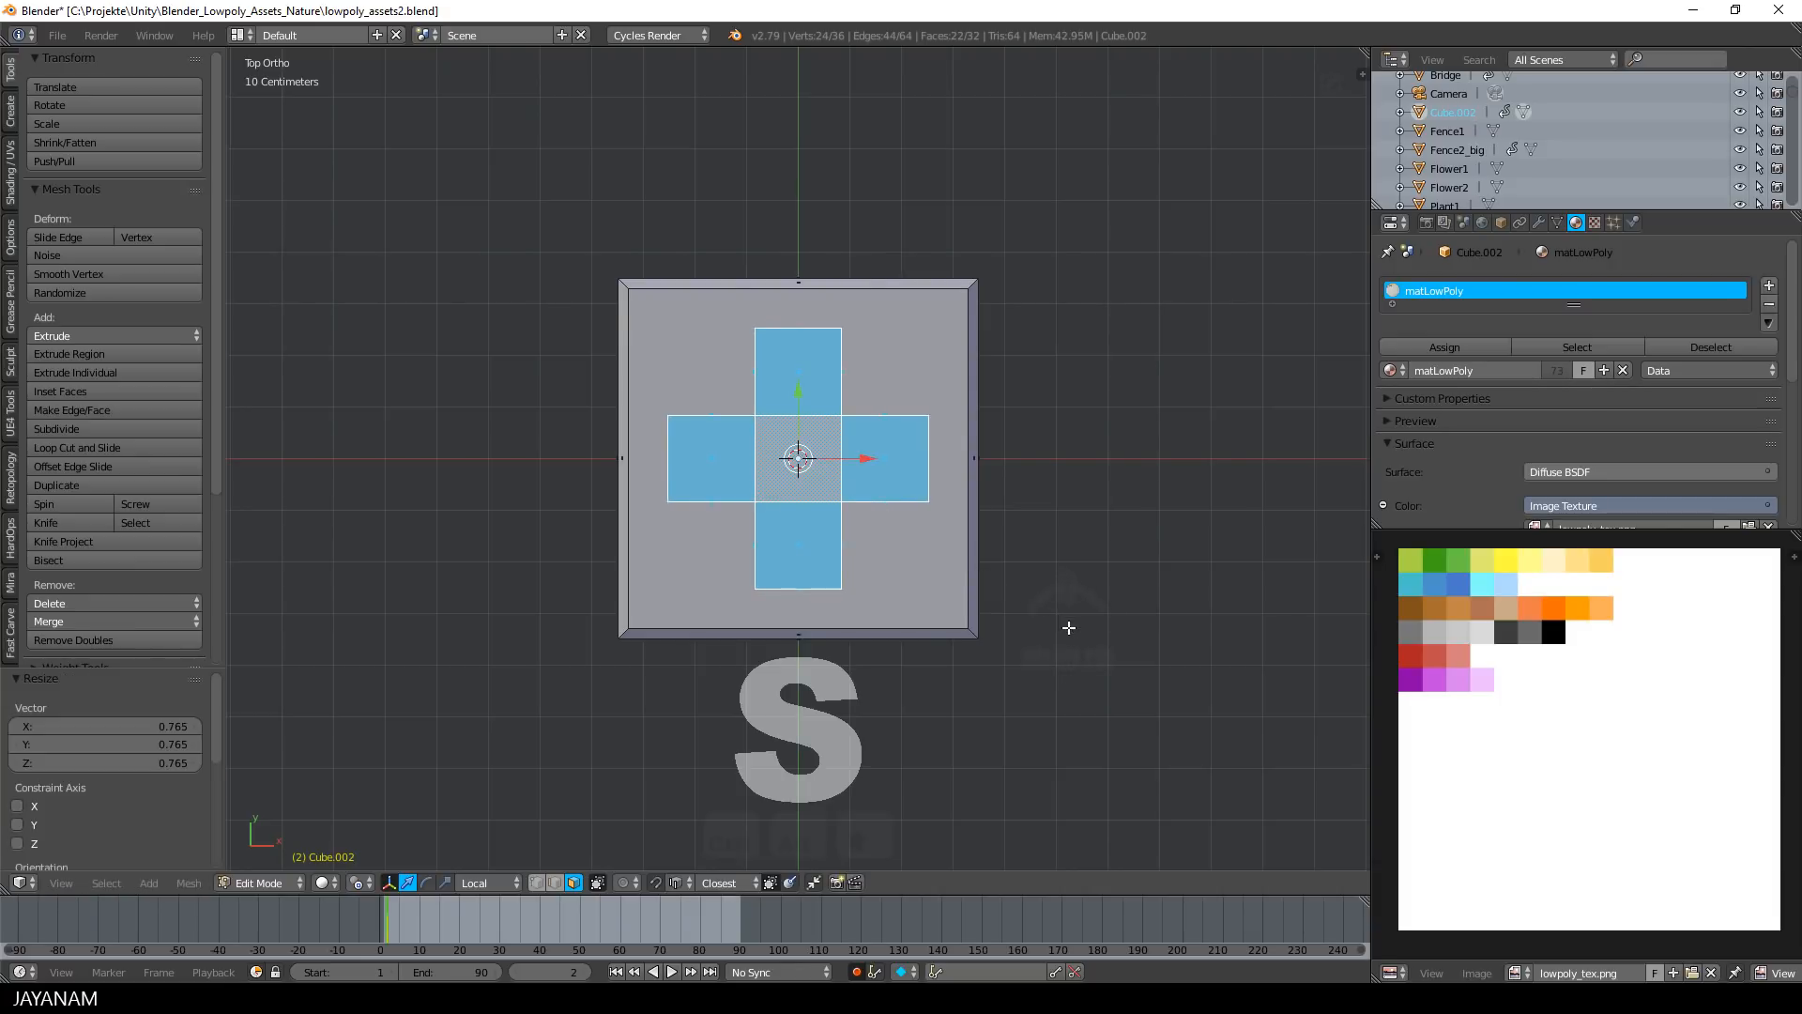
Lower the cross about 20 cm along Z onto the cube's top face
middle_click_drag(1067, 623, 978, 508)
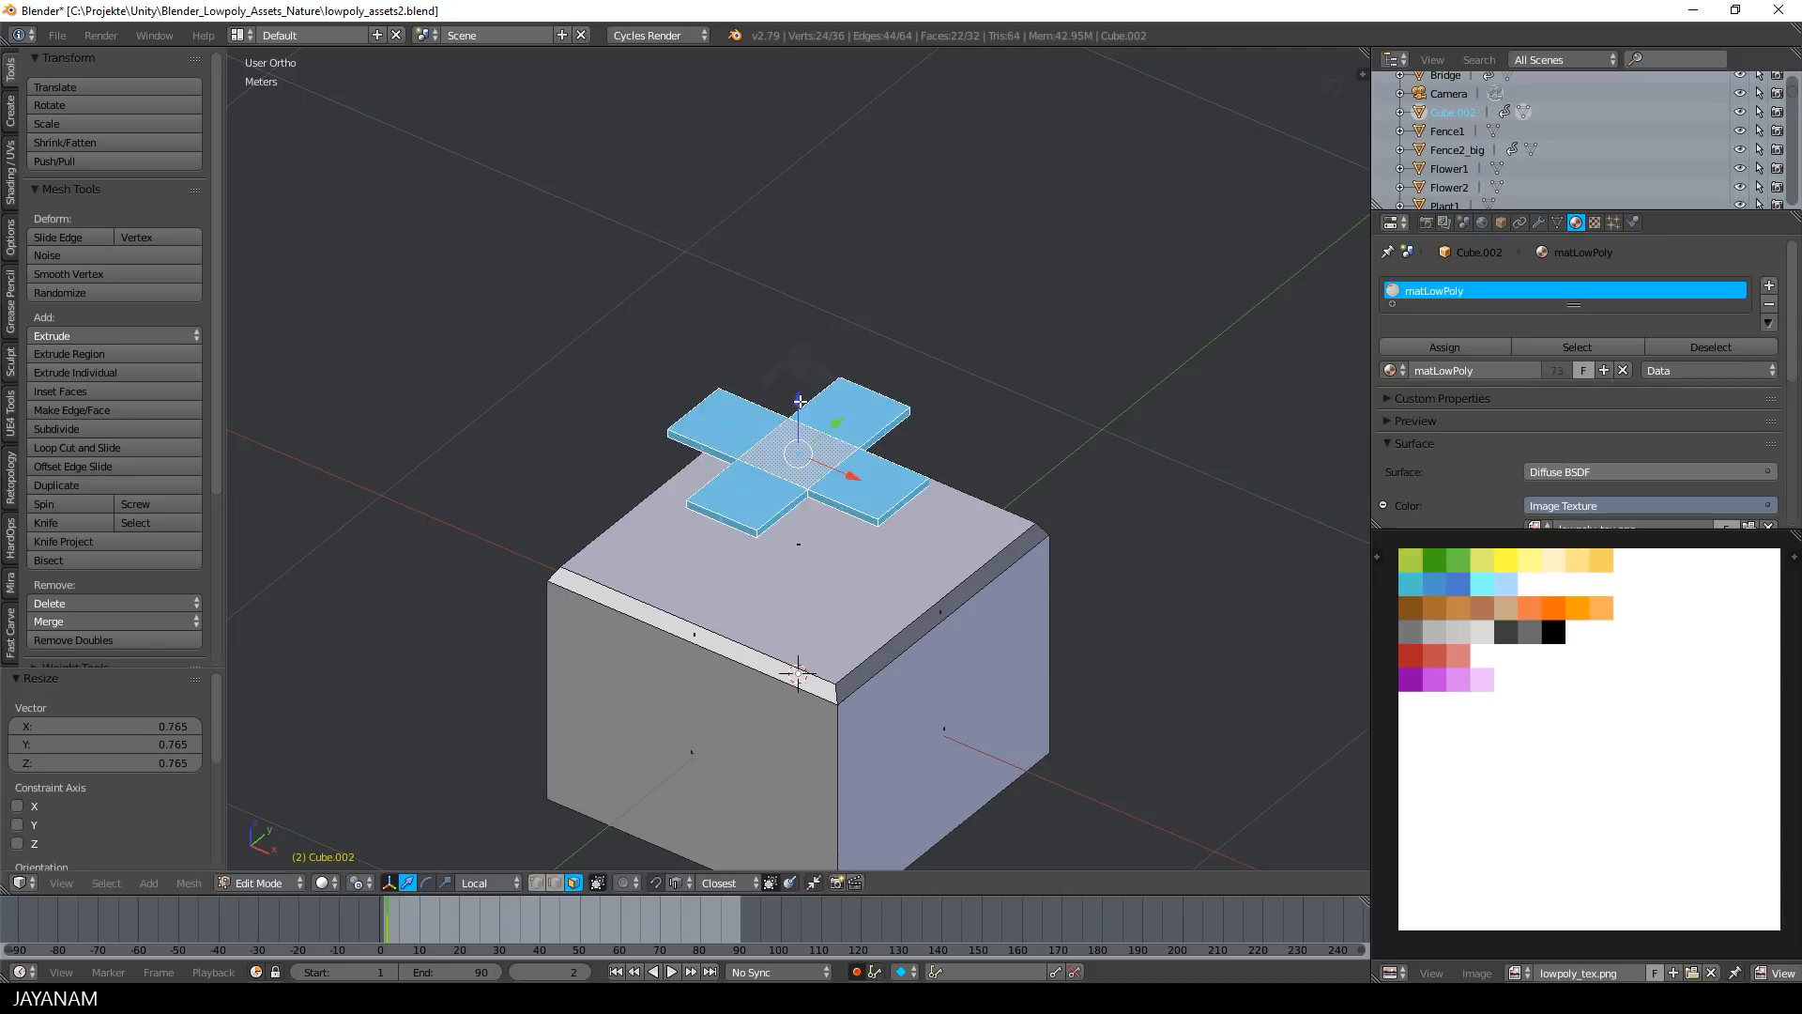
left_click_drag(800, 401, 750, 624)
scroll(756, 610, "down", 2)
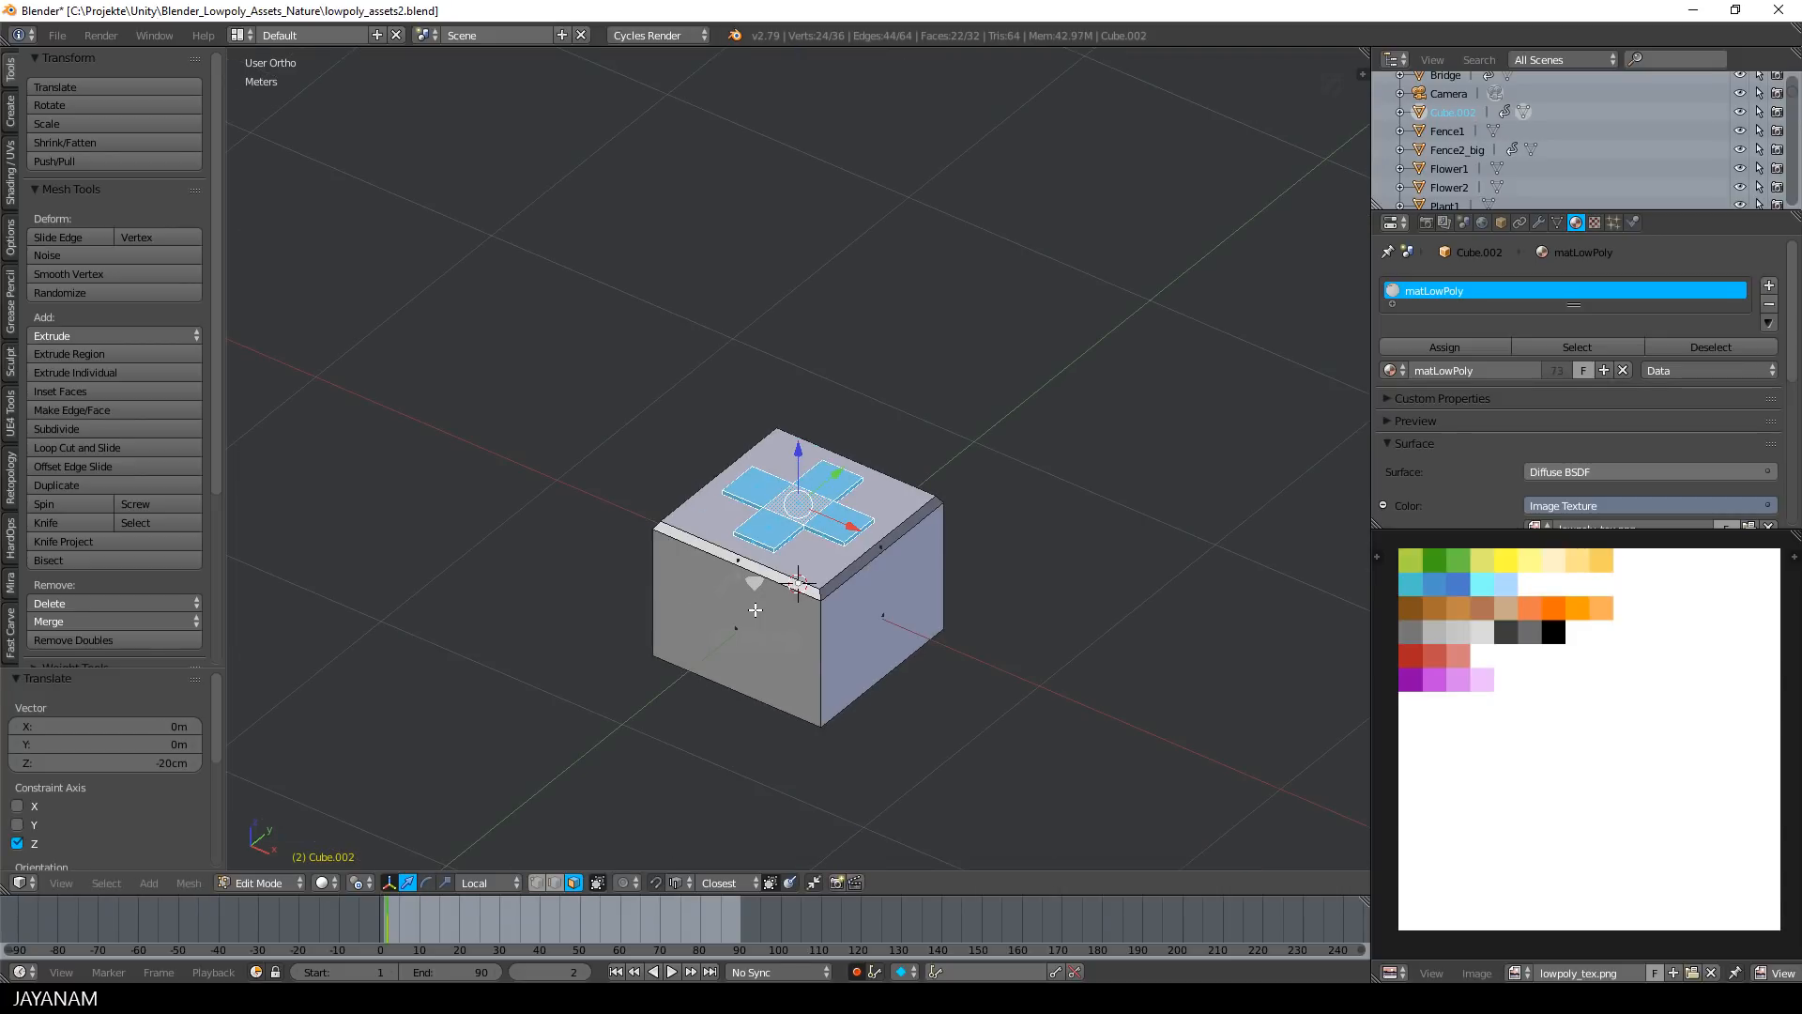
middle_click_drag(756, 610, 807, 606)
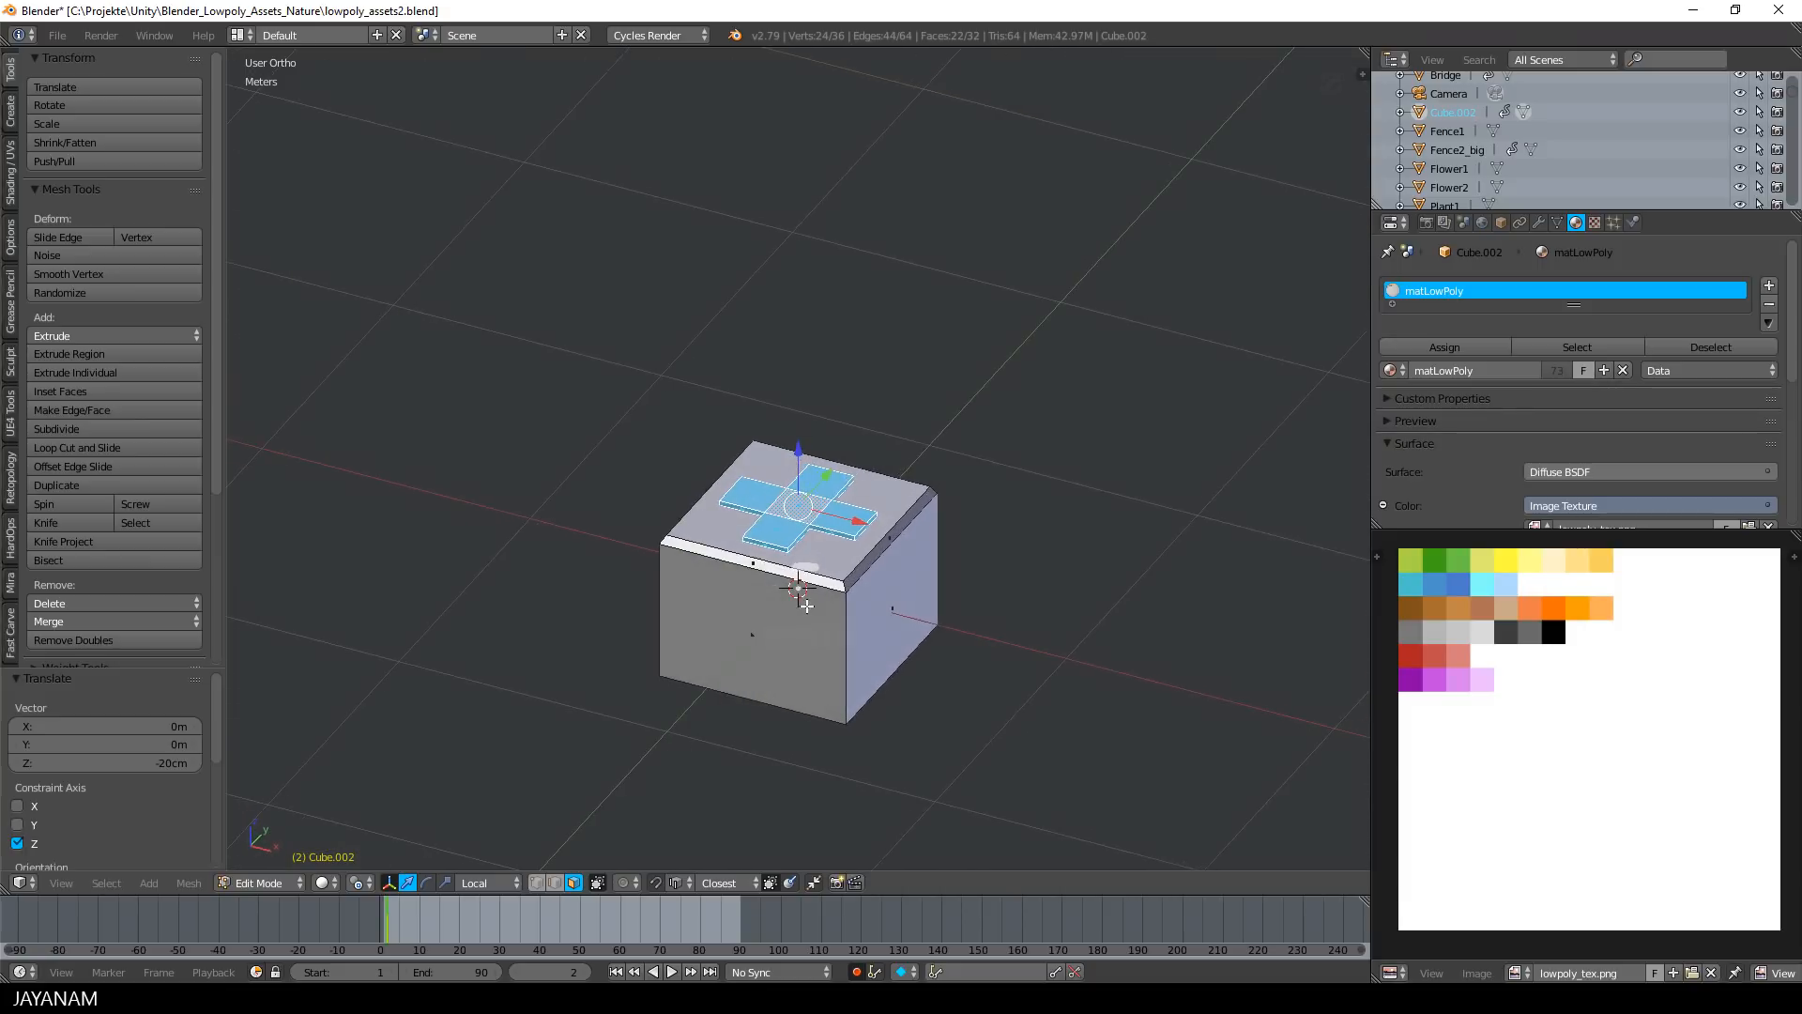
scroll(806, 606, "up", 2)
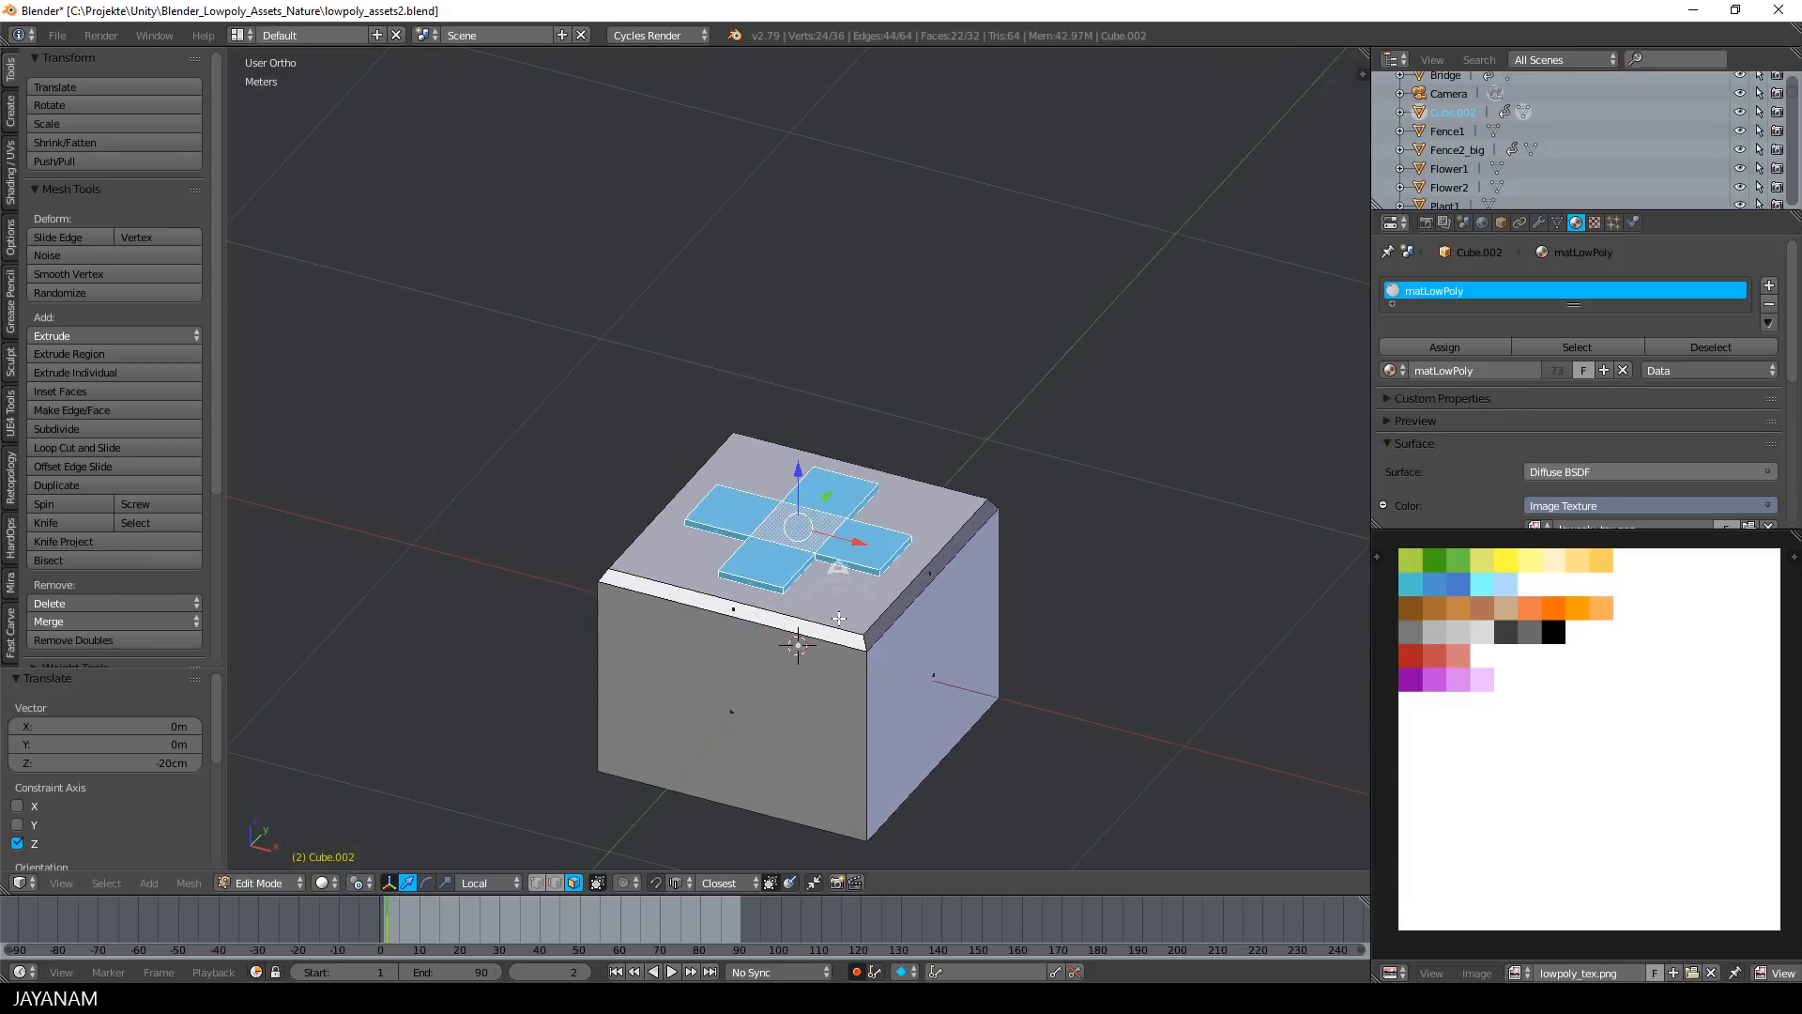
Switch the box from Edit Mode back to Object Mode and select it
scroll(736, 691, "down", 1)
scroll(736, 682, "down", 2)
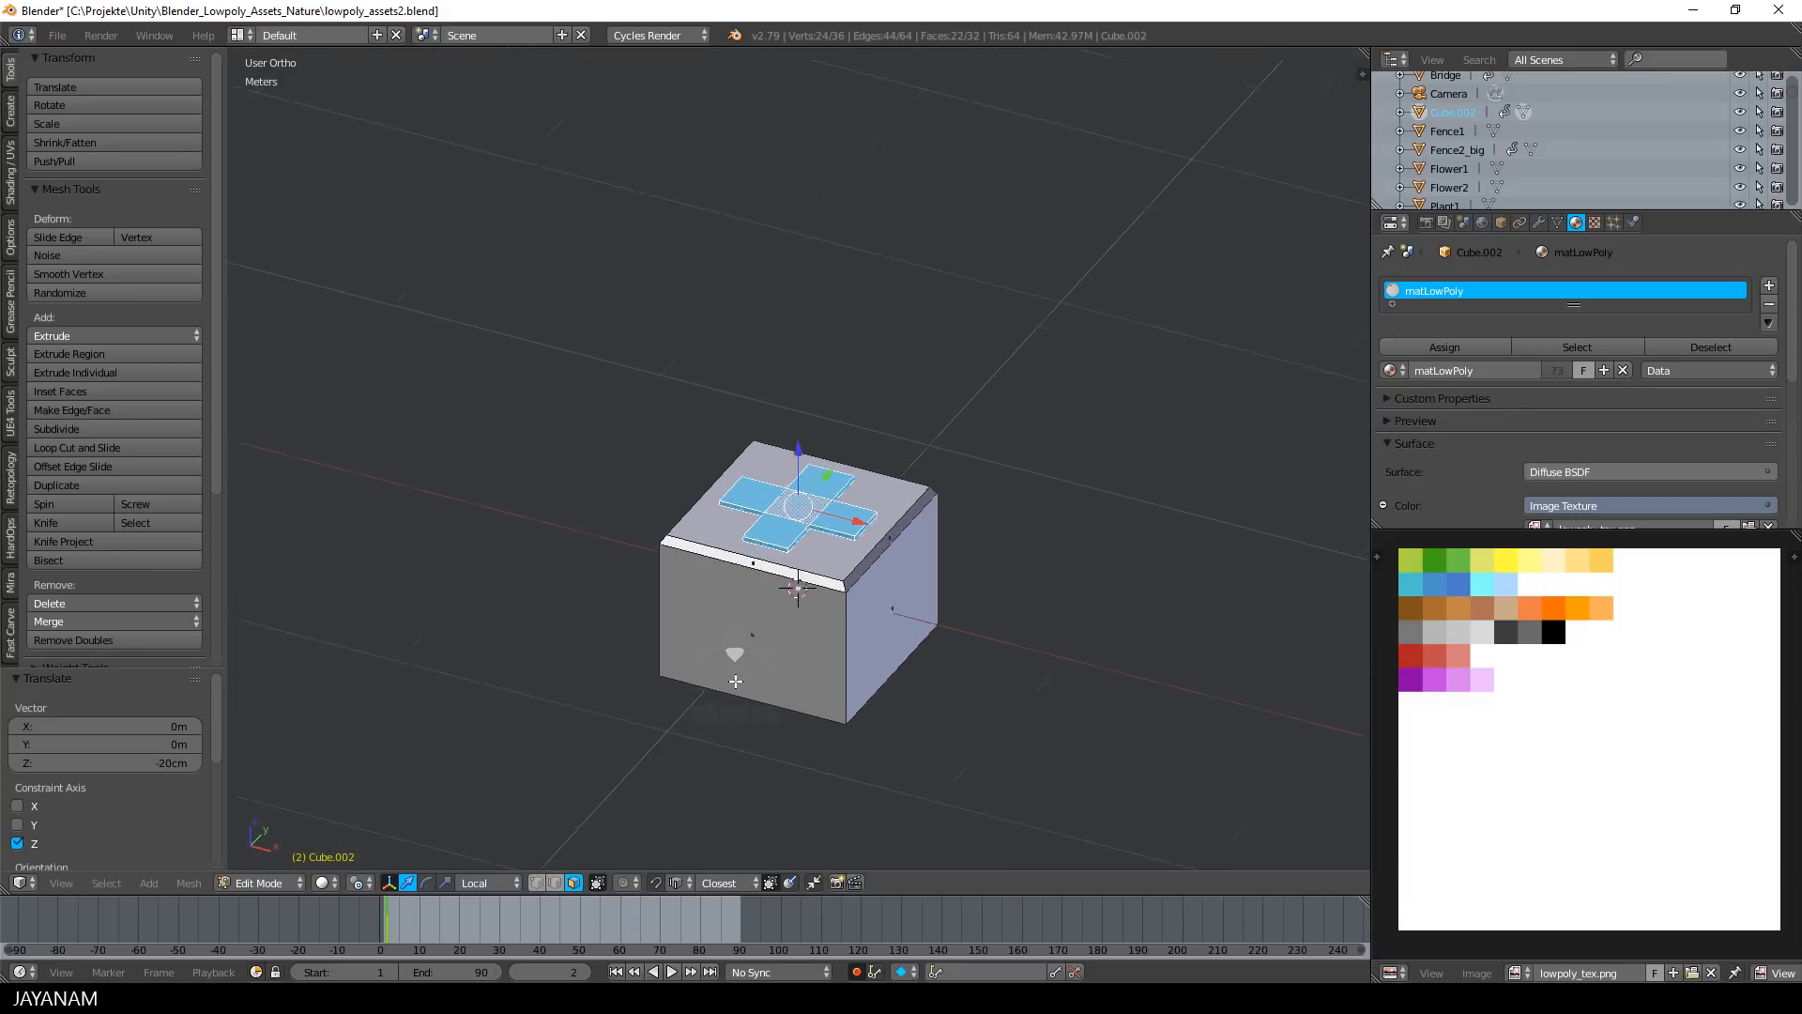
mouse_move(784, 674)
middle_mouse_down()
mouse_move(829, 634)
mouse_move(811, 663)
middle_mouse_up()
key("Tab")
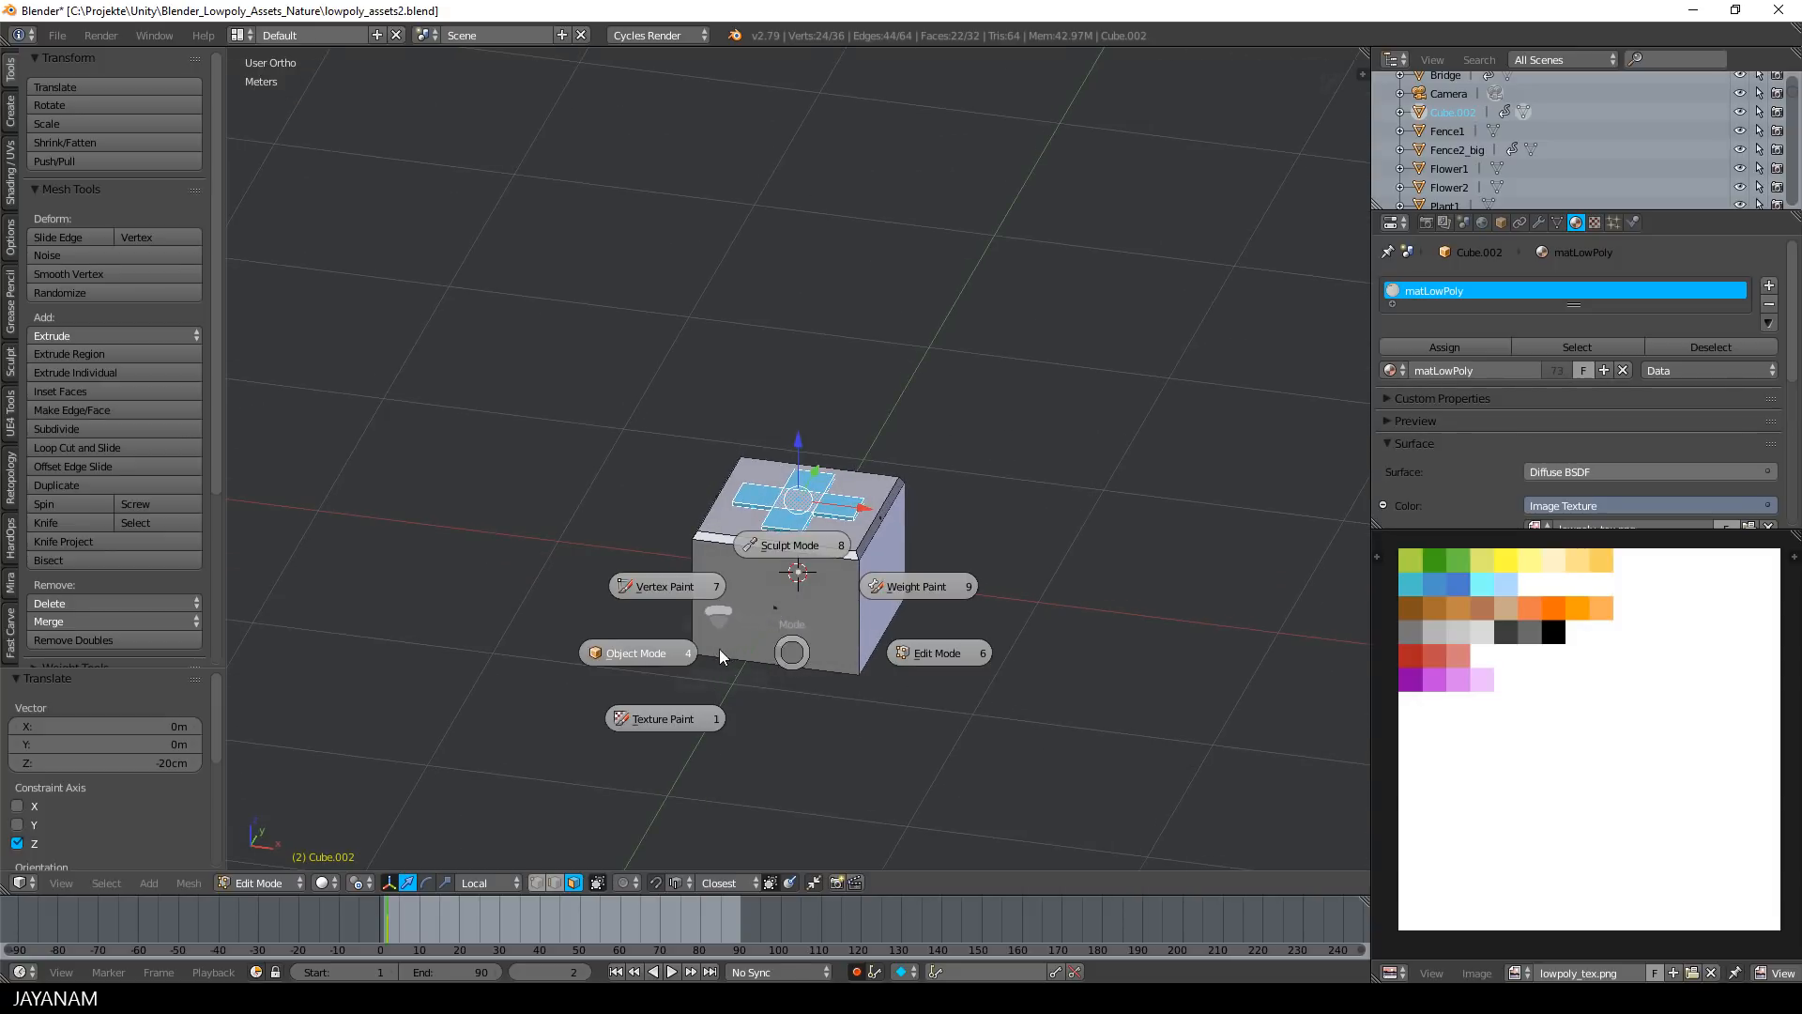
left_click(830, 611)
right_click(822, 533)
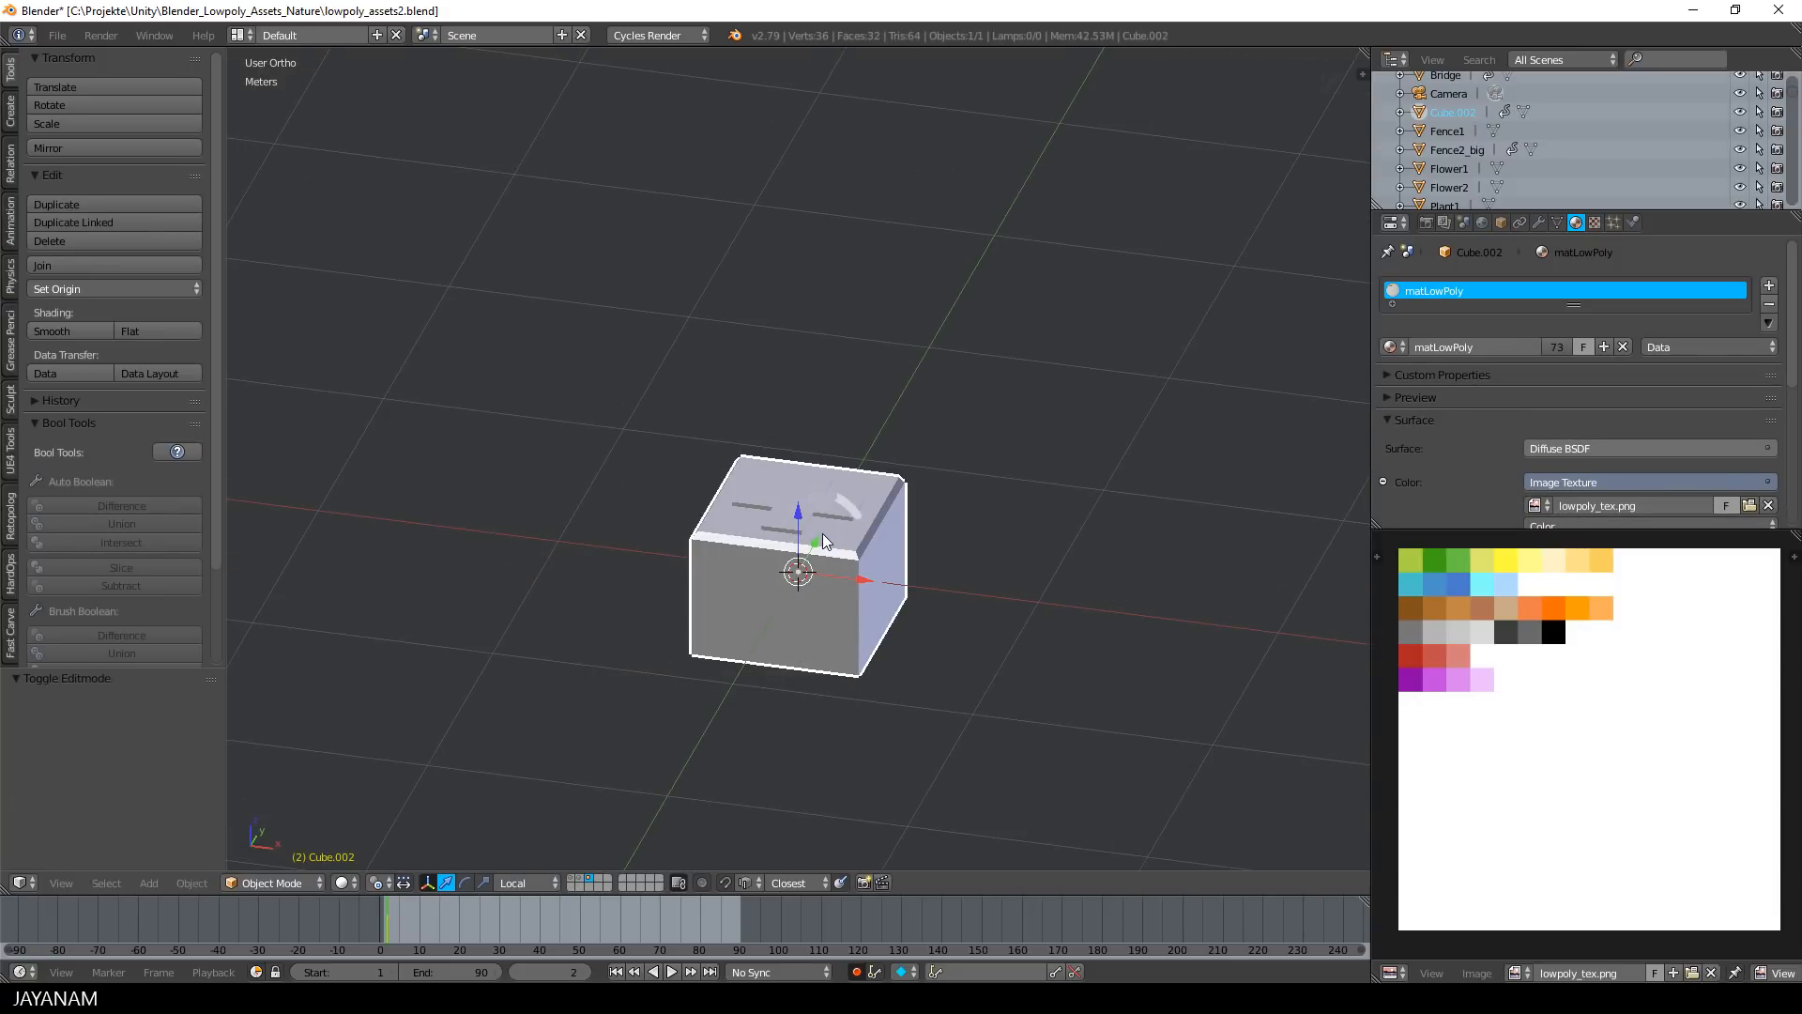
right_click(805, 607)
Add a new cube at the scene centre and scale it uniformly to about 0.192
key("shift+a")
mouse_move(803, 607)
left_click(903, 229)
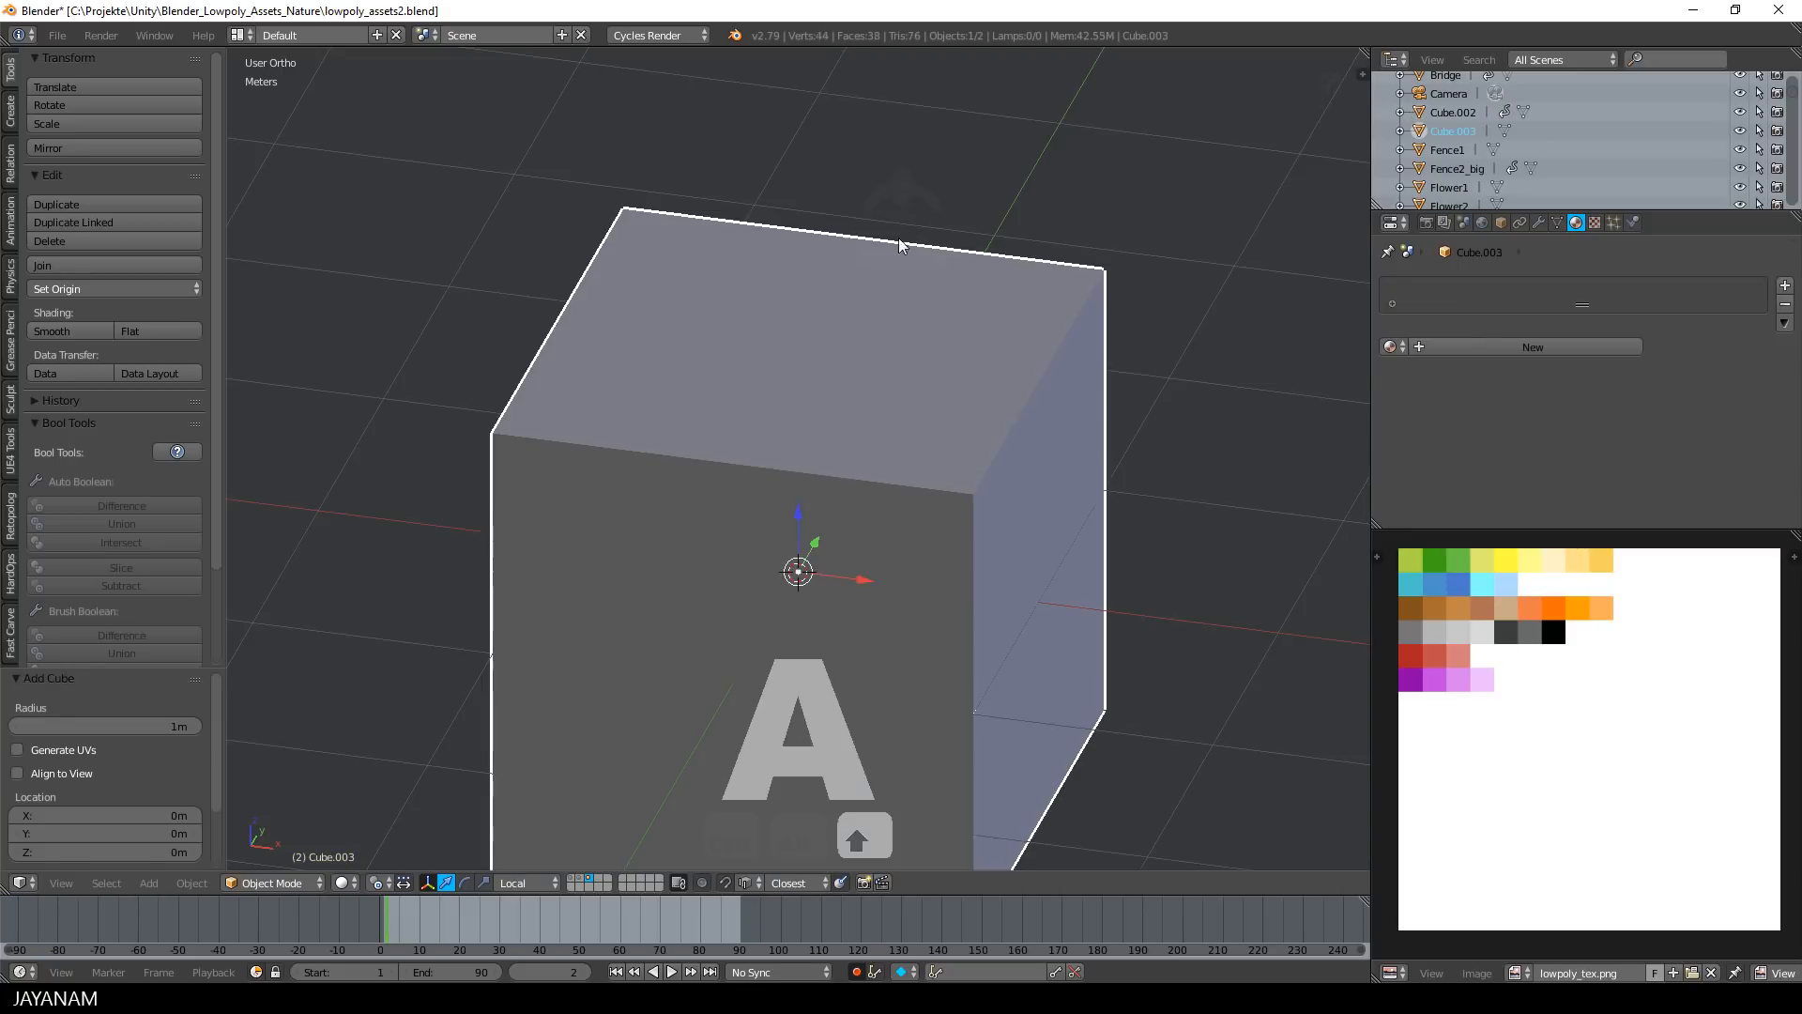
key("s")
left_click(882, 565)
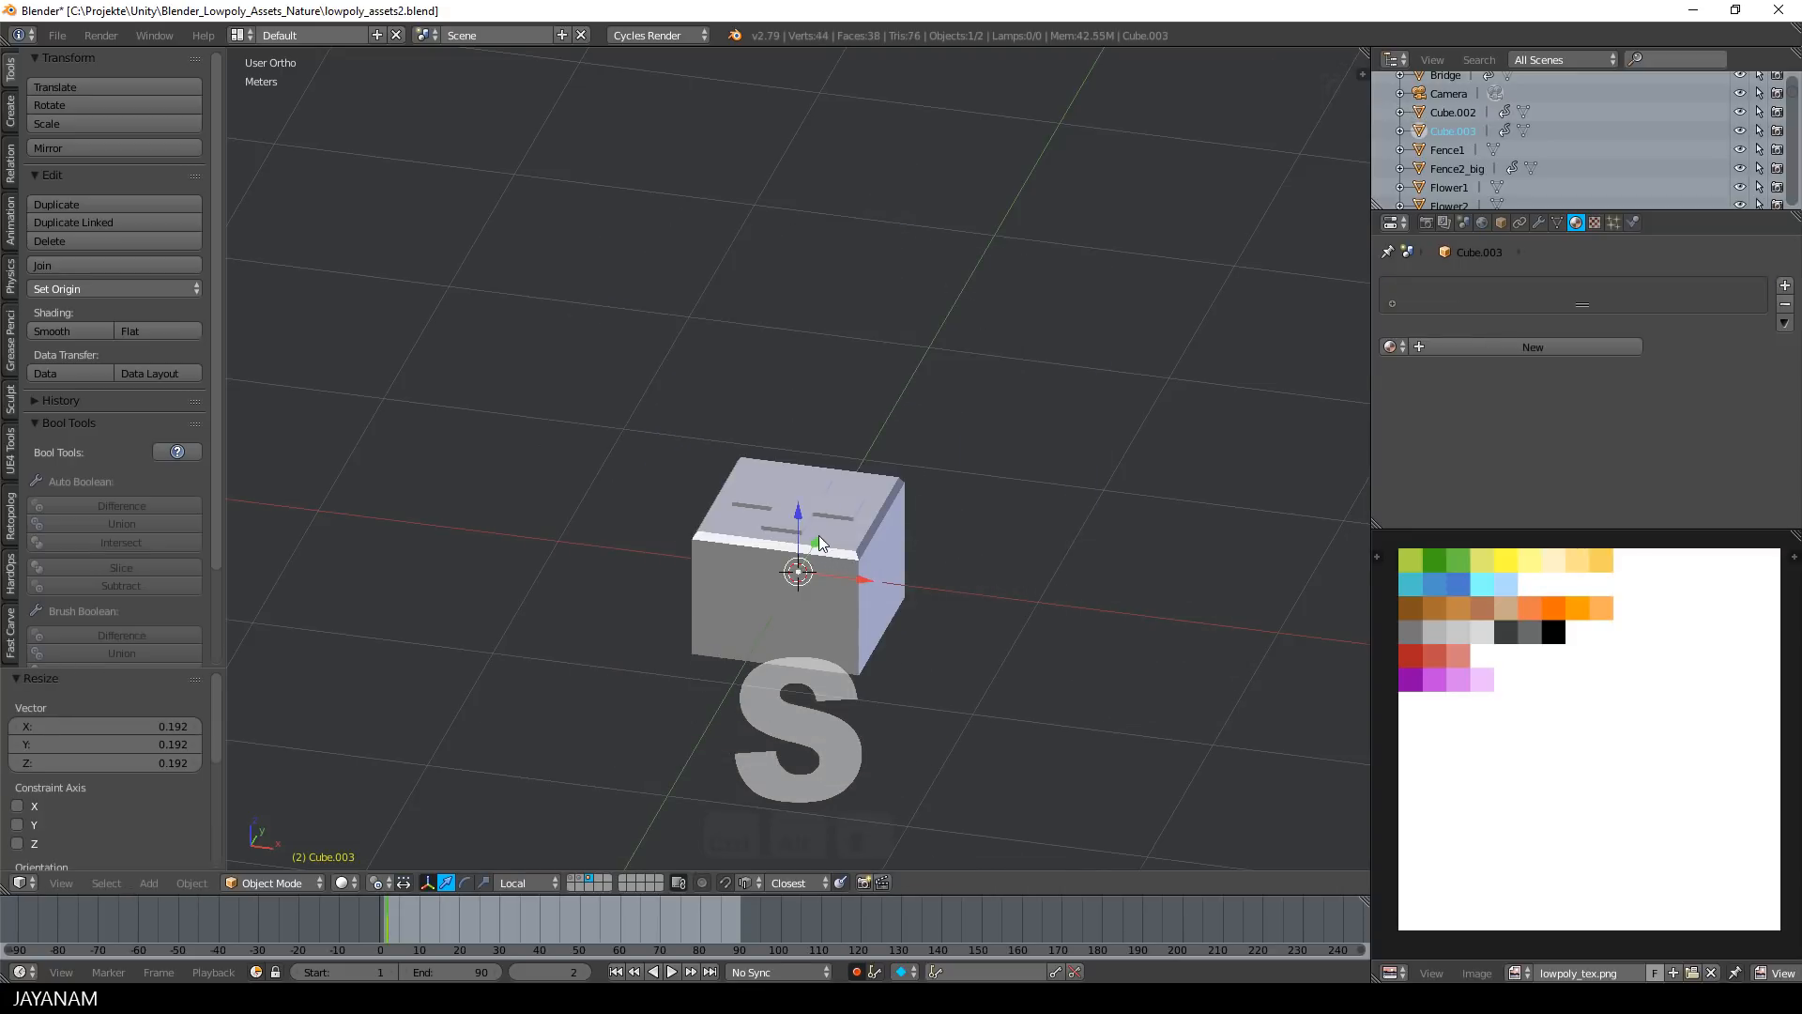
Move the new cube about -76 cm along Y in front of the box and scale it to about 0.184
left_click_drag(815, 534, 781, 648)
key("s")
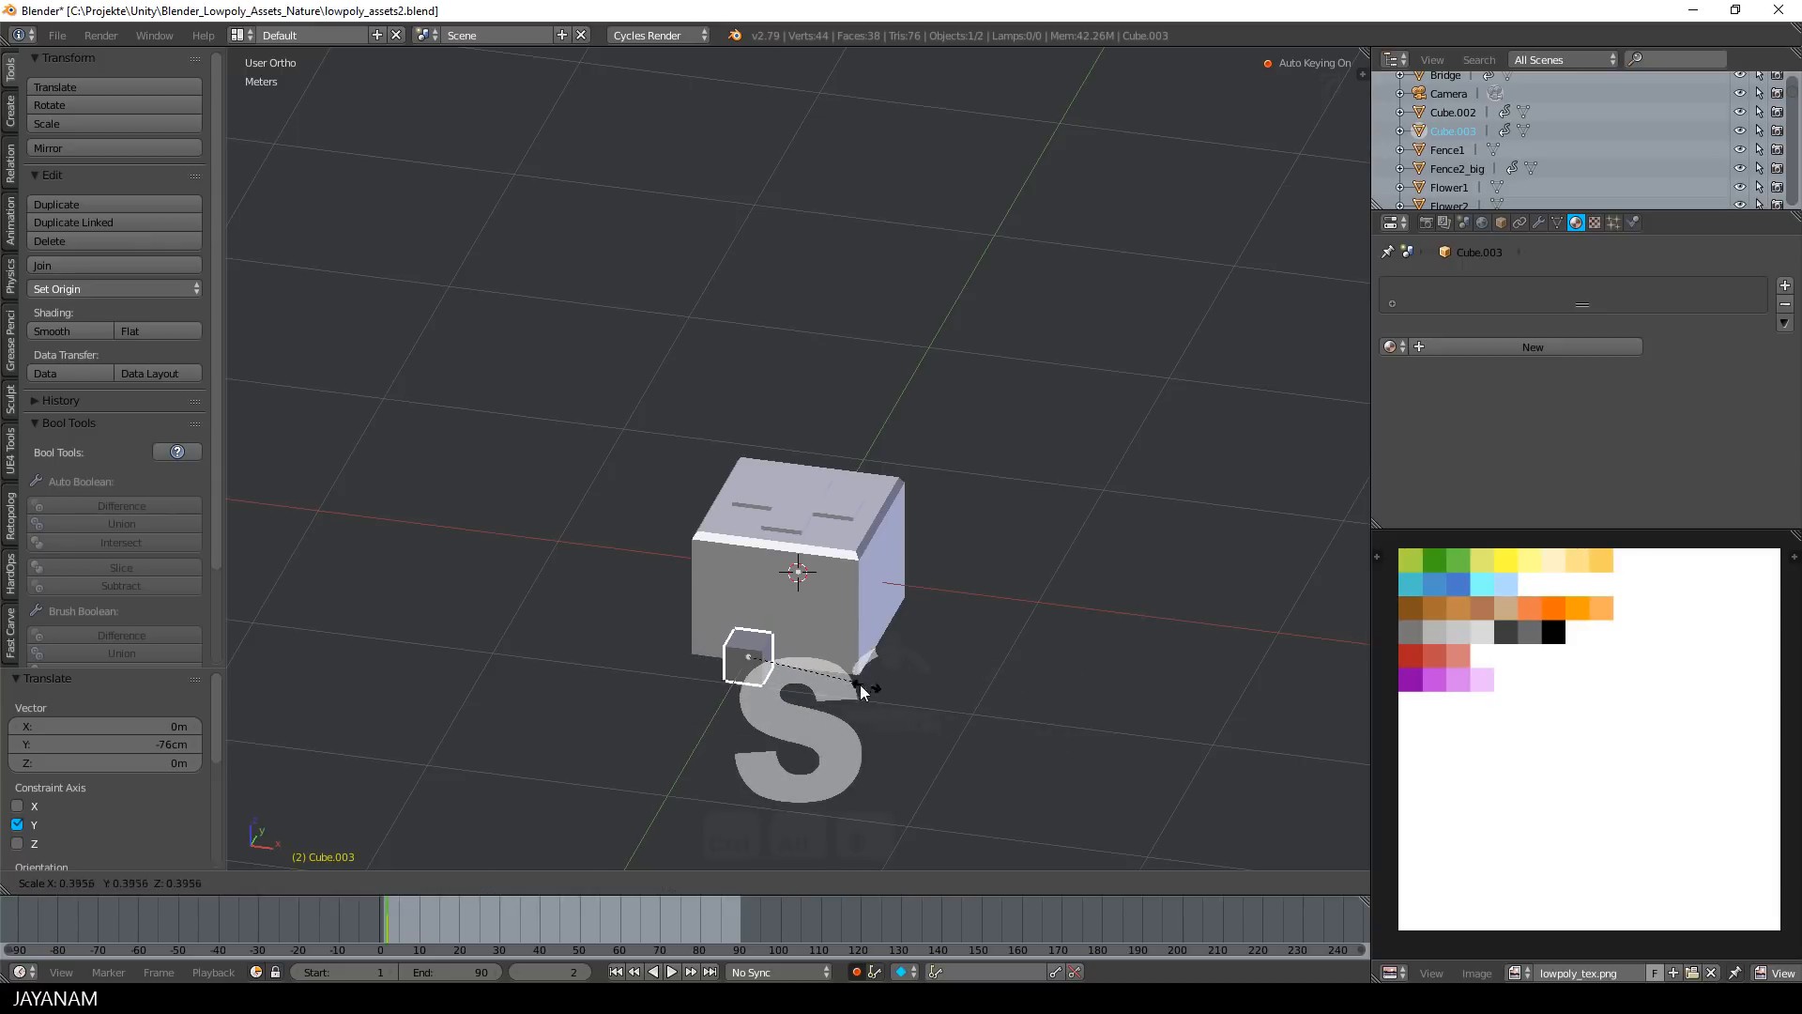
left_click(804, 678)
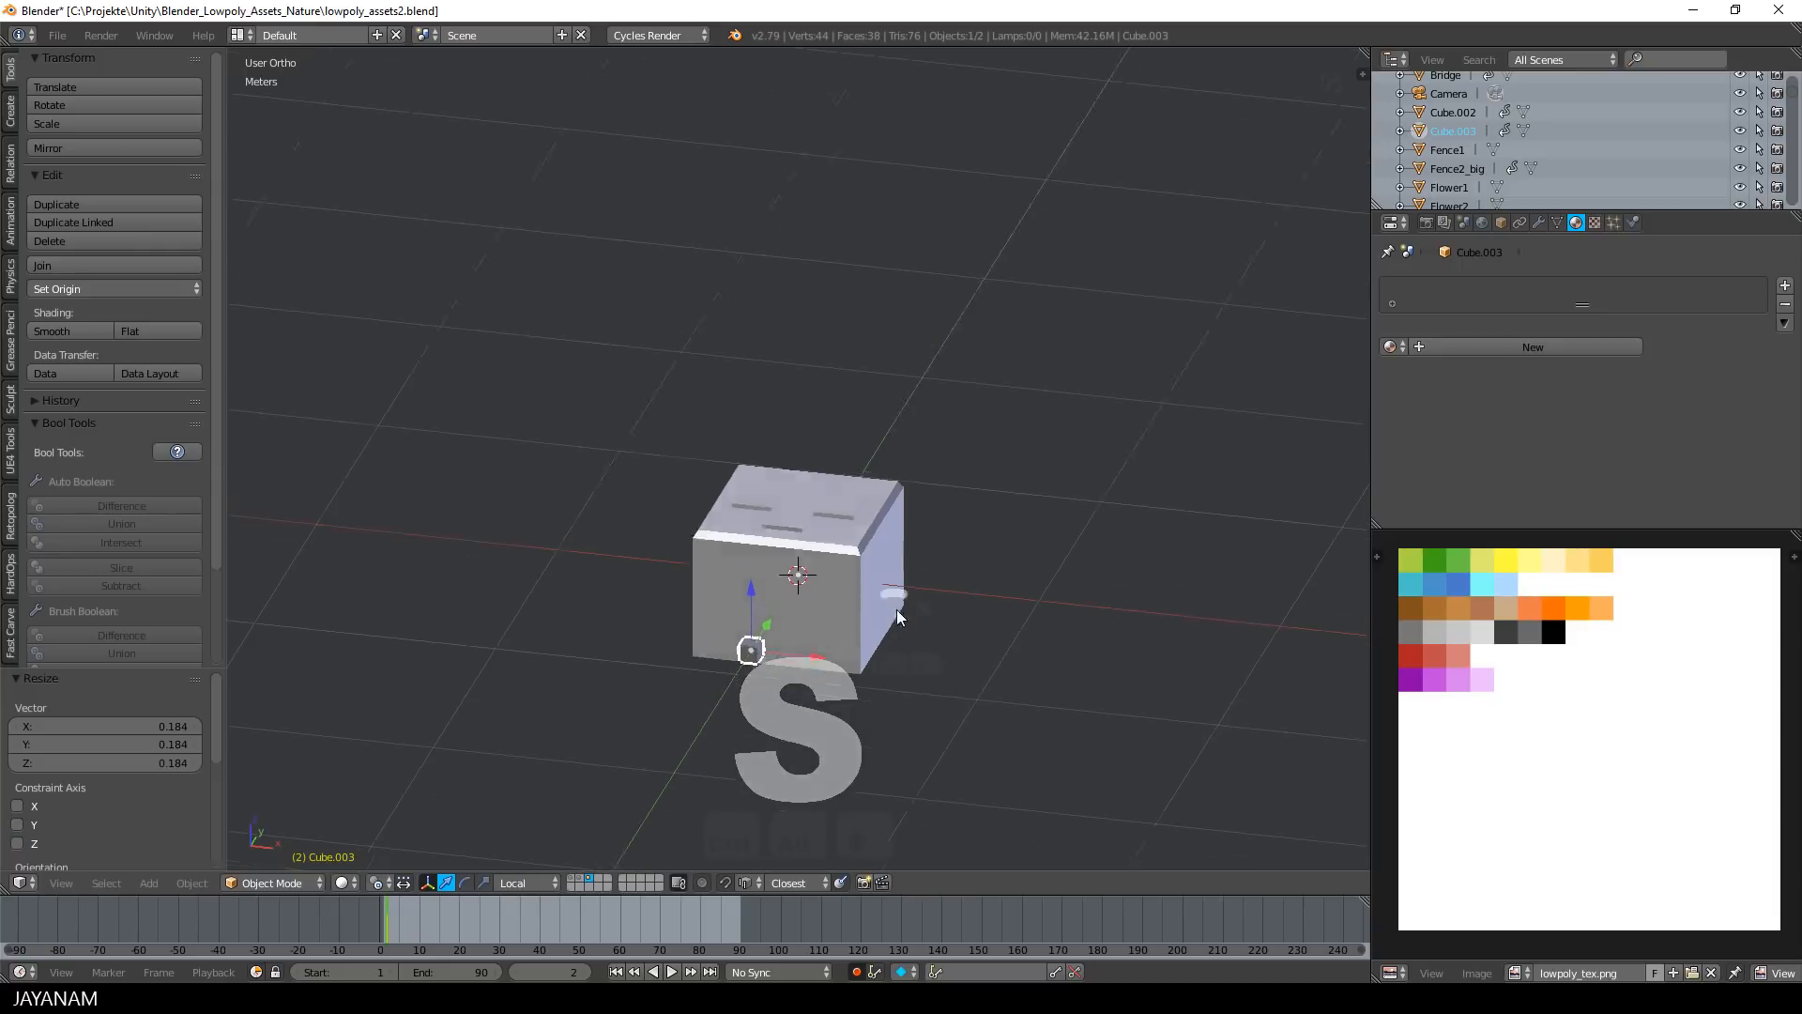
Raise the small cube about 11.5 cm along Z in the front view and shift it -10 cm along X with increment snapping
key("KP_1")
key("g")
key("z")
key("z")
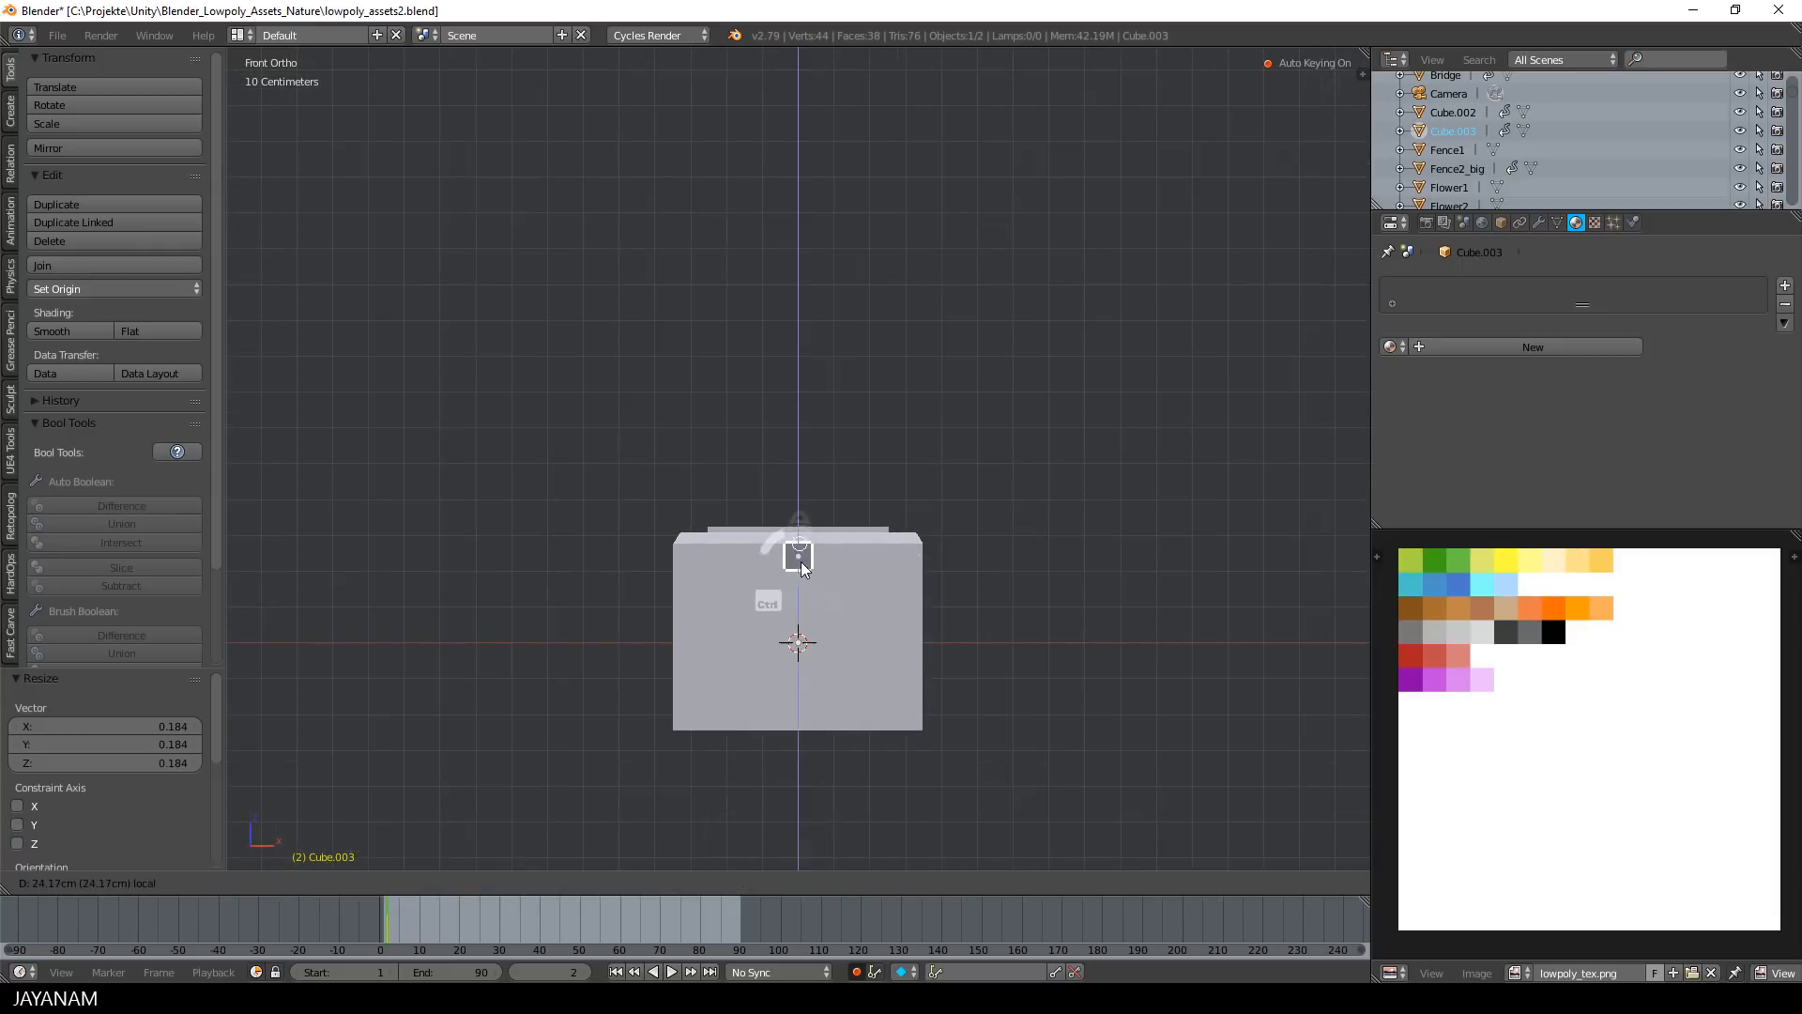
left_click_drag(807, 533, 807, 533, "ctrl")
left_click(747, 883)
left_click(780, 857)
left_click_drag(856, 602, 820, 604, "ctrl")
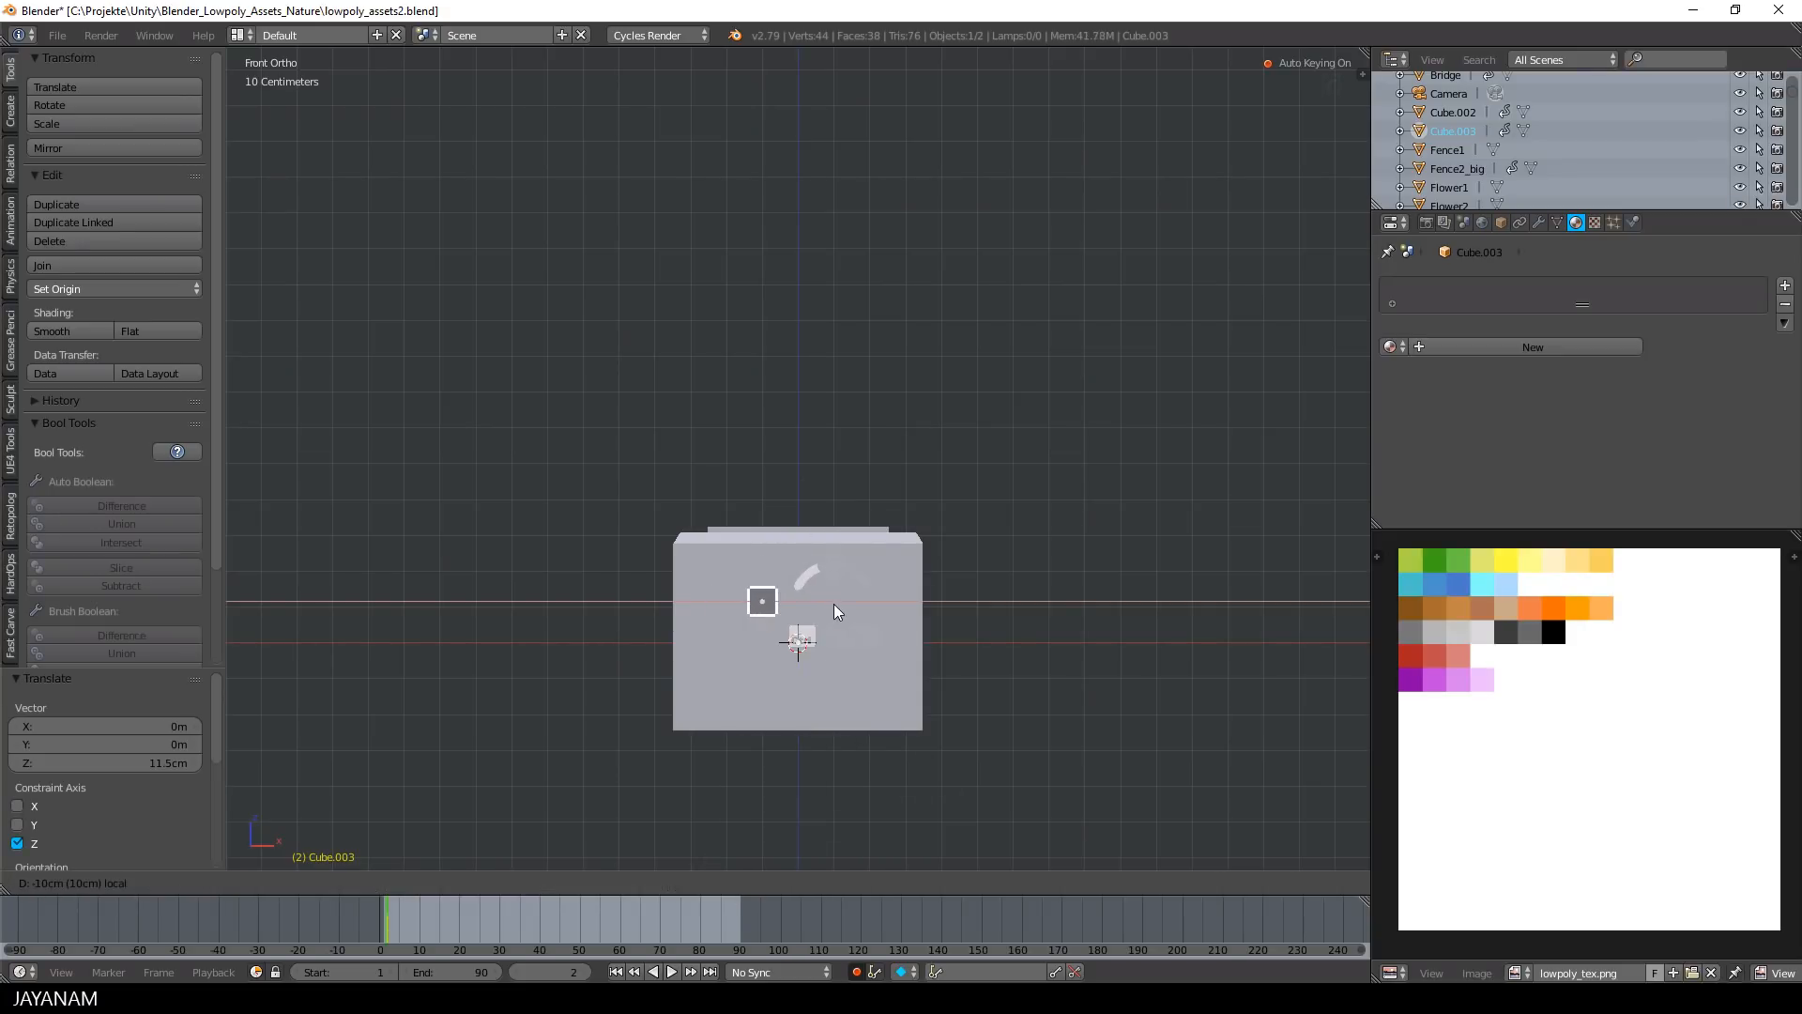
Delete the small cube's face that points towards the box in Edit Mode
scroll(1051, 639, "up", 2)
middle_click_drag(1051, 638, 1070, 478, "shift")
scroll(1025, 546, "down", 3)
middle_click_drag(1070, 479, 938, 492)
scroll(938, 492, "up", 3)
key("Tab")
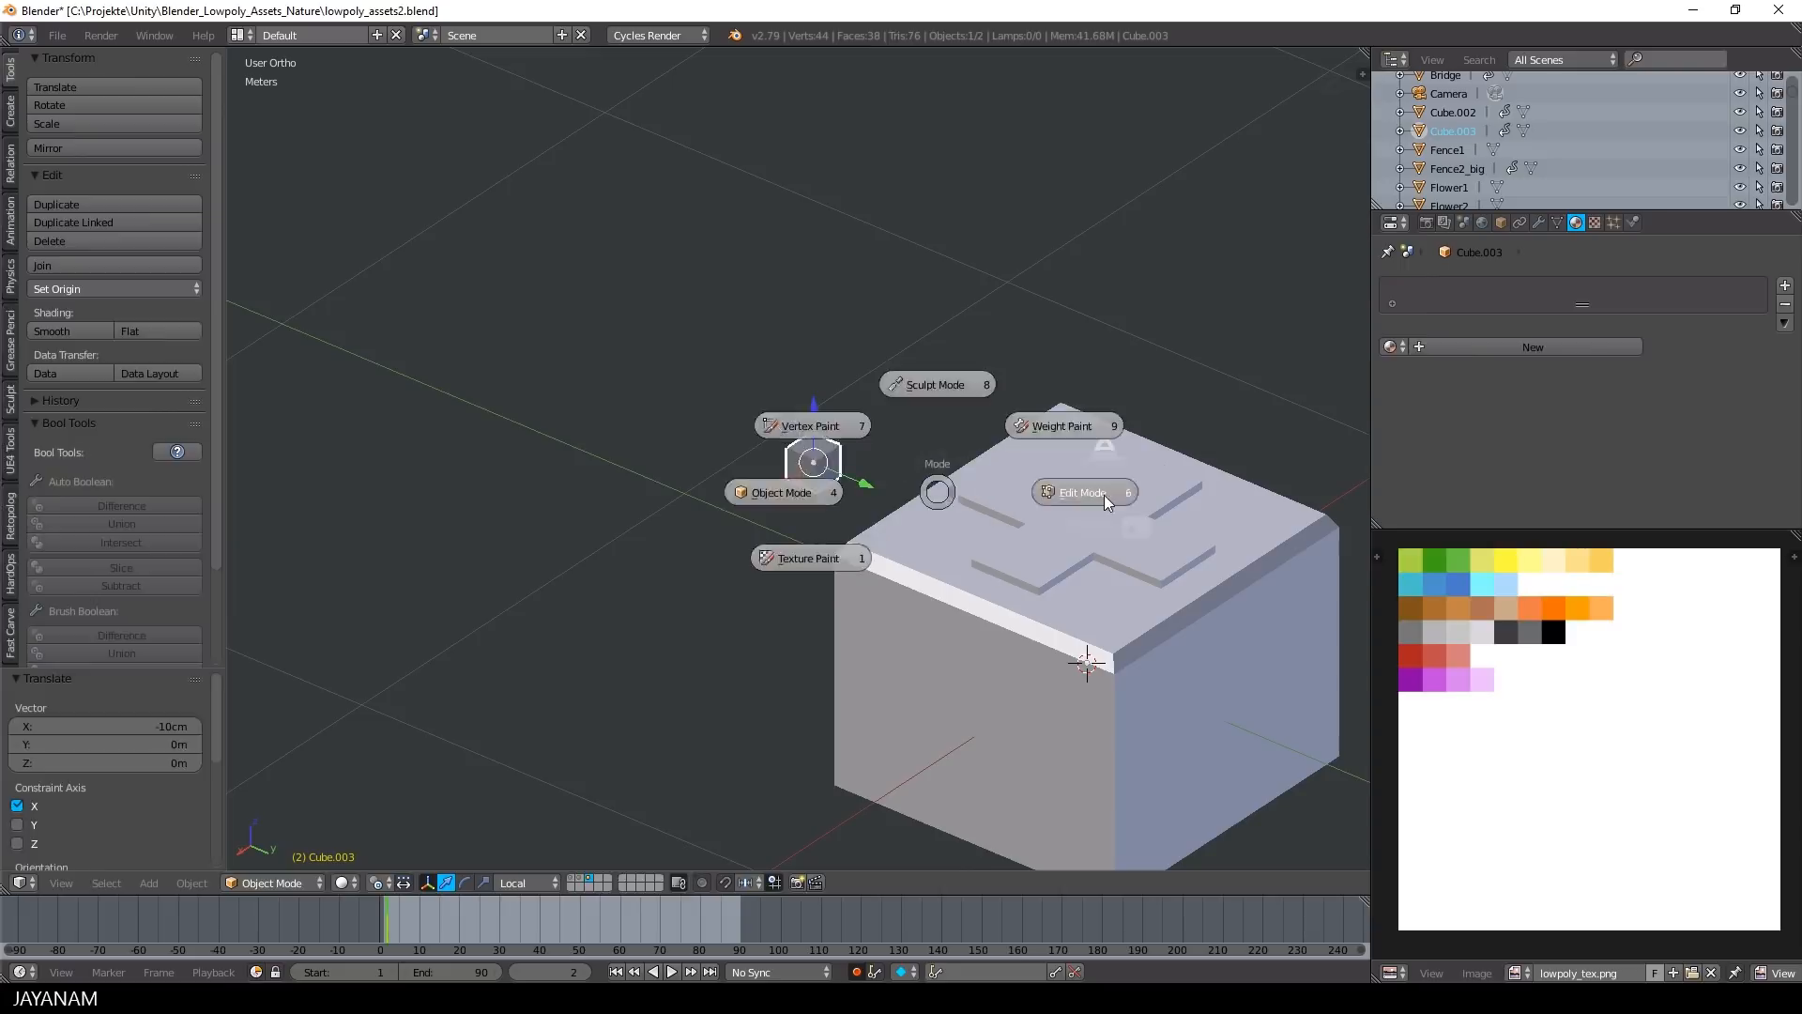
left_click(1104, 493)
key("x")
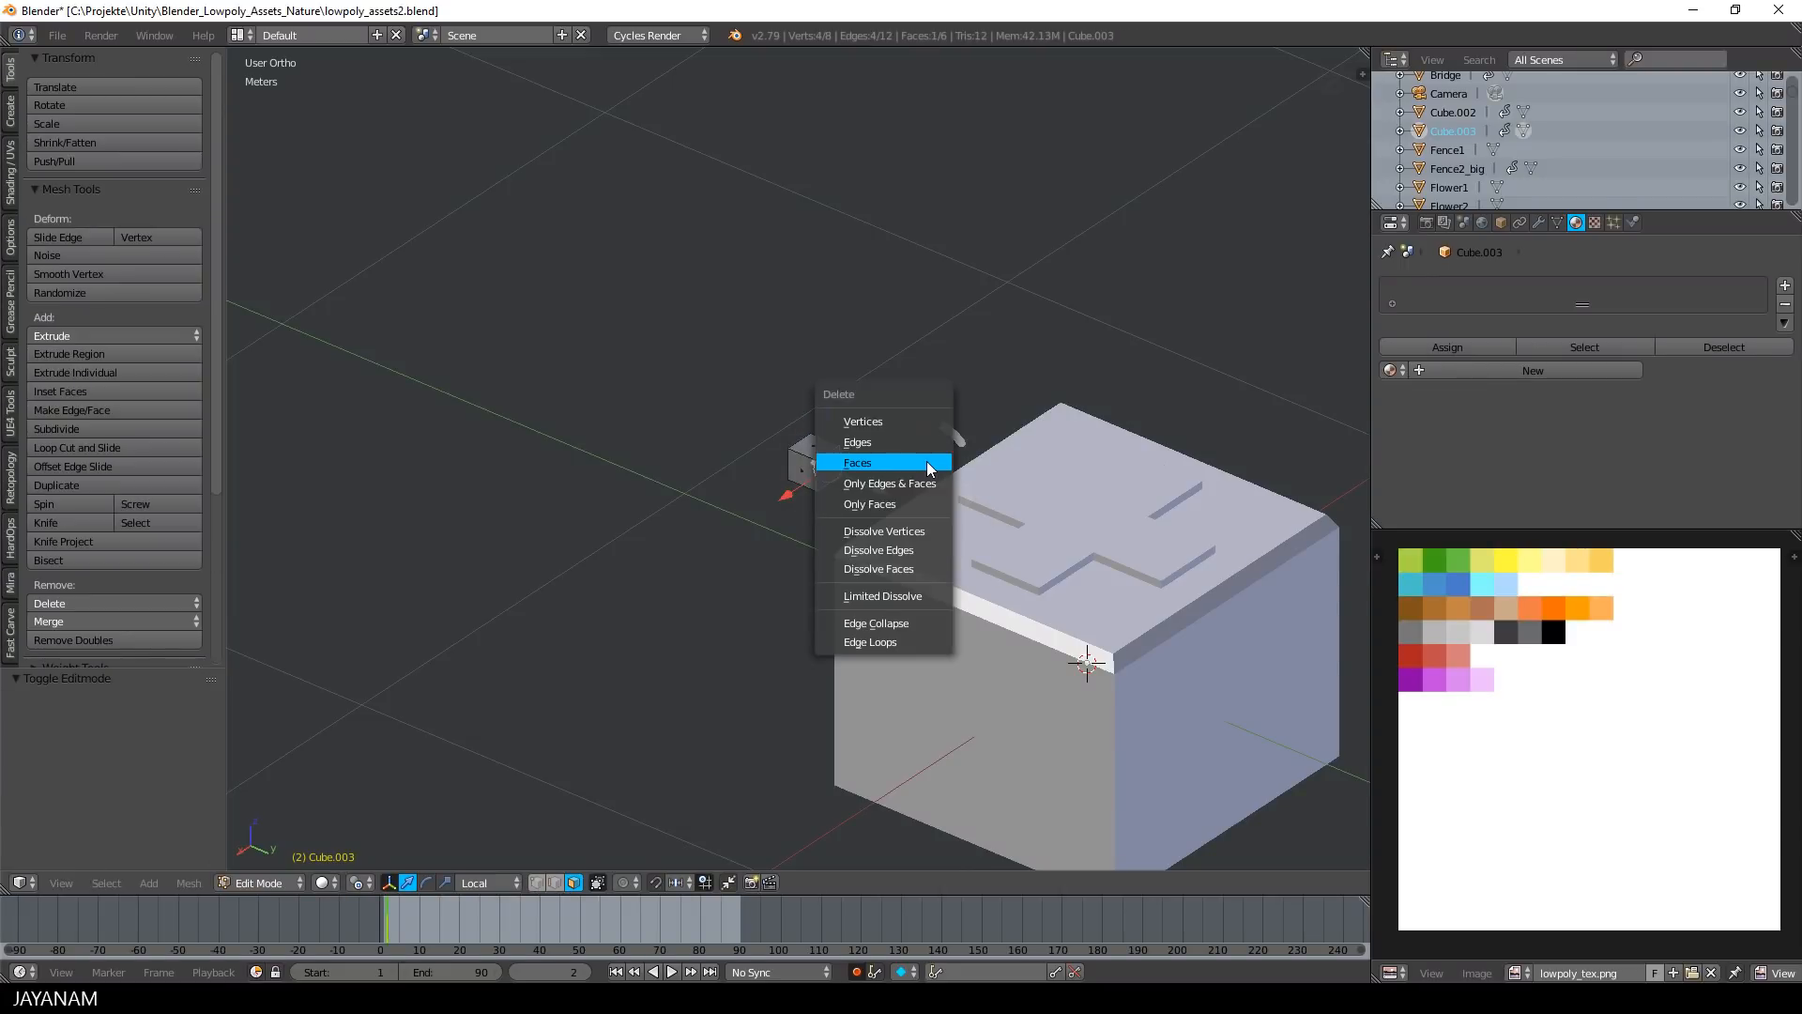
left_click(929, 465)
Select the small cube's entire mesh and scale it to about 0.746
key("a")
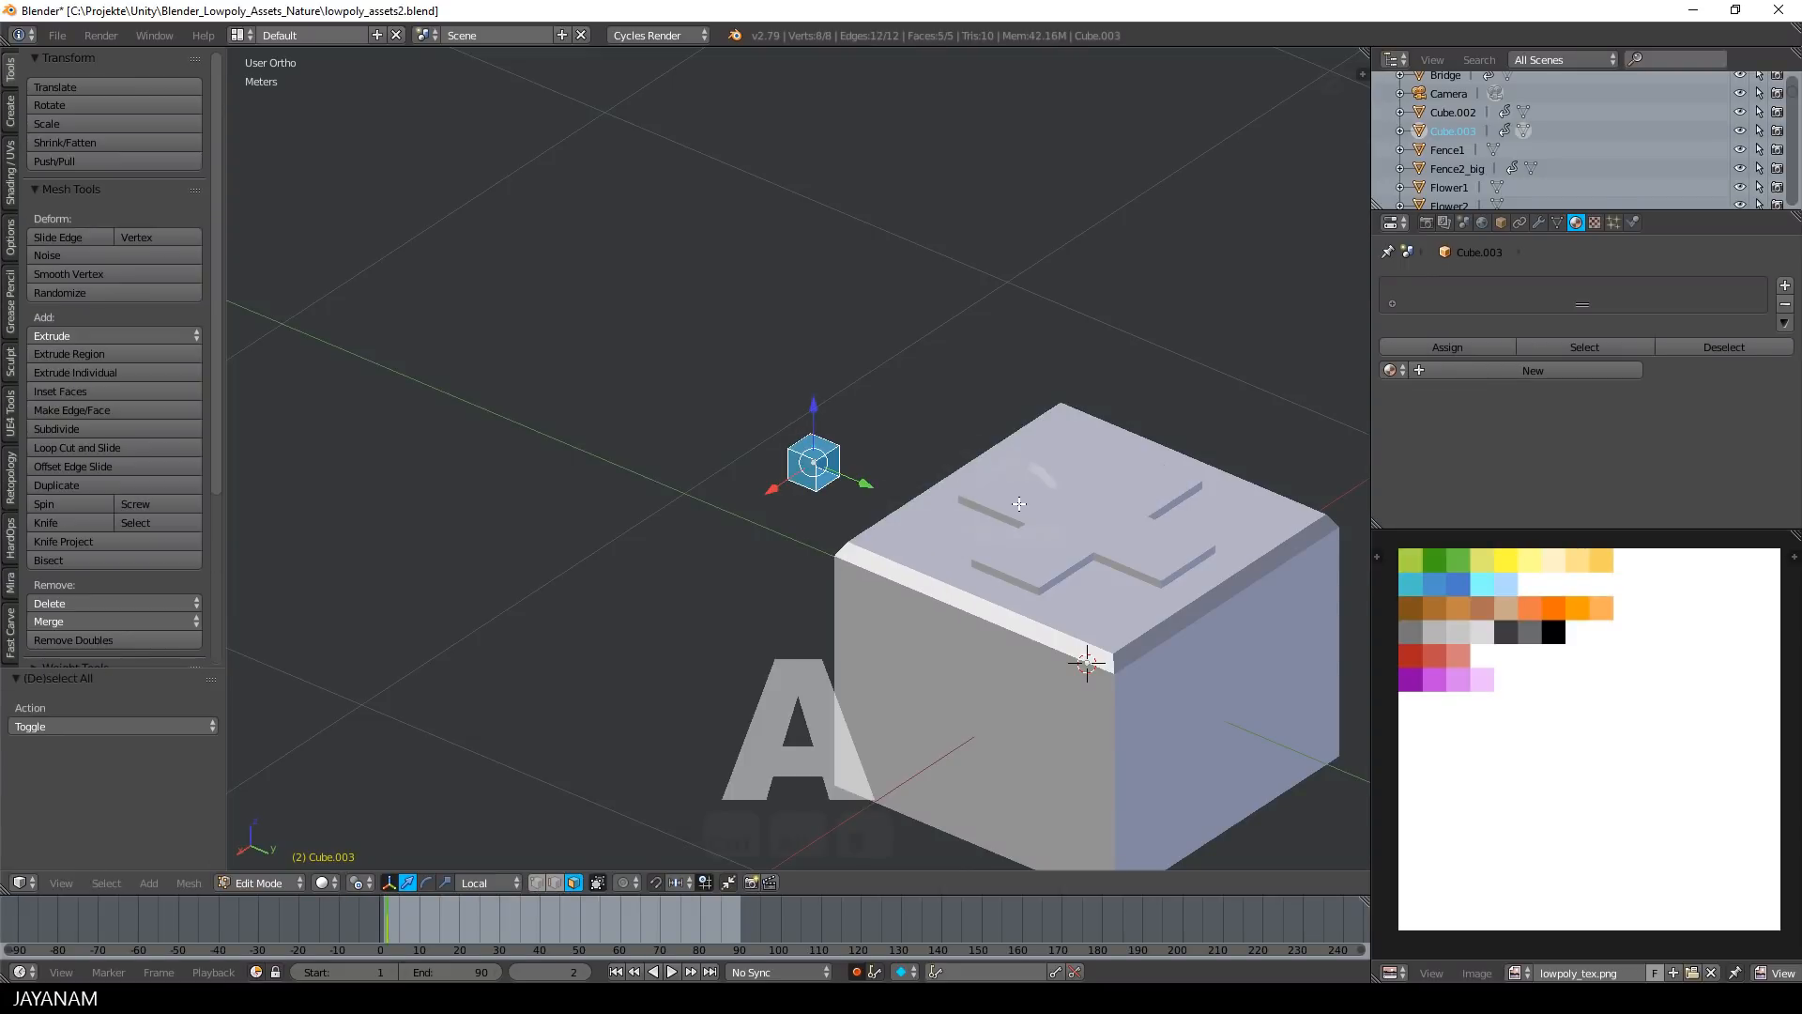
key("s")
left_click(966, 499)
scroll(952, 506, "down", 2)
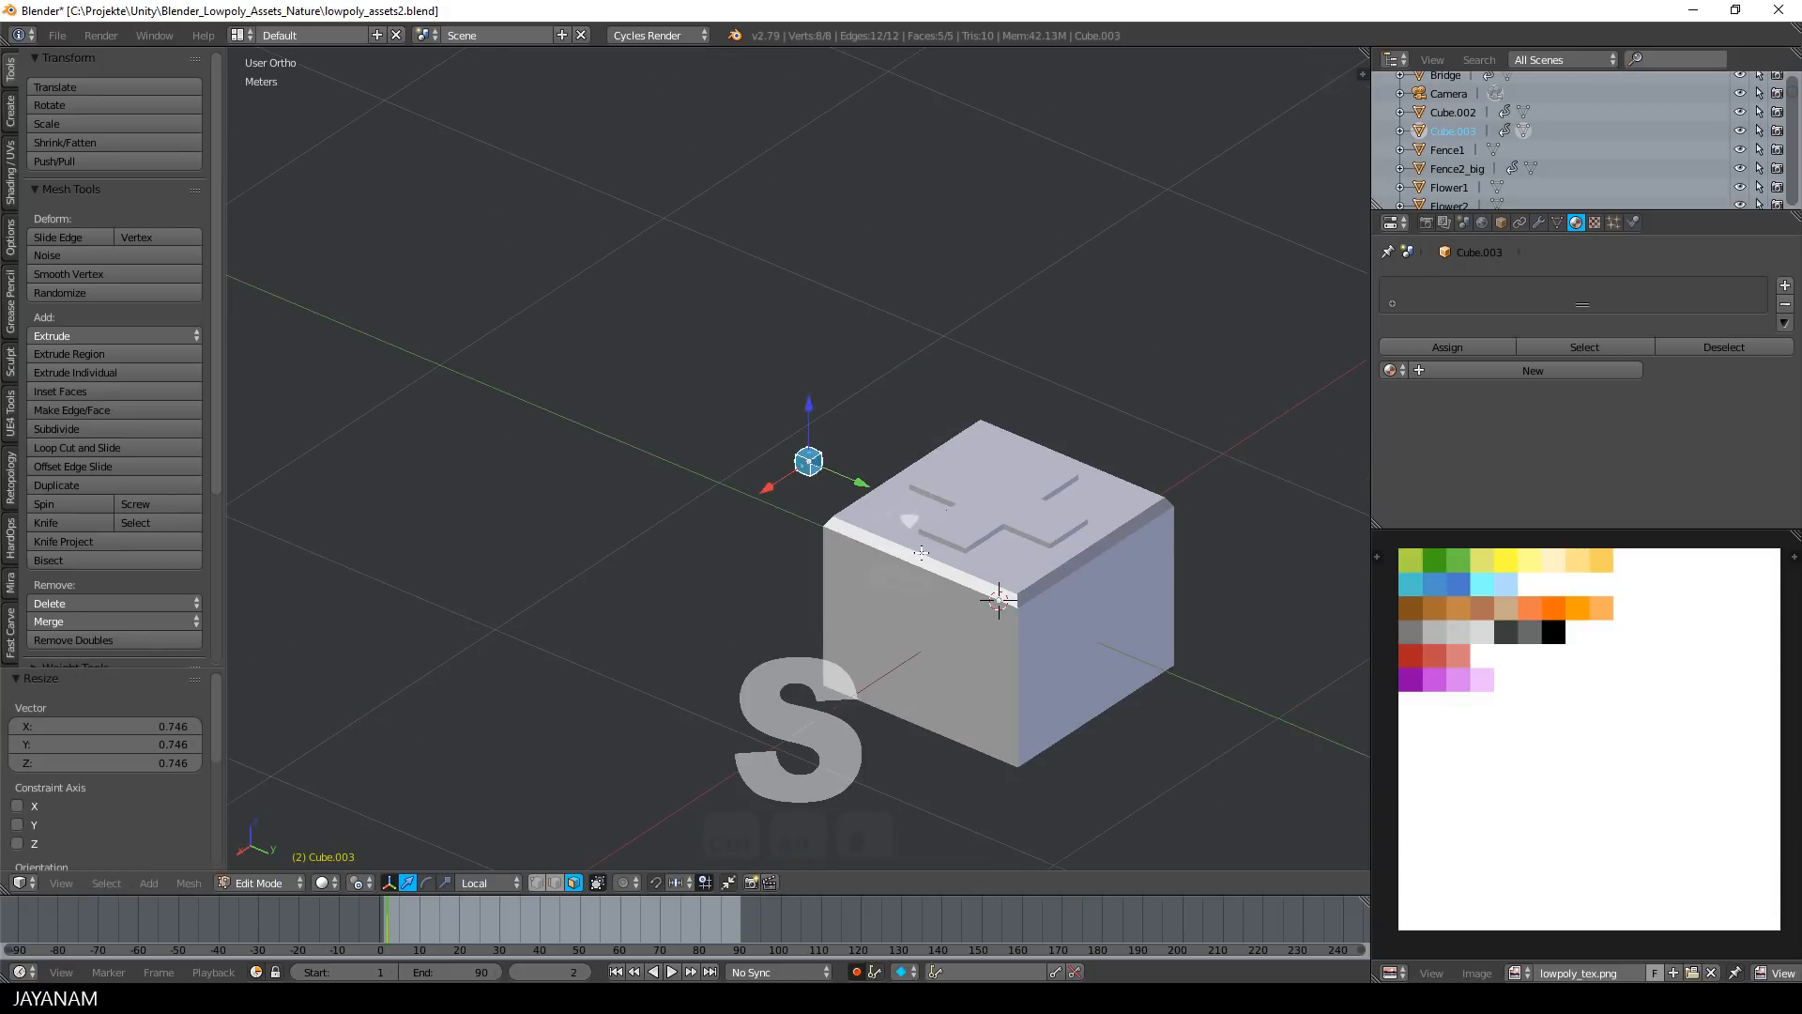
middle_click_drag(921, 553, 1052, 548)
left_click_drag(751, 481, 798, 479)
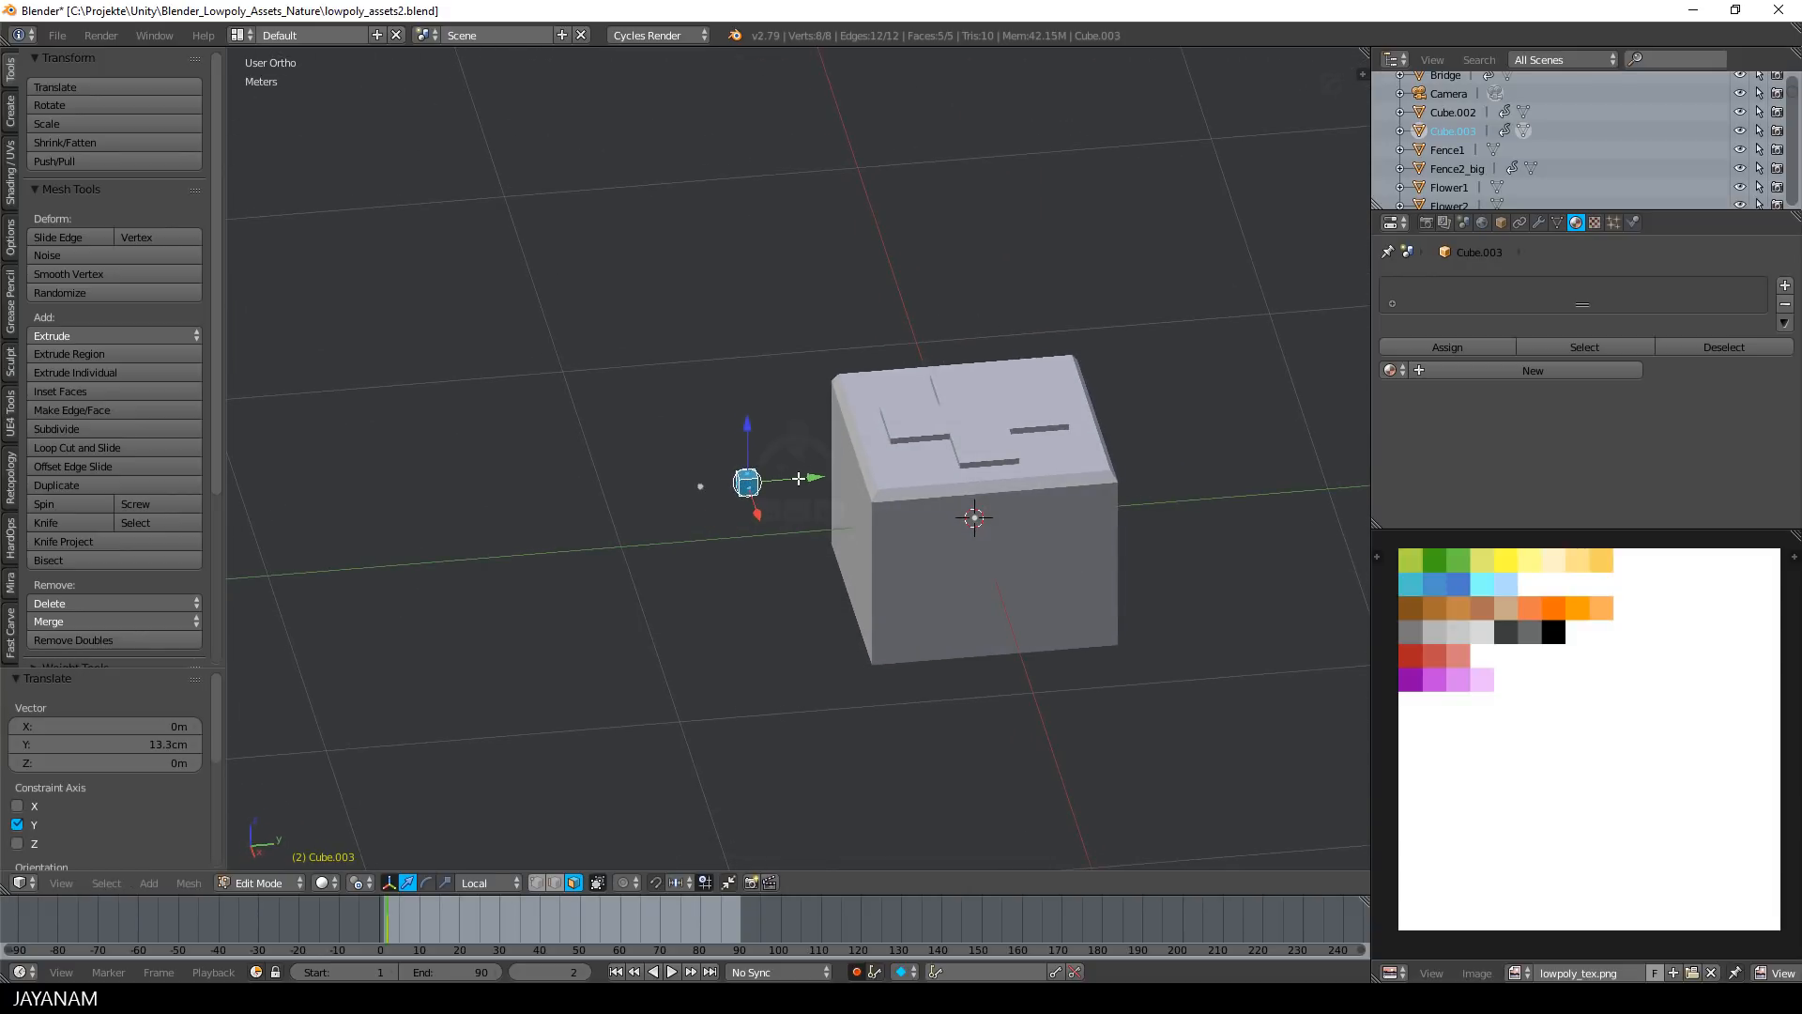
key("ctrl+z")
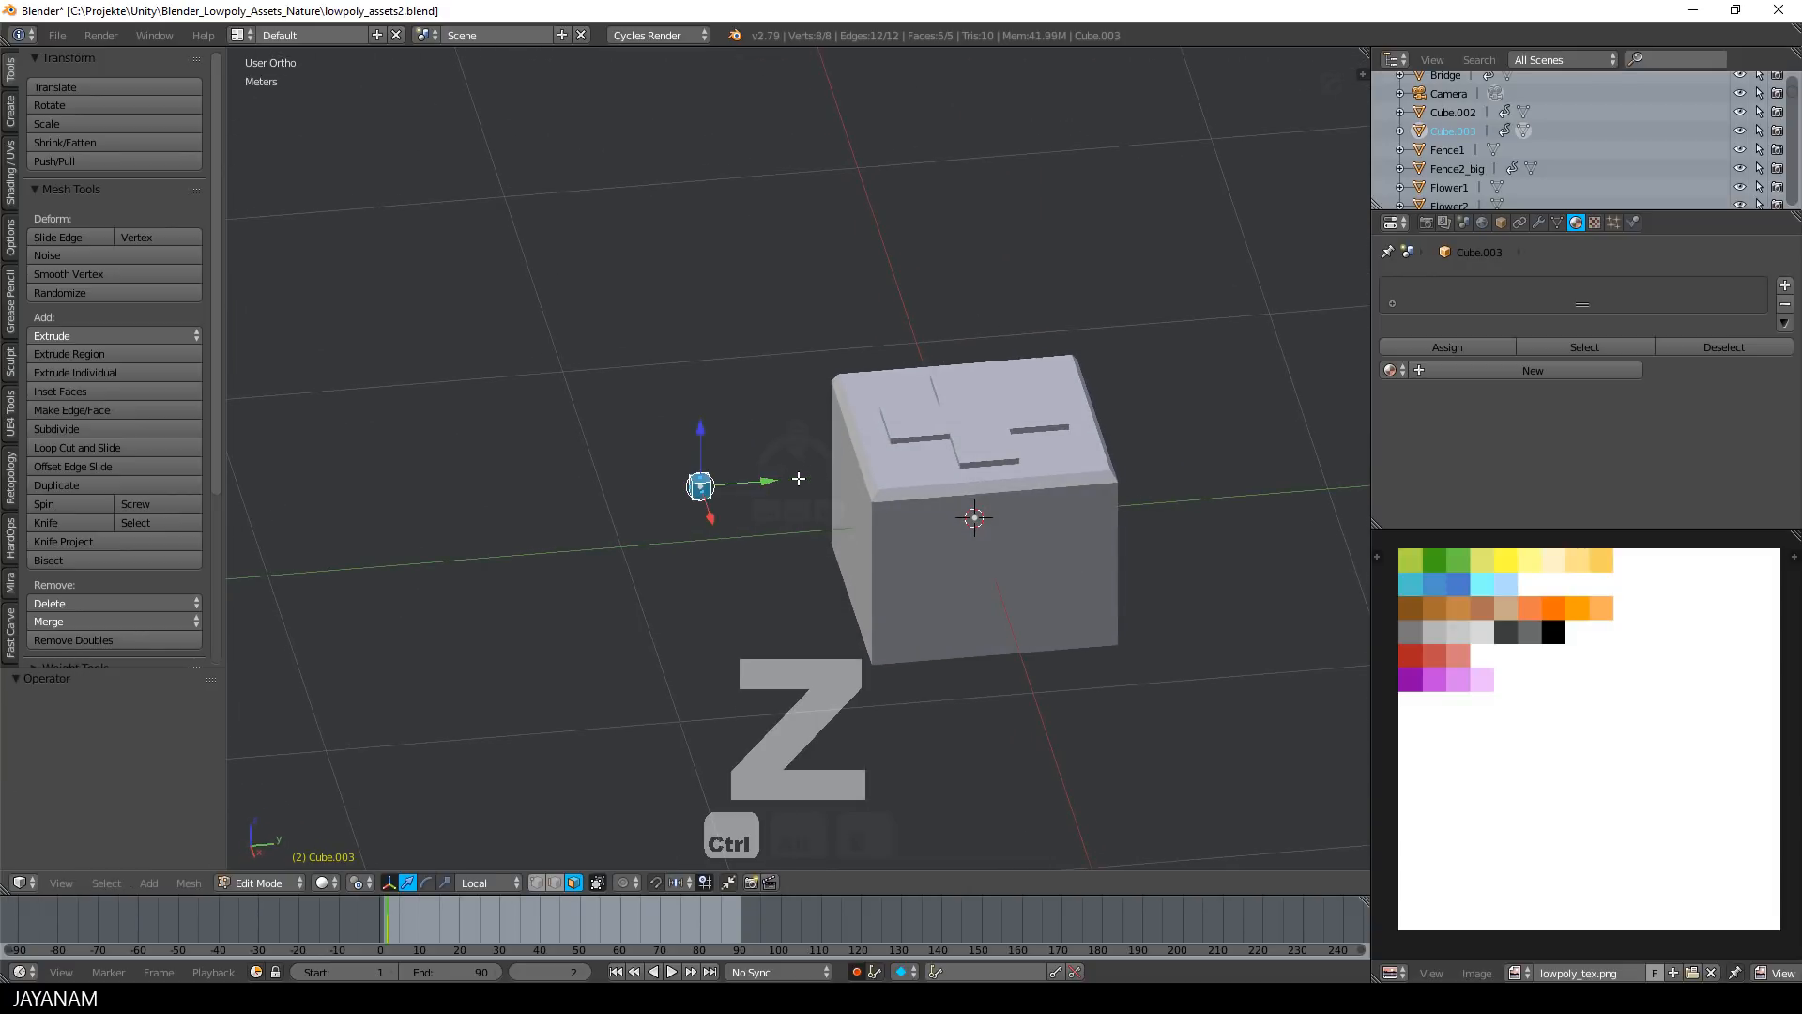
Change the snap element and move the small cube about 38.5 cm along Y onto the box's front face
left_click(683, 882)
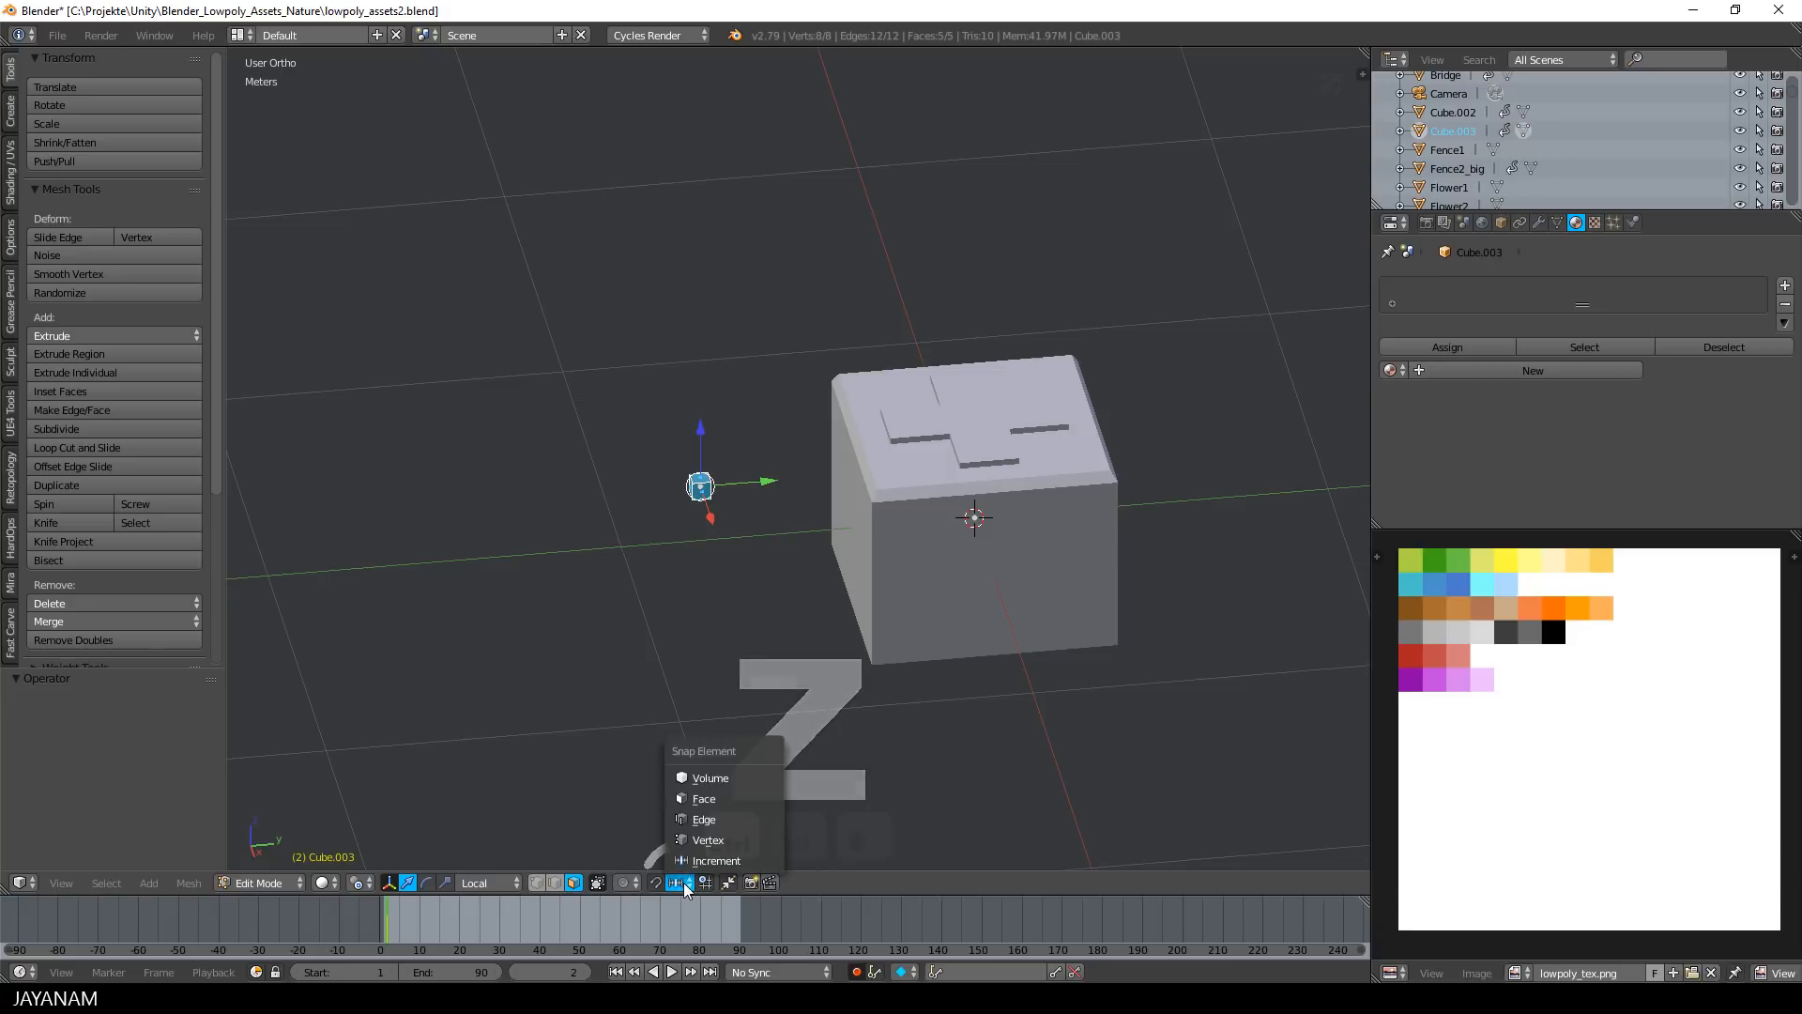
left_click(727, 809)
left_click_drag(766, 480, 852, 470, "ctrl")
scroll(923, 503, "down", 3)
middle_click_drag(926, 503, 1130, 506)
key("KP_1")
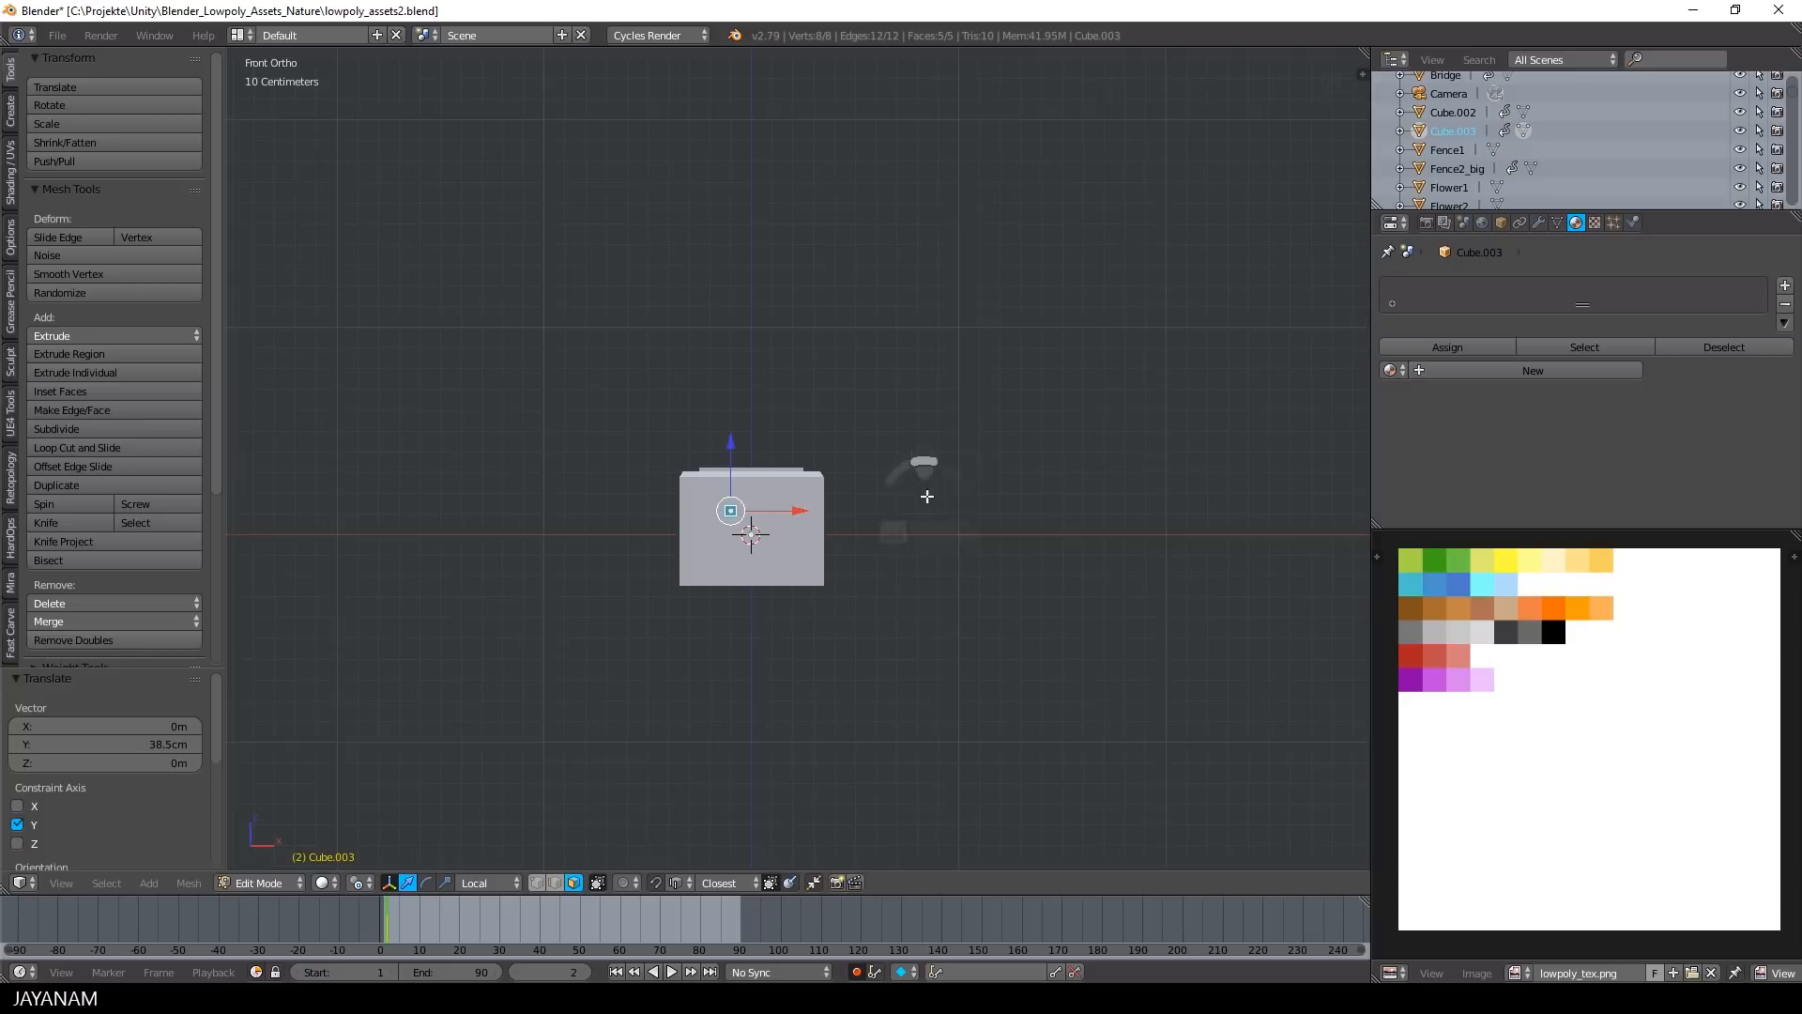
middle_click_drag(925, 494, 1066, 409, "shift")
scroll(1129, 463, "up", 3)
left_click_drag(985, 395, 956, 401, "ctrl")
scroll(1033, 439, "down", 1)
key("ctrl+z")
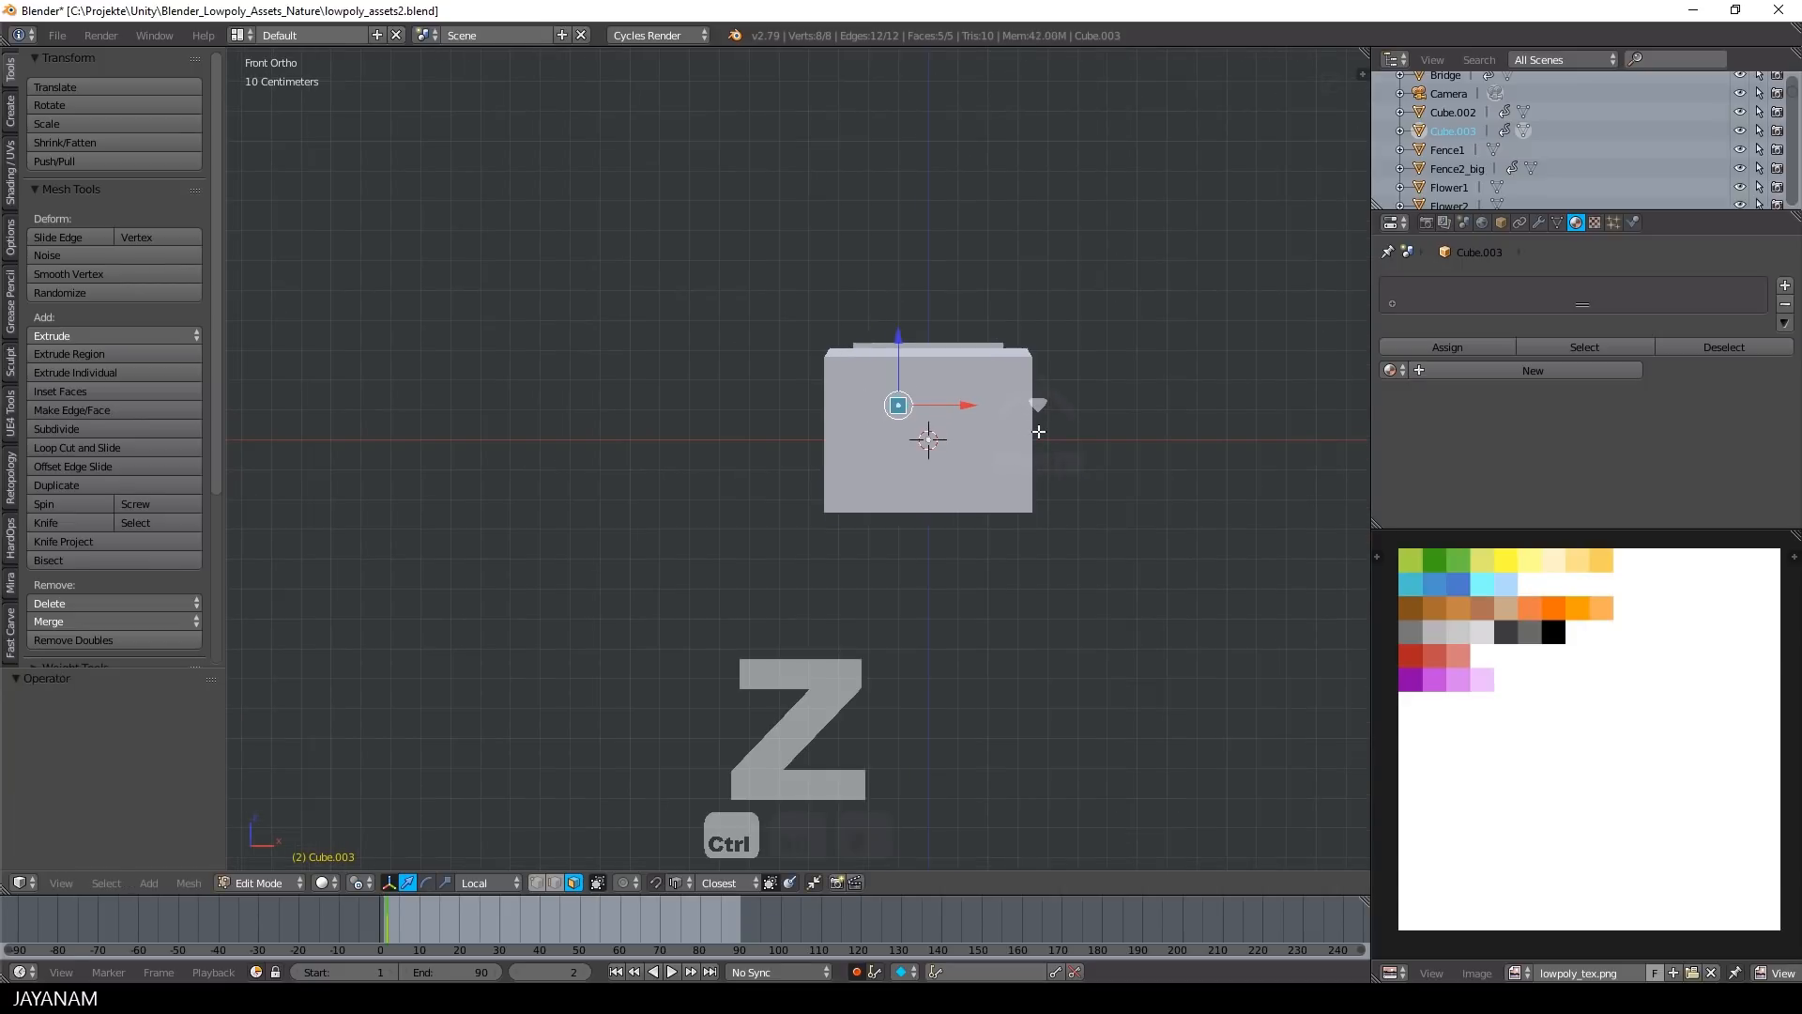
Move the small cube about -5.24 cm along X in the top view, away from the box's centre line
key("KP_7")
scroll(1079, 563, "up", 2)
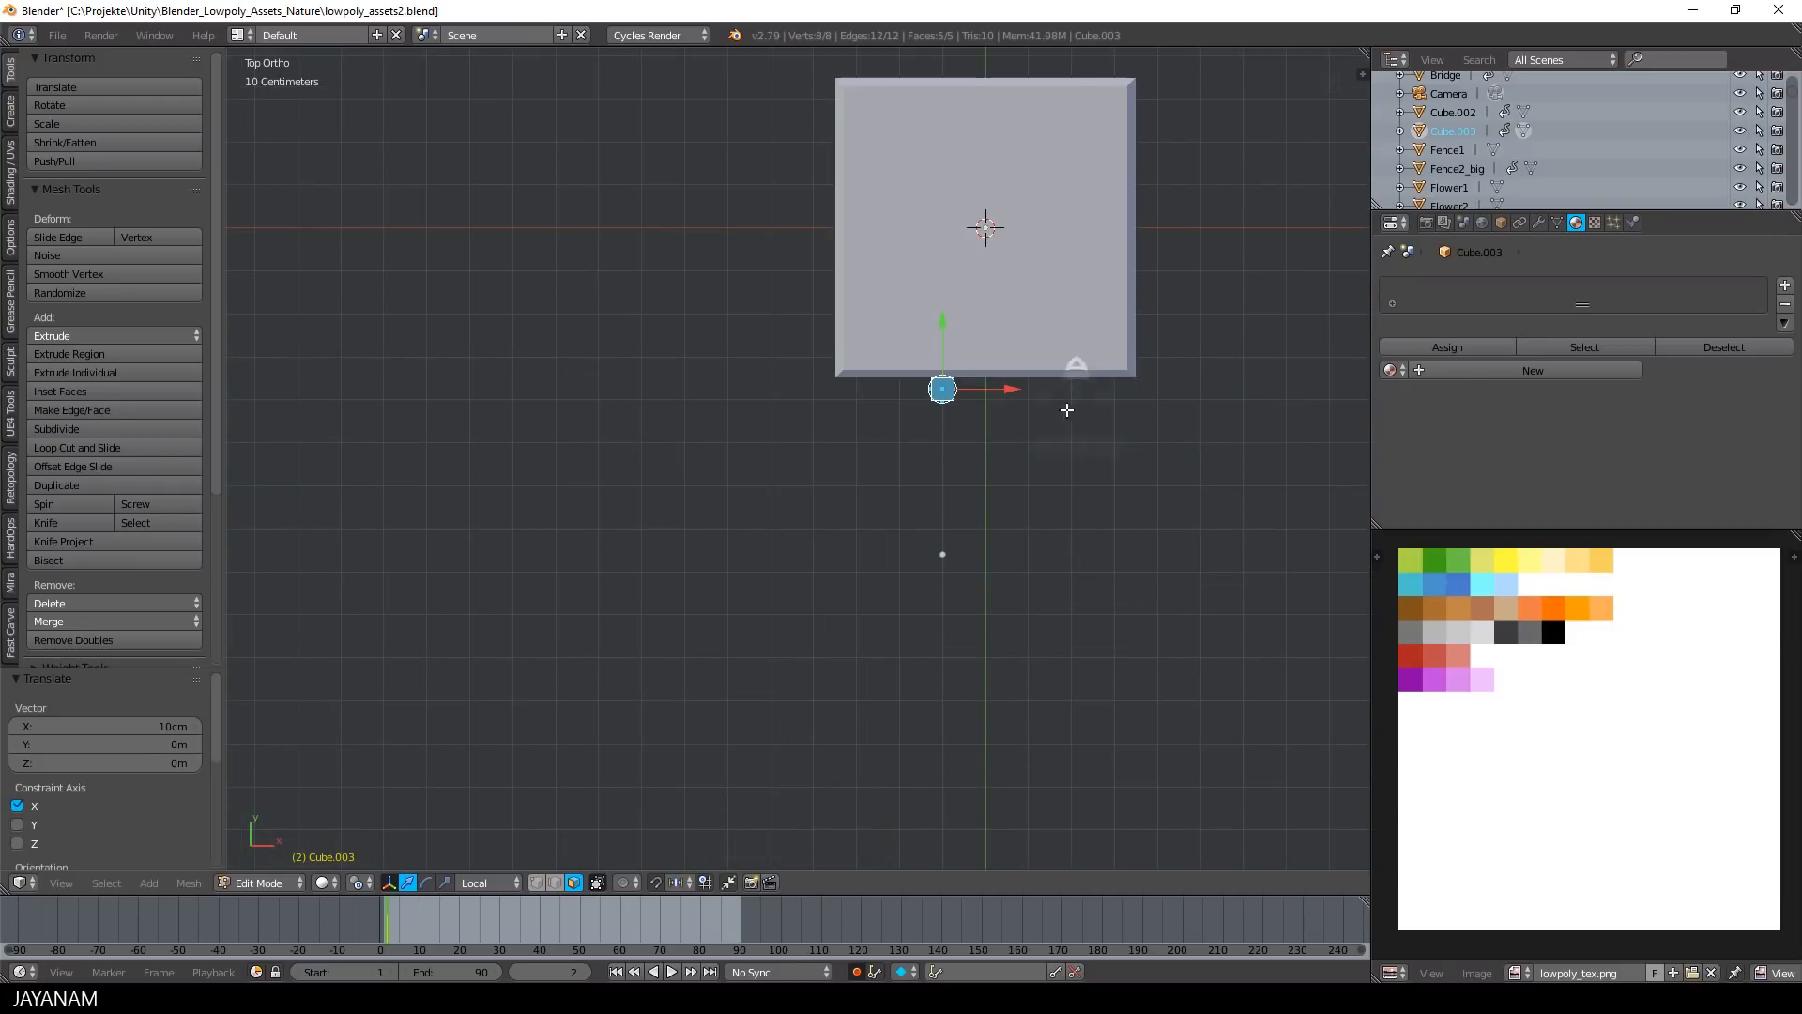
left_click_drag(1016, 388, 1000, 395)
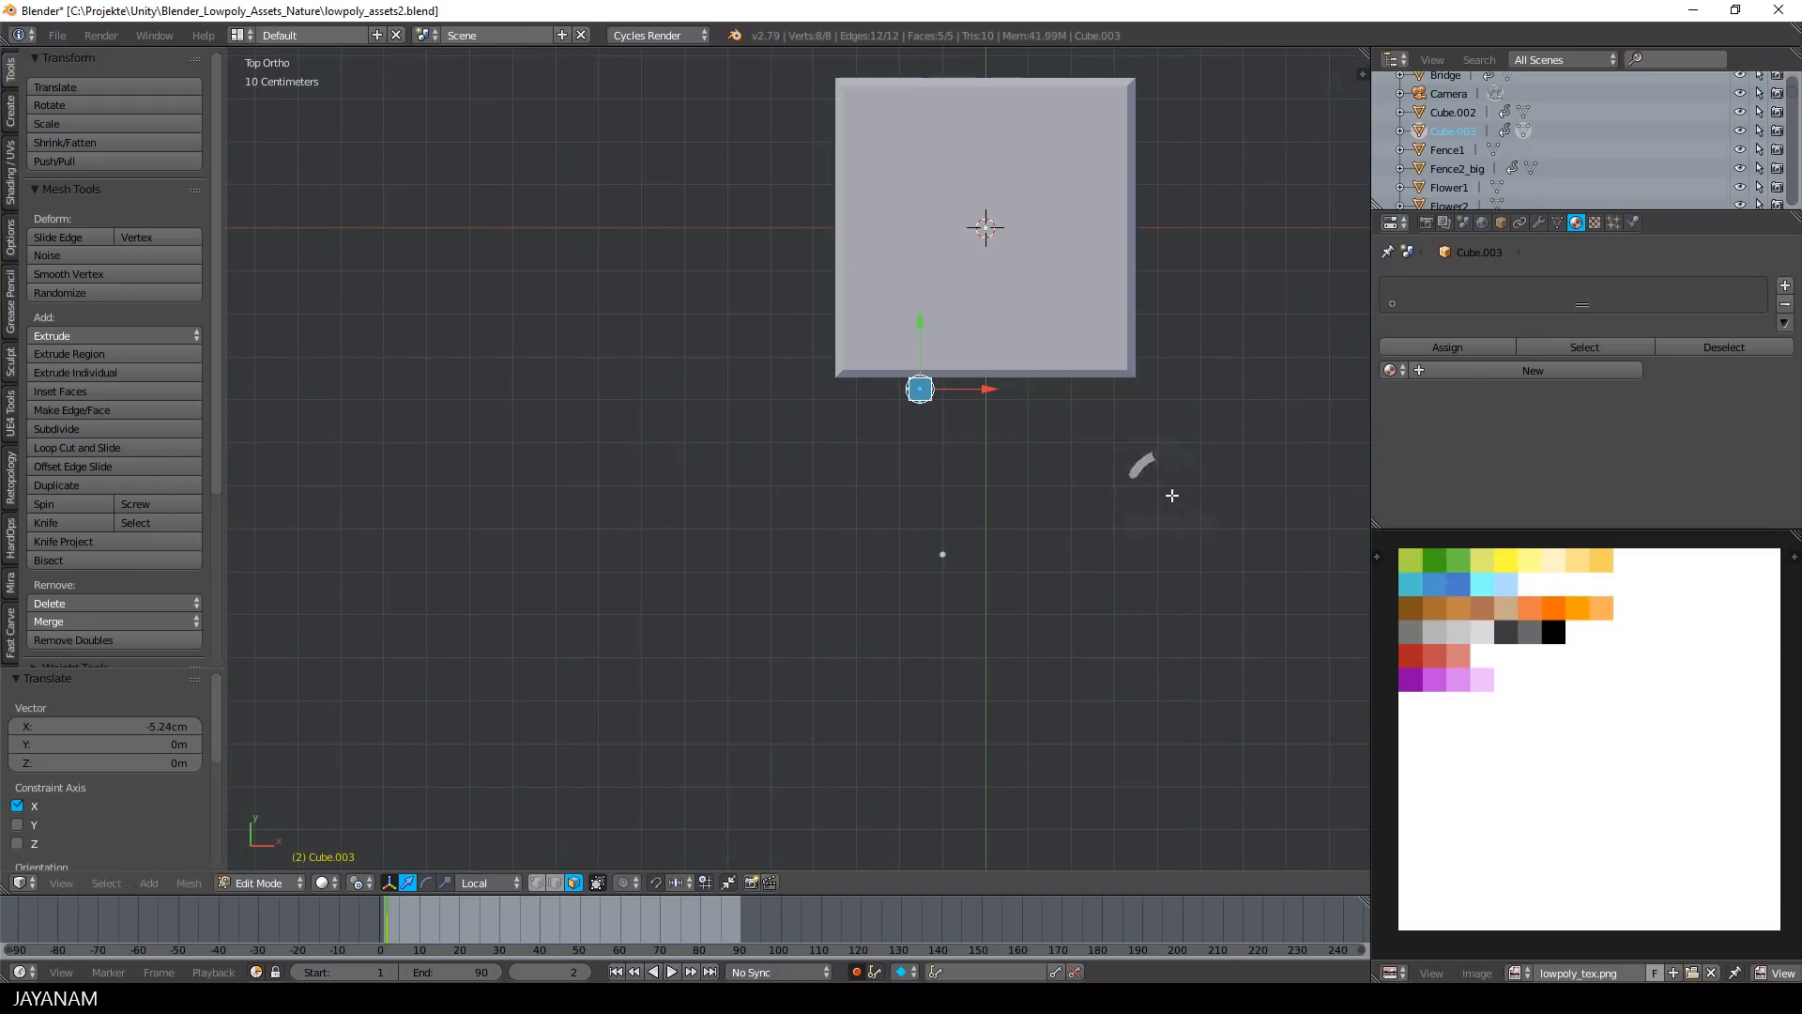
middle_click_drag(1173, 495, 1110, 422)
Mirror the small cube across the box's centre in Object Mode with Center Origin & Mirror and apply the Mirror modifier
key("Tab")
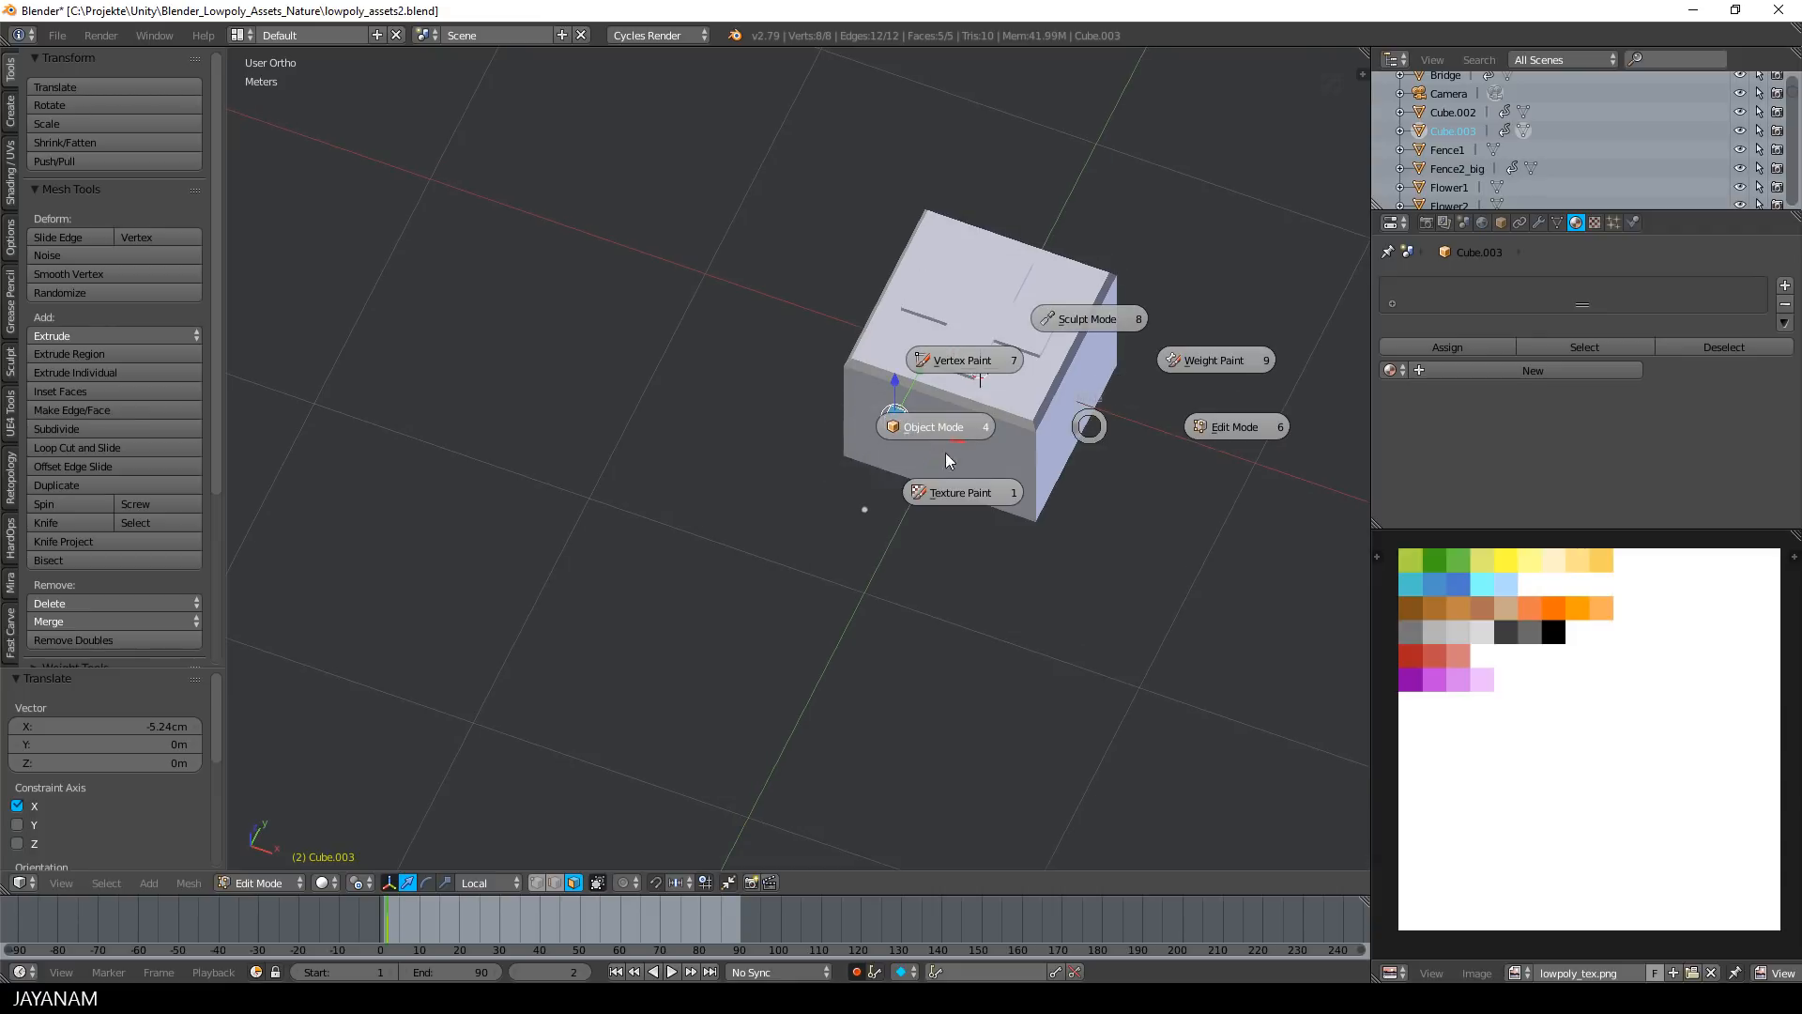
left_click(944, 452)
left_click(12, 649)
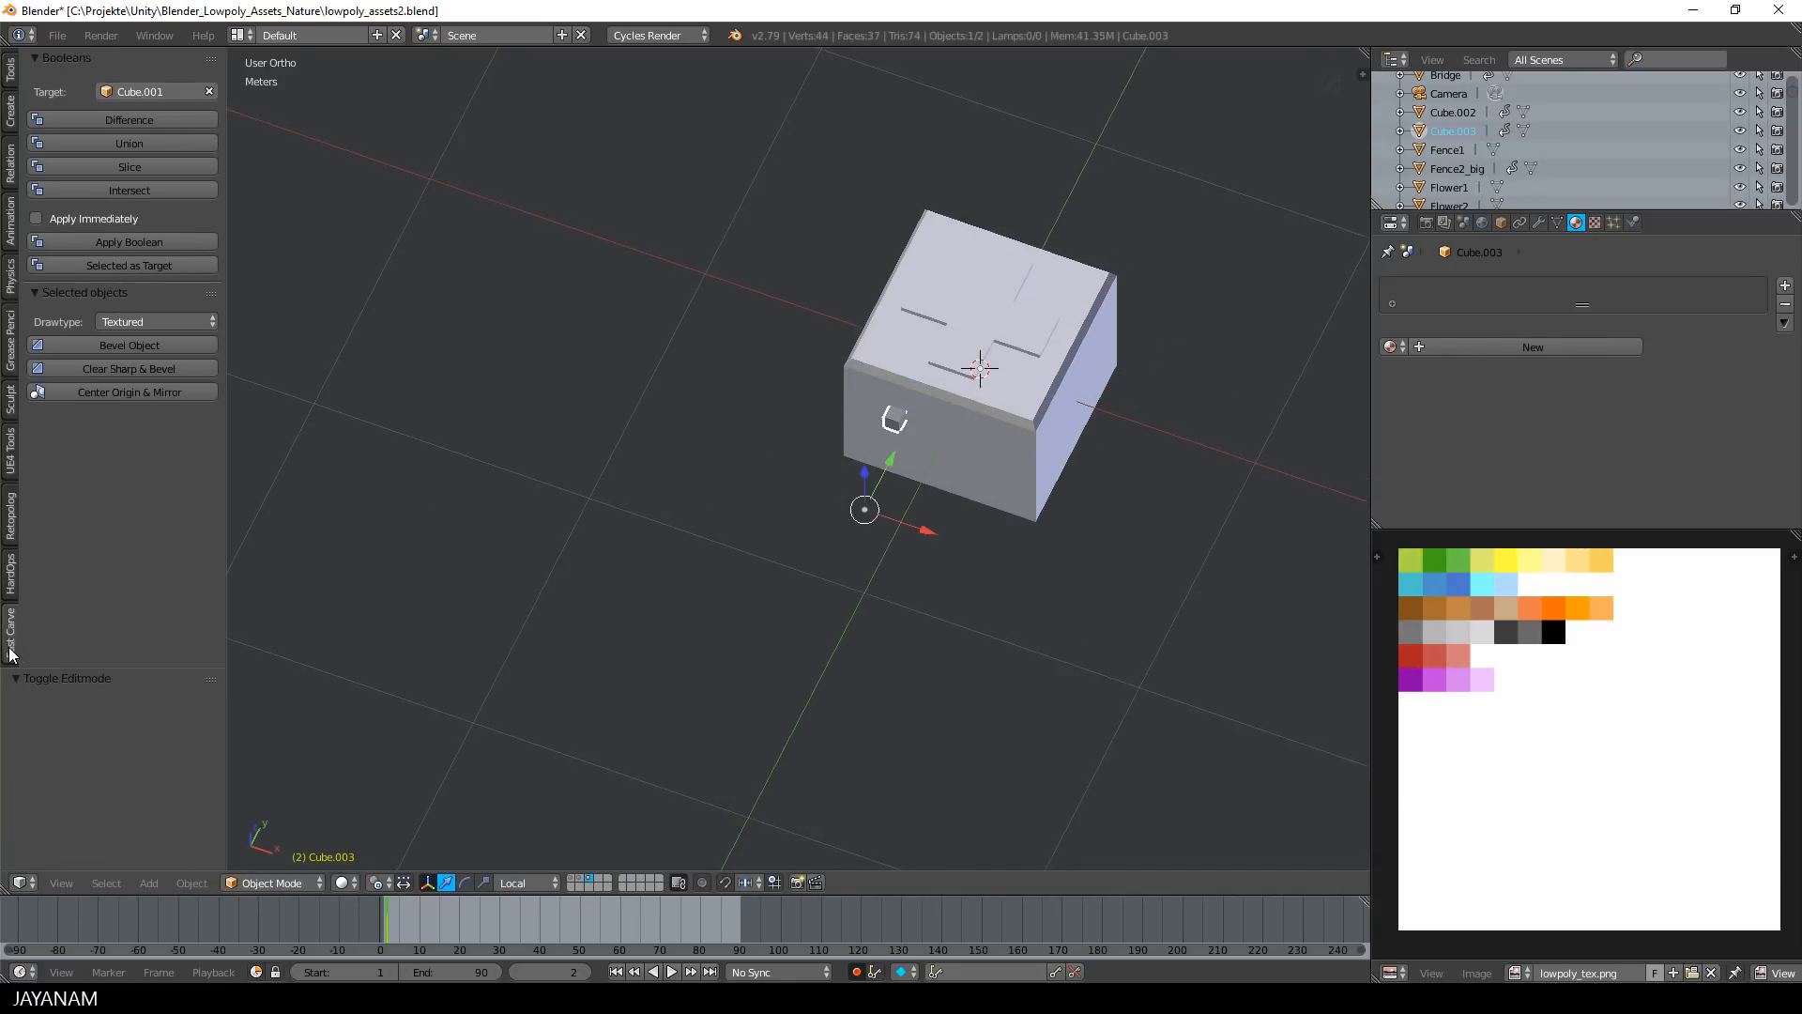
left_click(182, 390)
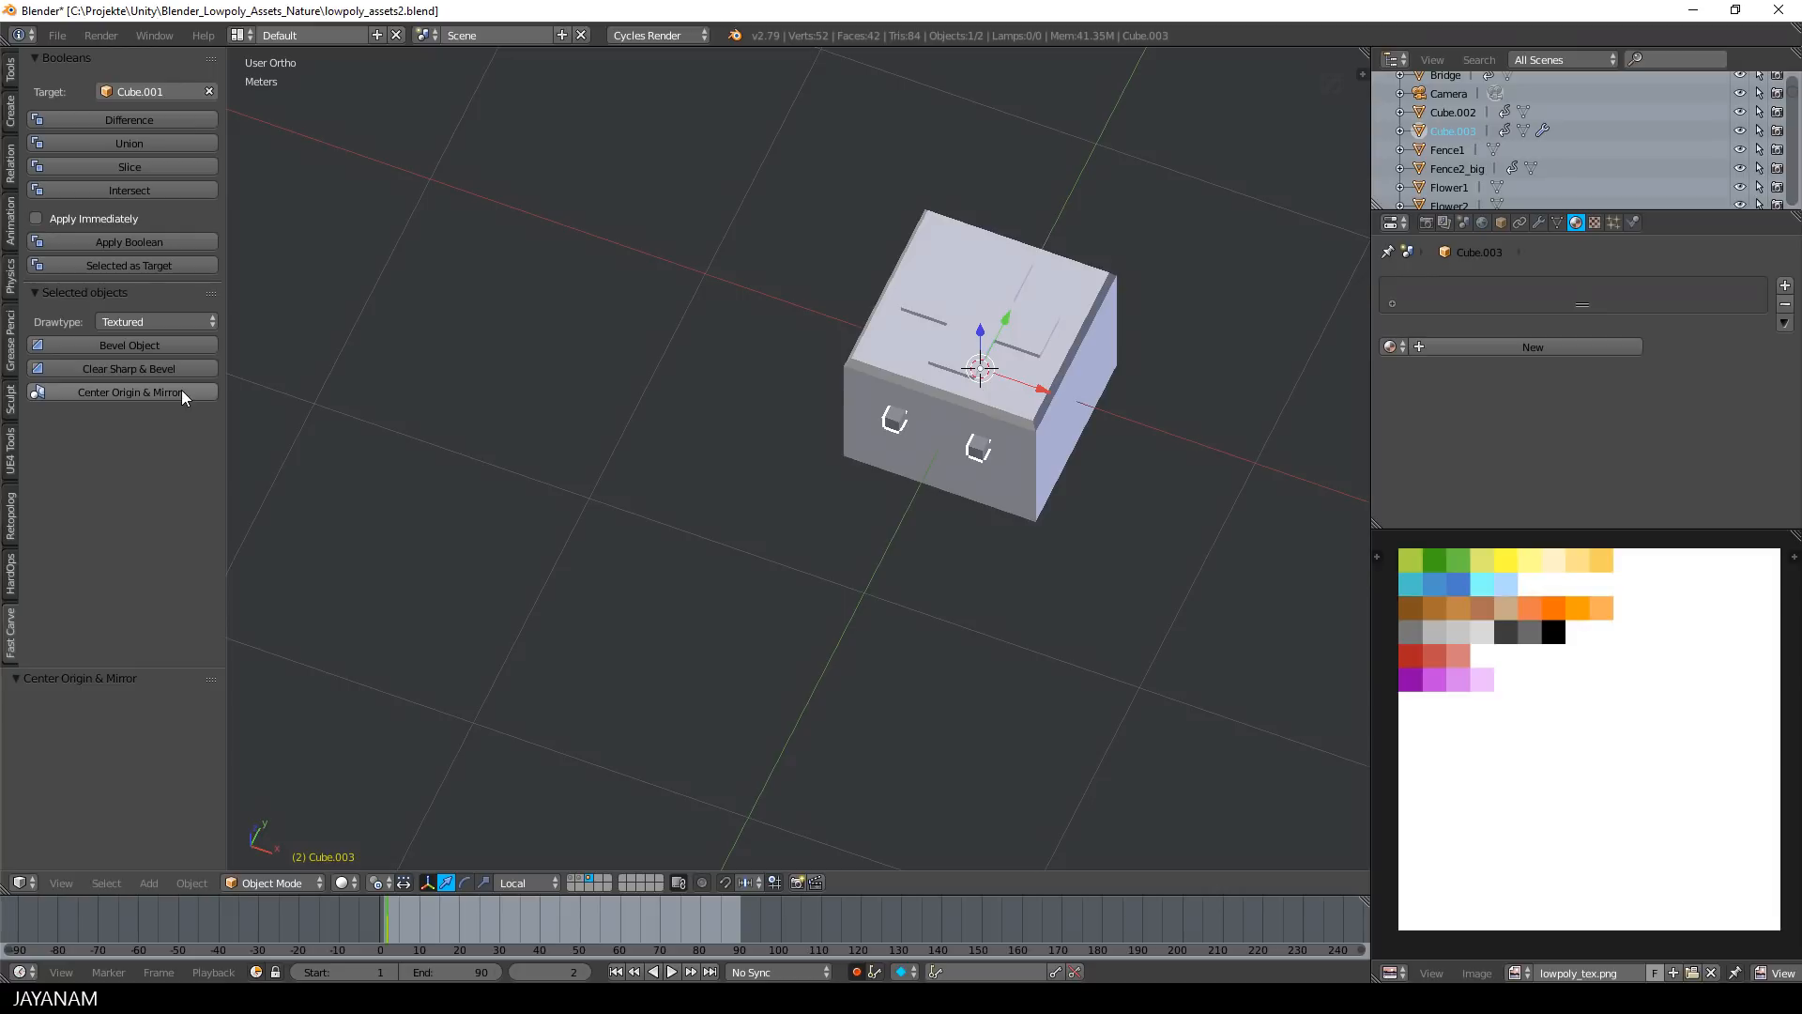
left_click(1539, 223)
left_click(1474, 343)
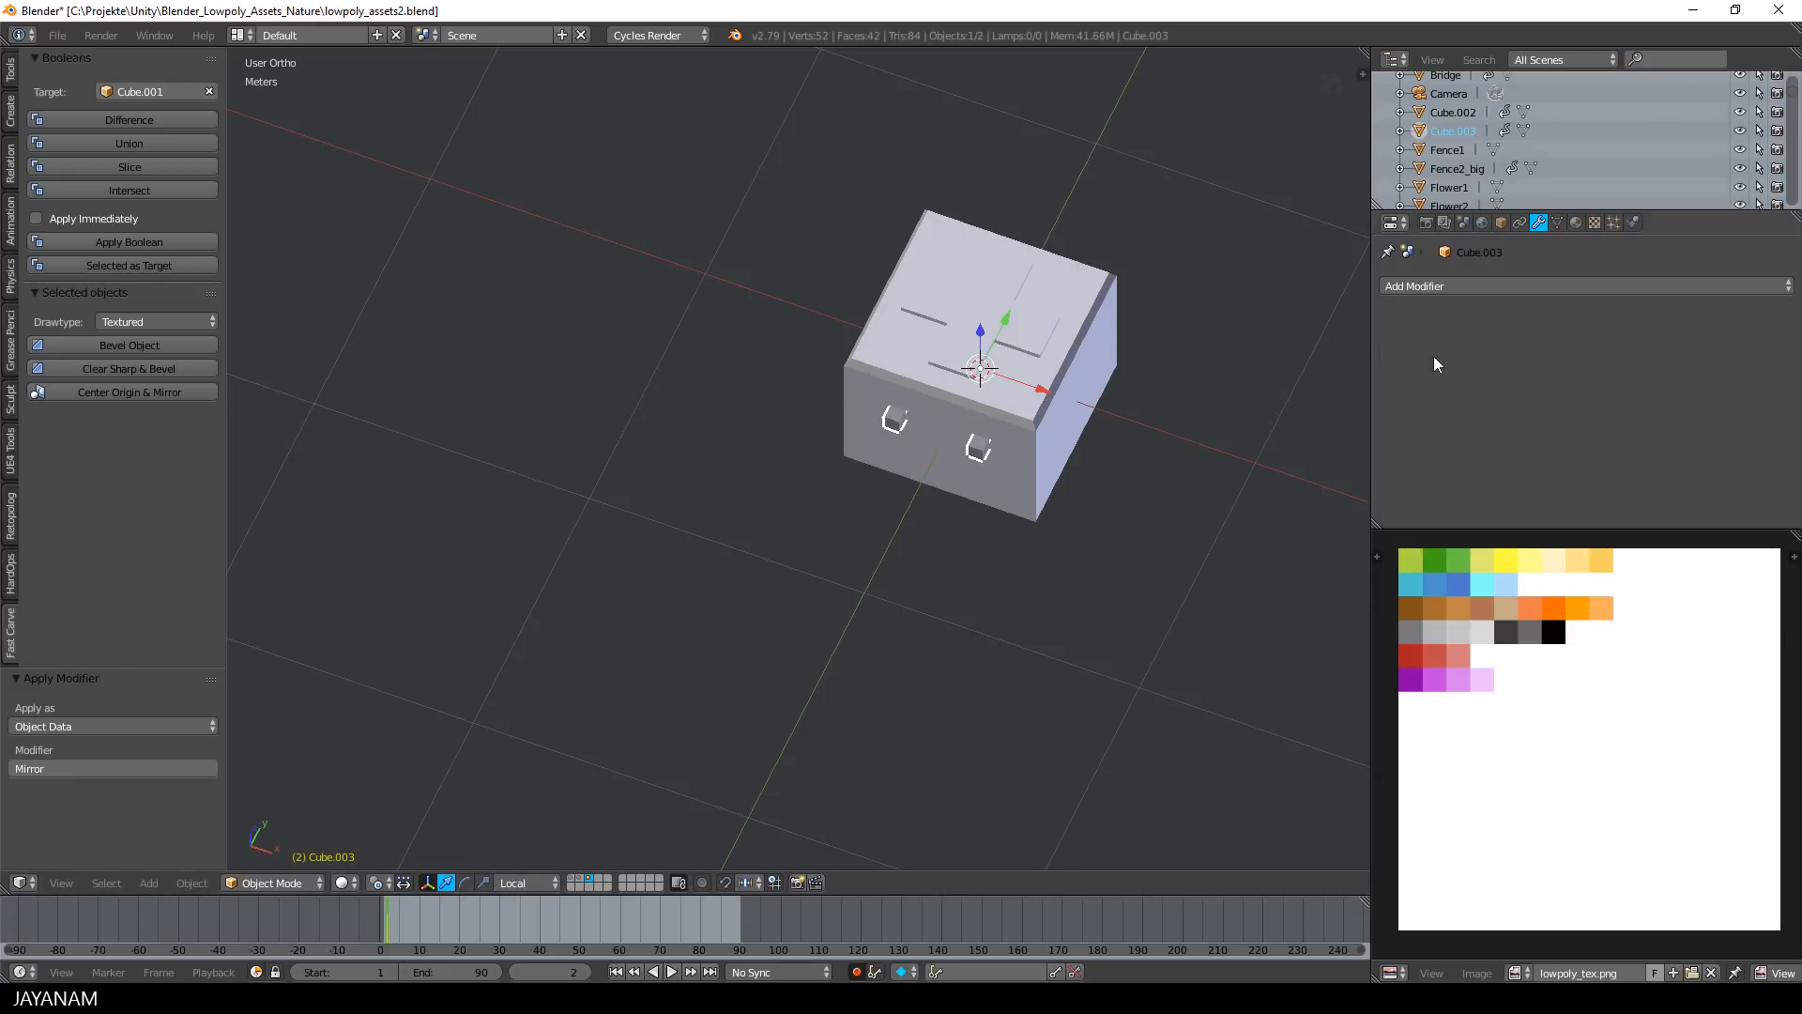
Select the two inner faces of the small cubes that face each other in Edit Mode and inset them about 28.09 cm
key("Tab")
left_click(1209, 389)
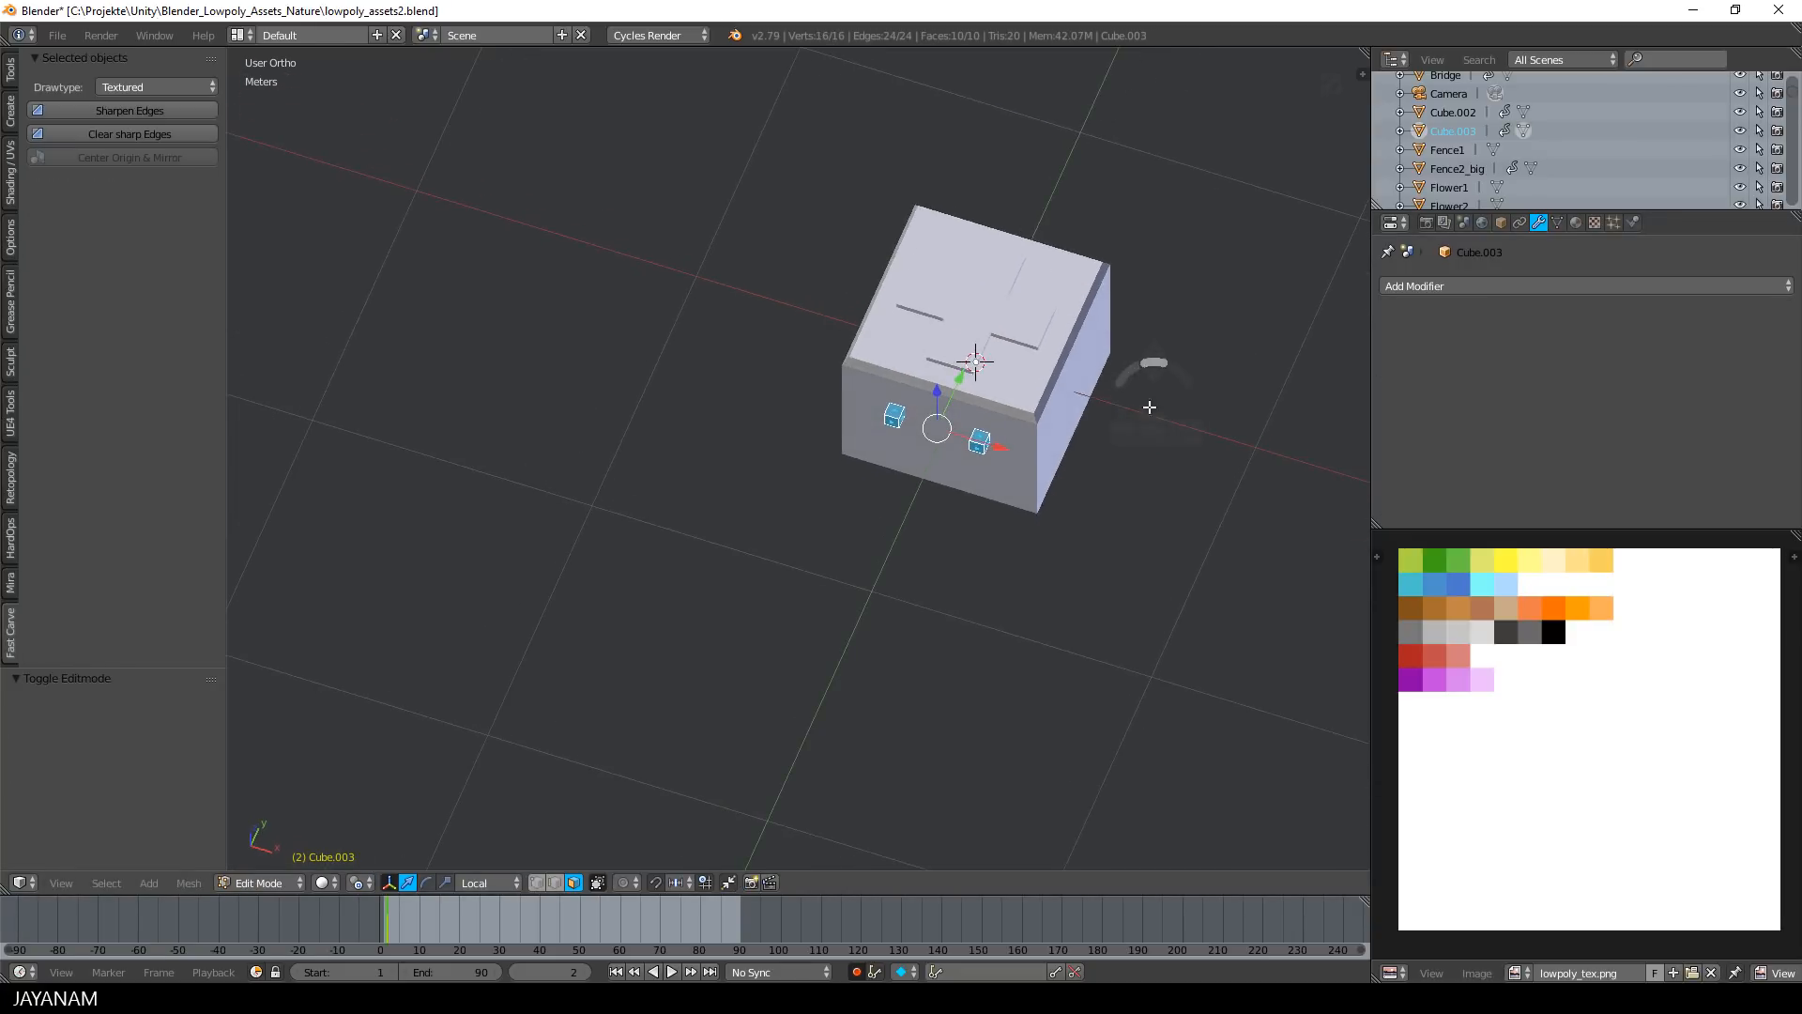
scroll(1154, 423, "up", 2)
middle_click_drag(1180, 405, 856, 406, "shift")
scroll(826, 432, "up", 3)
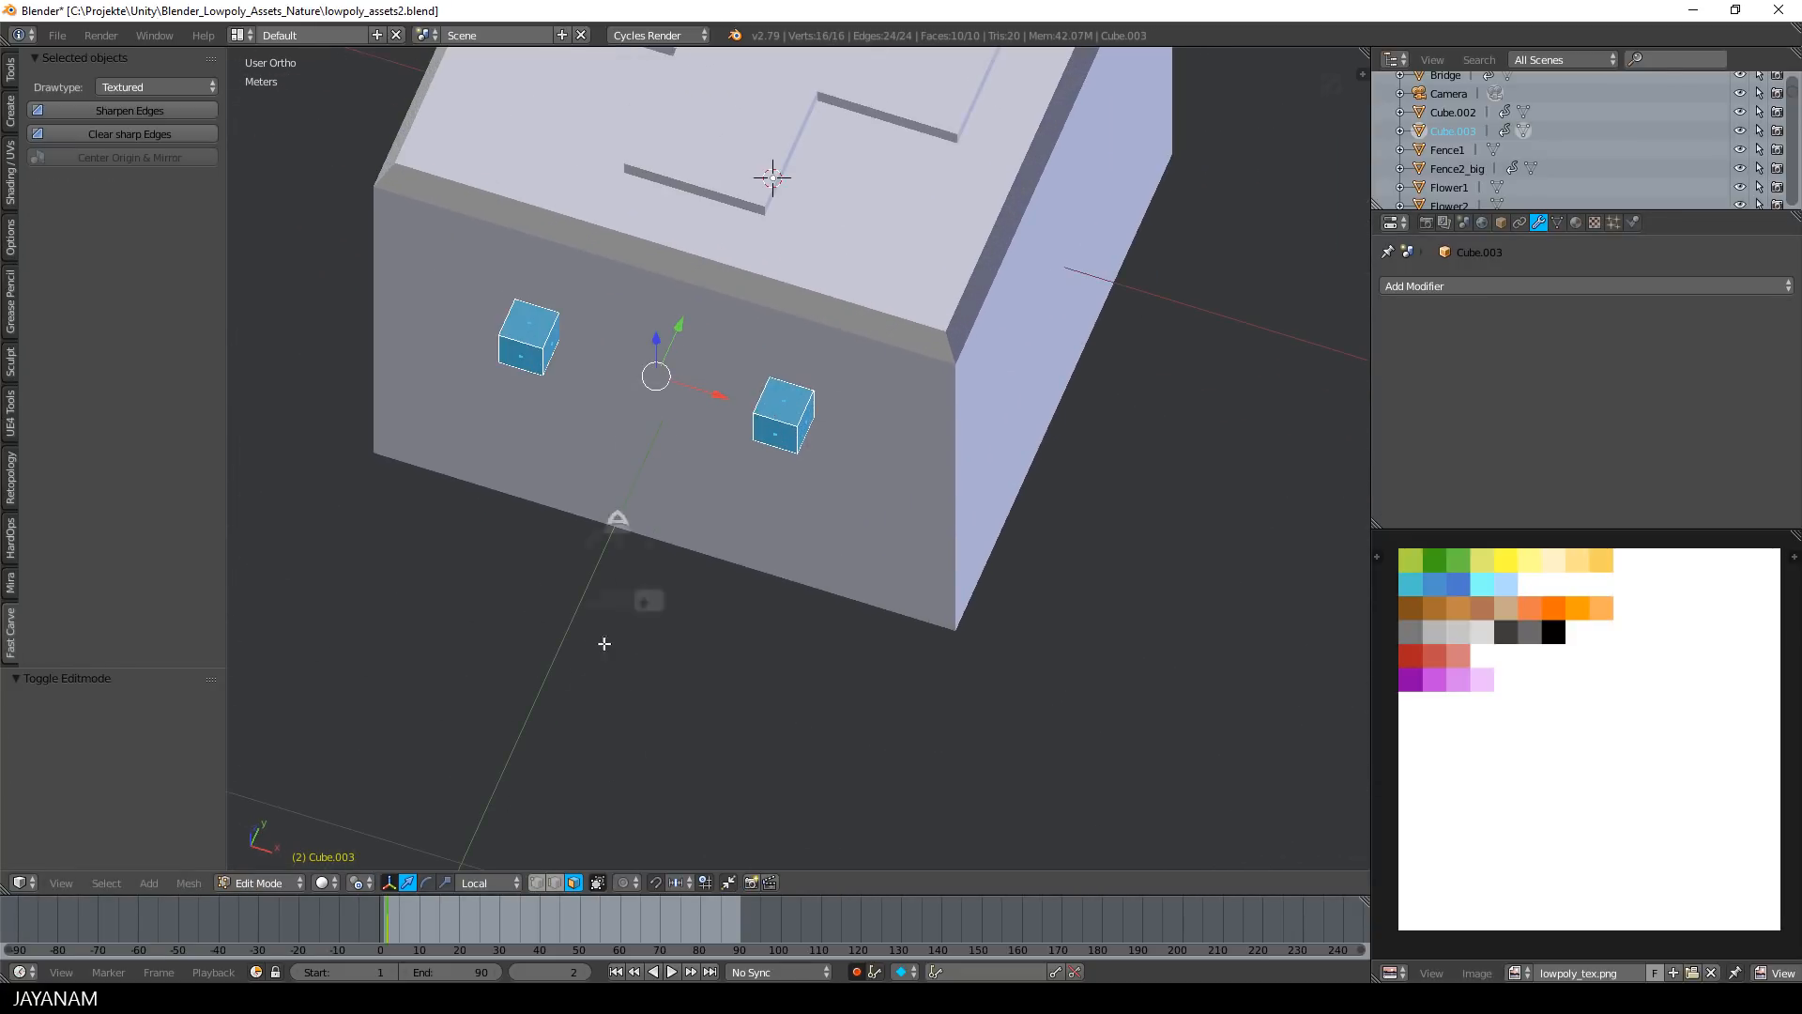
right_click(552, 350)
middle_click_drag(777, 404, 920, 360)
right_click(855, 354, "shift")
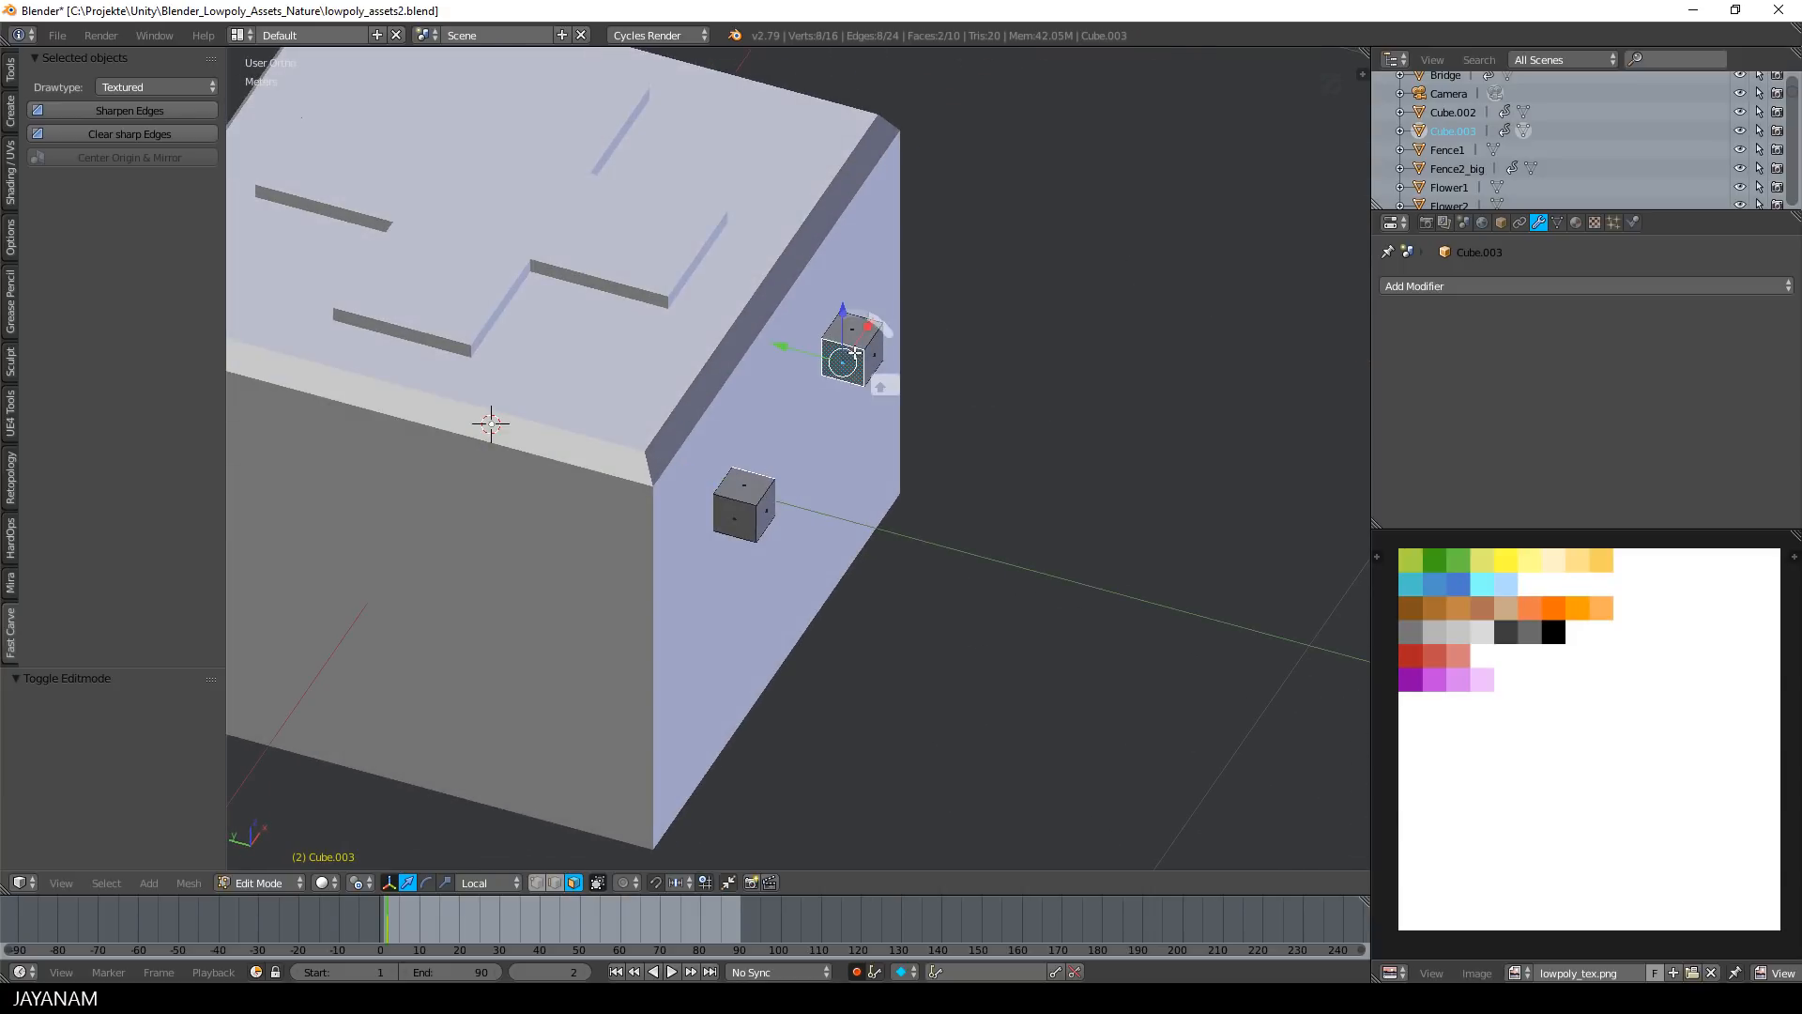
key("i")
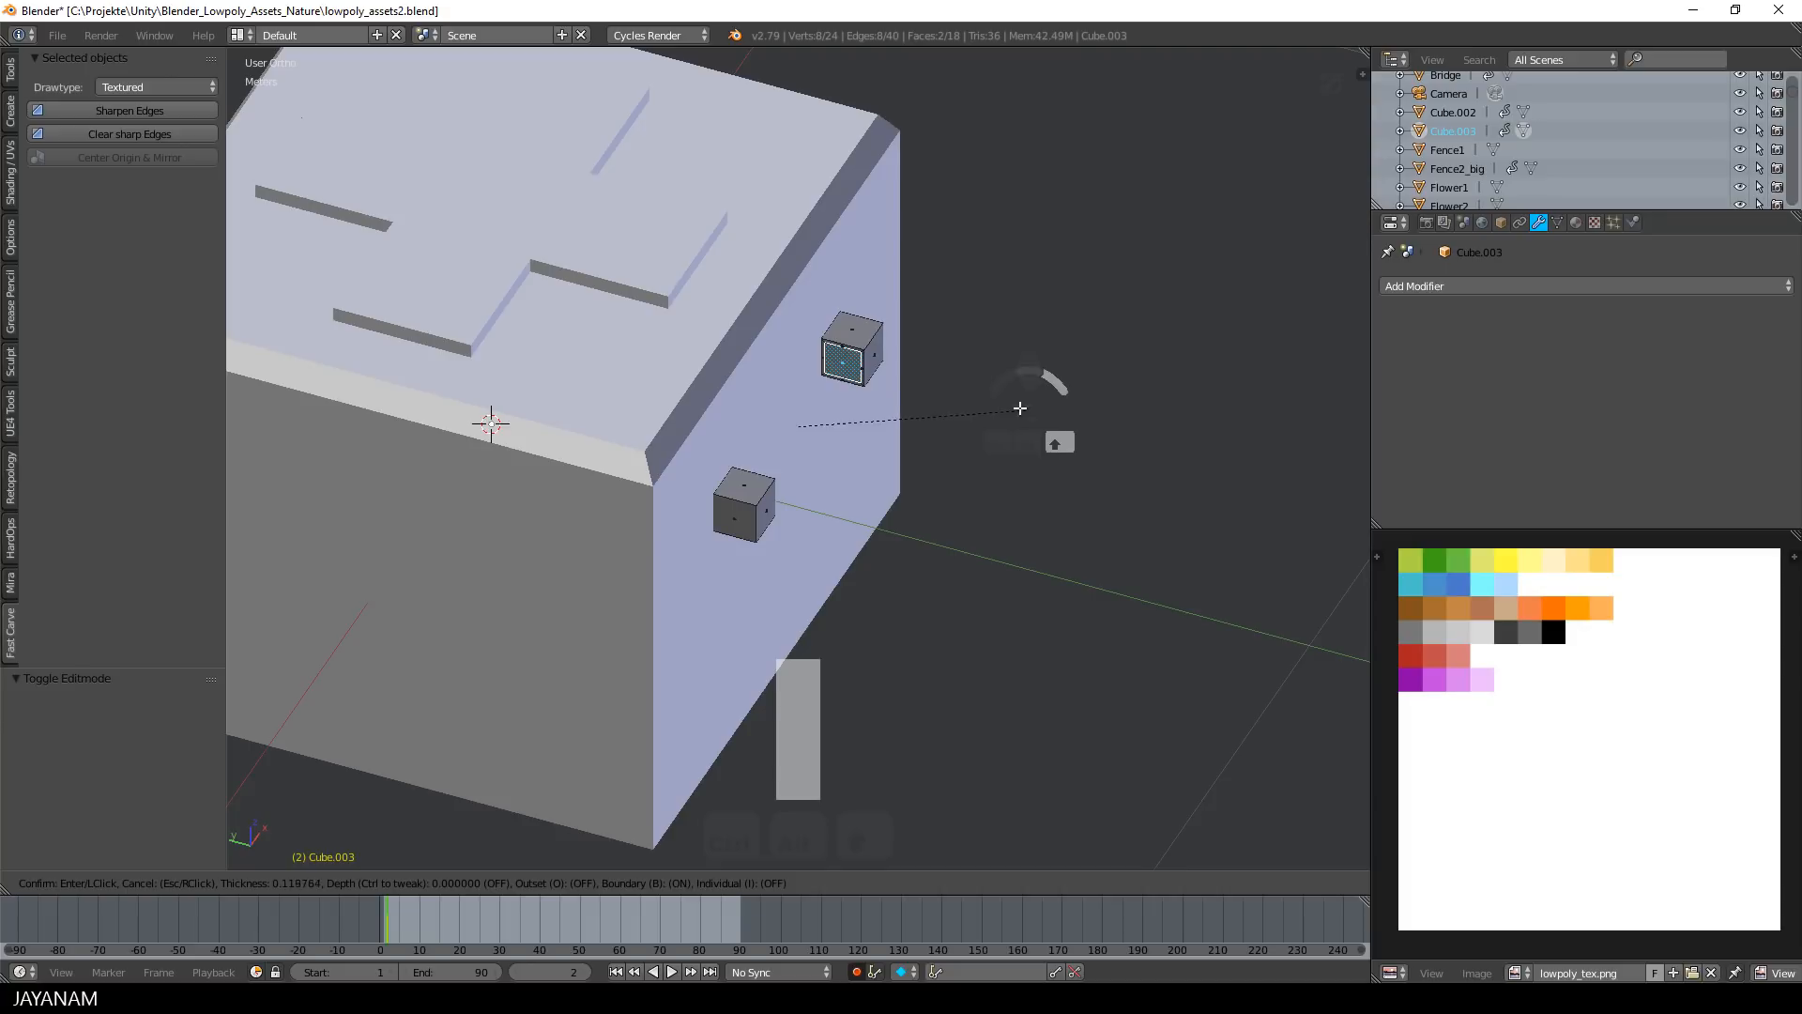
left_click(950, 401)
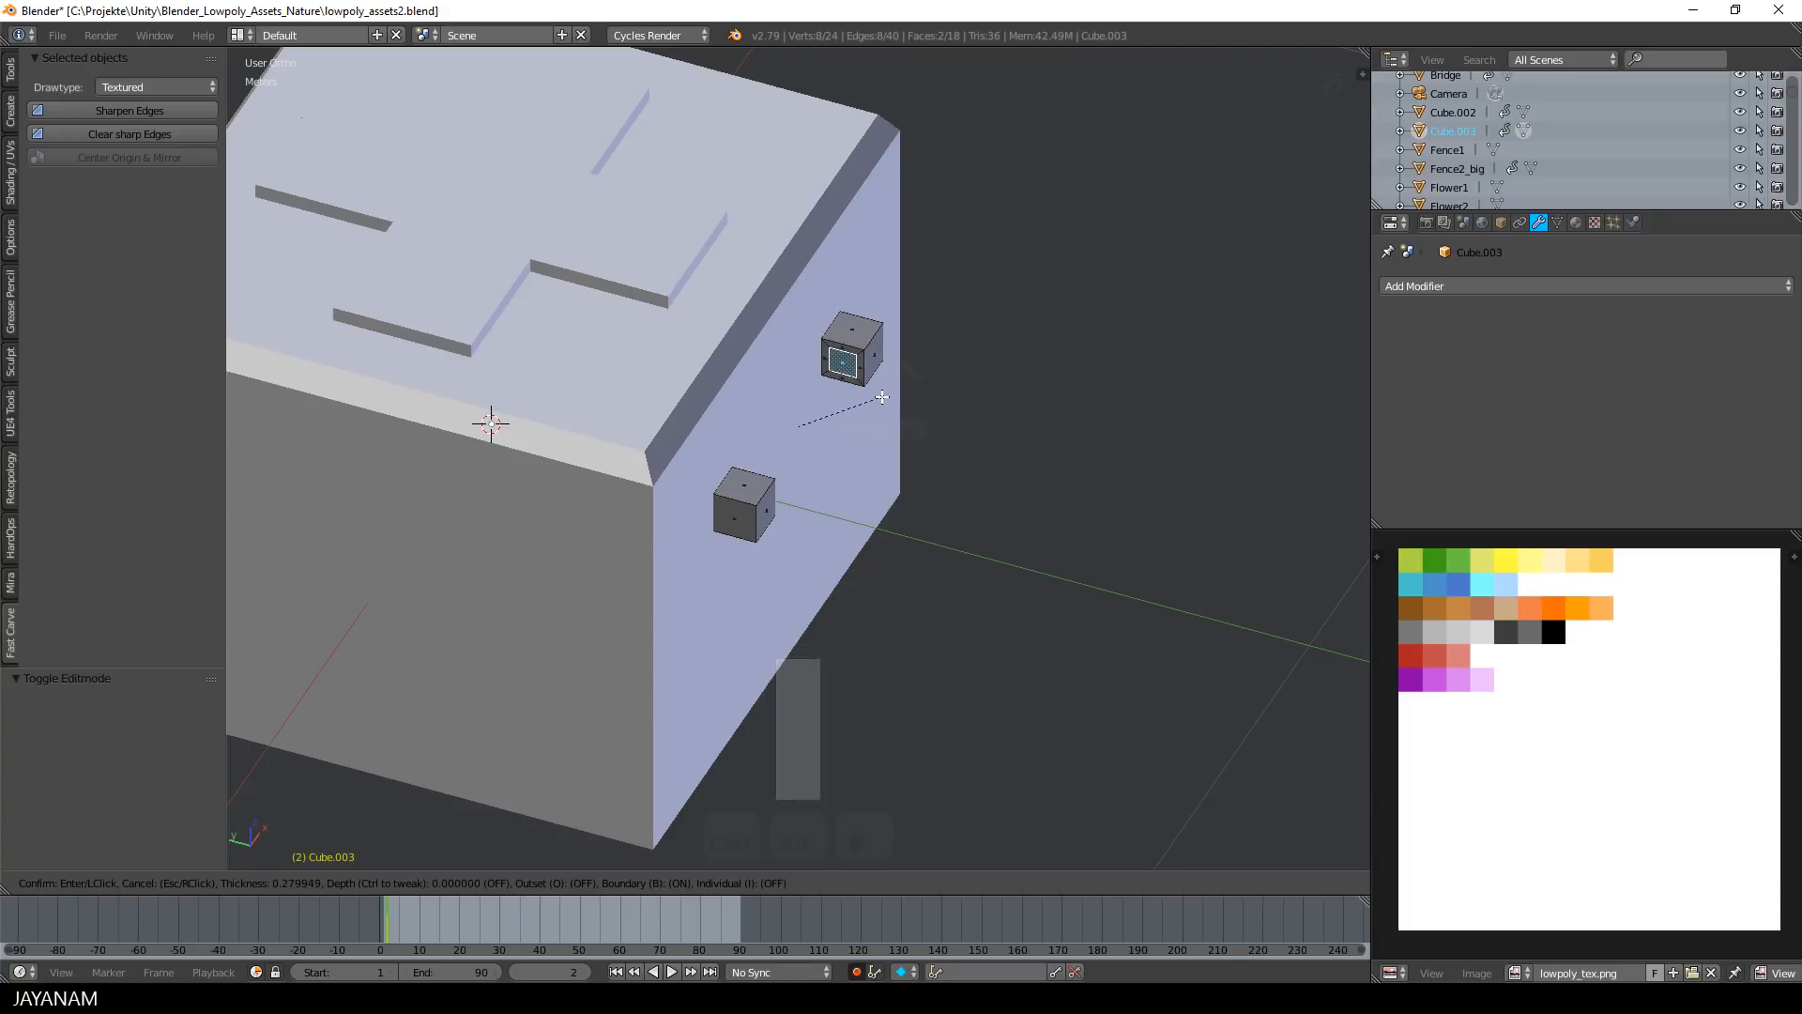
Connect the two inset faces into a handle bar with Bridge Edge Loops
middle_click_drag(1065, 453, 1004, 453)
key("space")
type("brid")
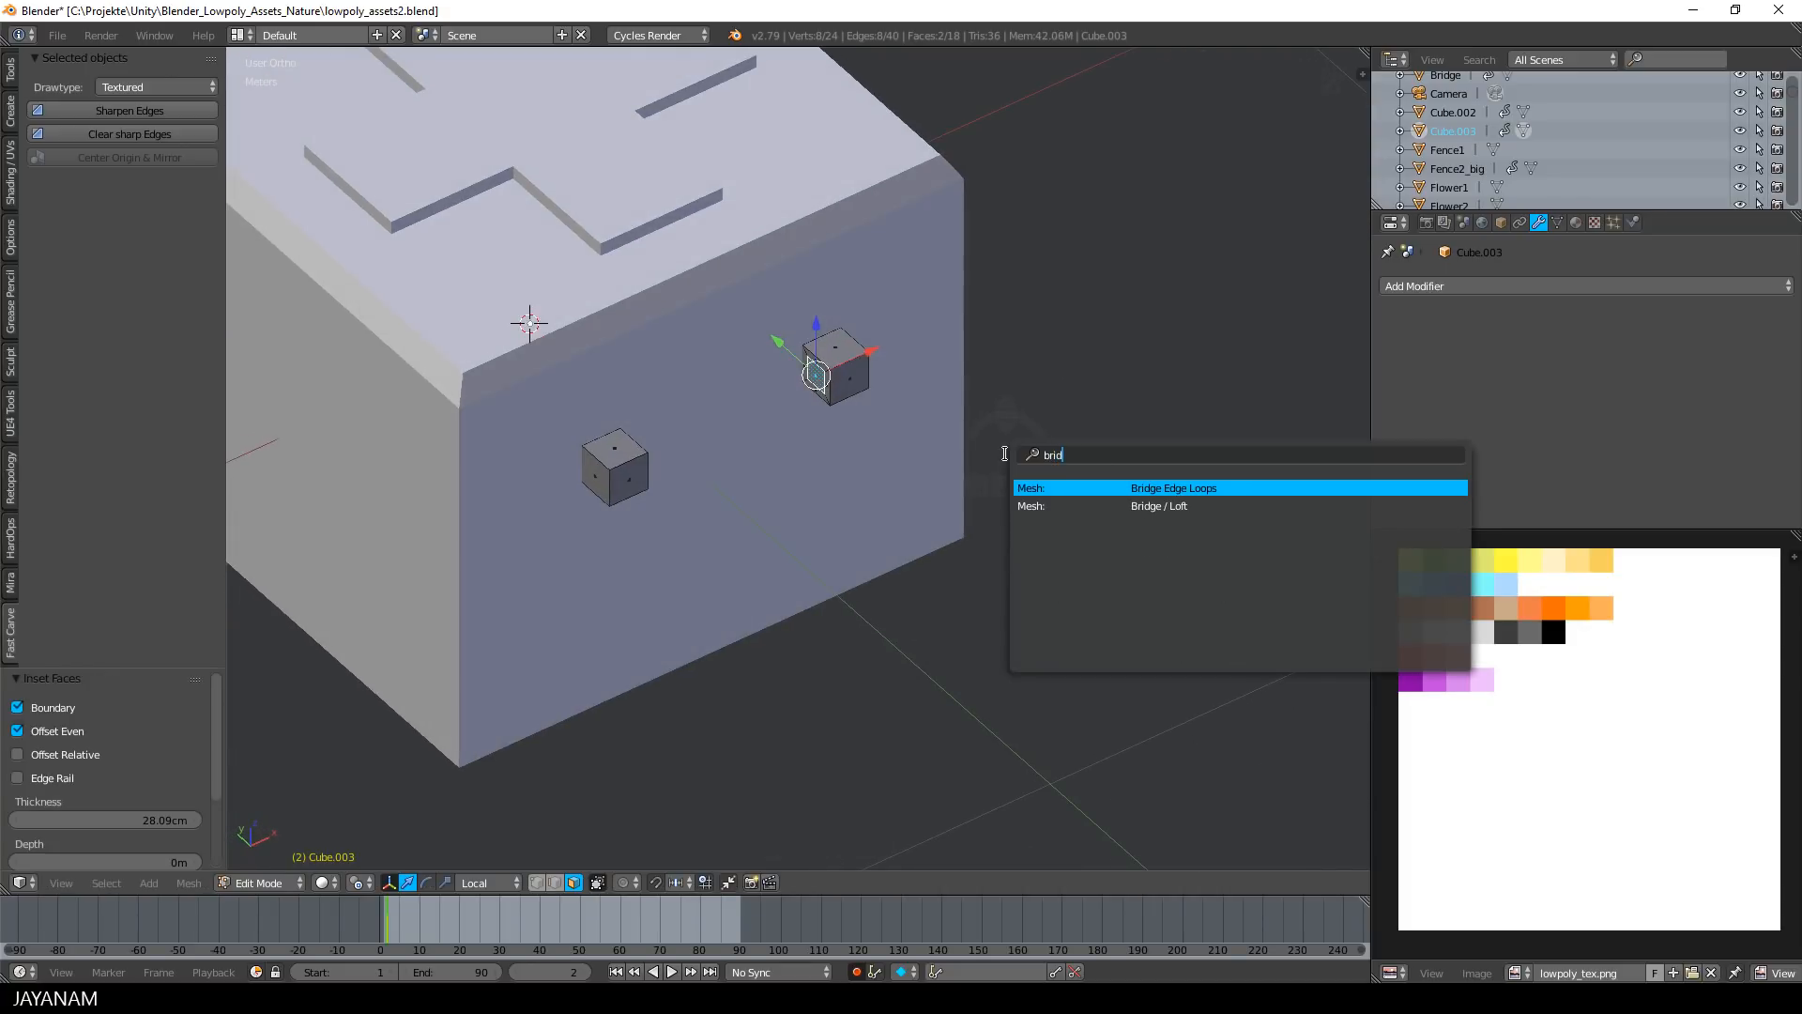
key("Return")
Scale the bridged bar between the two small cubes to about 0.911
scroll(1013, 470, "down", 4)
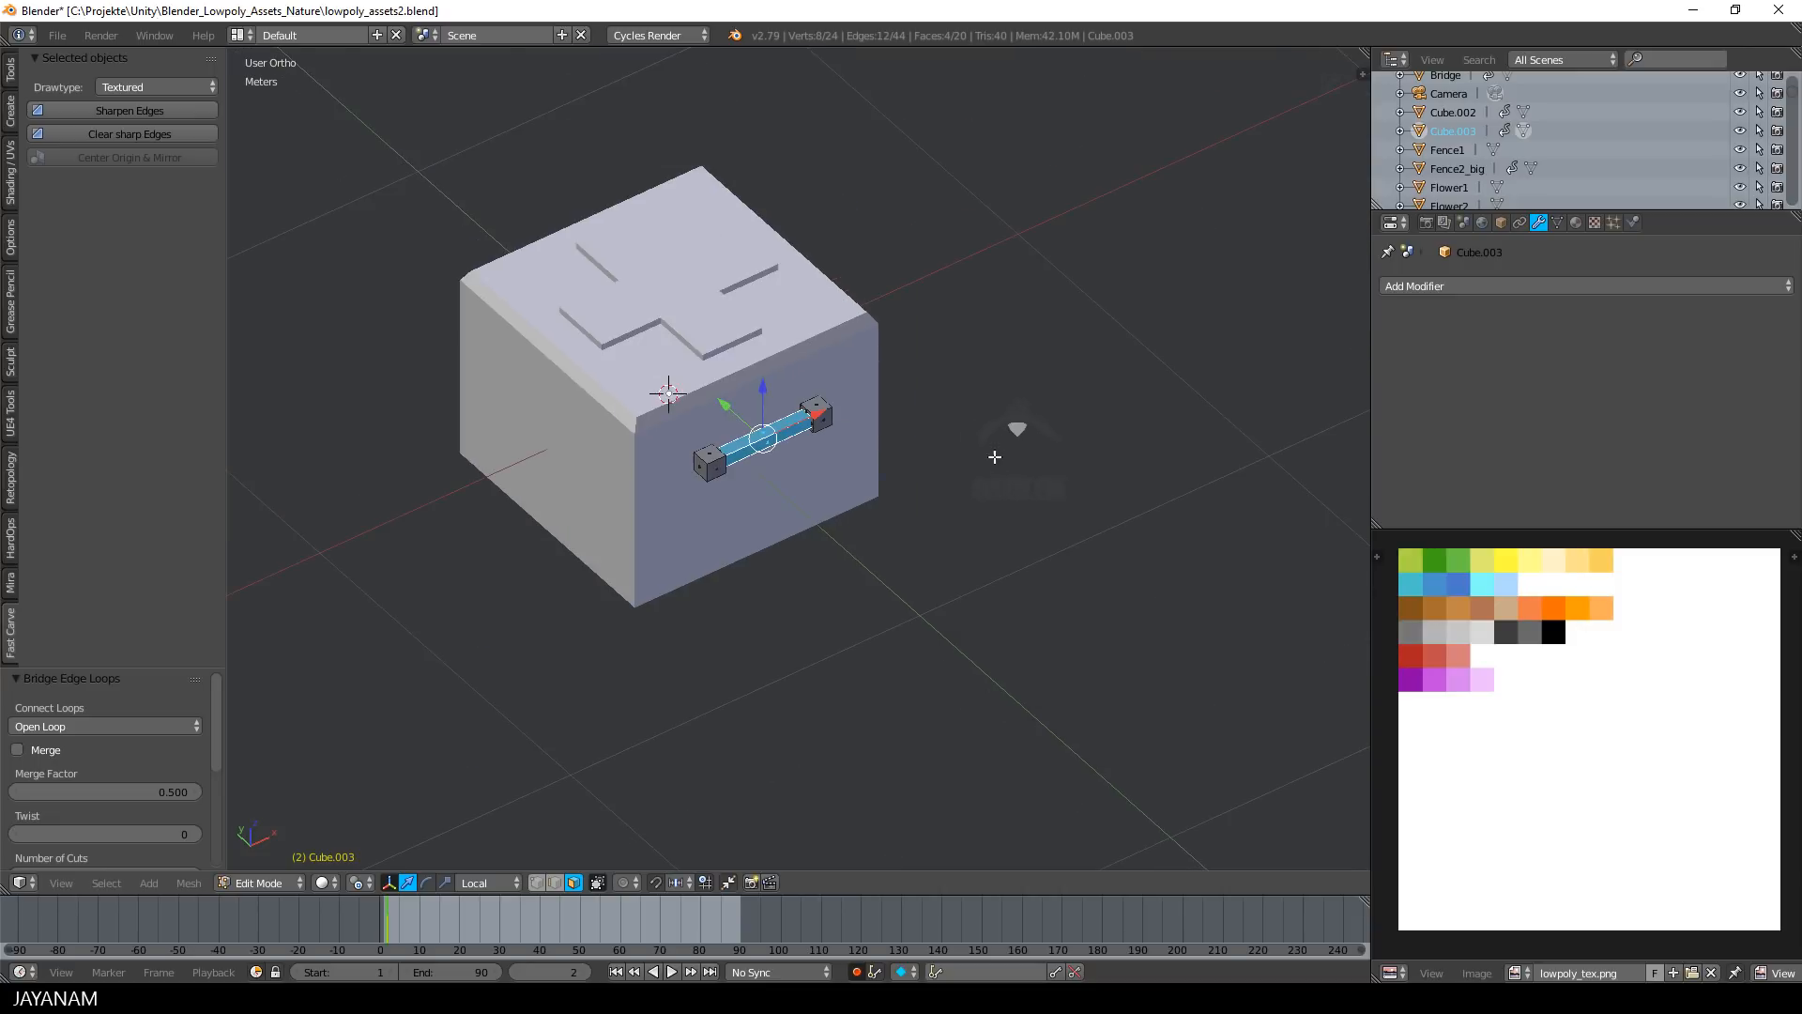
middle_click_drag(995, 455, 915, 474)
scroll(931, 474, "up", 2)
key("Tab")
left_click(1060, 485)
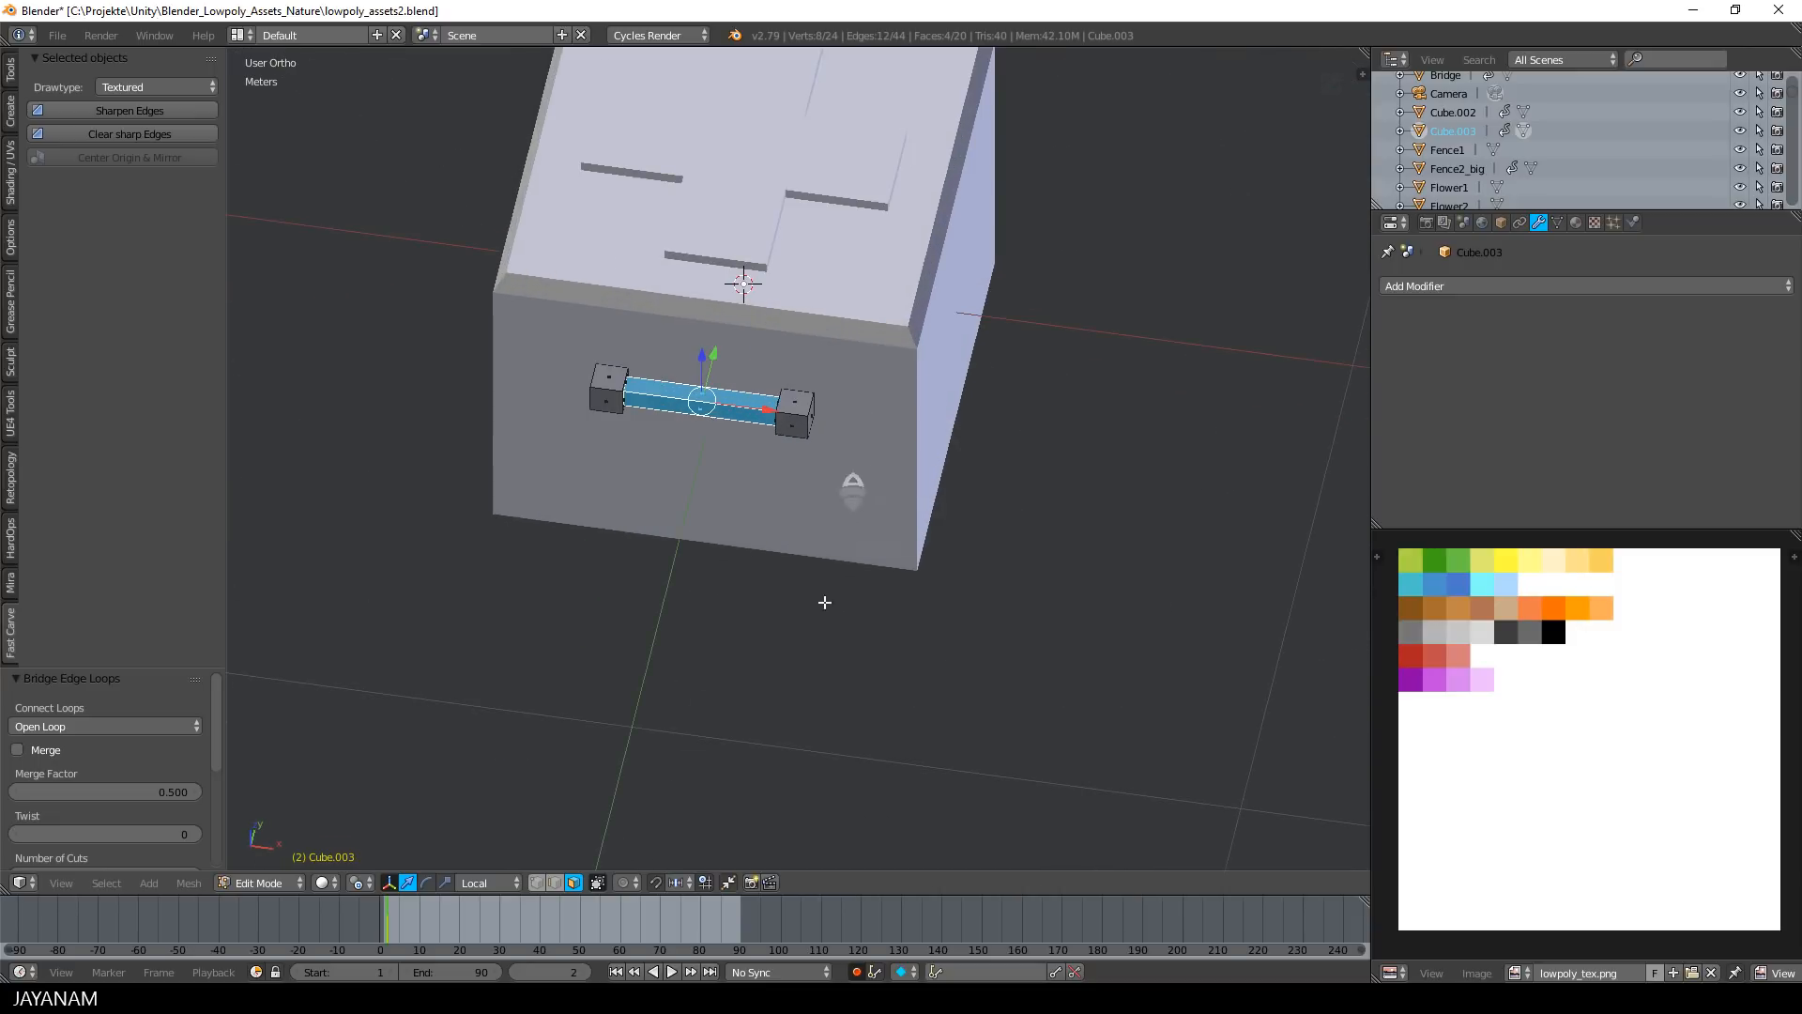
scroll(724, 503, "up", 2)
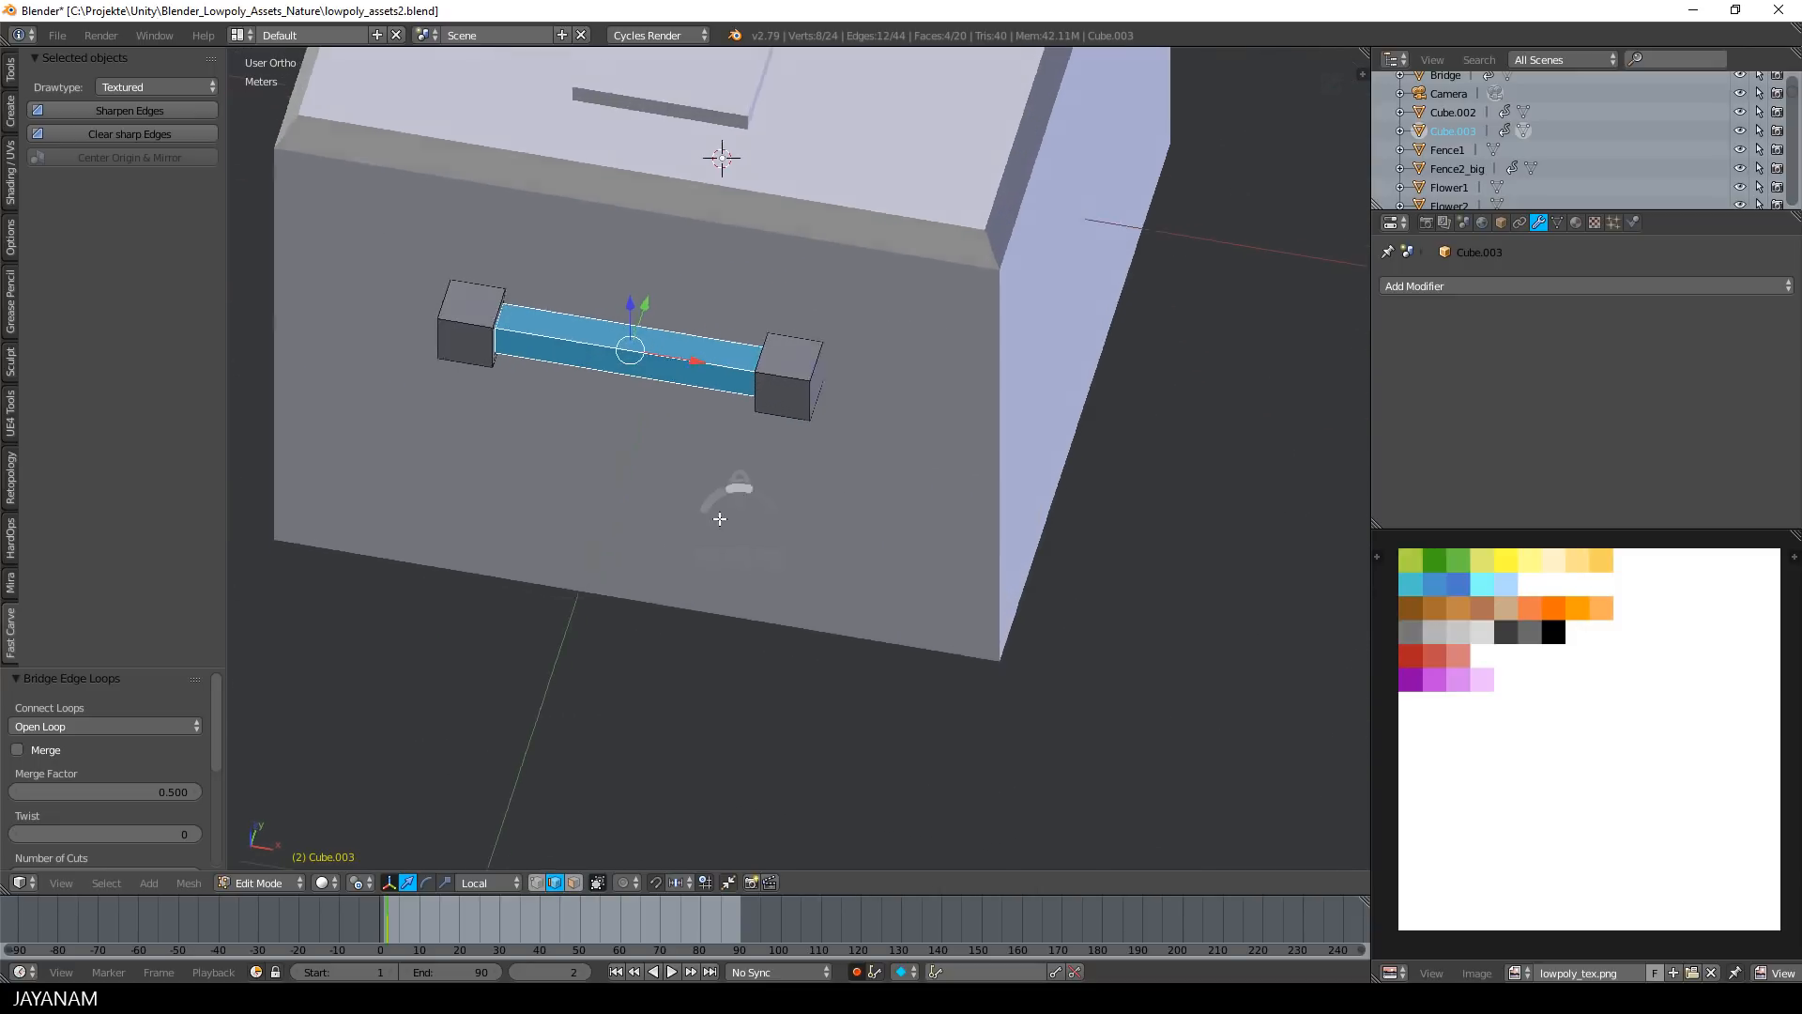
middle_click_drag(723, 503, 676, 514)
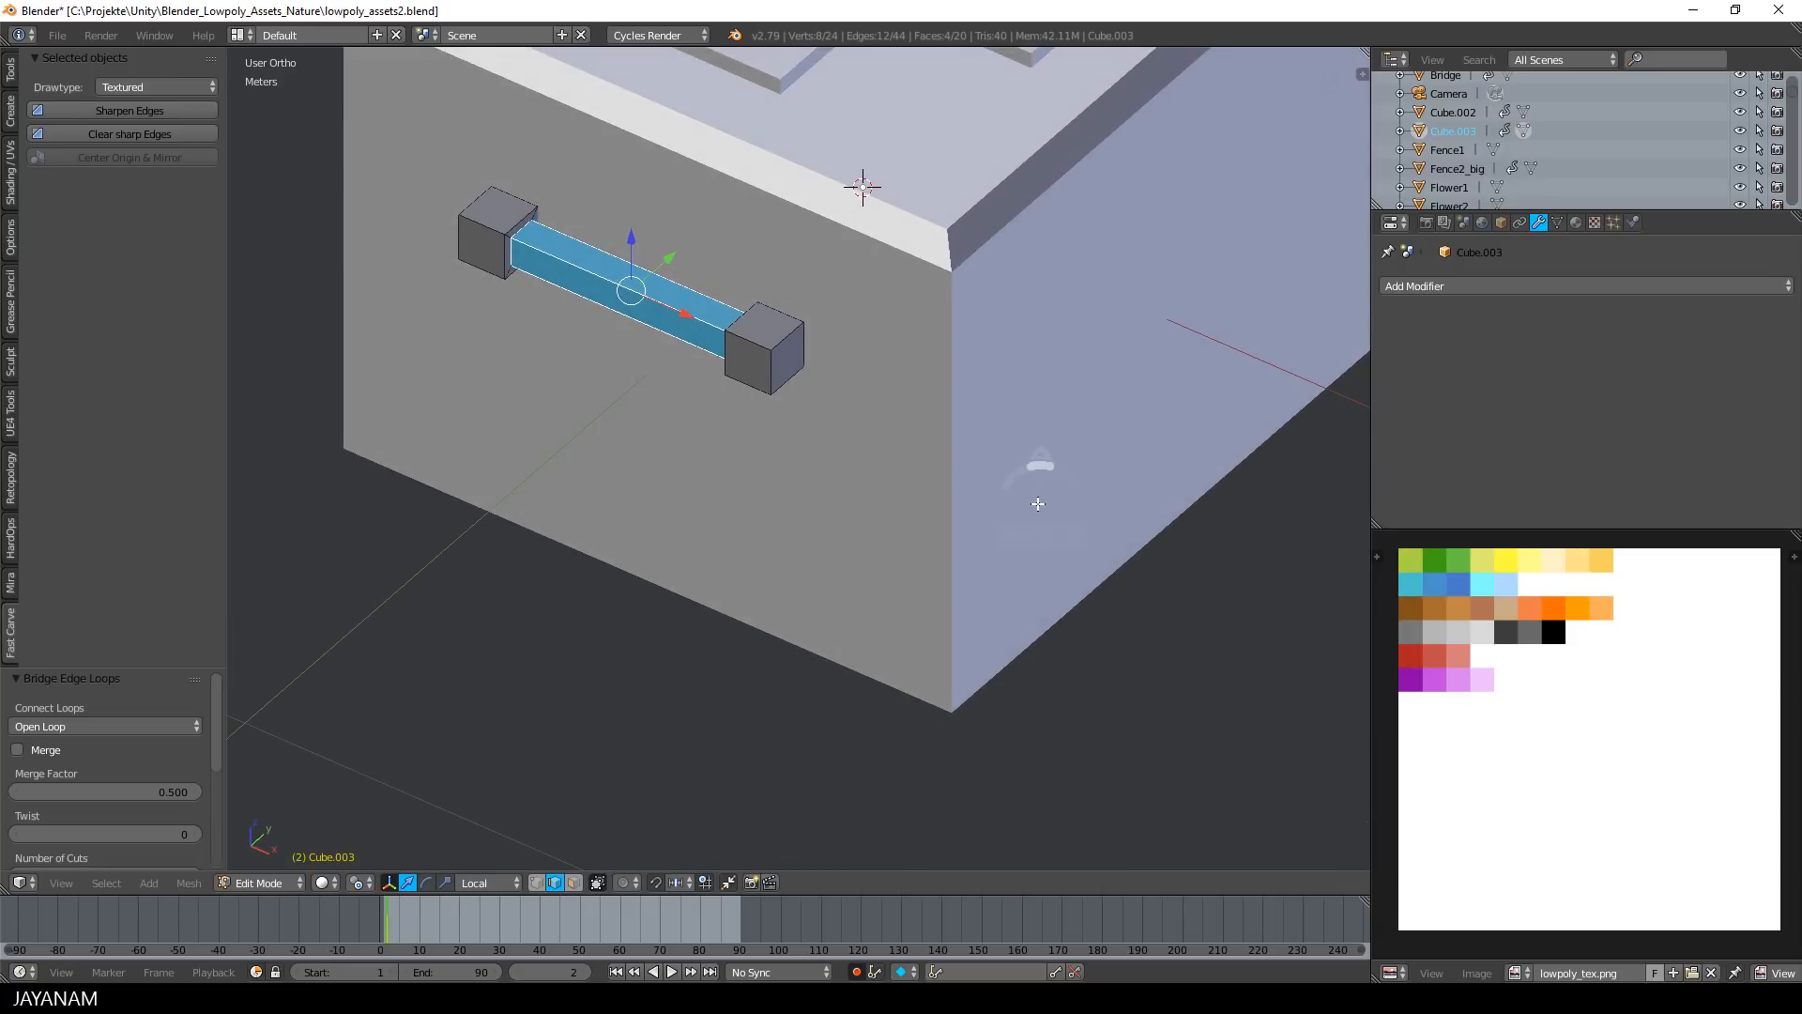
key("s")
left_click(995, 502)
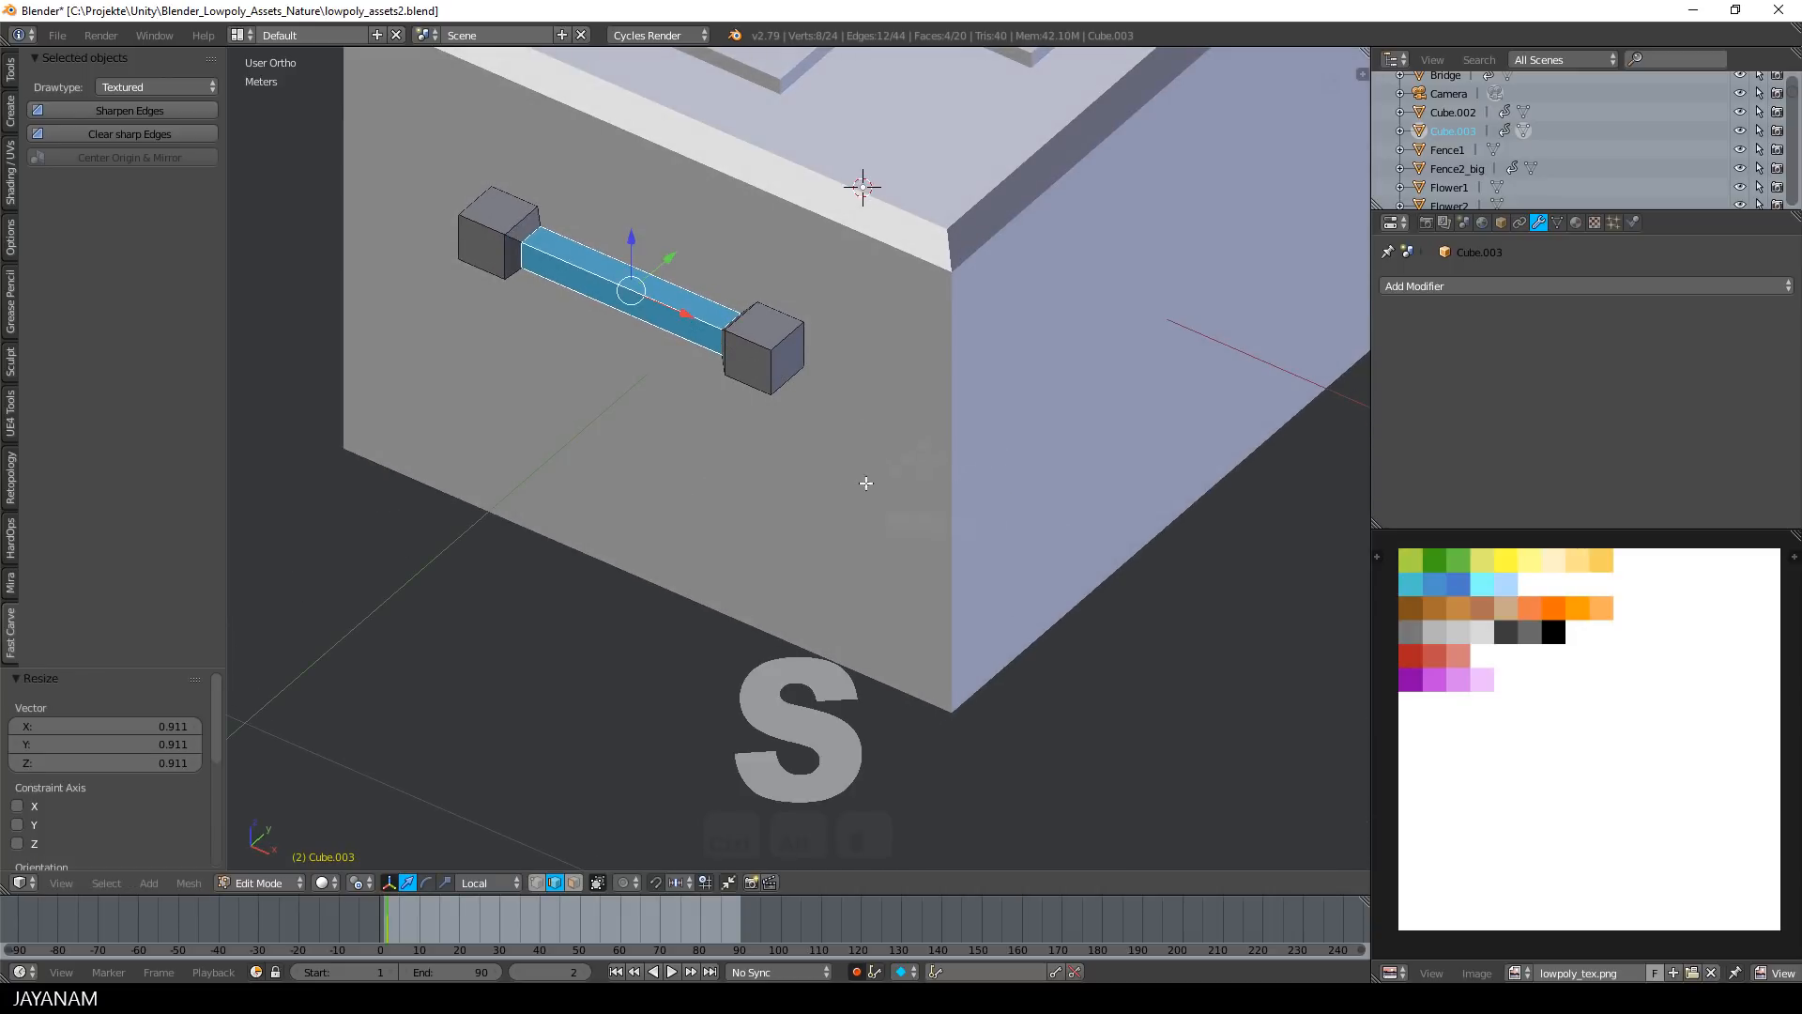
Move the handle bar slightly along its Y axis and return to Object Mode
middle_click_drag(865, 482, 1138, 516)
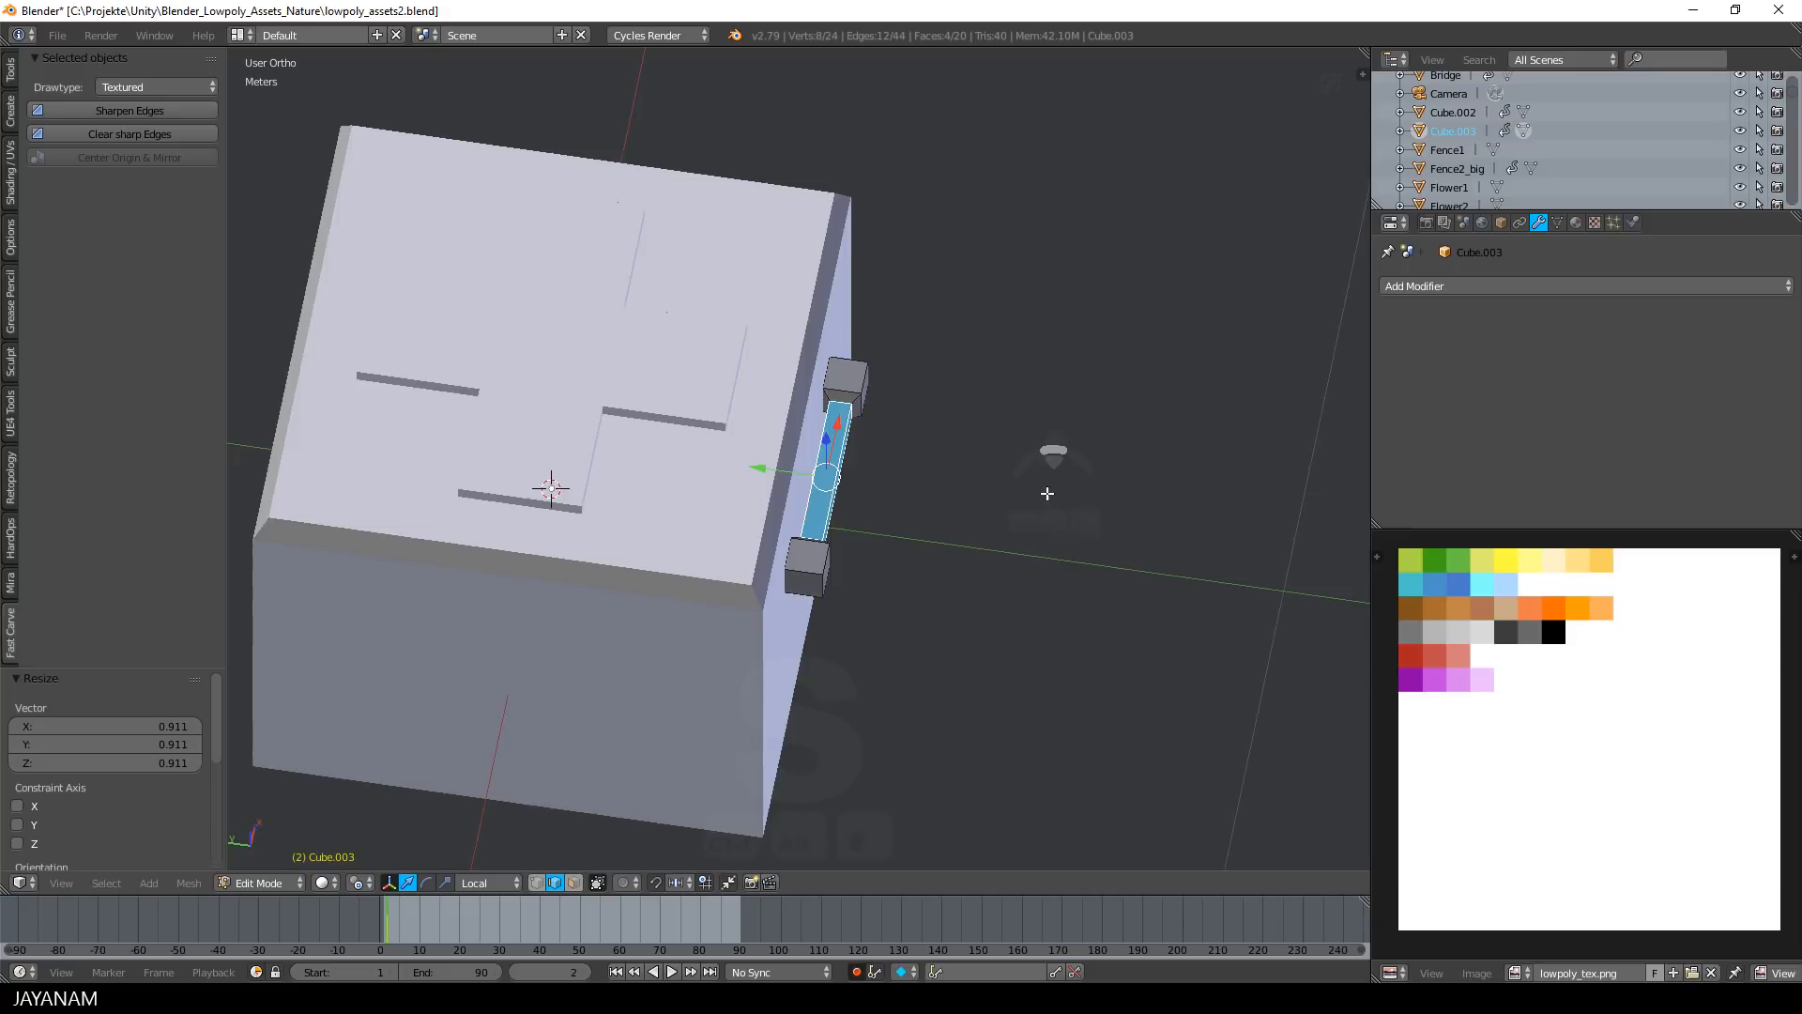
scroll(941, 517, "up", 2)
left_click_drag(775, 477, 779, 477)
middle_click_drag(1005, 512, 565, 477)
key("Tab")
scroll(565, 508, "down", 3)
mouse_move(723, 539)
middle_mouse_down()
mouse_move(628, 539)
mouse_move(741, 522)
mouse_move(742, 543)
middle_mouse_up()
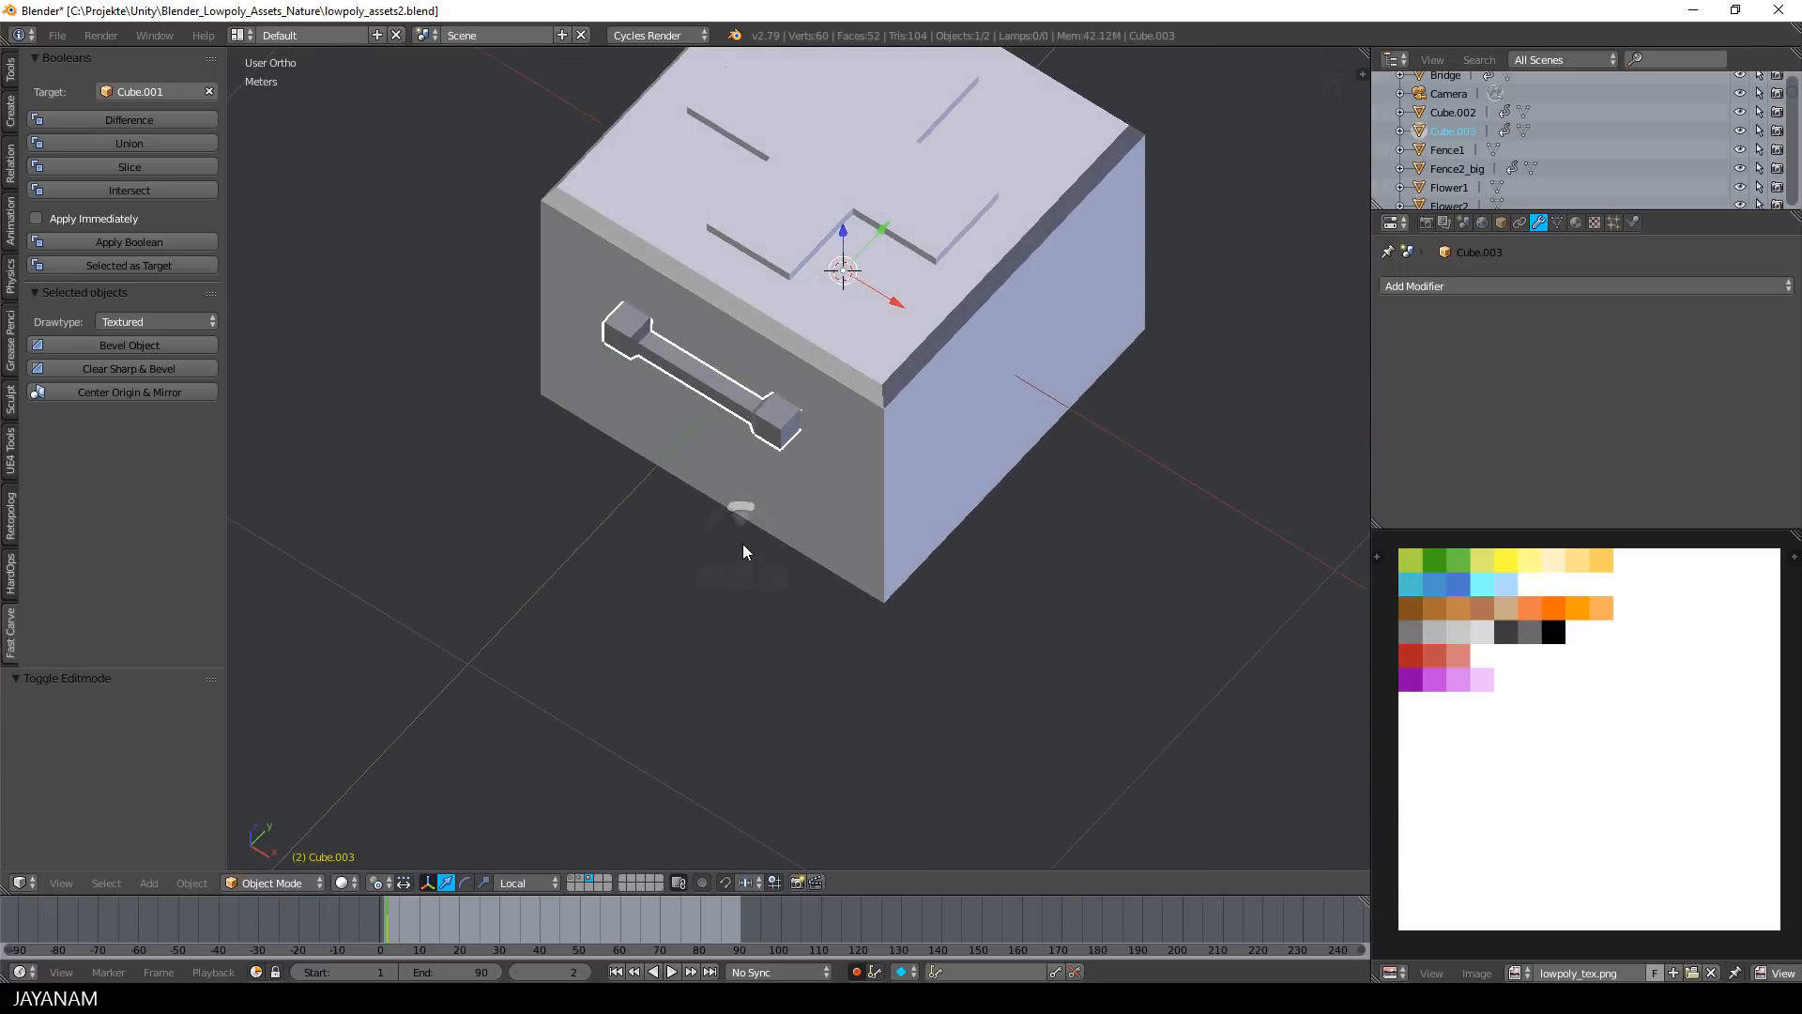
Join the handle with the box into a single object, keeping the box as the active object
scroll(770, 470, "up", 4)
right_click(685, 364)
right_click(685, 362)
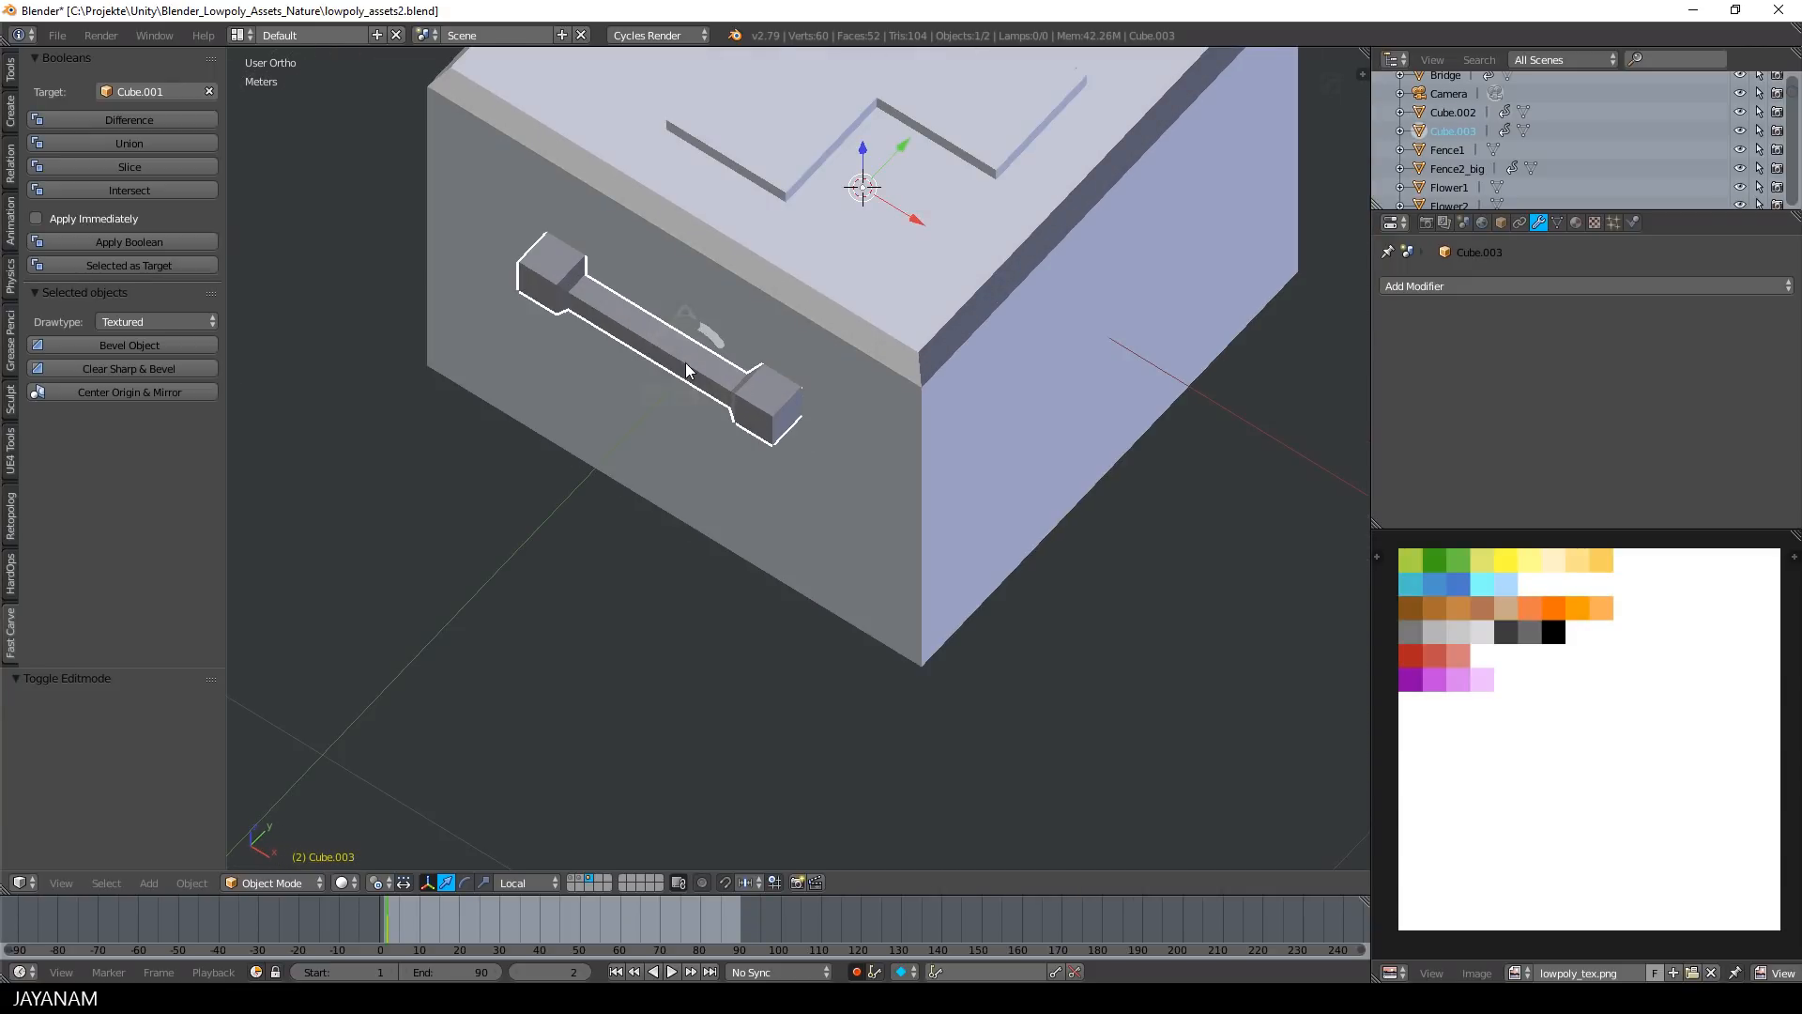
scroll(685, 362, "down", 3)
middle_click_drag(854, 540, 819, 521)
key("KP_1")
key("ctrl+j")
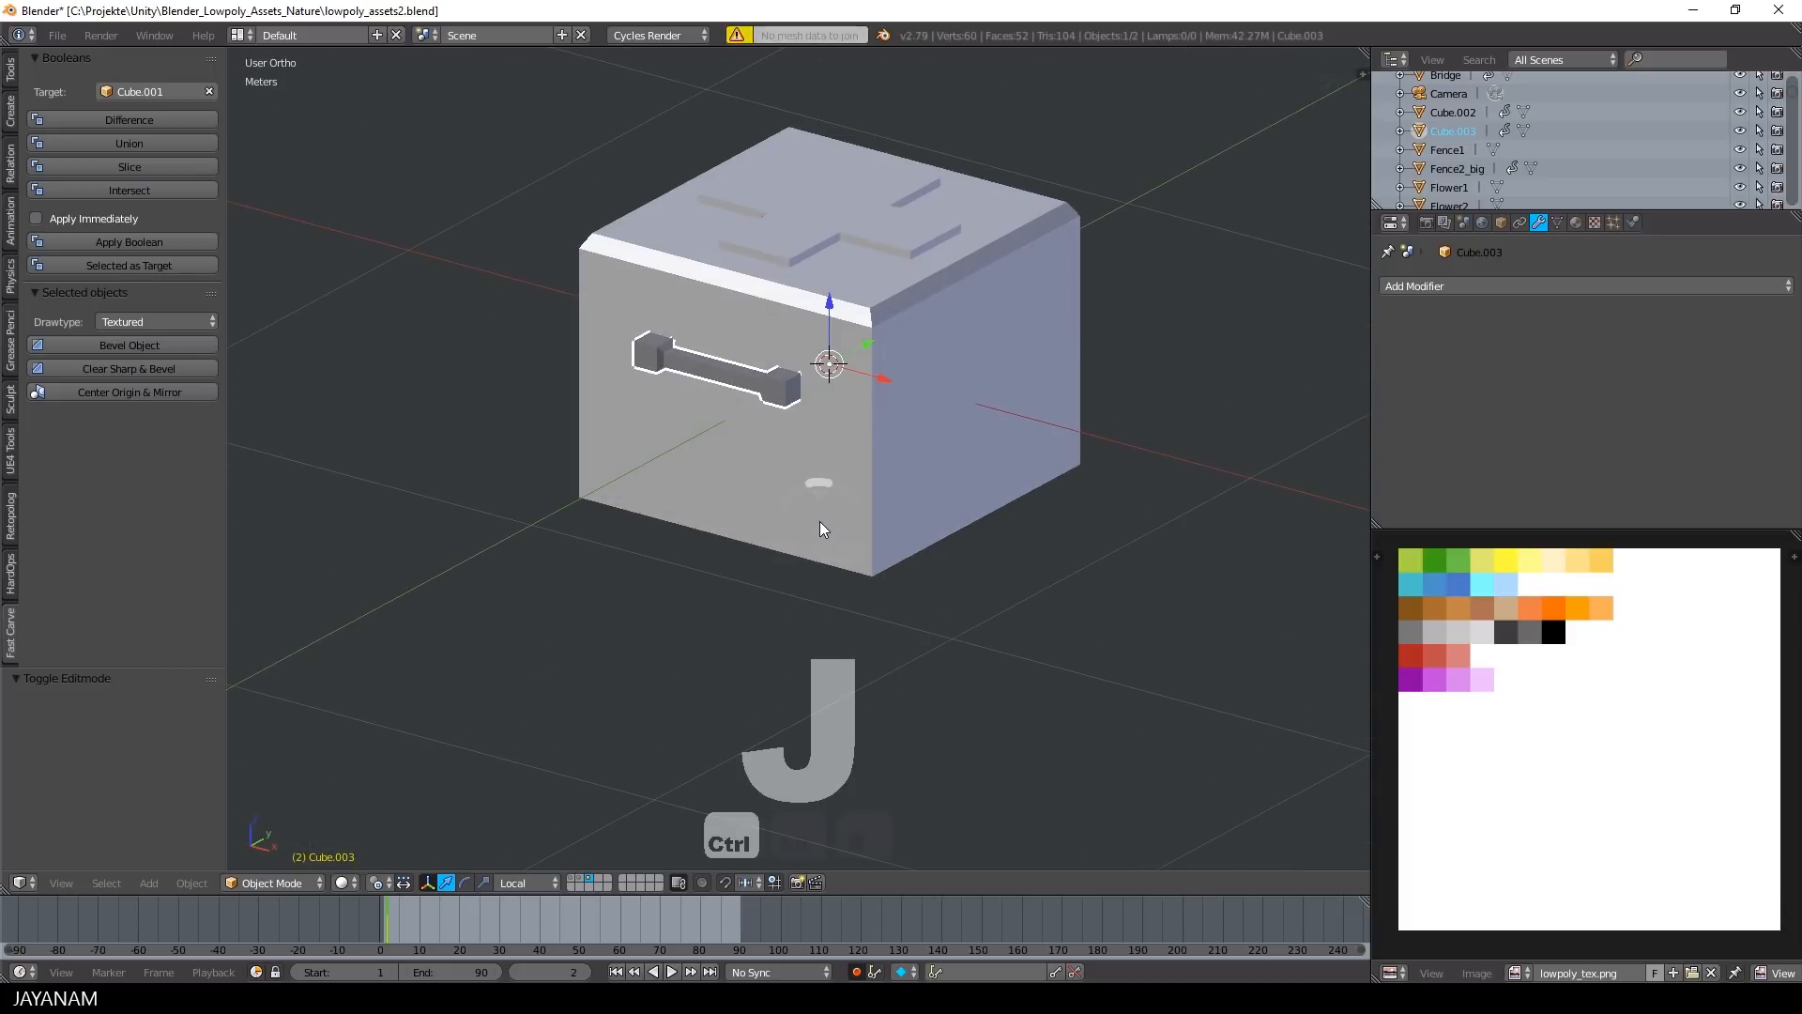
right_click(826, 428, "shift")
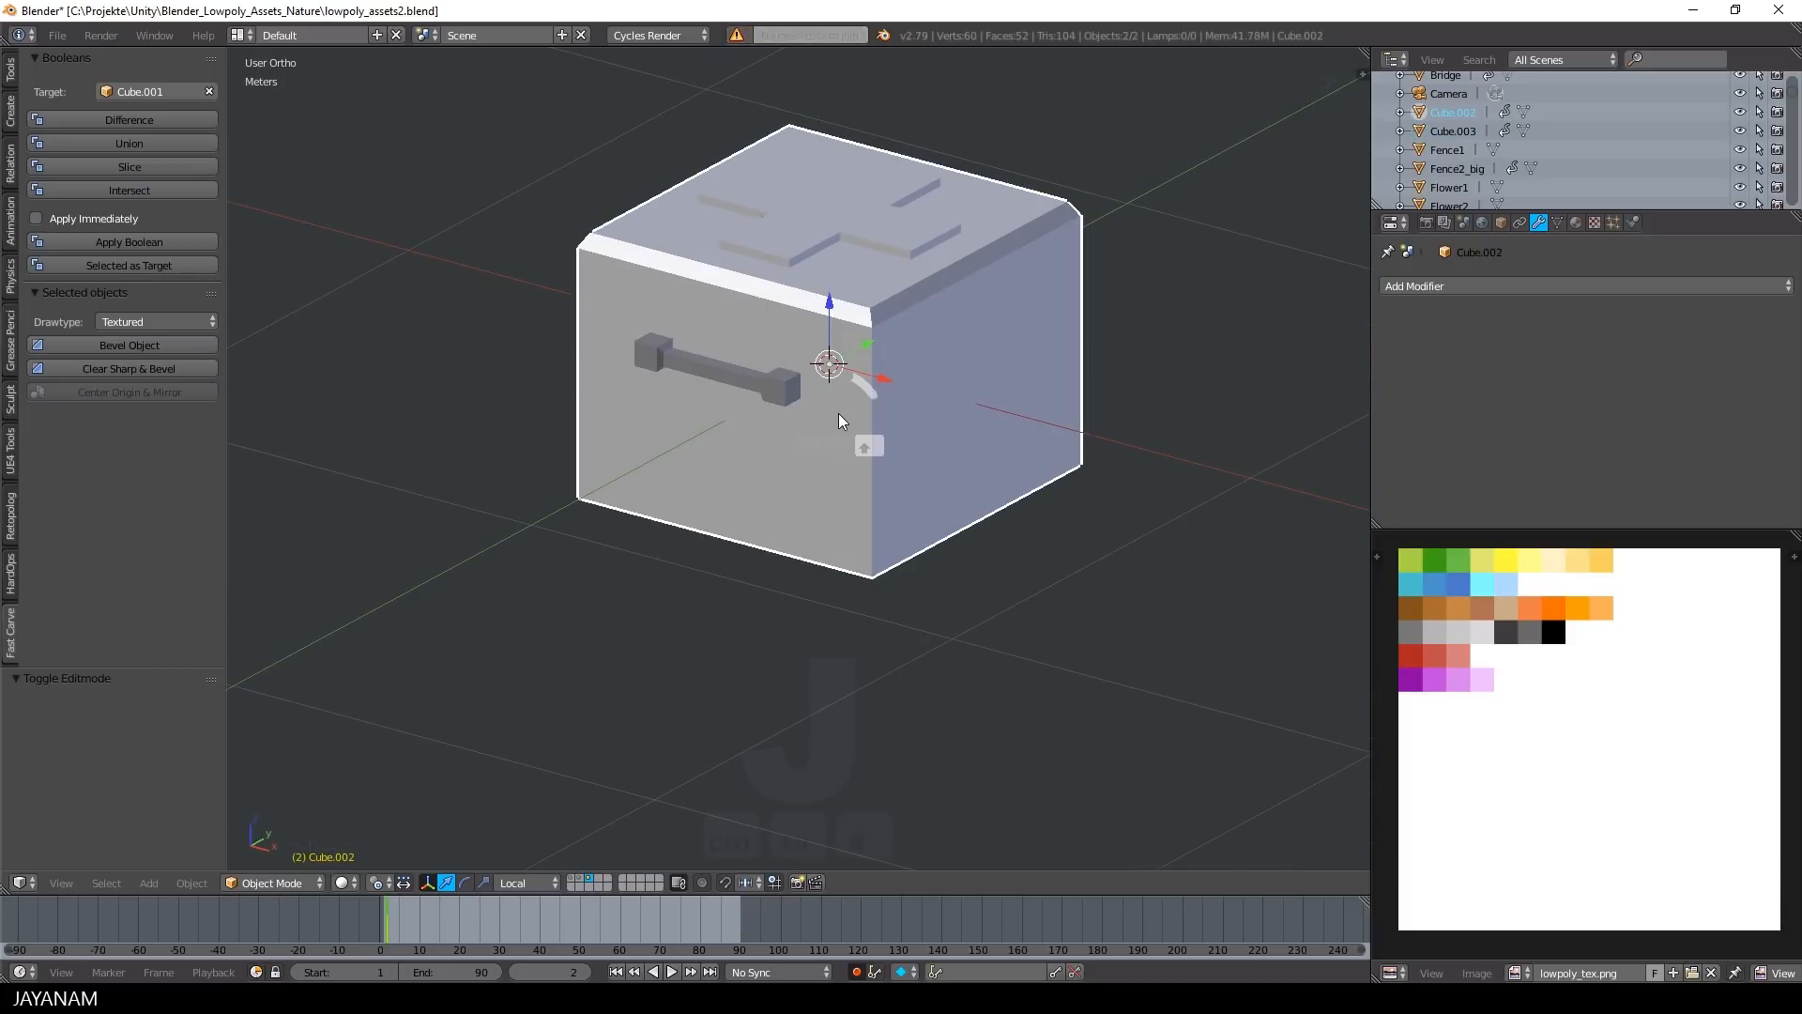
key("ctrl+j")
Add two evenly spaced horizontal loop cuts around the box's side walls in Edit Mode
key("Tab")
key("a")
key("KP_1")
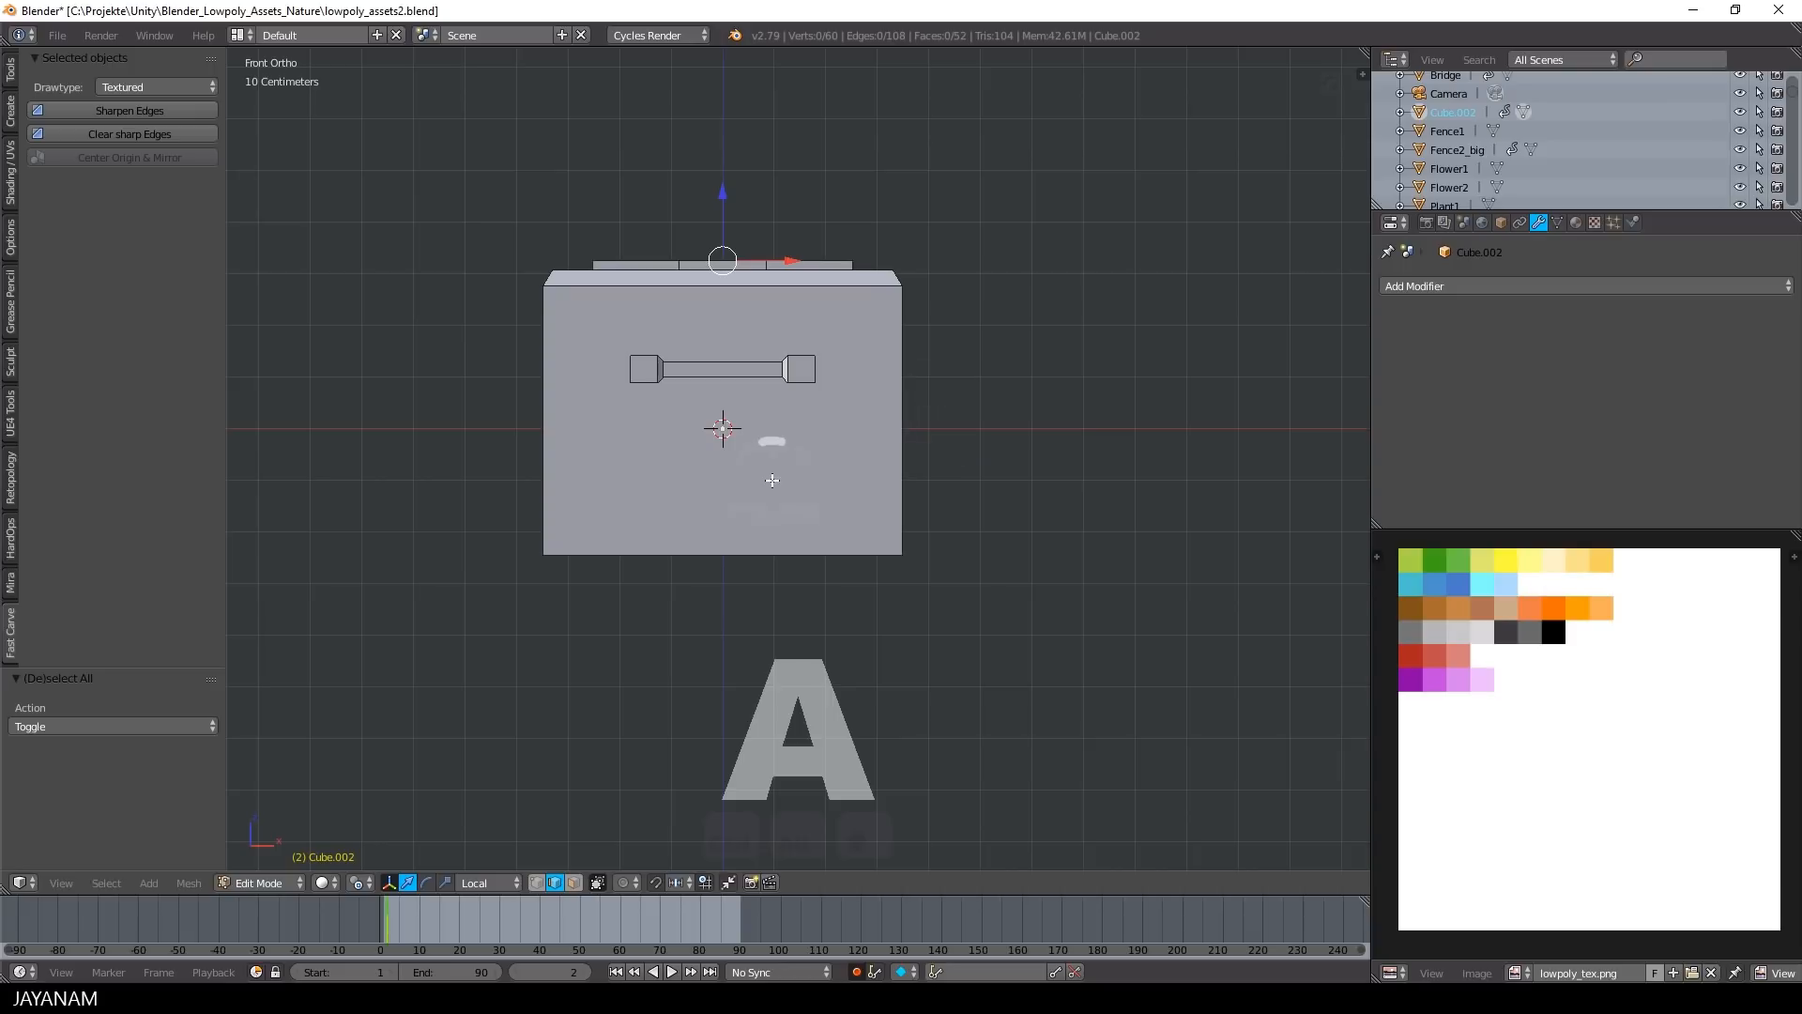
key("ctrl+r")
scroll(885, 408, "up", 1)
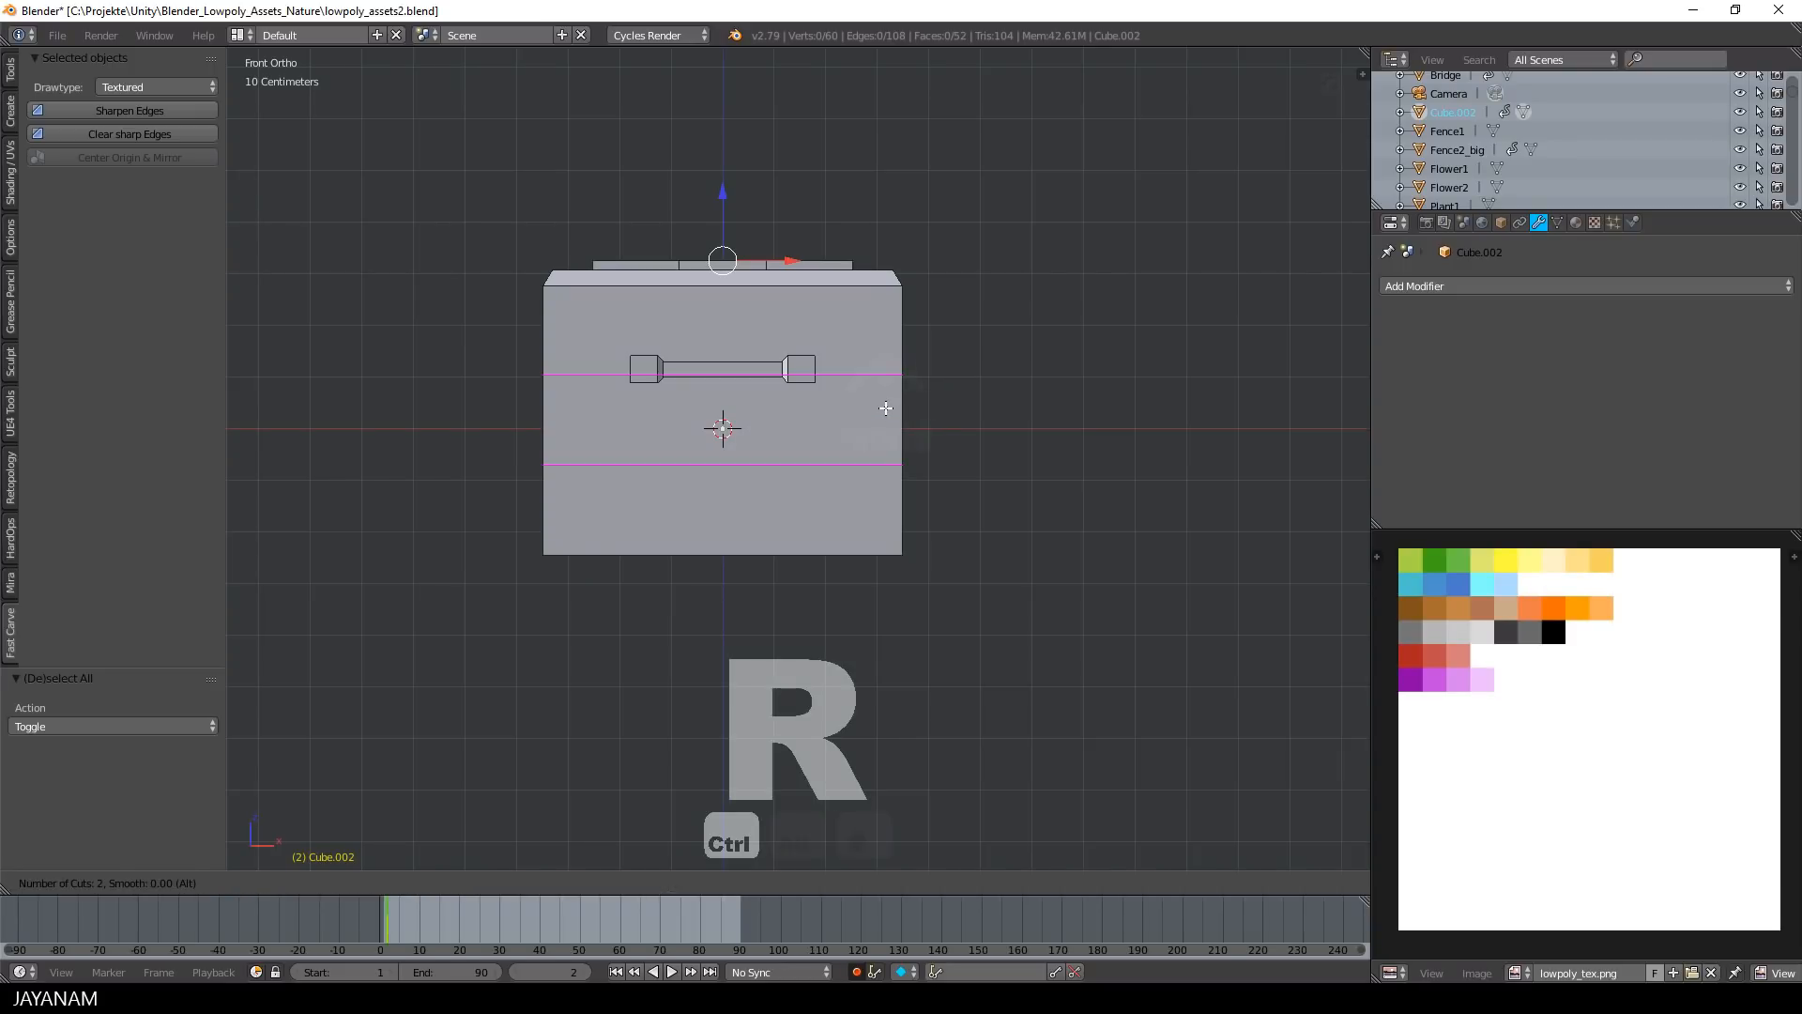
left_click(885, 408)
right_click(885, 408)
Scale the two horizontal loops to about 0.267 along Z and move them about 23.3 cm down, below the handle
key("s")
key("z")
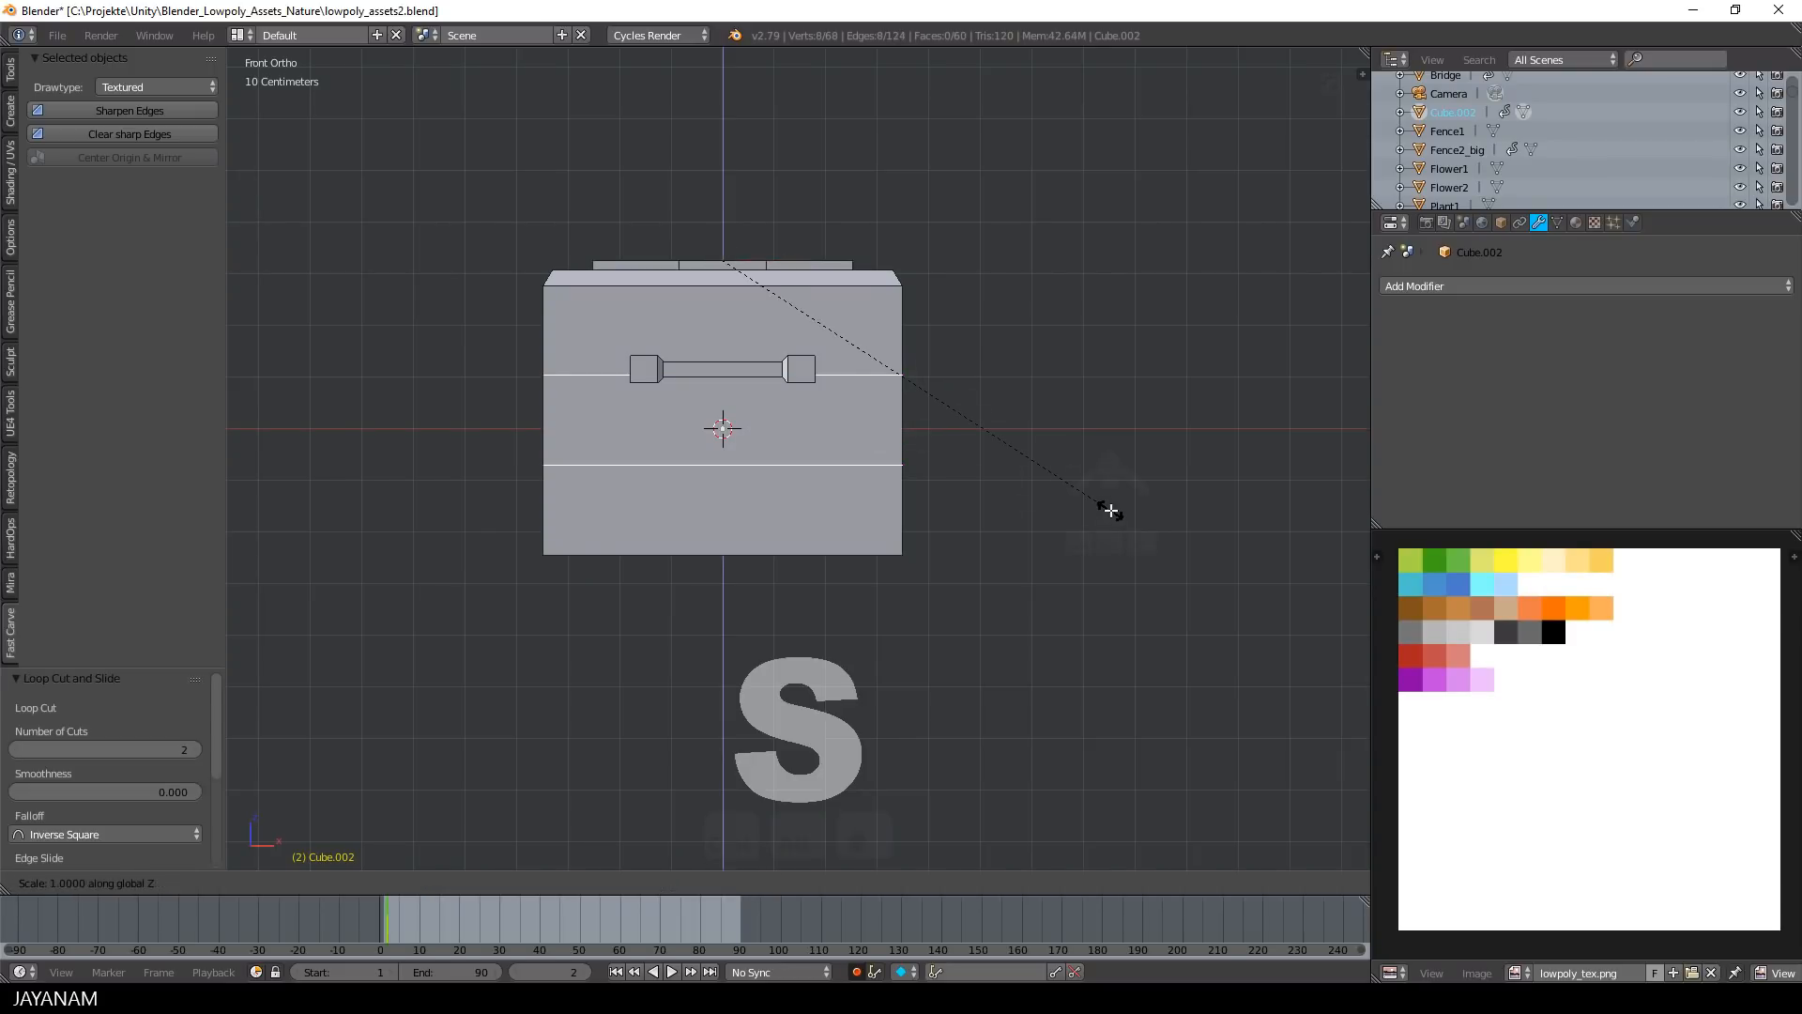
left_click(798, 338)
key("g")
key("z")
key("z")
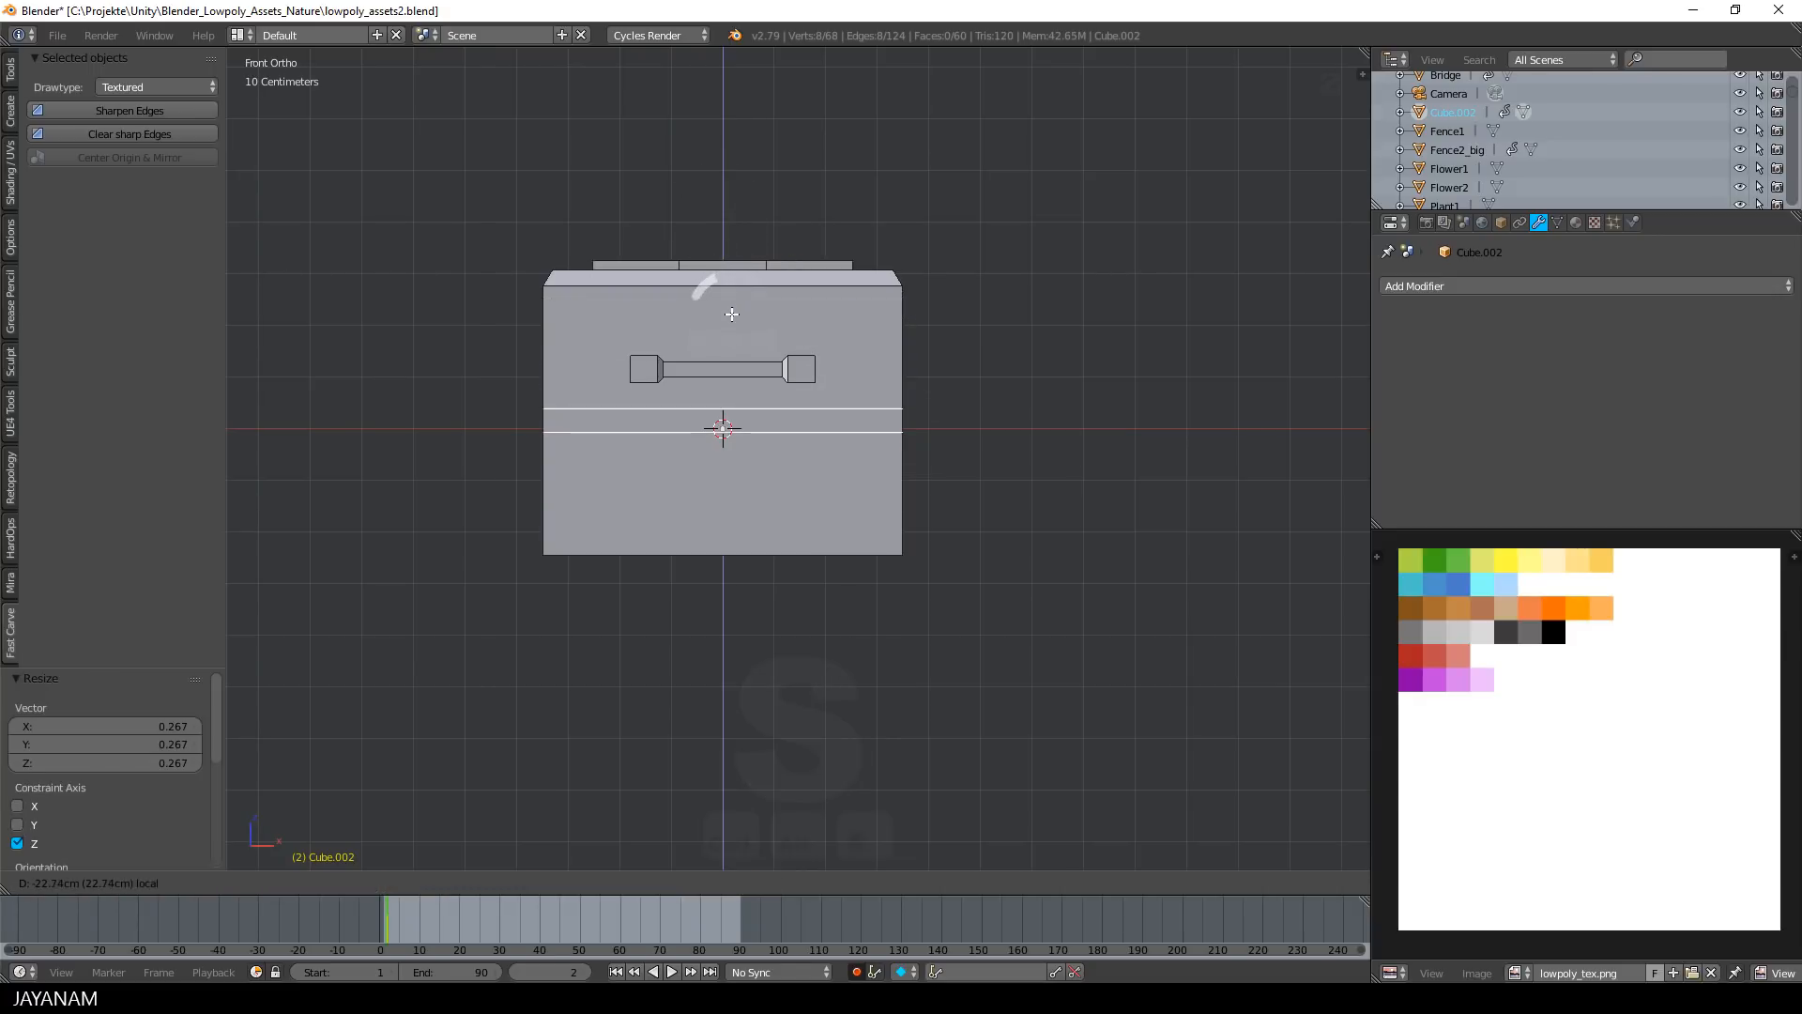
left_click(727, 318)
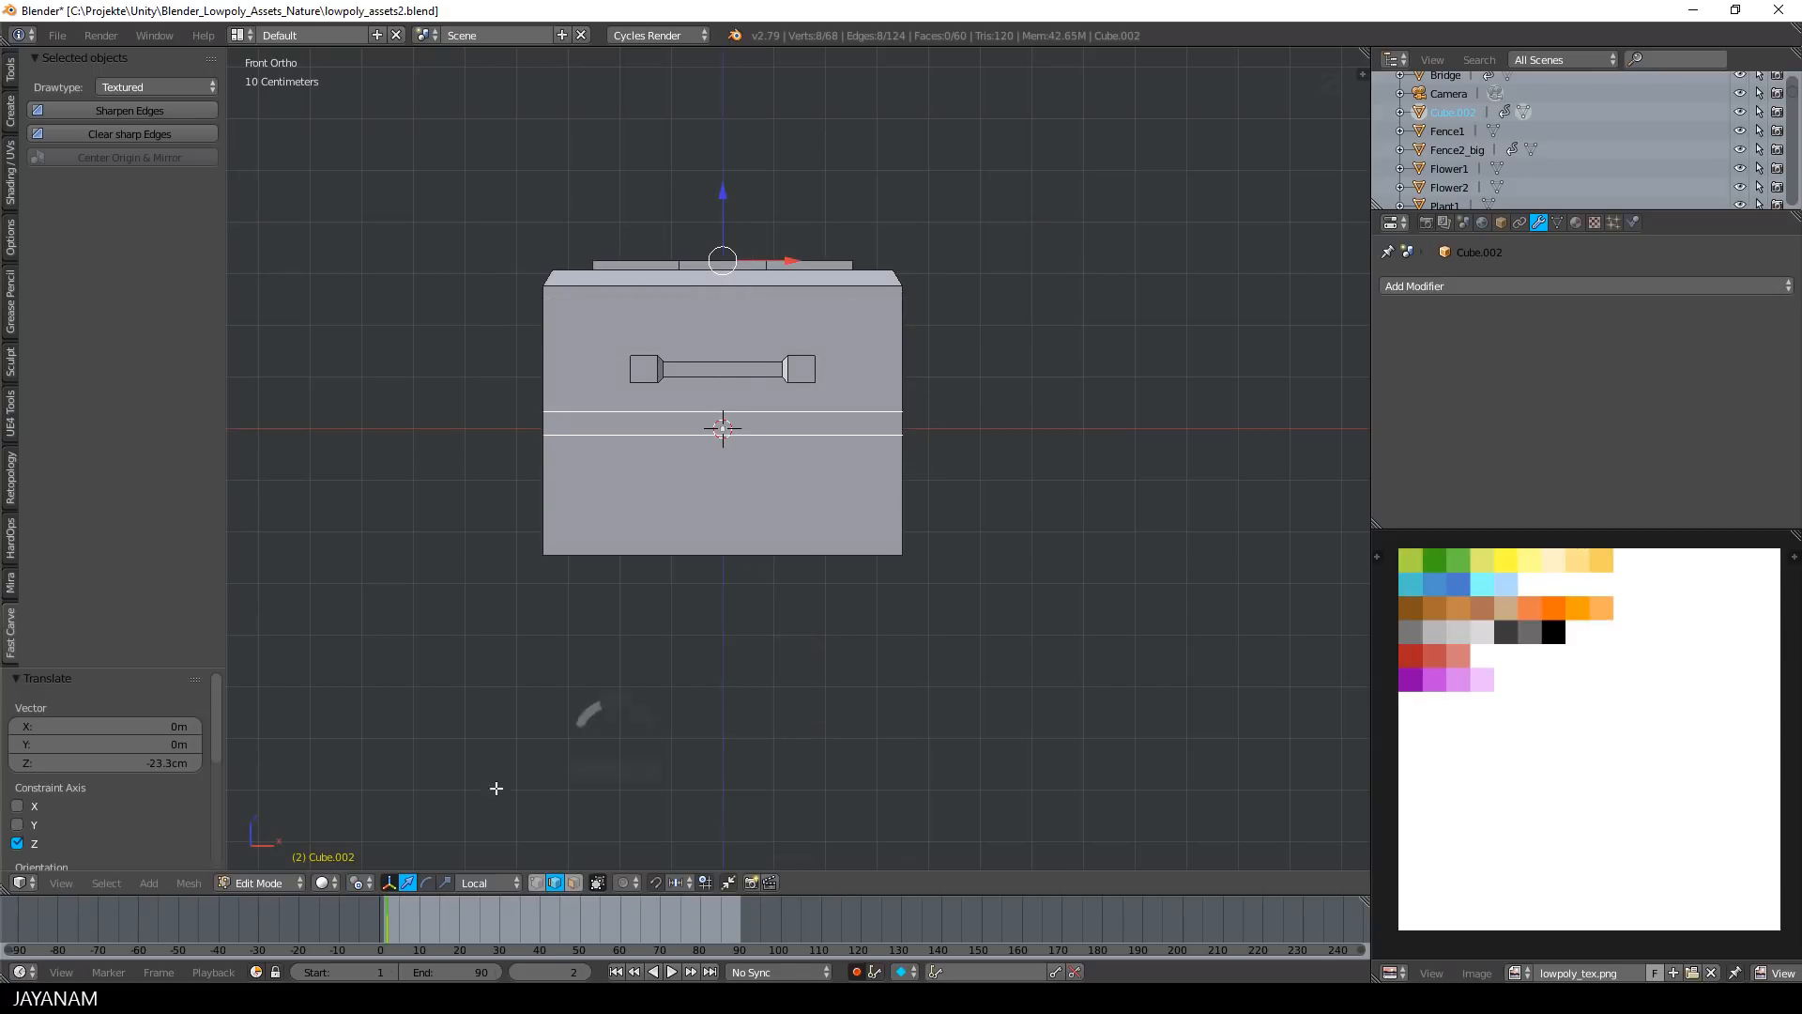
Set the pivot to Median Point, scale the two loops to about 0.631 along Z, and switch to face selection
left_click(359, 883)
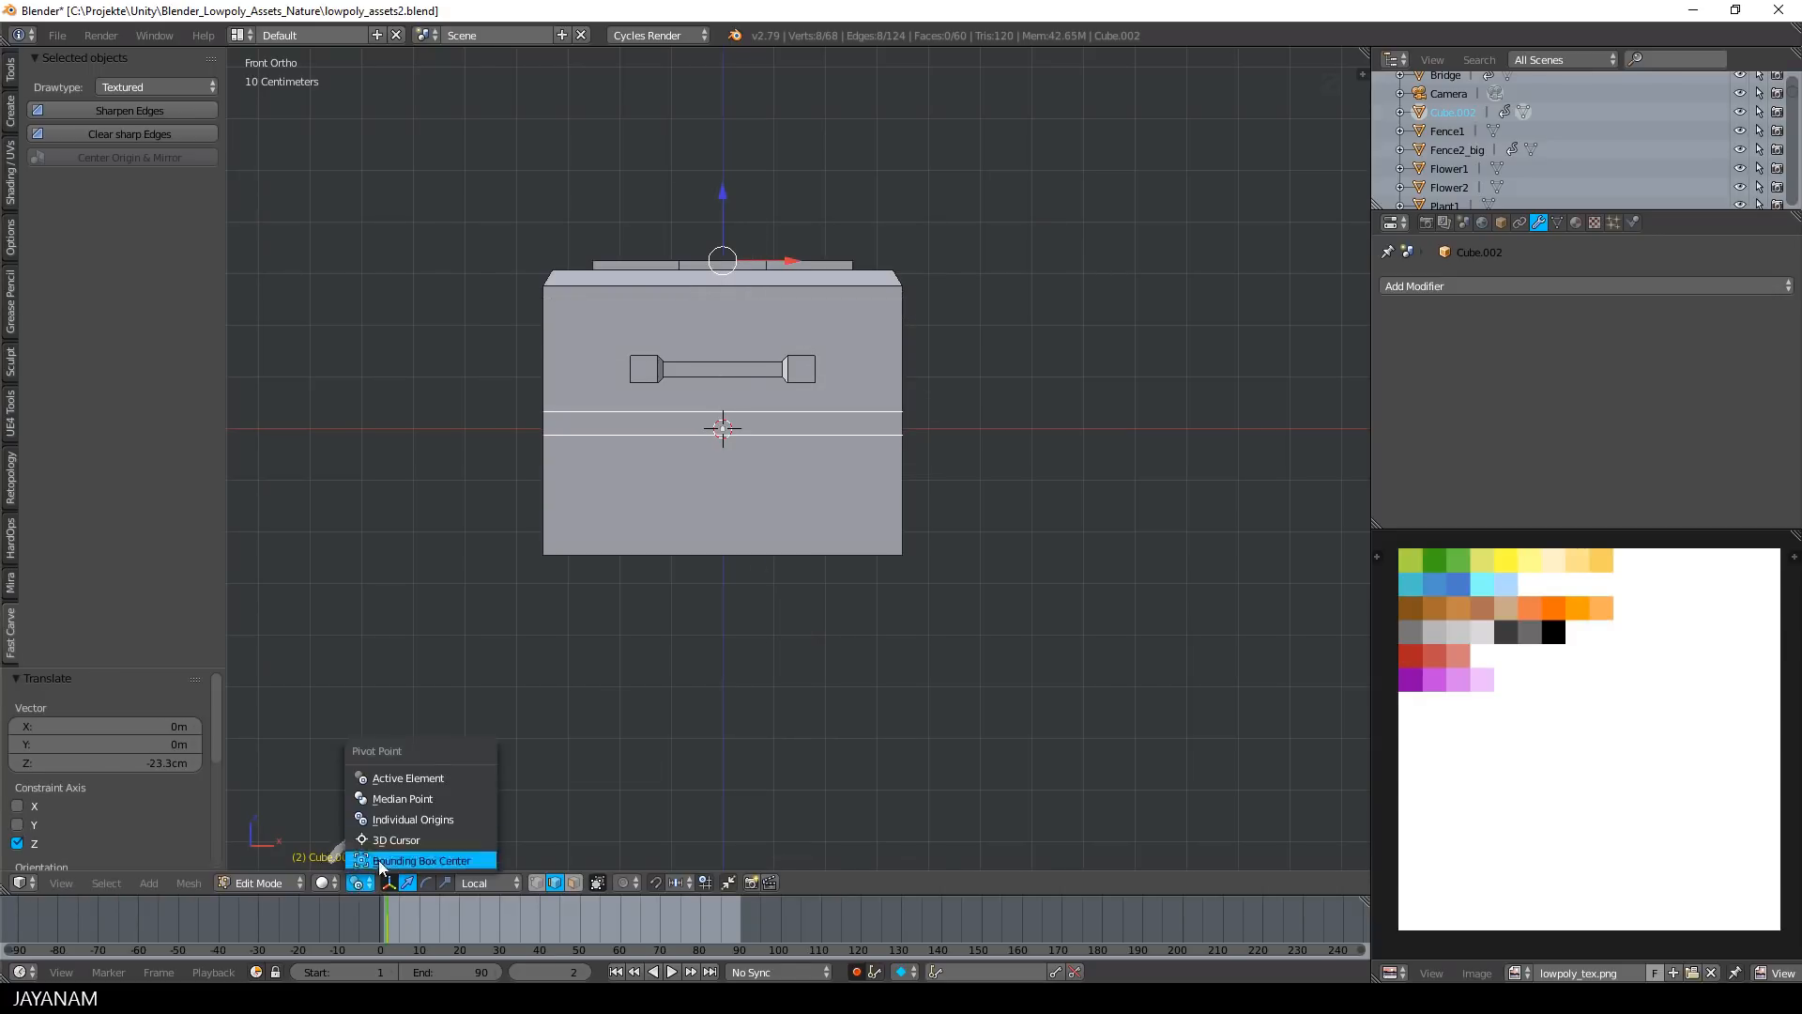
left_click(415, 798)
key("s")
key("z")
left_click(573, 882)
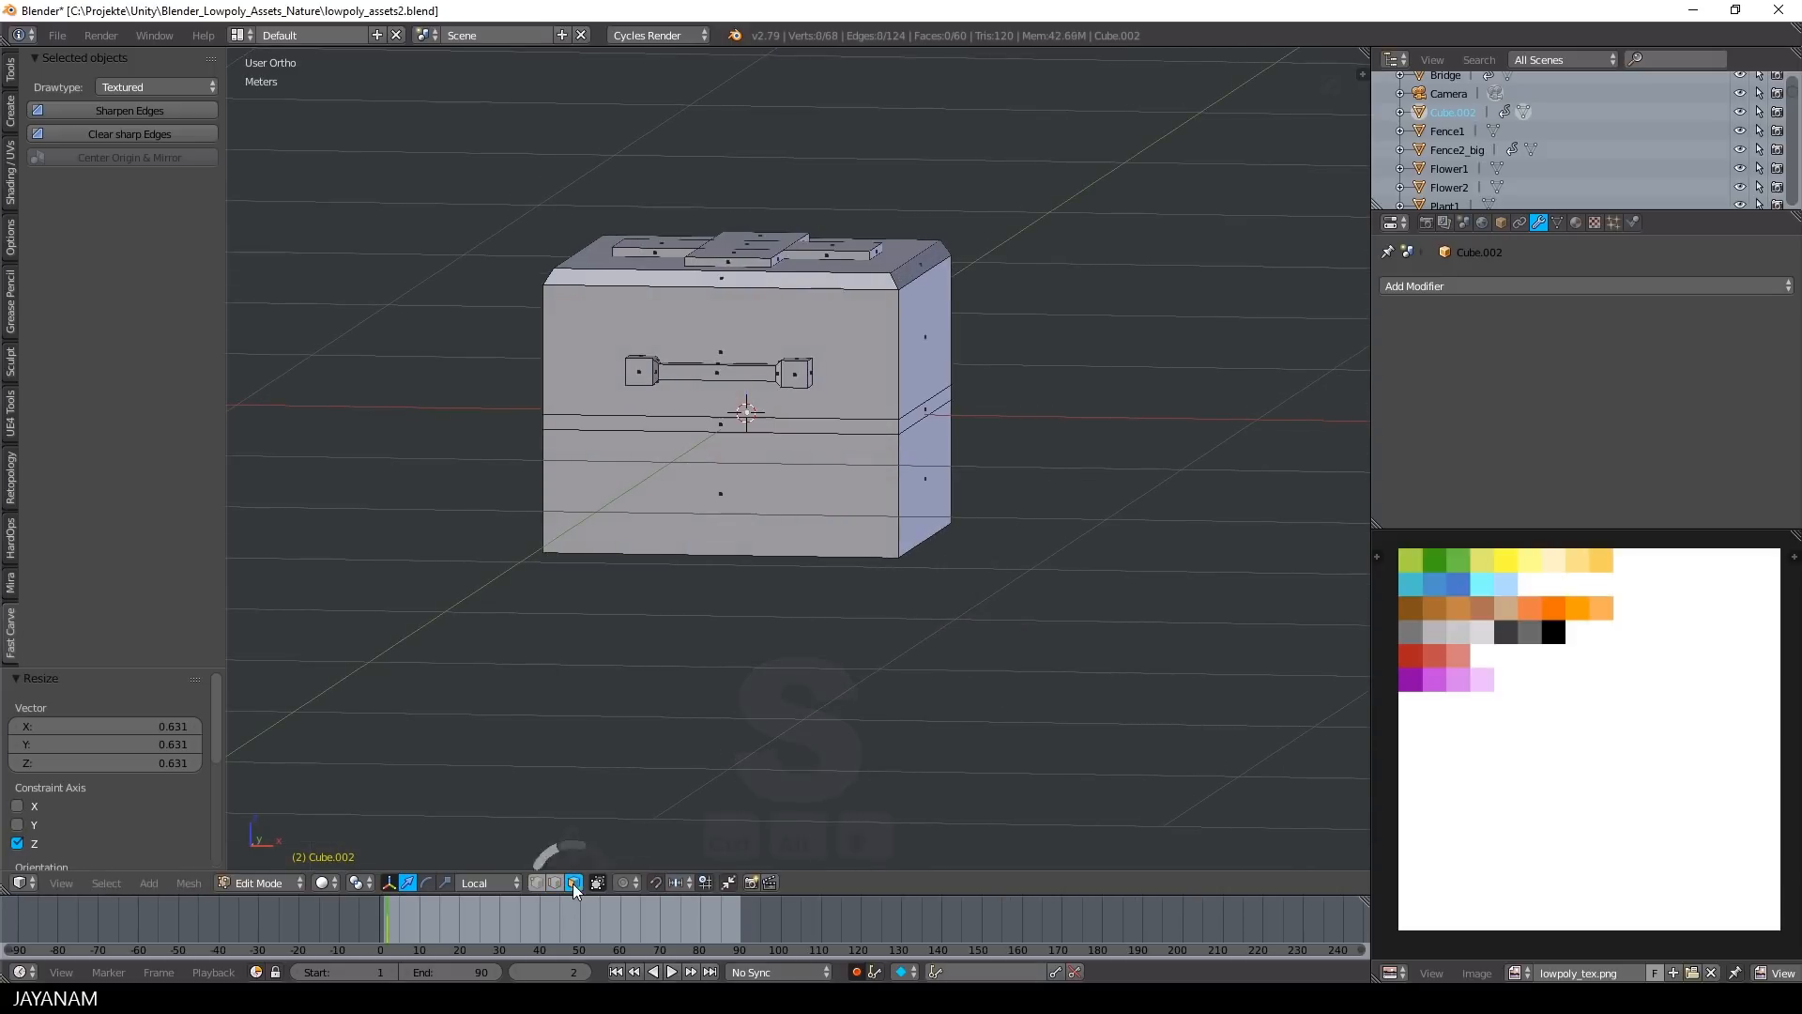
right_click(720, 425)
right_click(910, 421, "shift")
middle_click_drag(617, 496, 943, 594)
key("KP_1")
key("a")
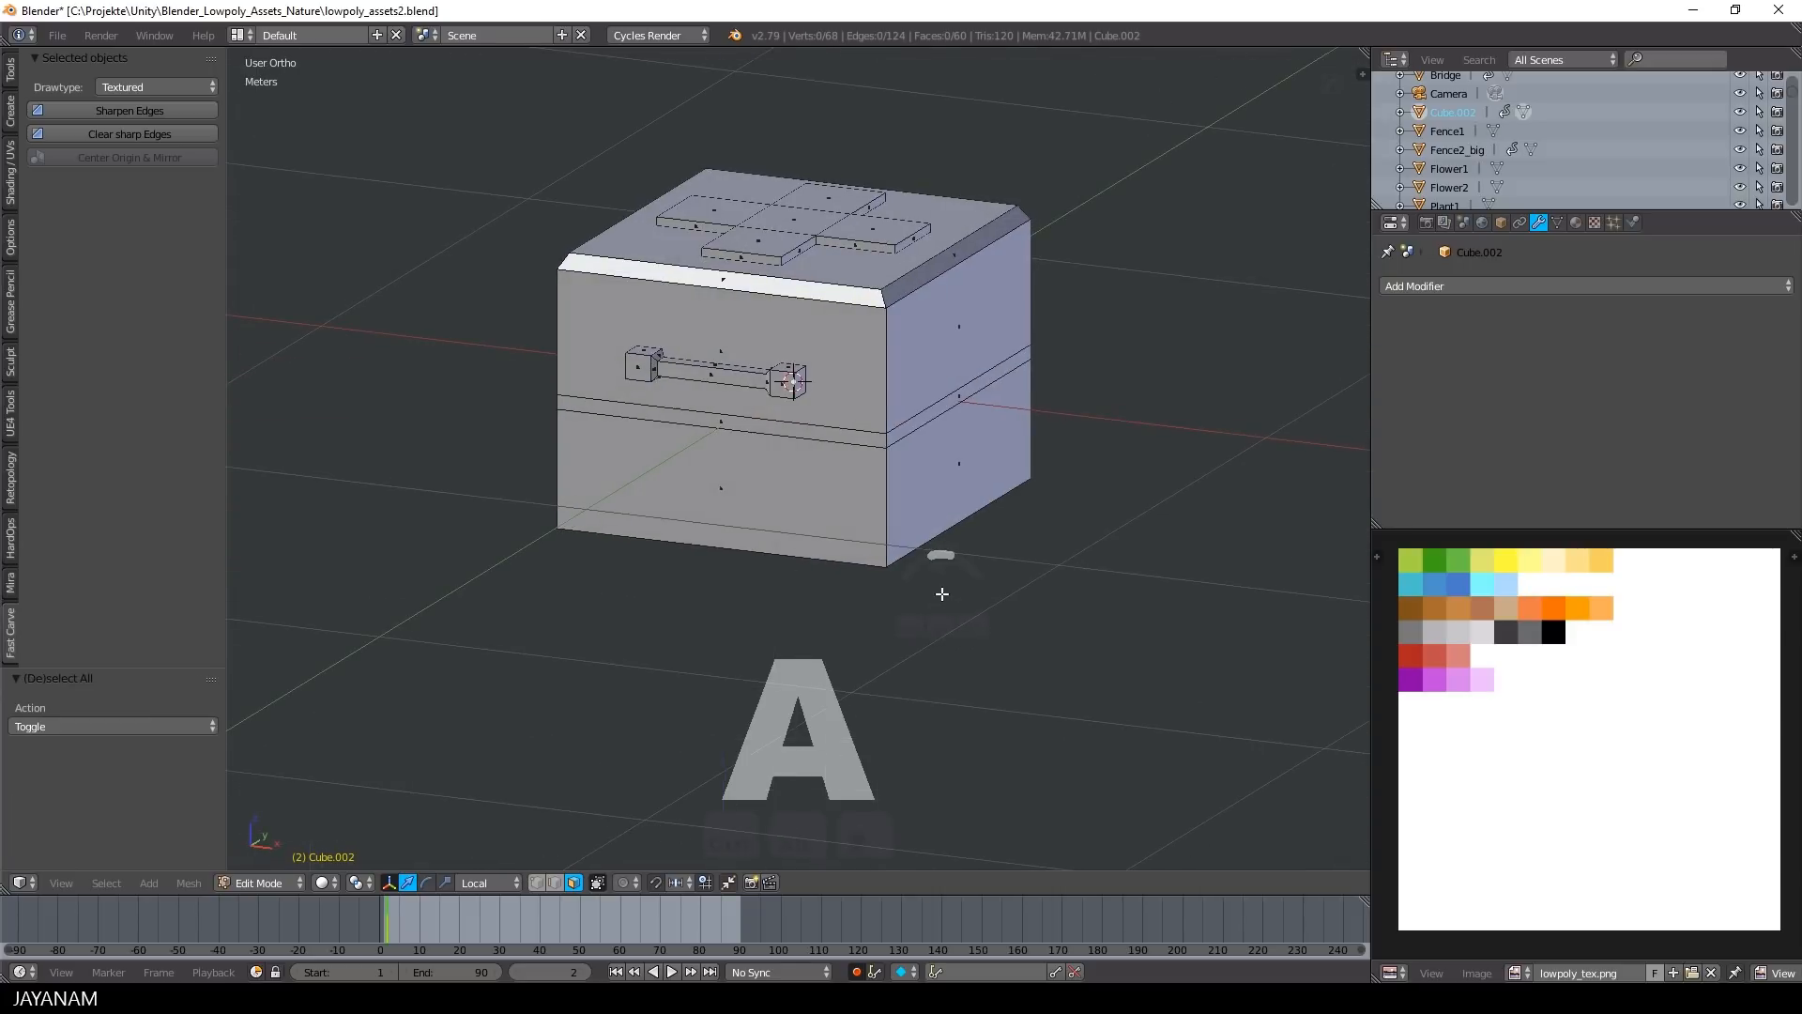
Reset the UVs of all faces of the mesh and scale the UV square down to about 0.057
key("a")
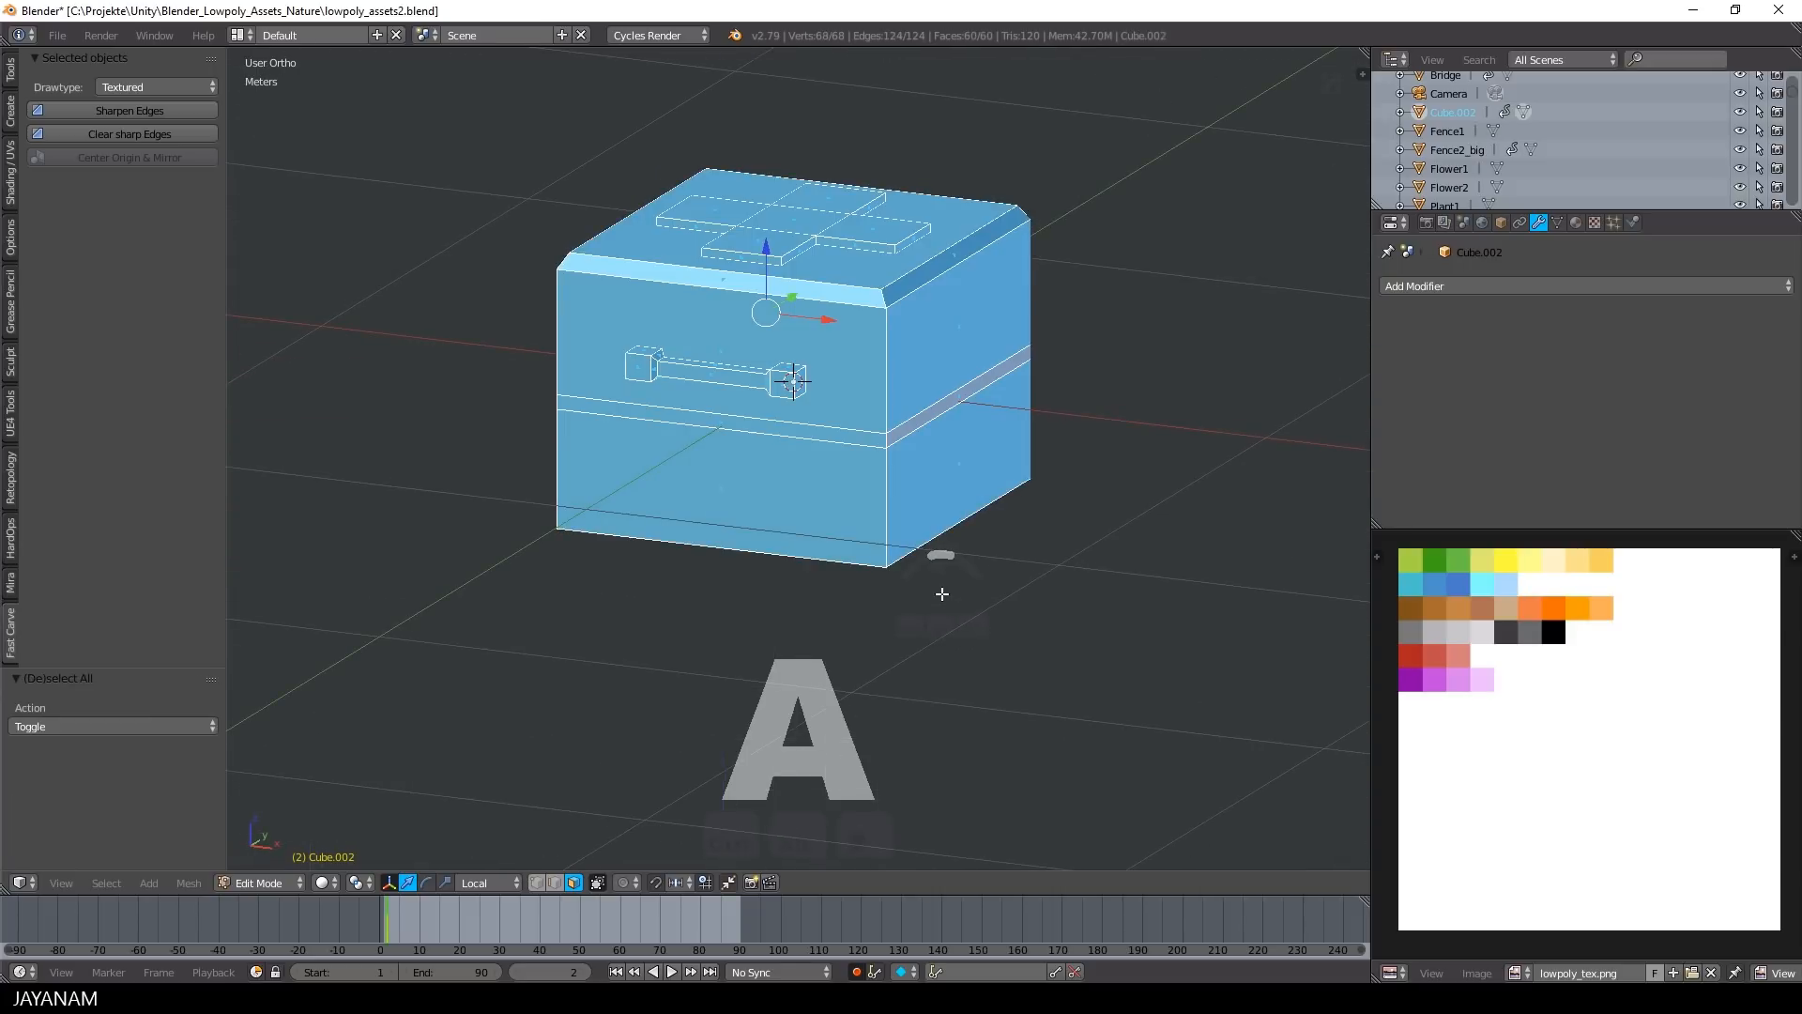
key("u")
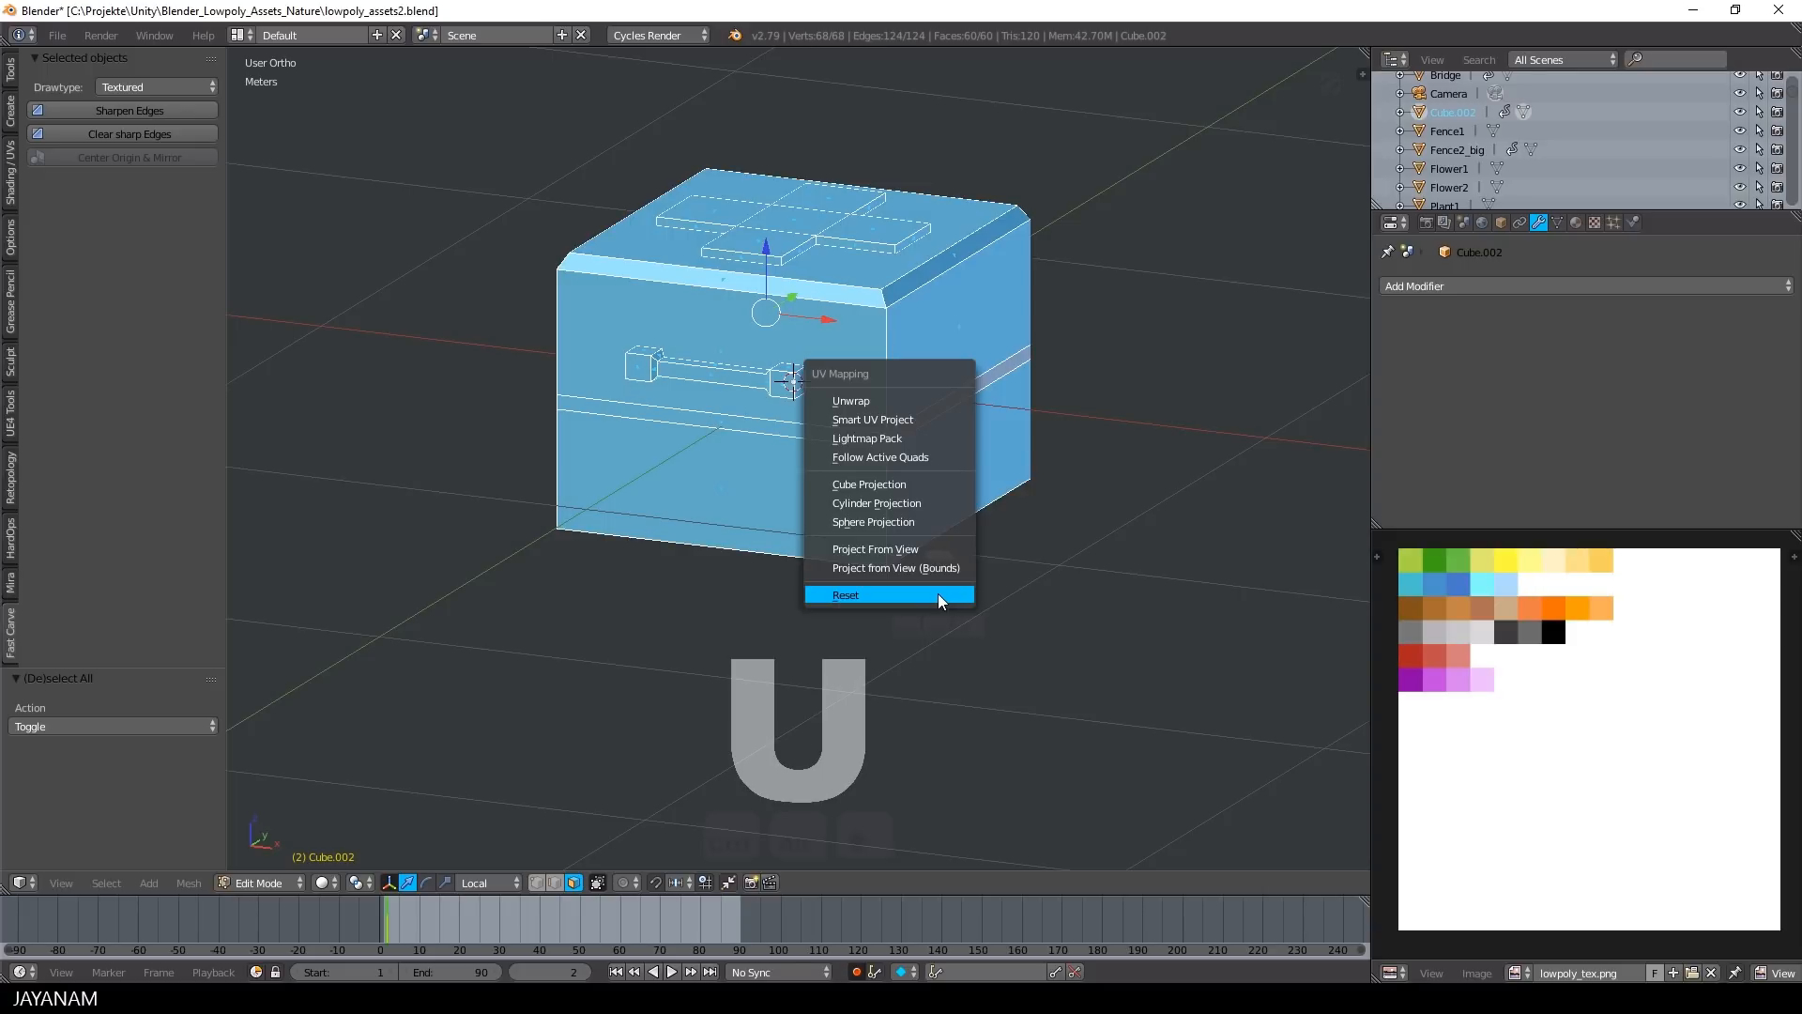
left_click(938, 593)
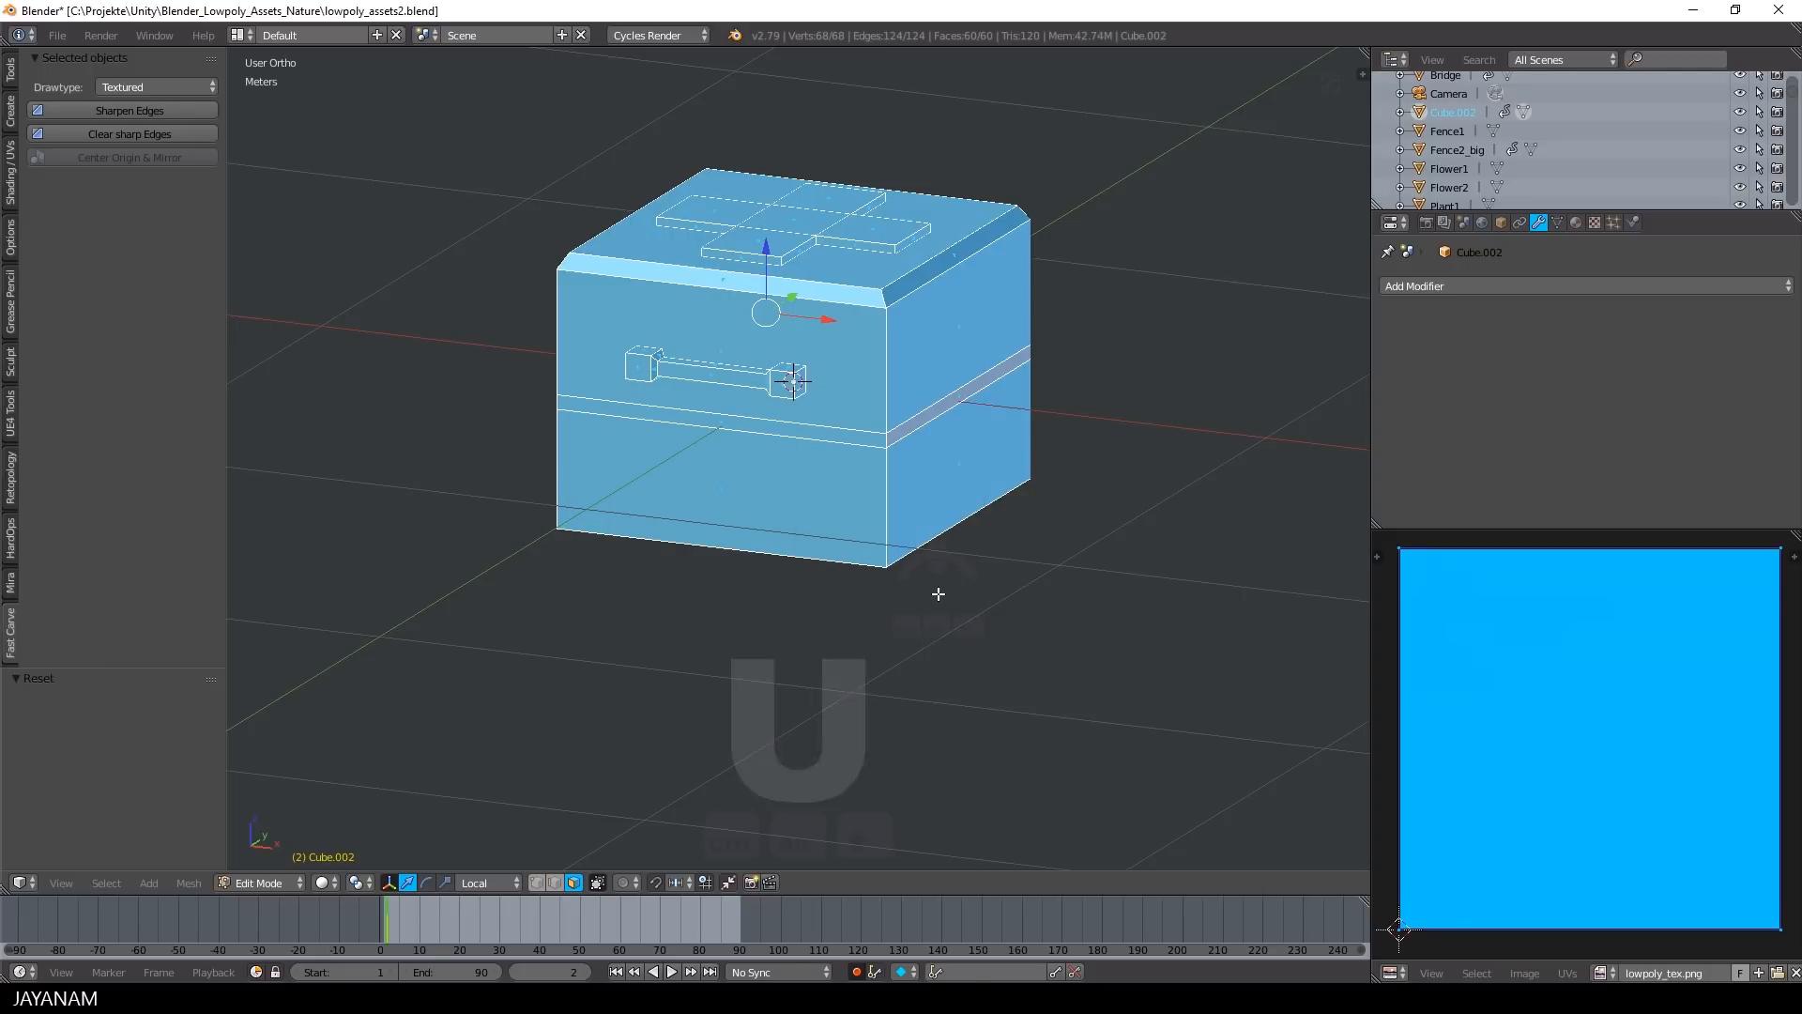
scroll(1610, 702, "down", 1)
scroll(1629, 737, "down", 2)
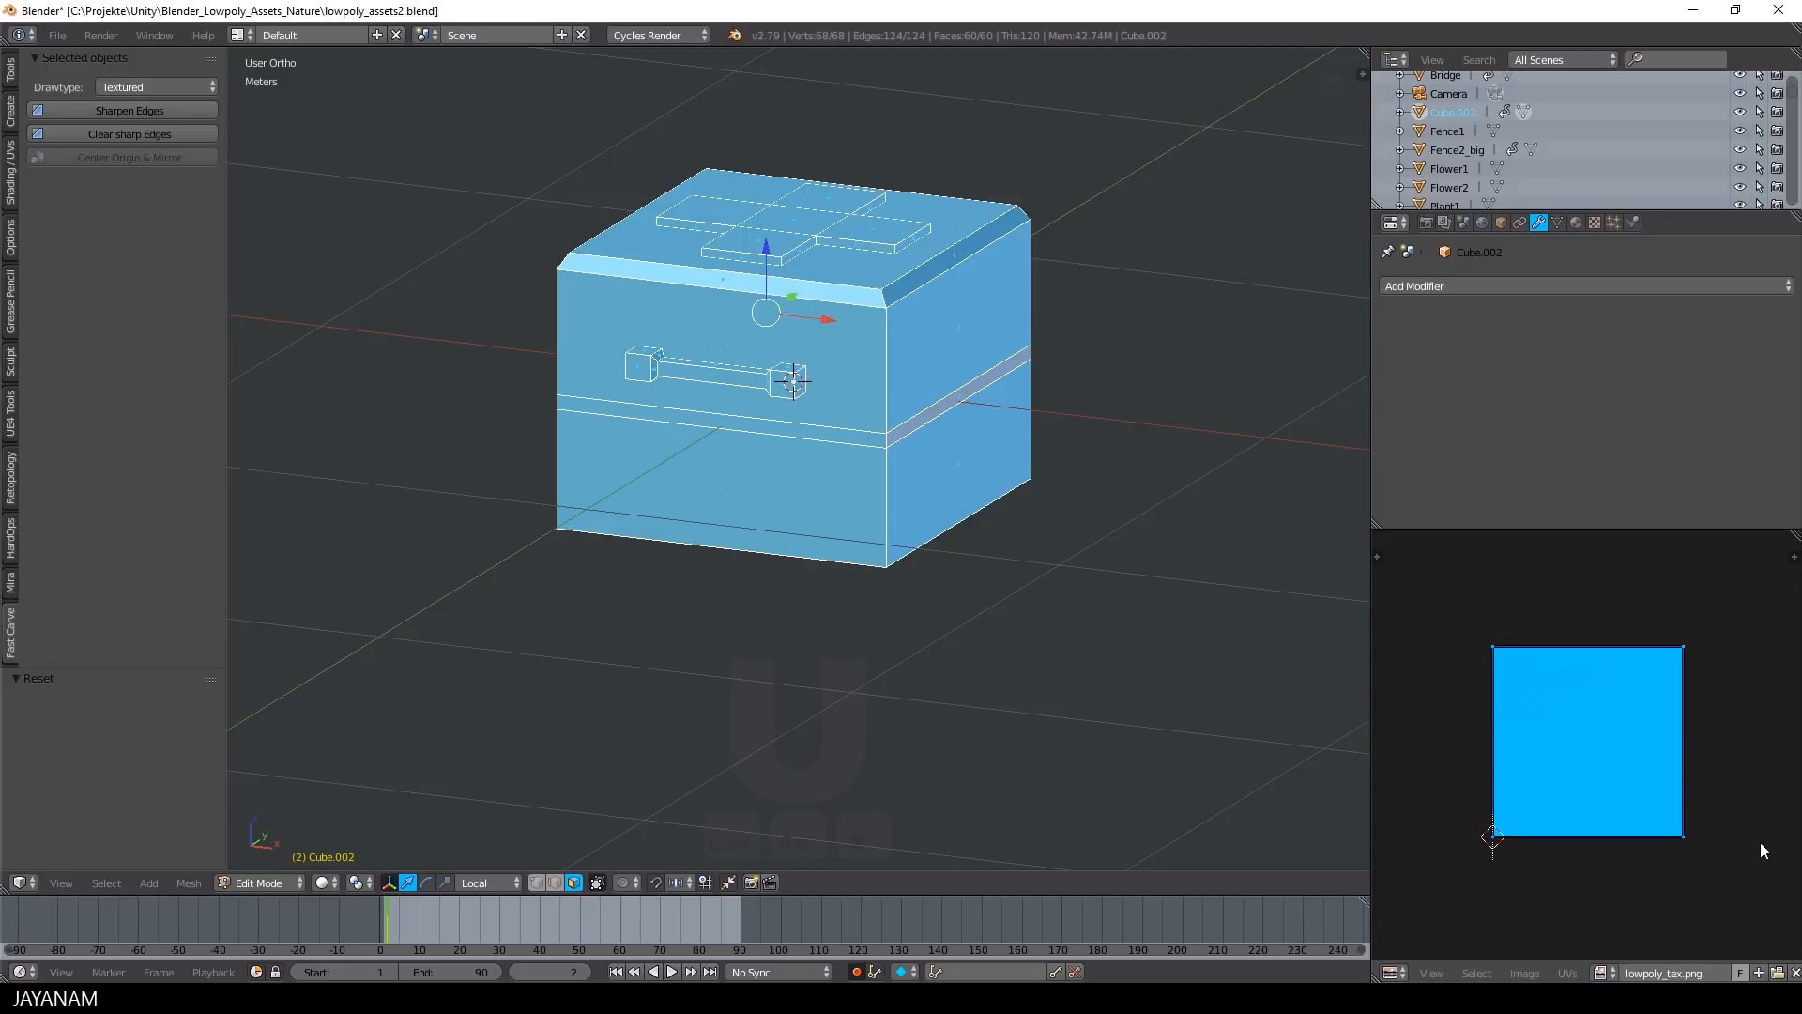
key("s")
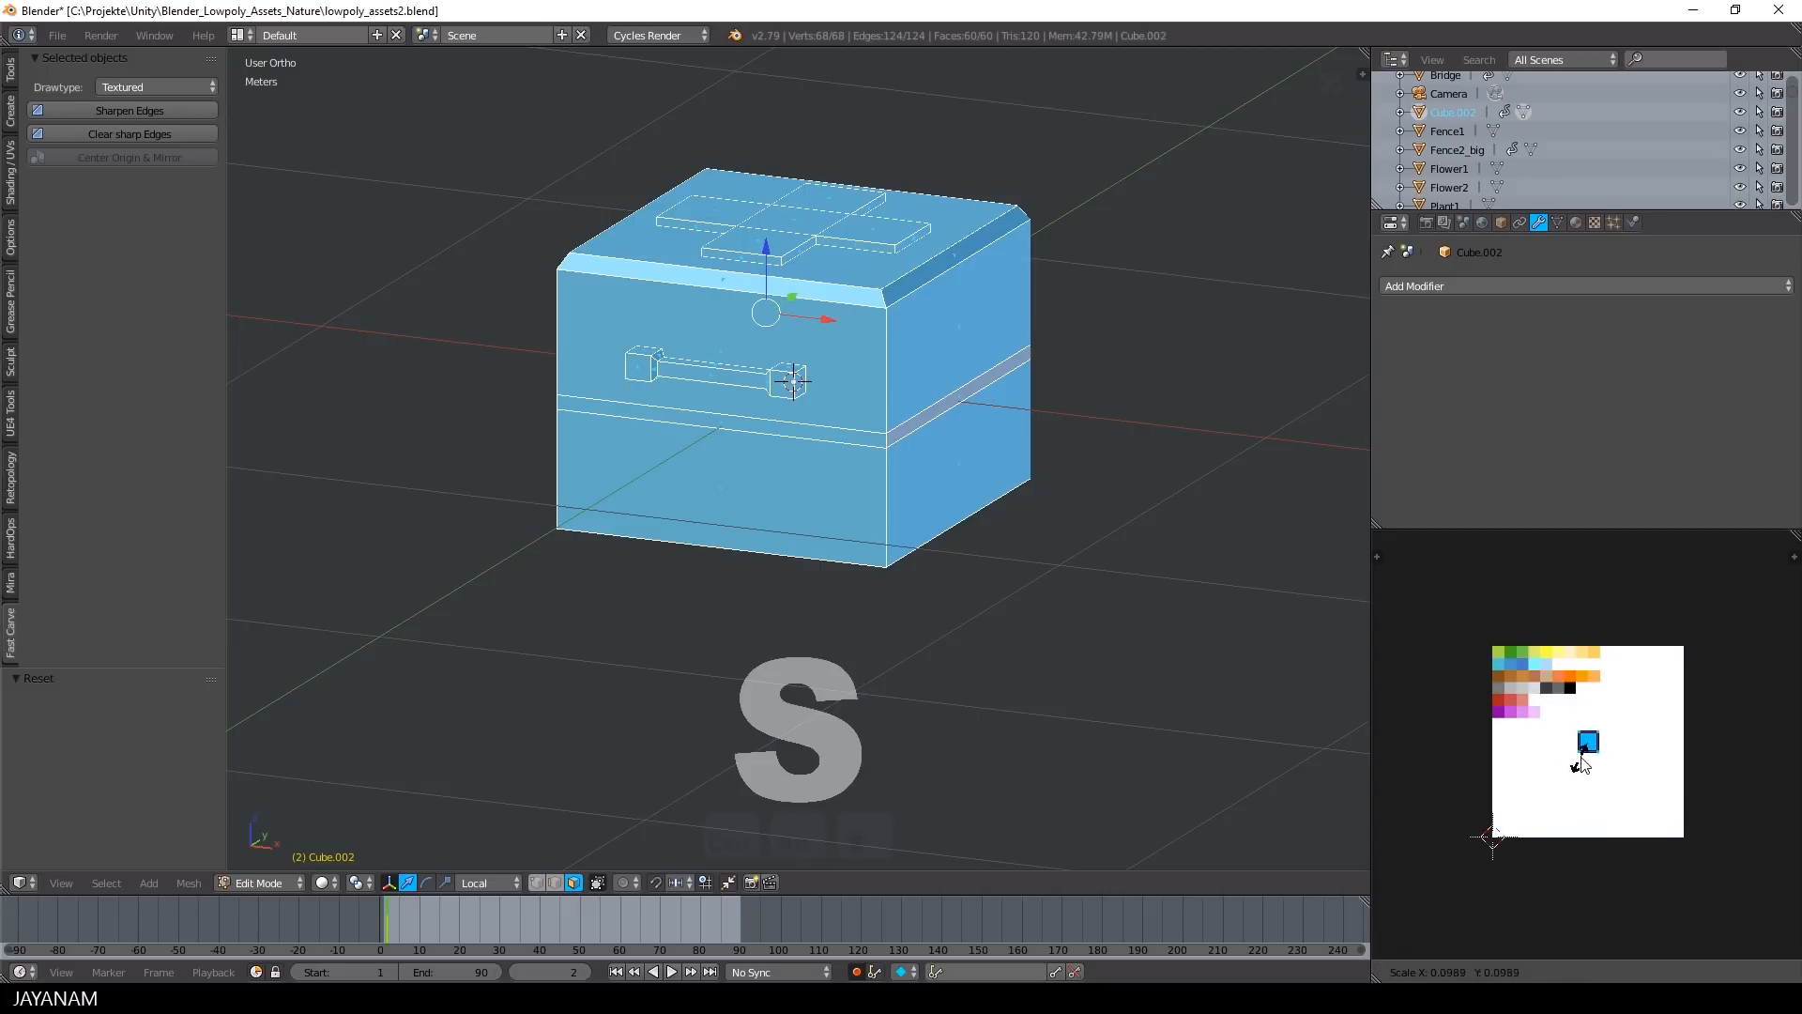
left_click(1601, 754)
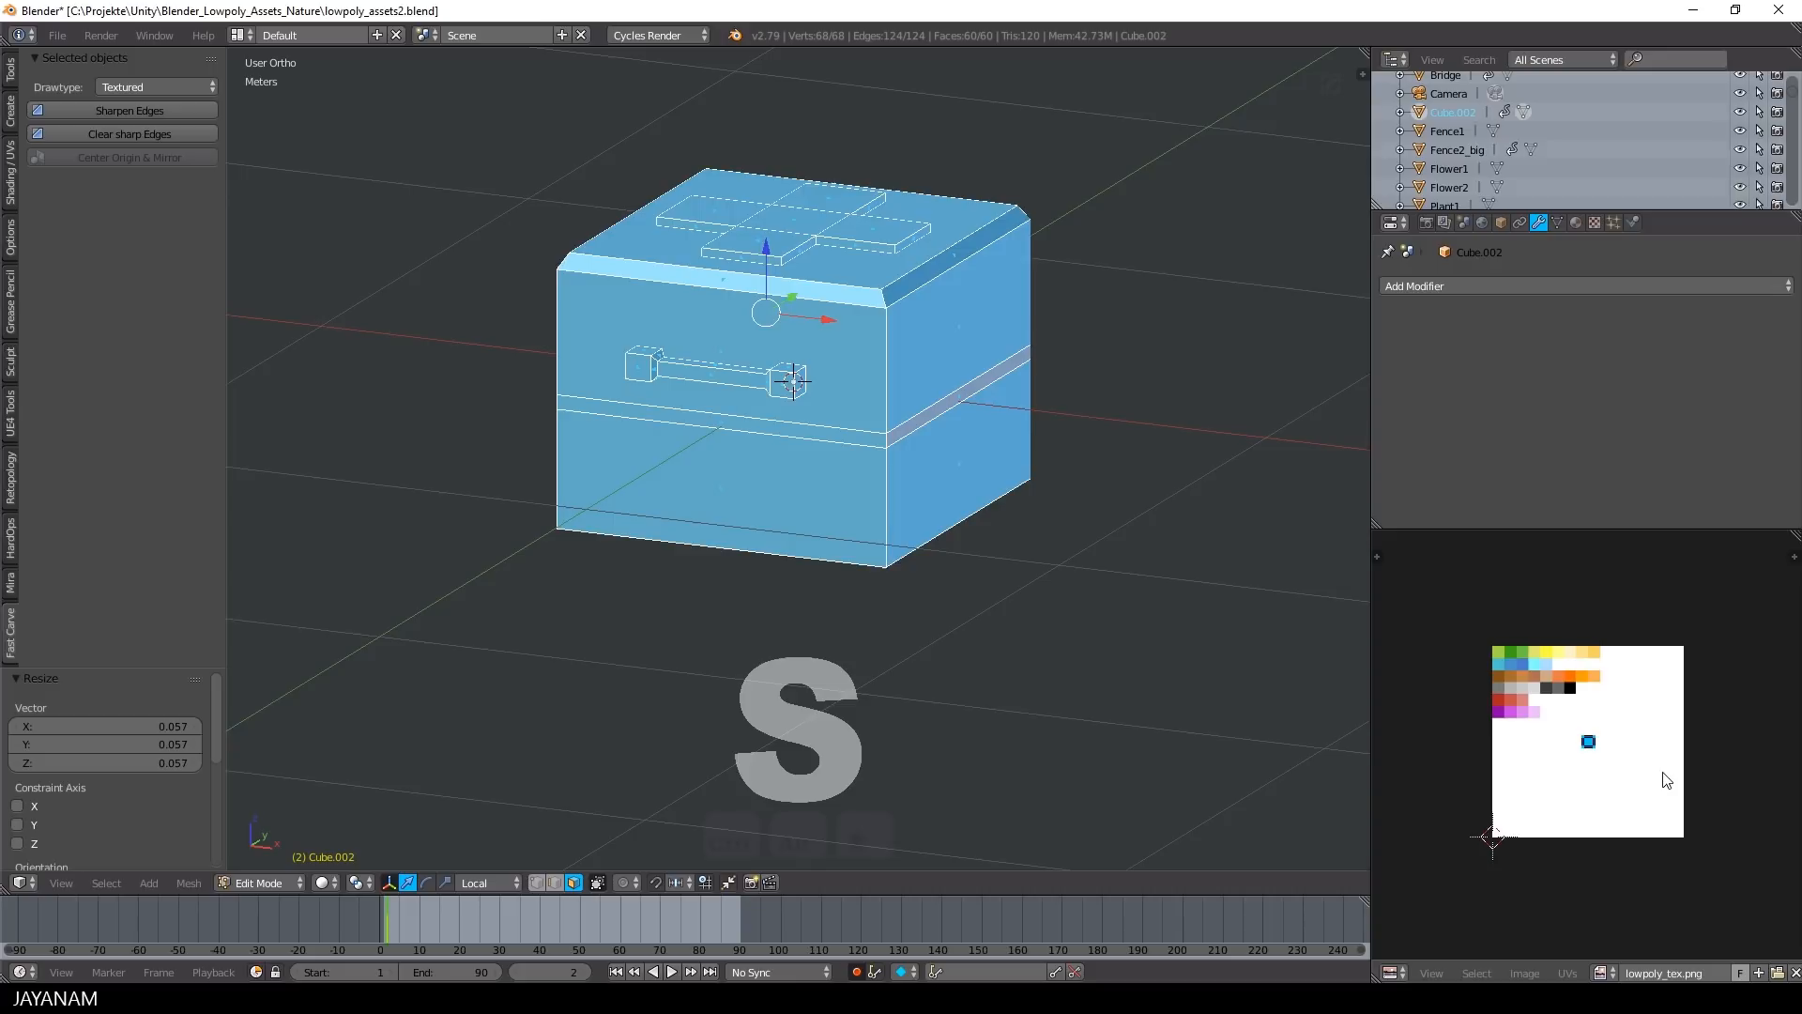
Scale all UVs again to about 0.460 and move them onto the white area beside the palette's first colour row
middle_click_drag(1668, 755, 1710, 829)
scroll(1635, 721, "up", 4)
scroll(1709, 829, "up", 1)
key("s")
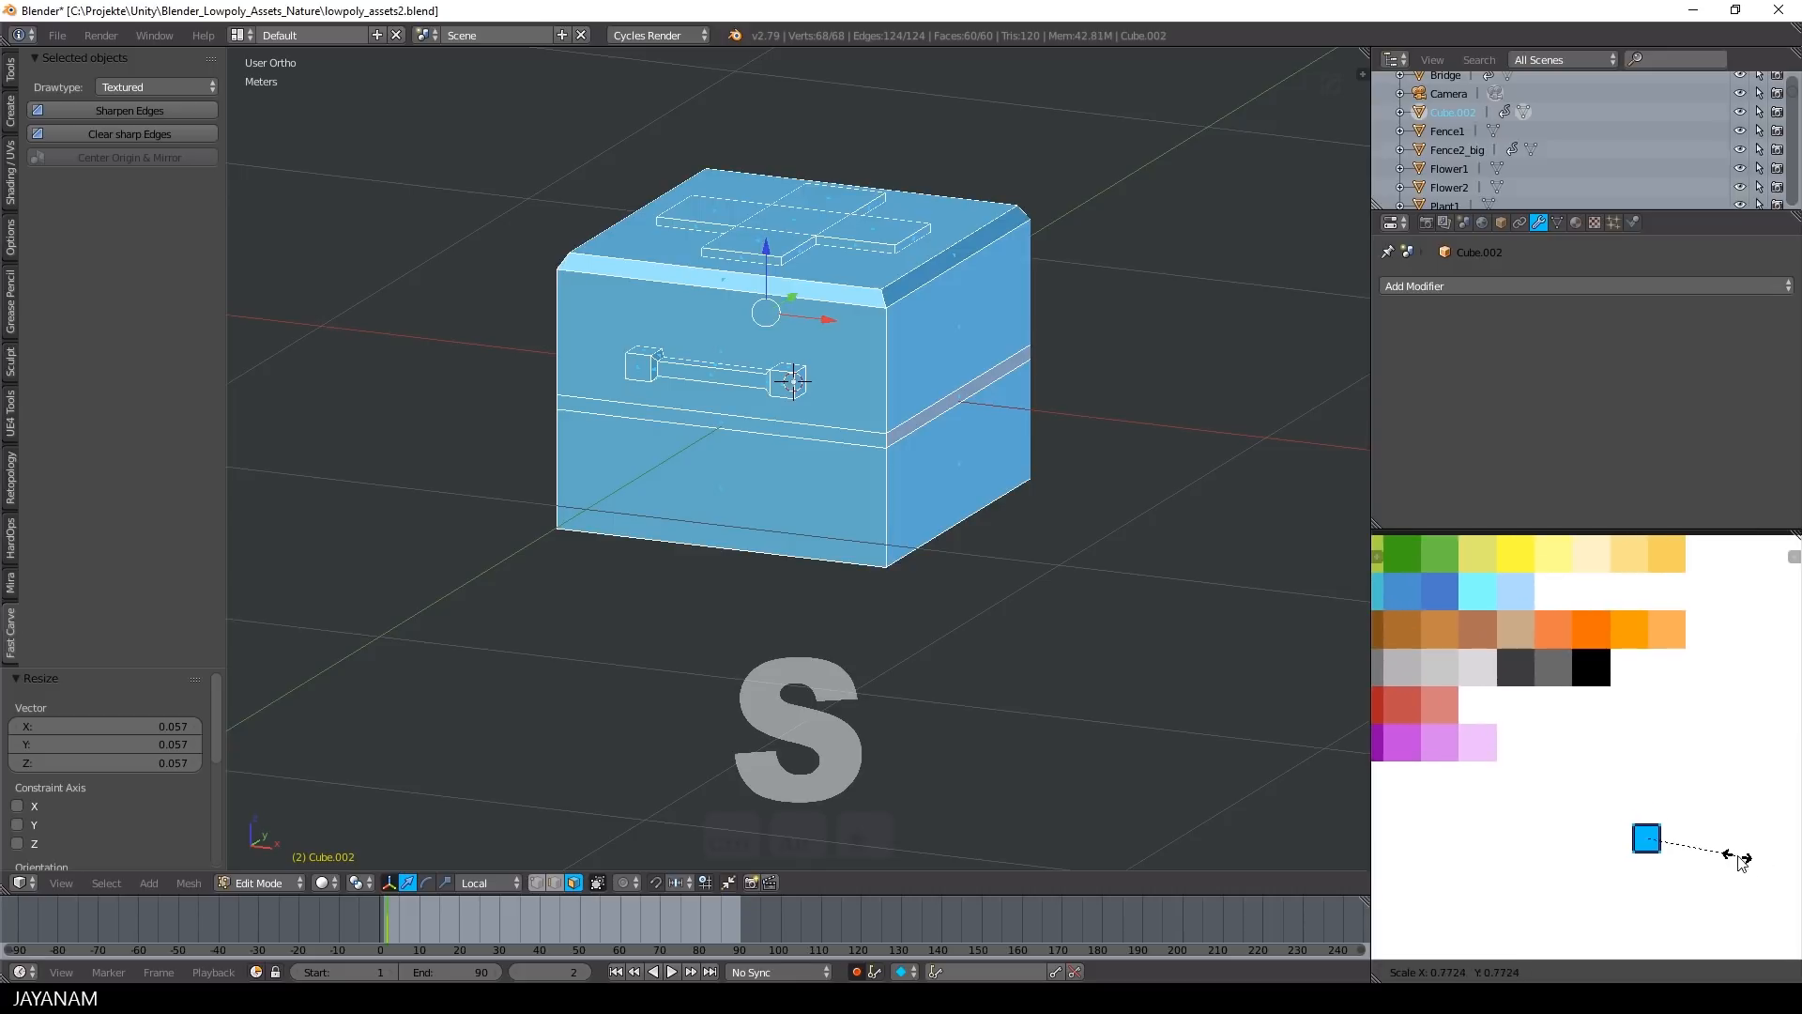
left_click(1703, 862)
key("g")
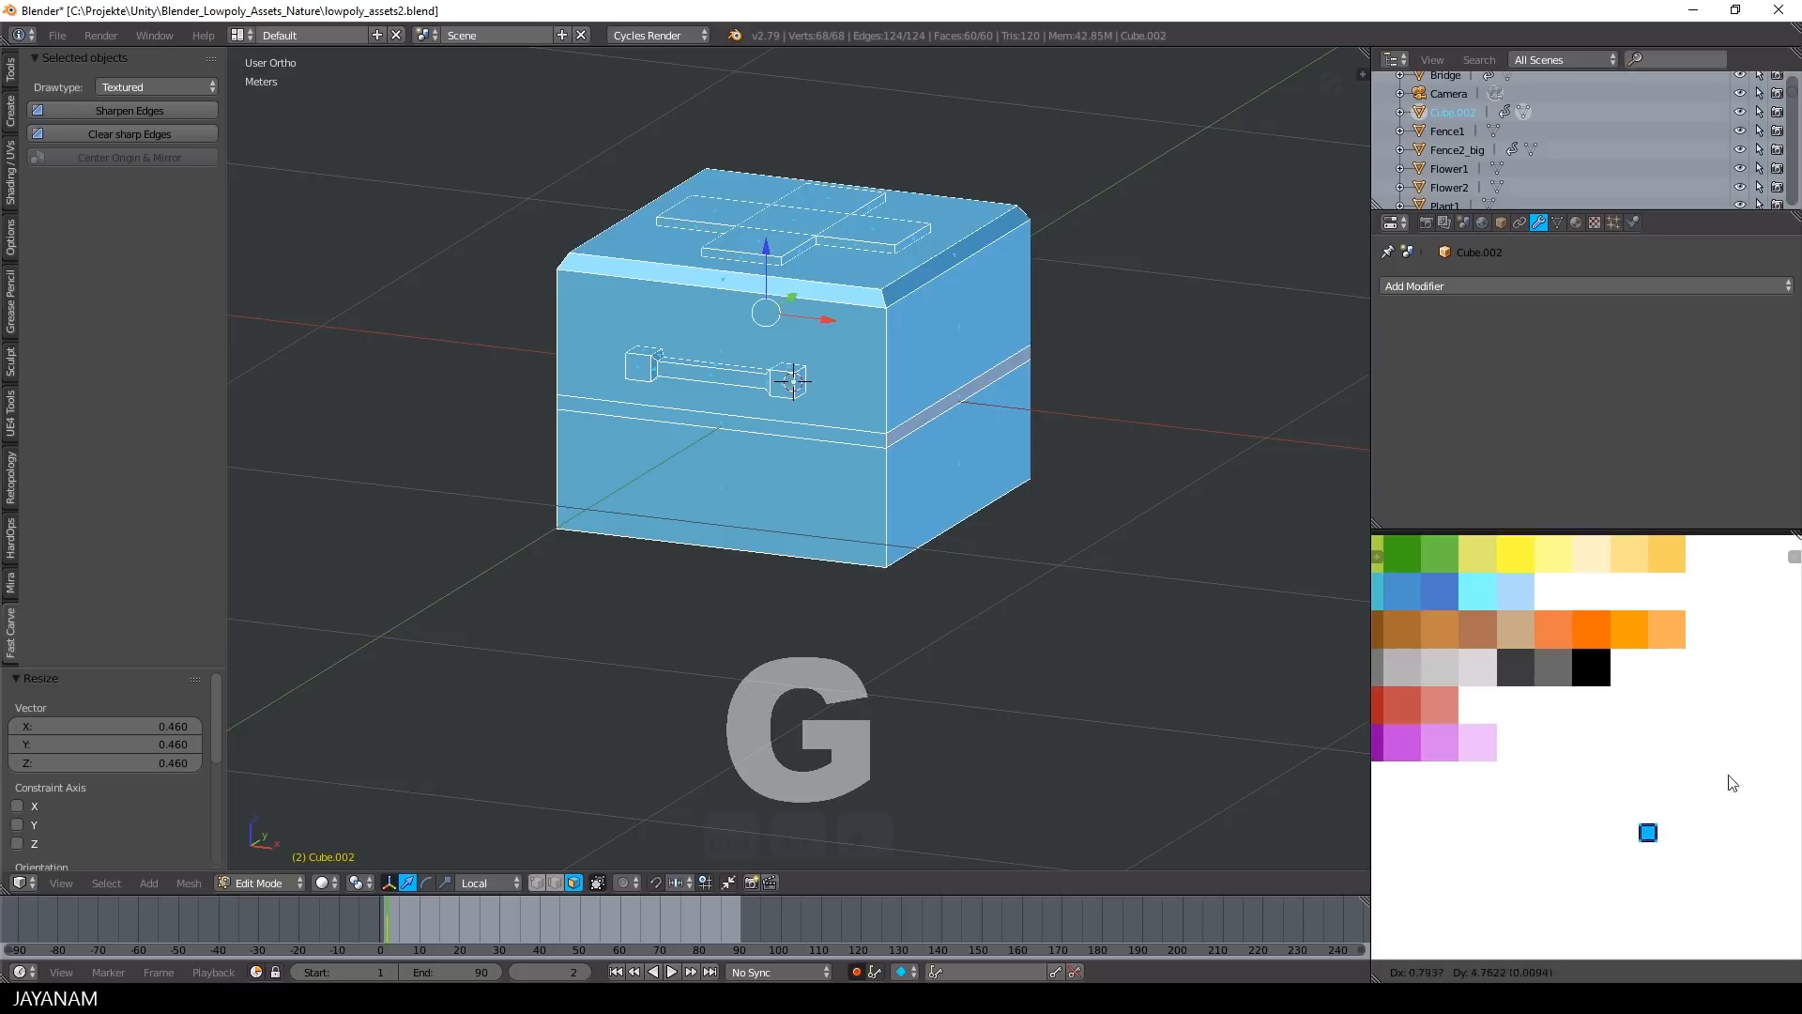
left_click(1764, 575)
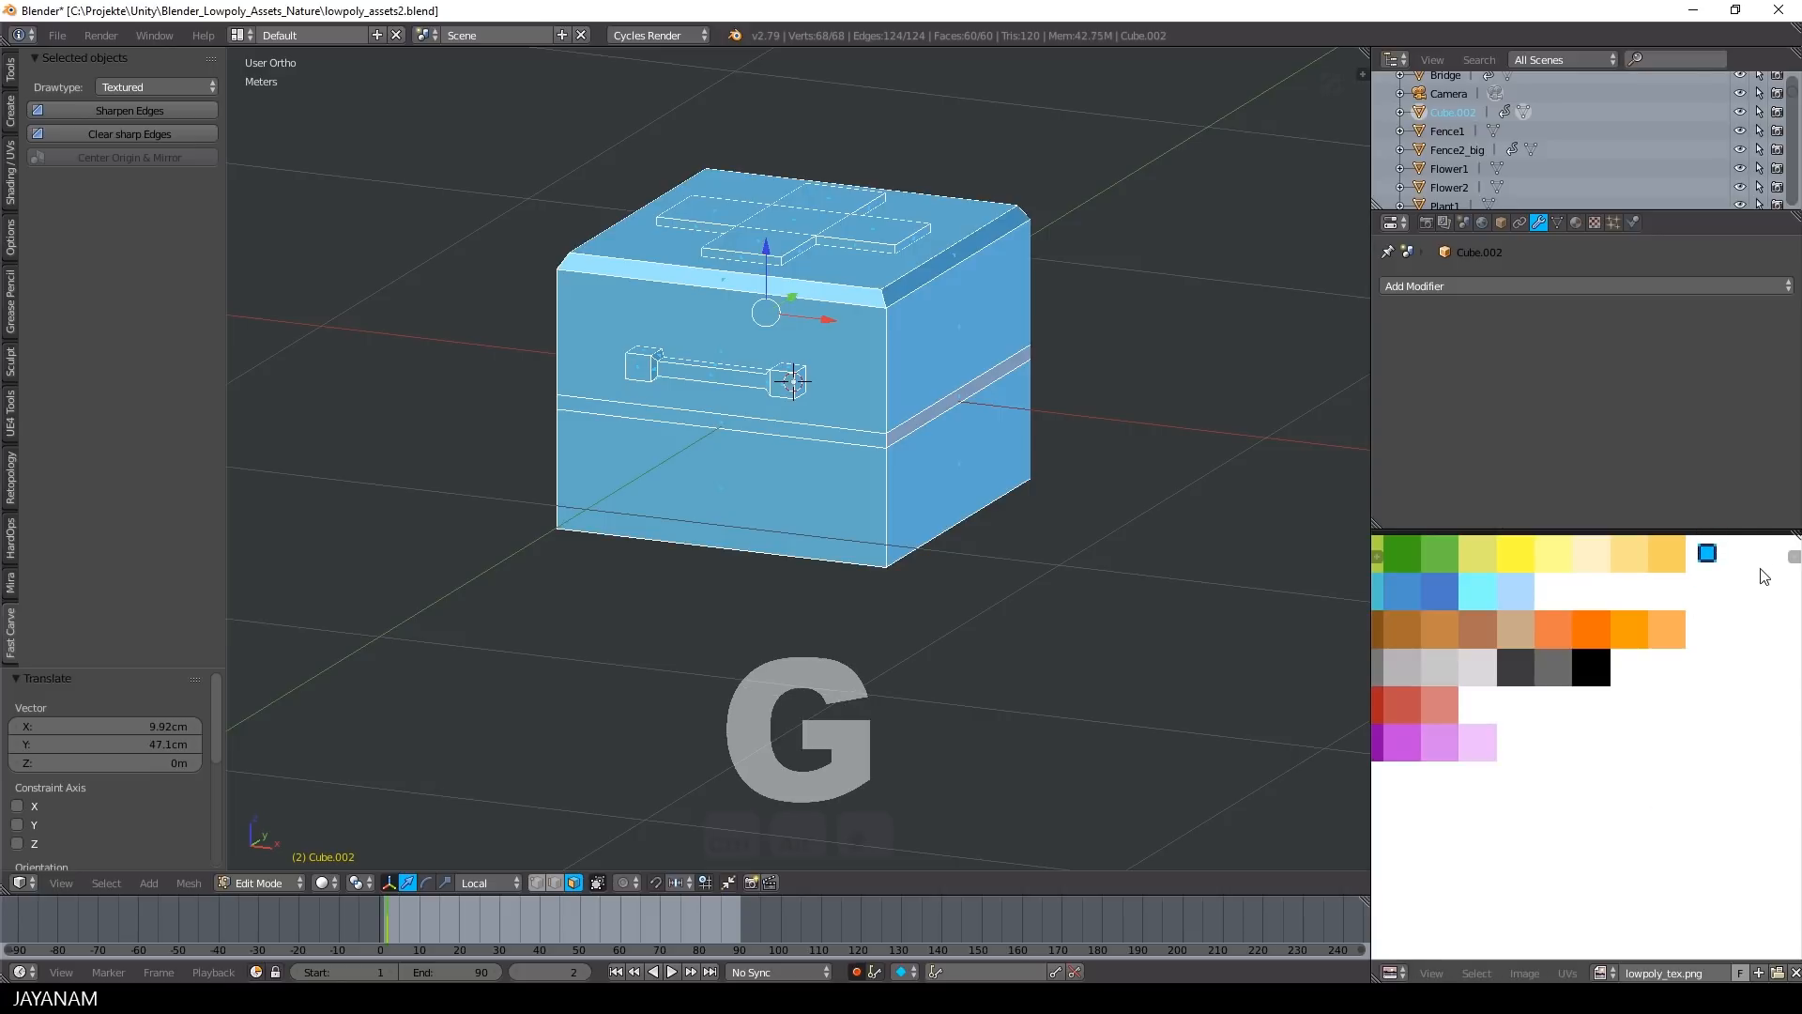
Select only the linked handle faces and move their UVs onto the dark grey swatch next to black
middle_click_drag(916, 443, 893, 469)
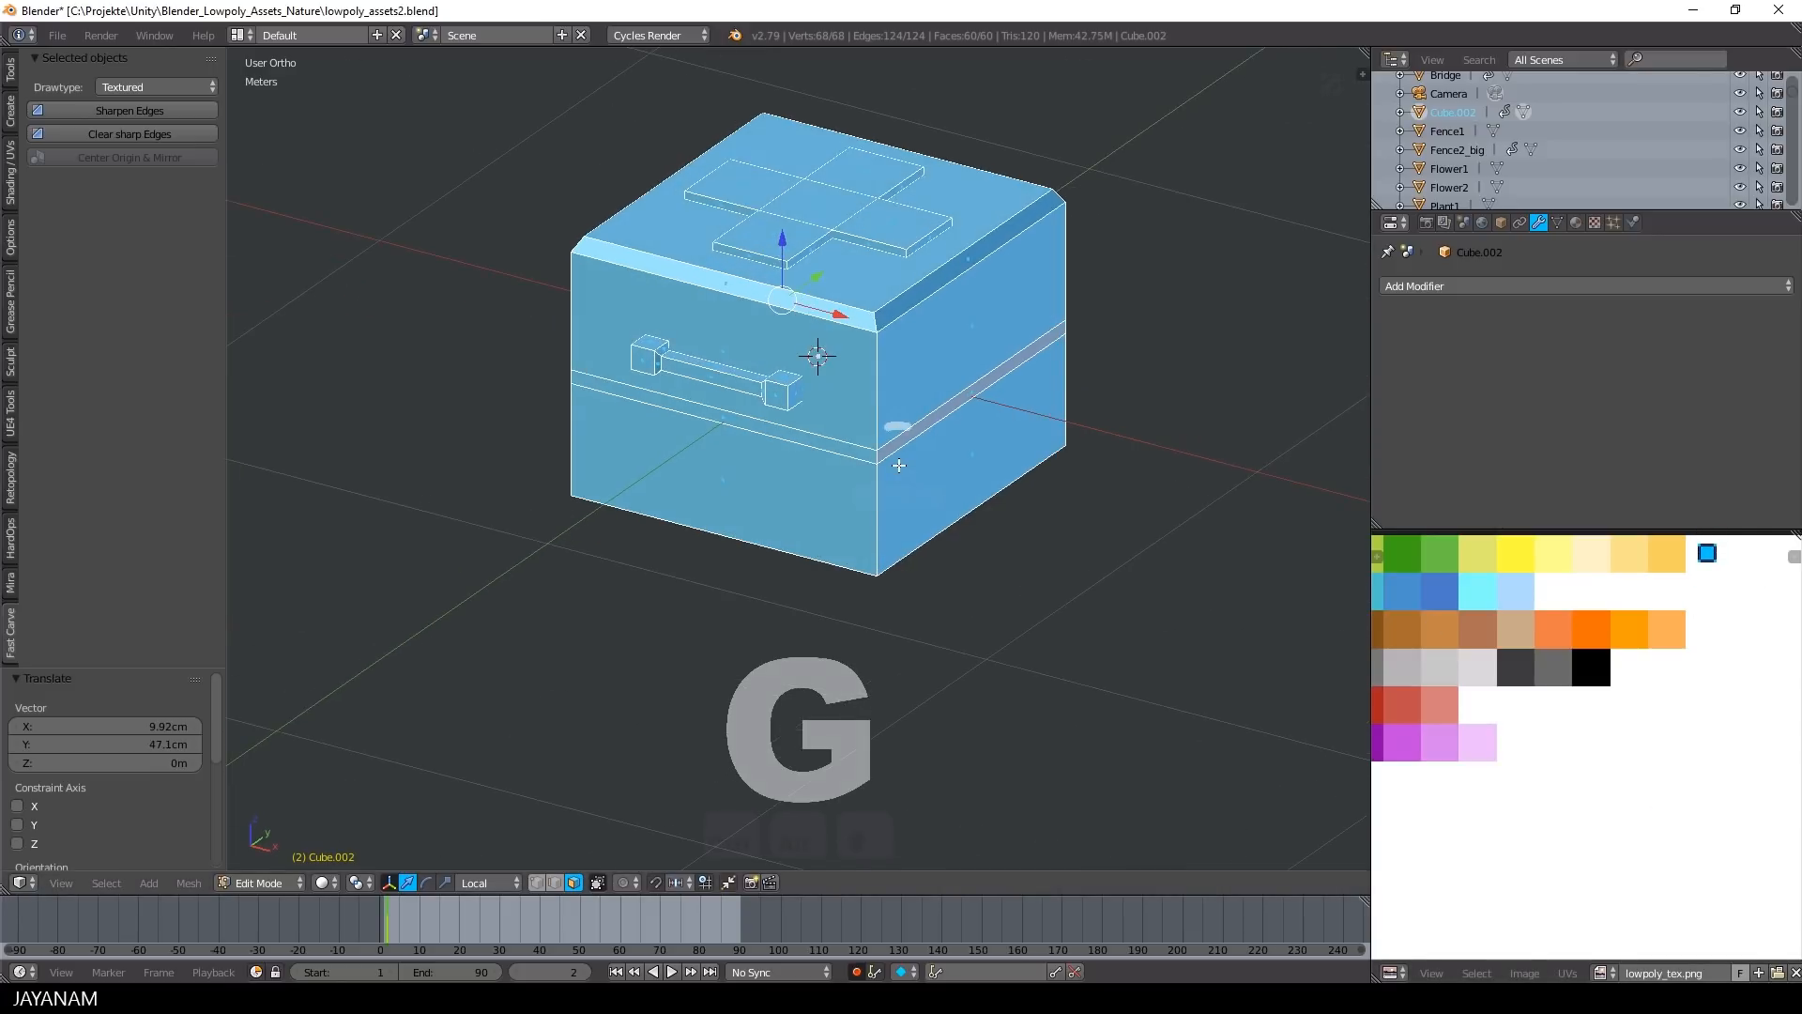
key("a")
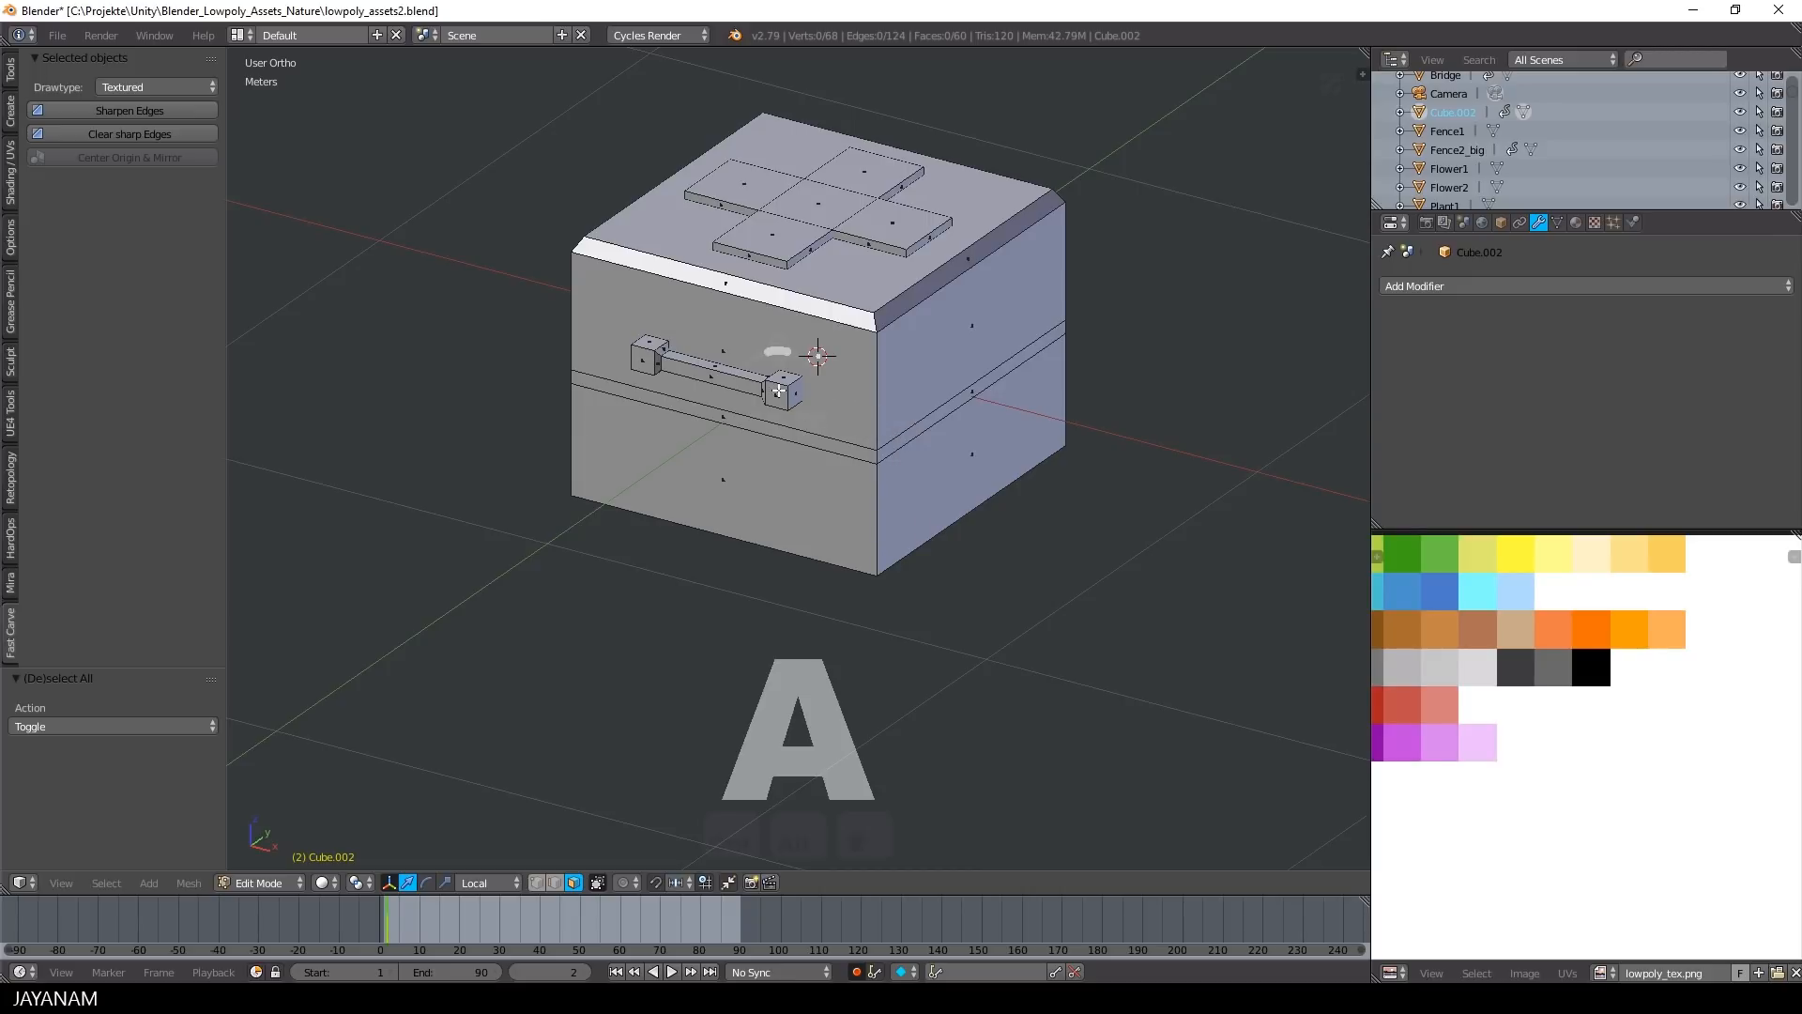
key("l")
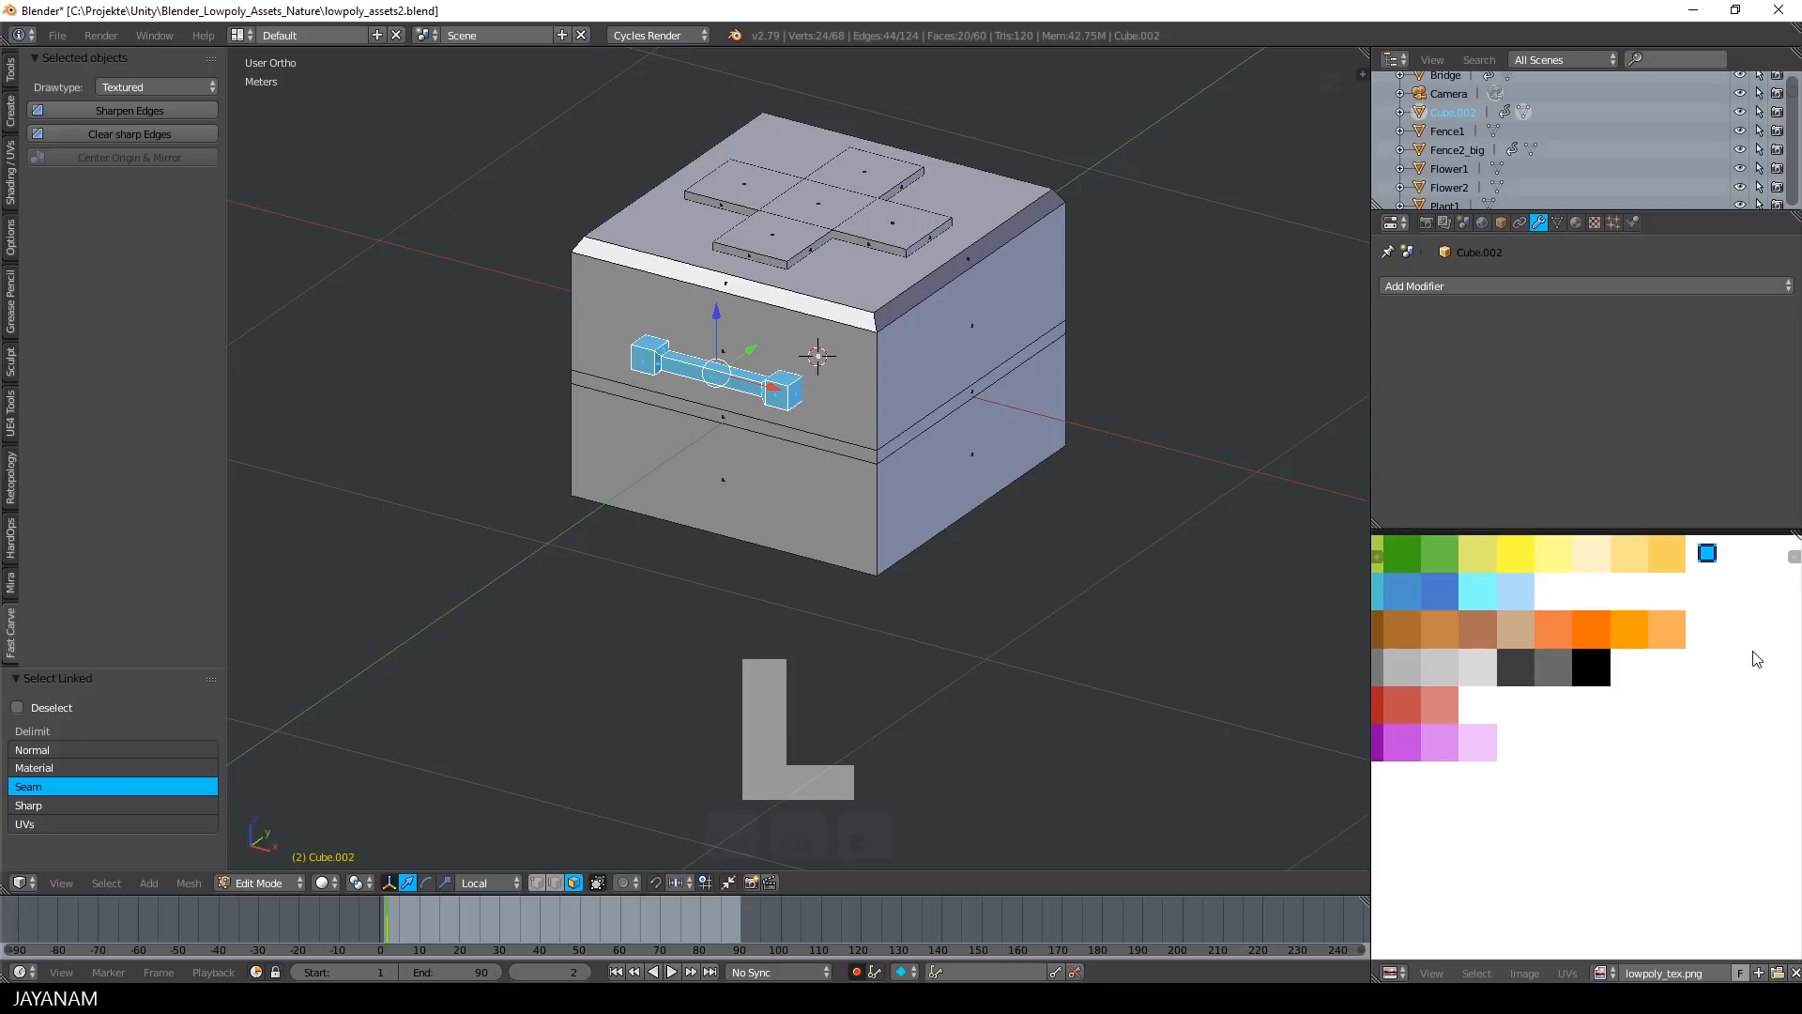
key("g")
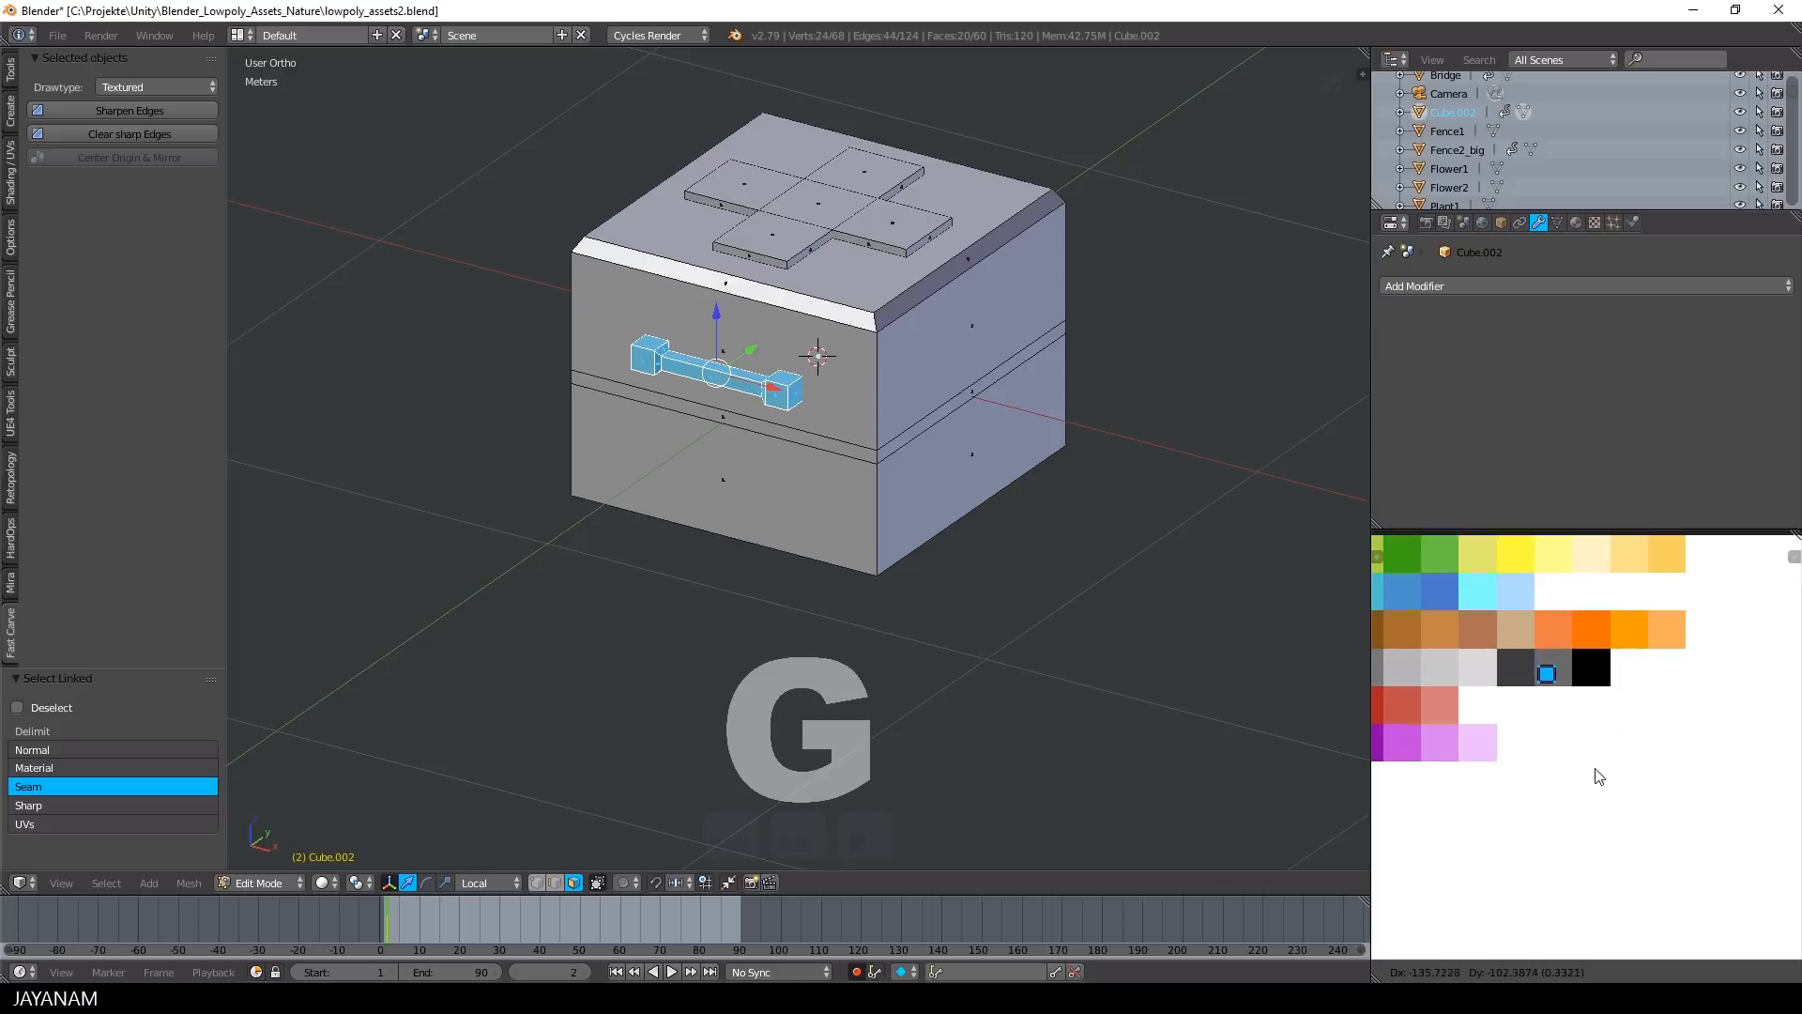
left_click(1600, 770)
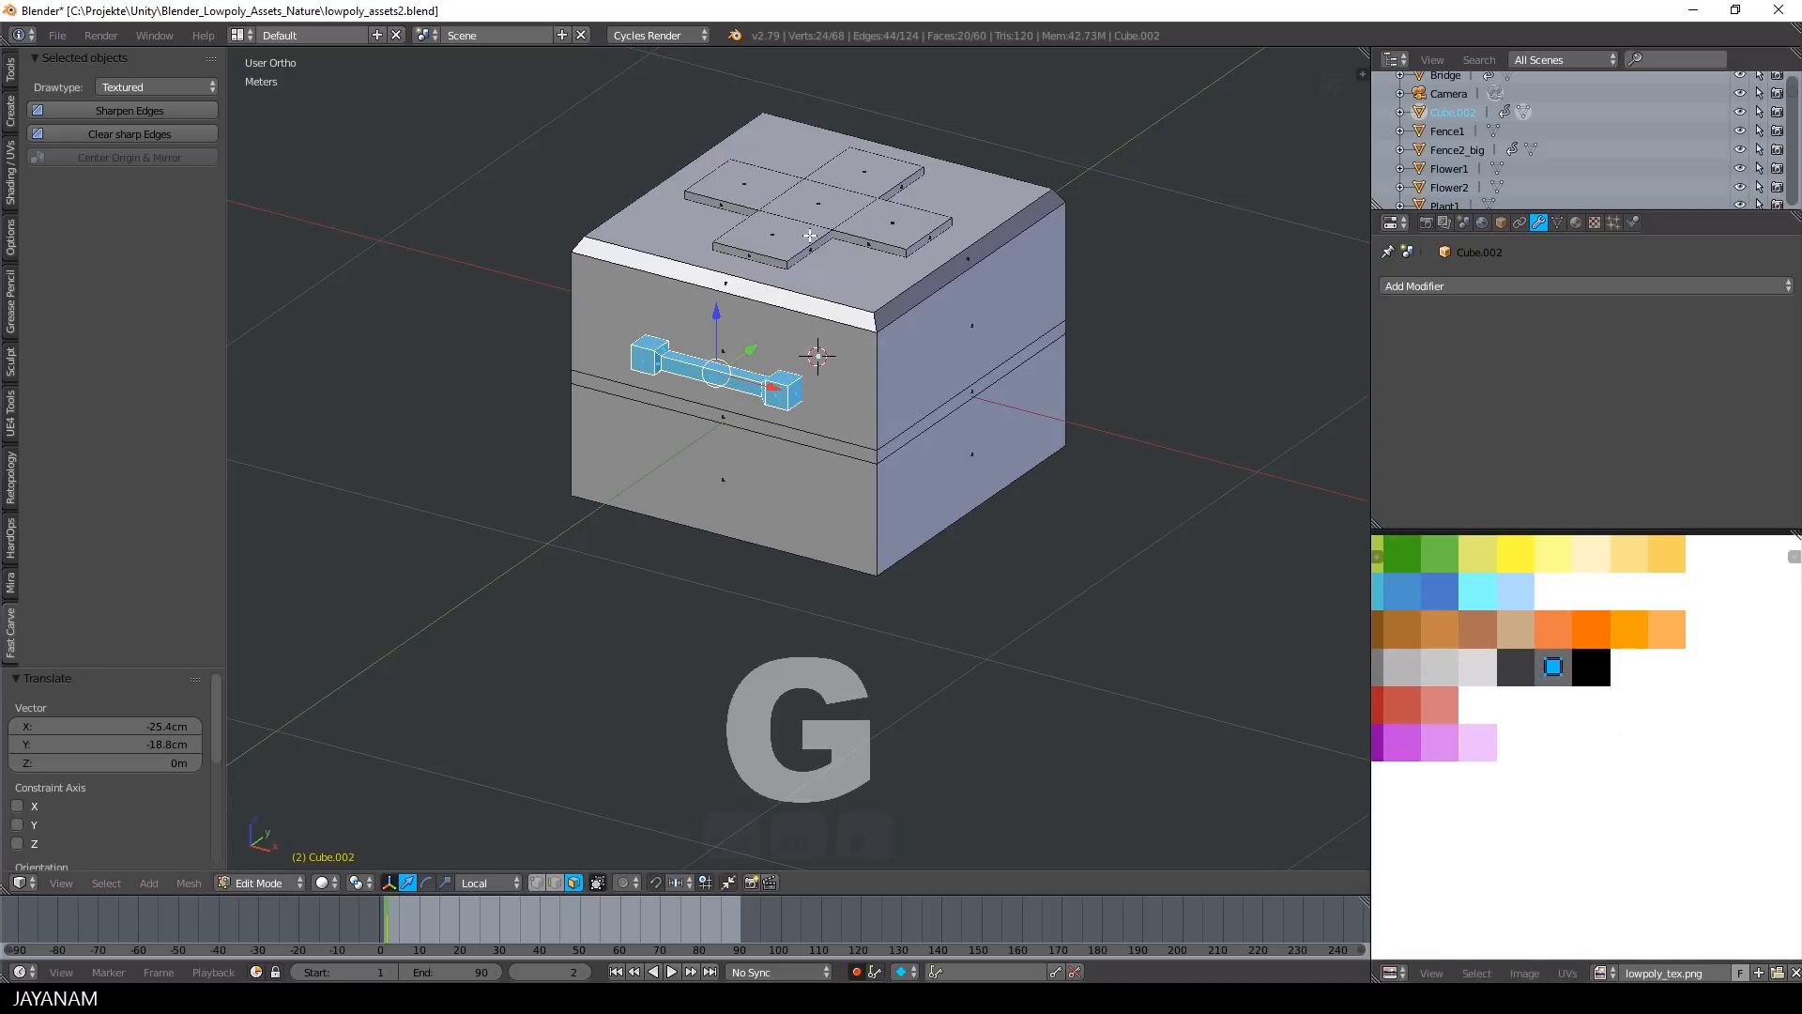
Select only the linked faces of the raised cross and move their UVs onto the dark red swatch
key("a")
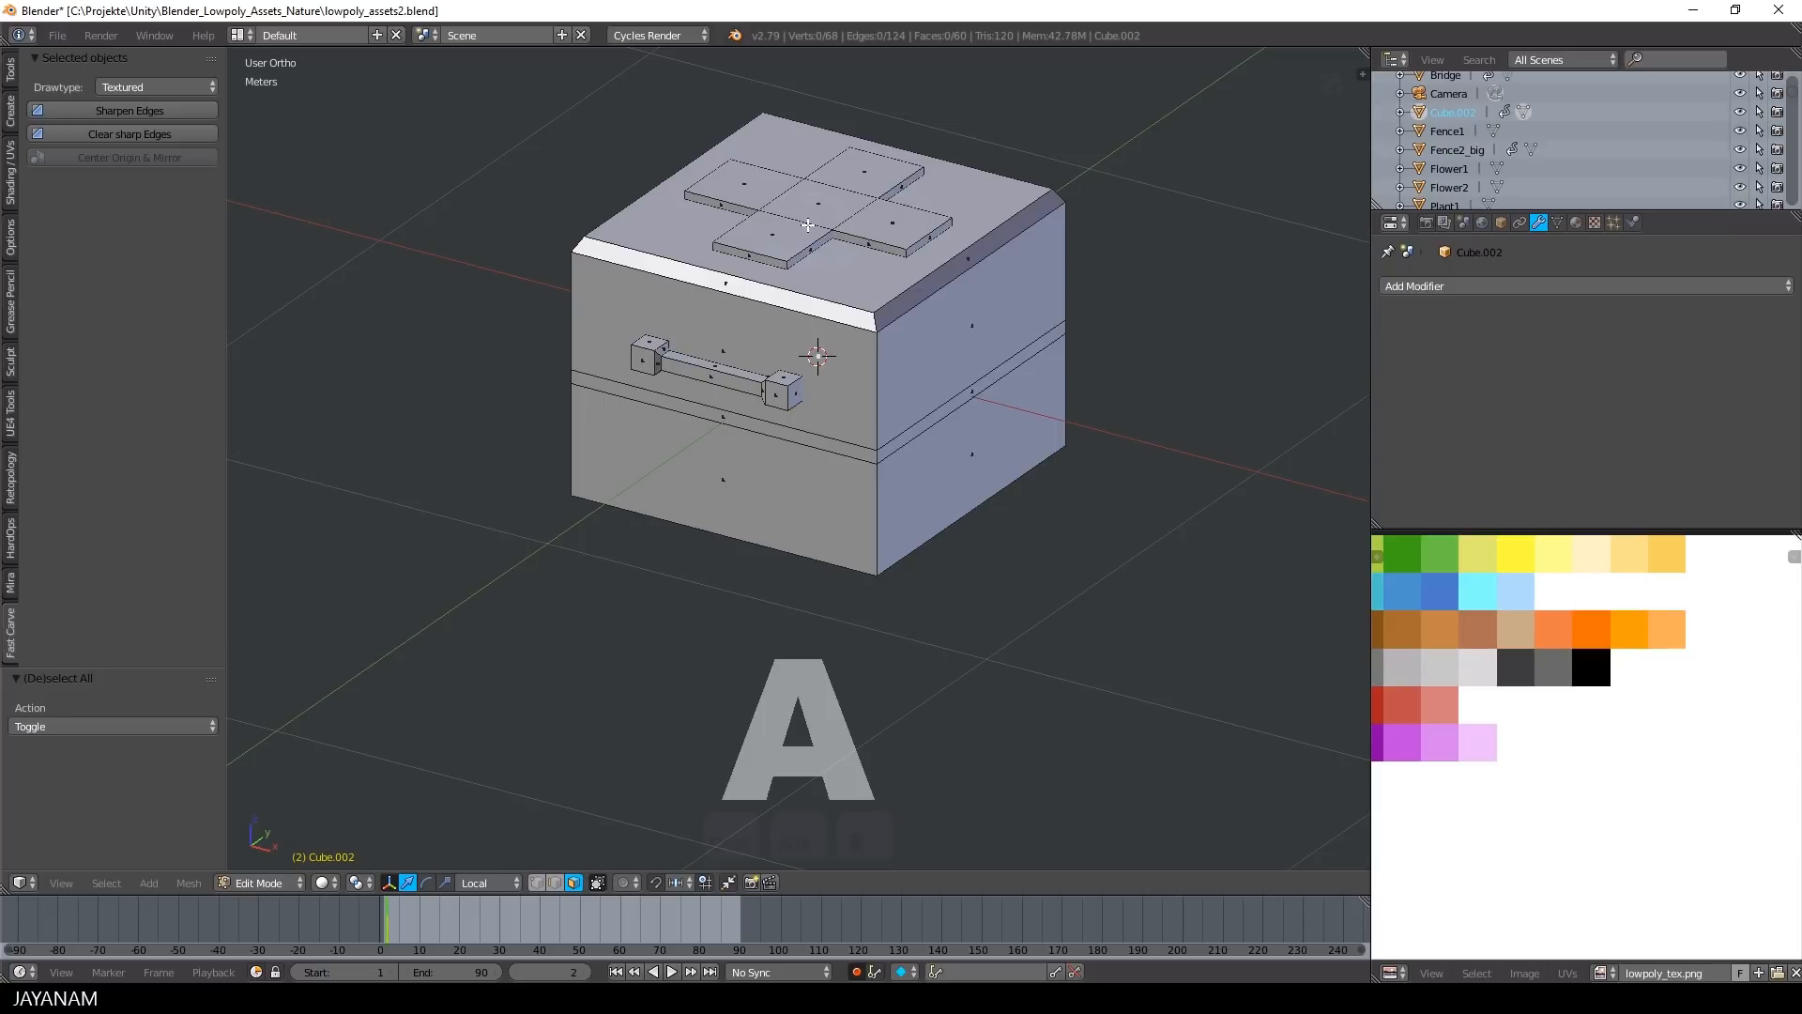
key("l")
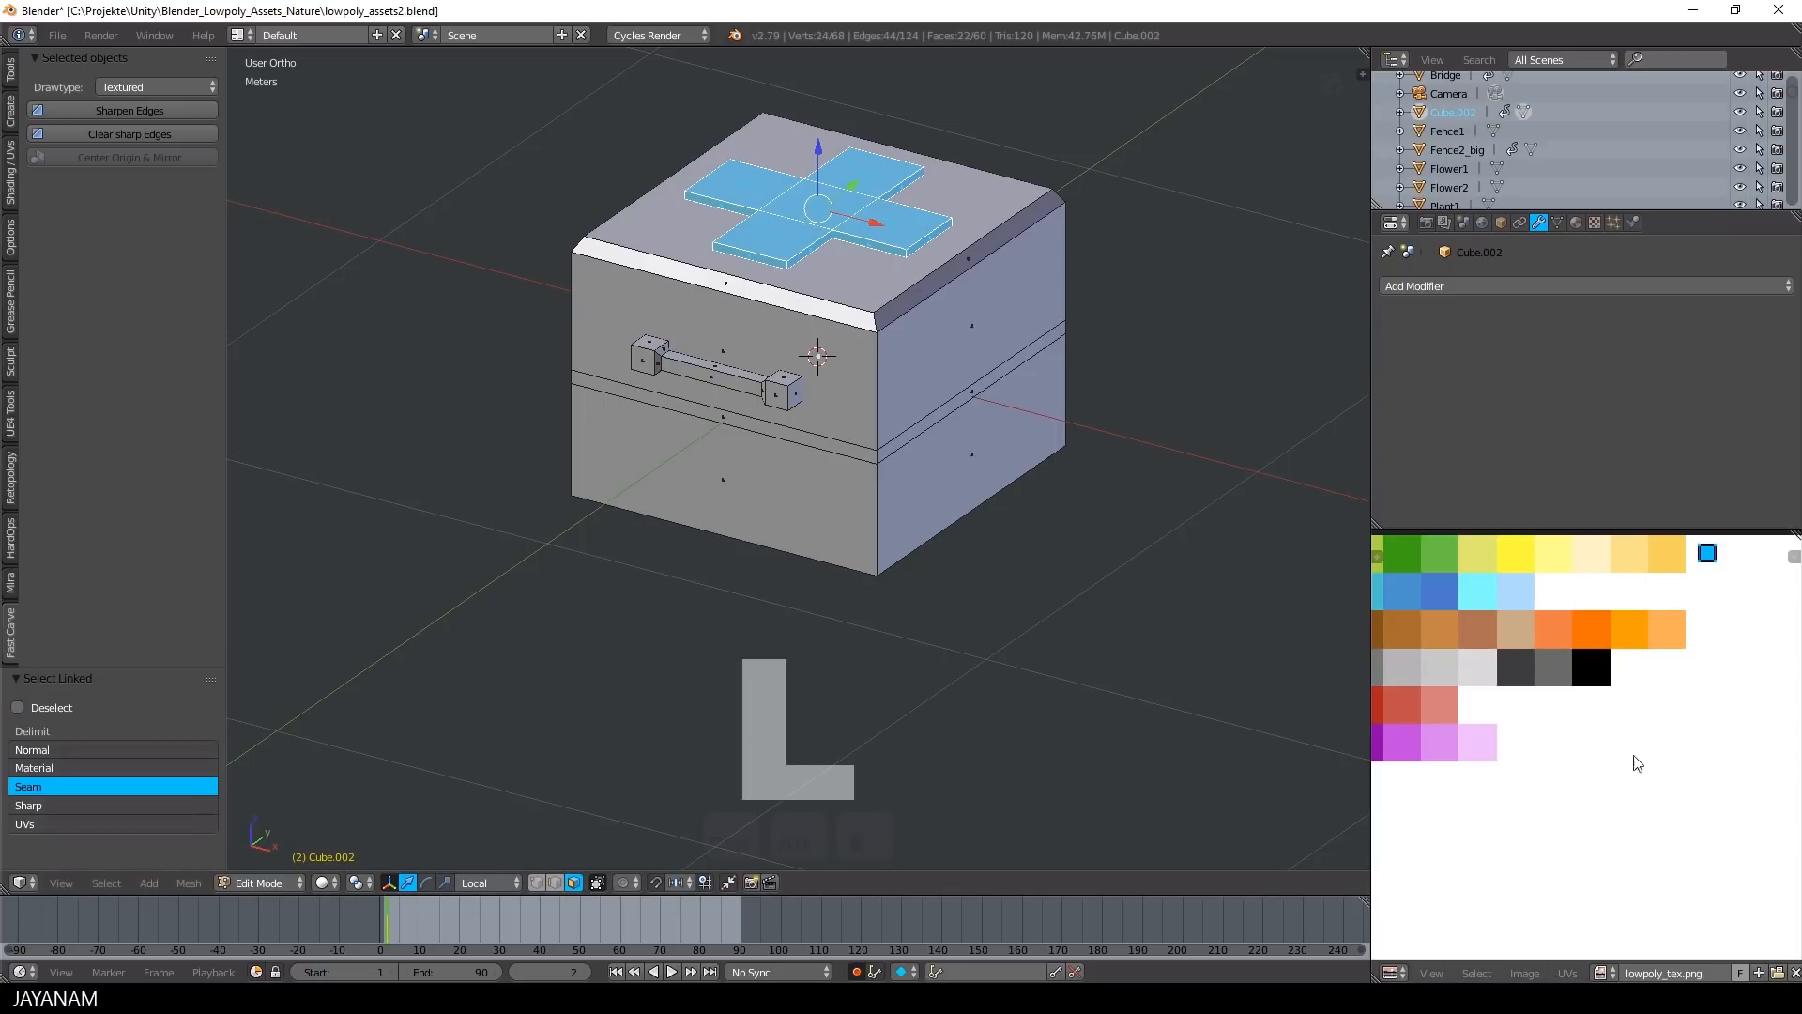
middle_click_drag(1586, 793, 1637, 792)
key("g")
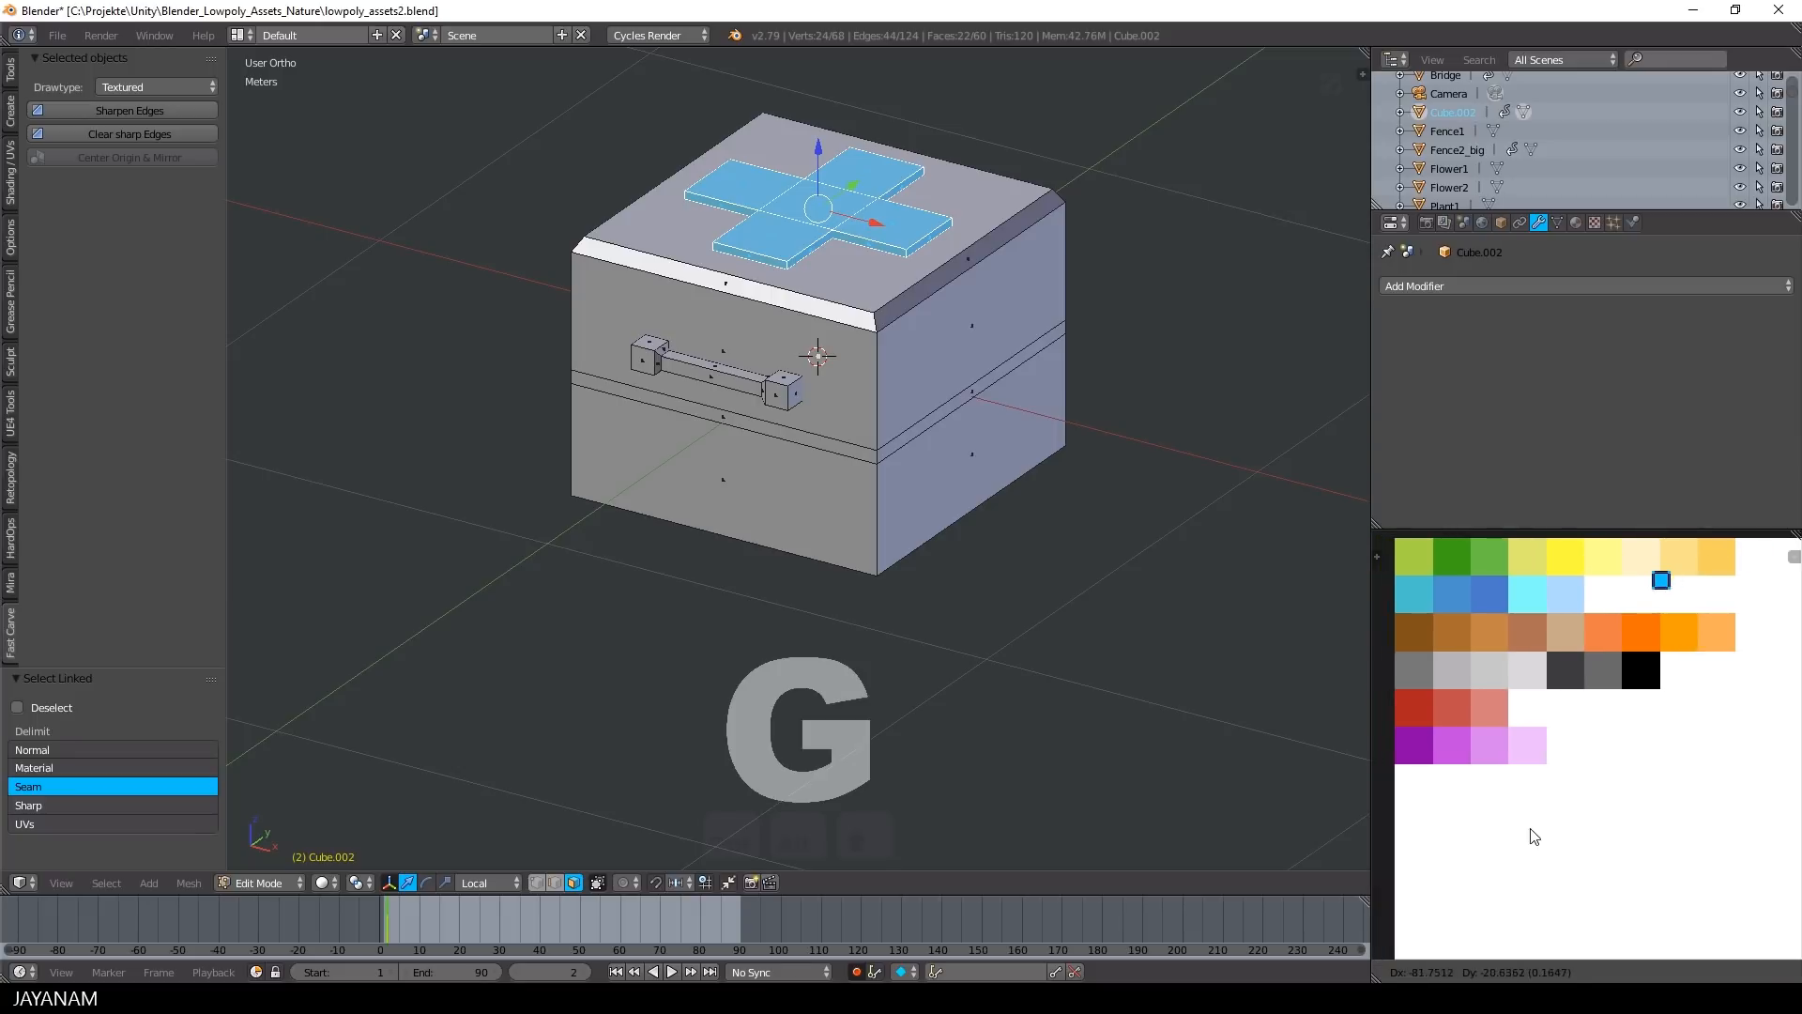
left_click(1720, 952)
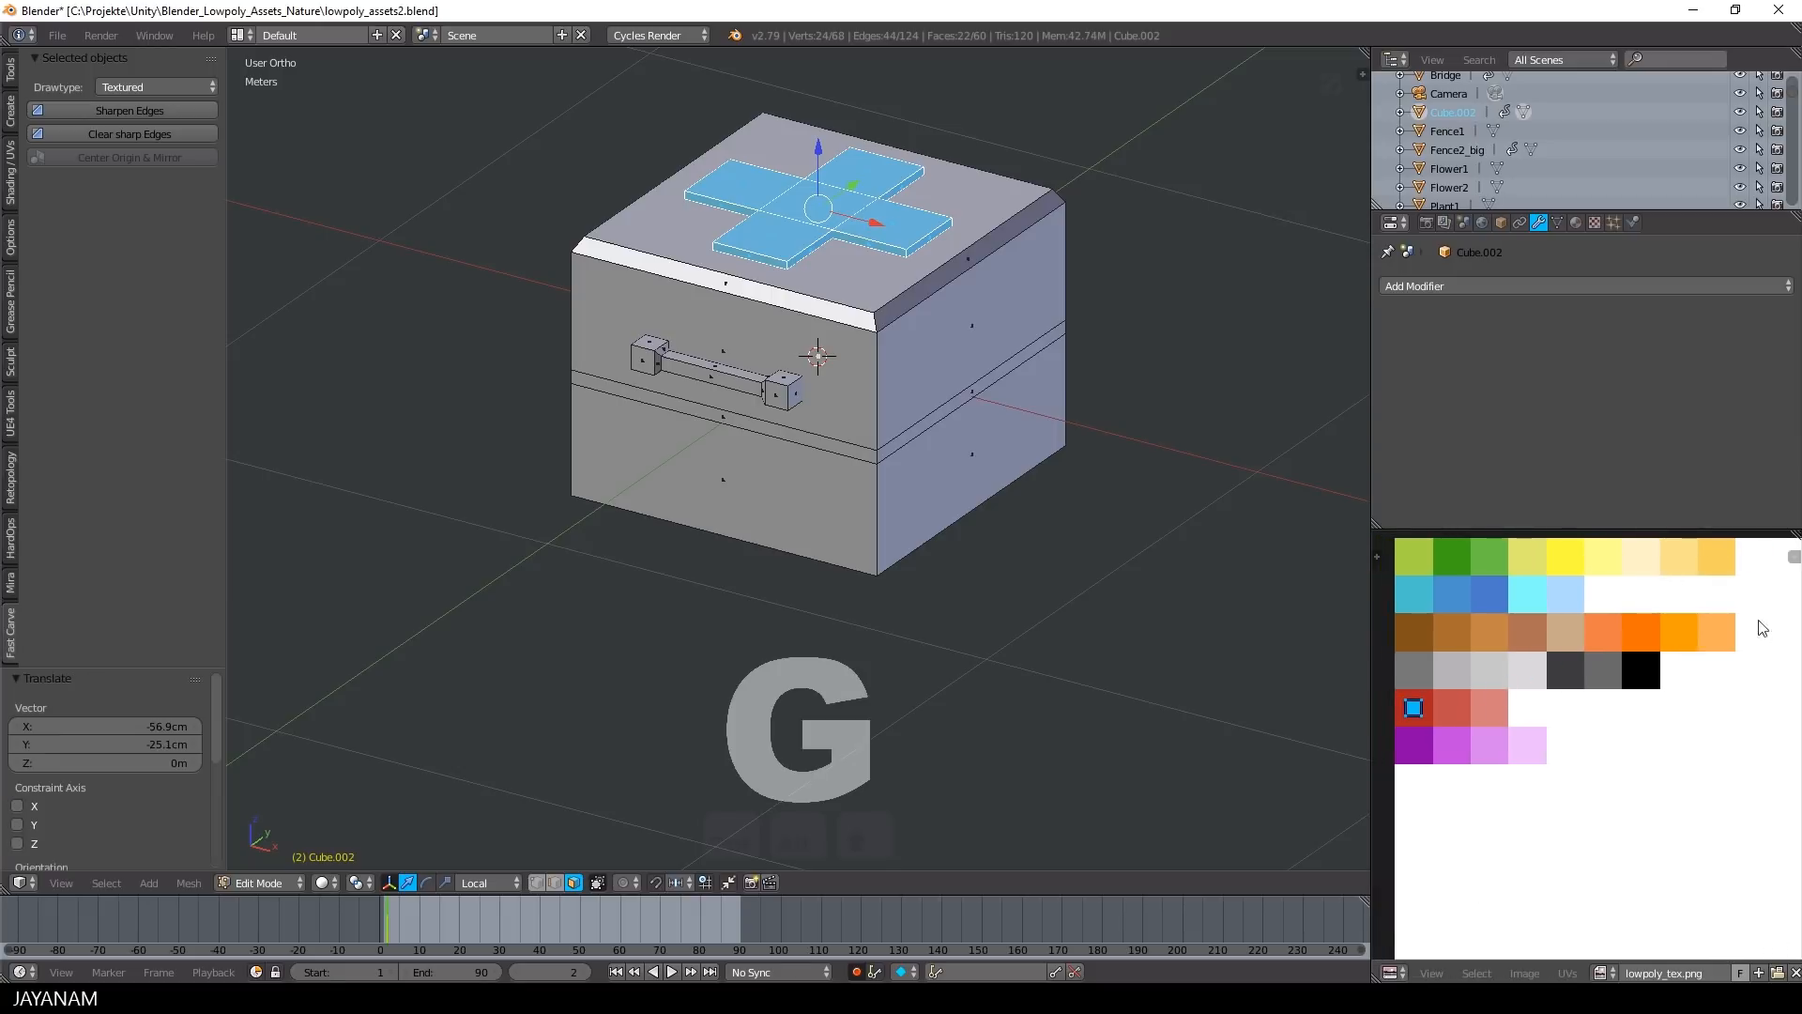
Select the four narrow strip faces around the box and move their UVs onto the second, light grey swatch
right_click(842, 439)
right_click(899, 441, "shift")
middle_click_drag(422, 413, 836, 519)
right_click(604, 520, "shift")
right_click(686, 576, "shift")
scroll(1665, 736, "down", 1)
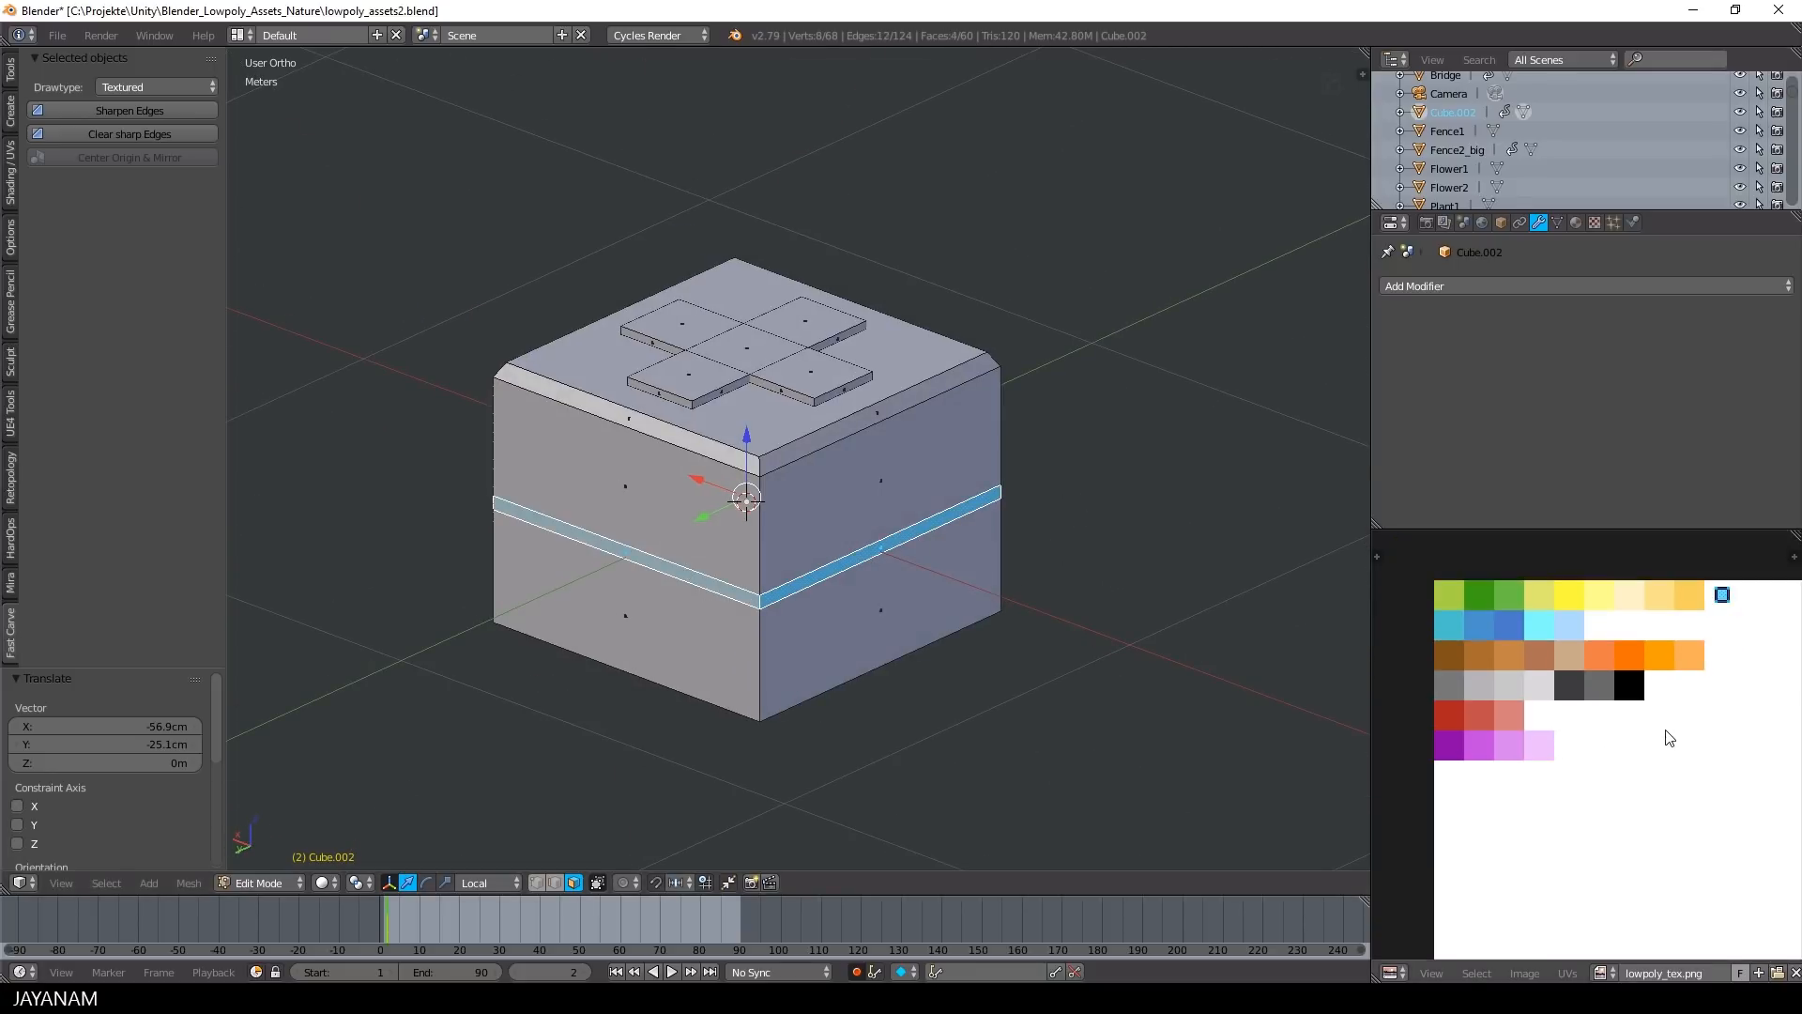
key("g")
left_click(1465, 833)
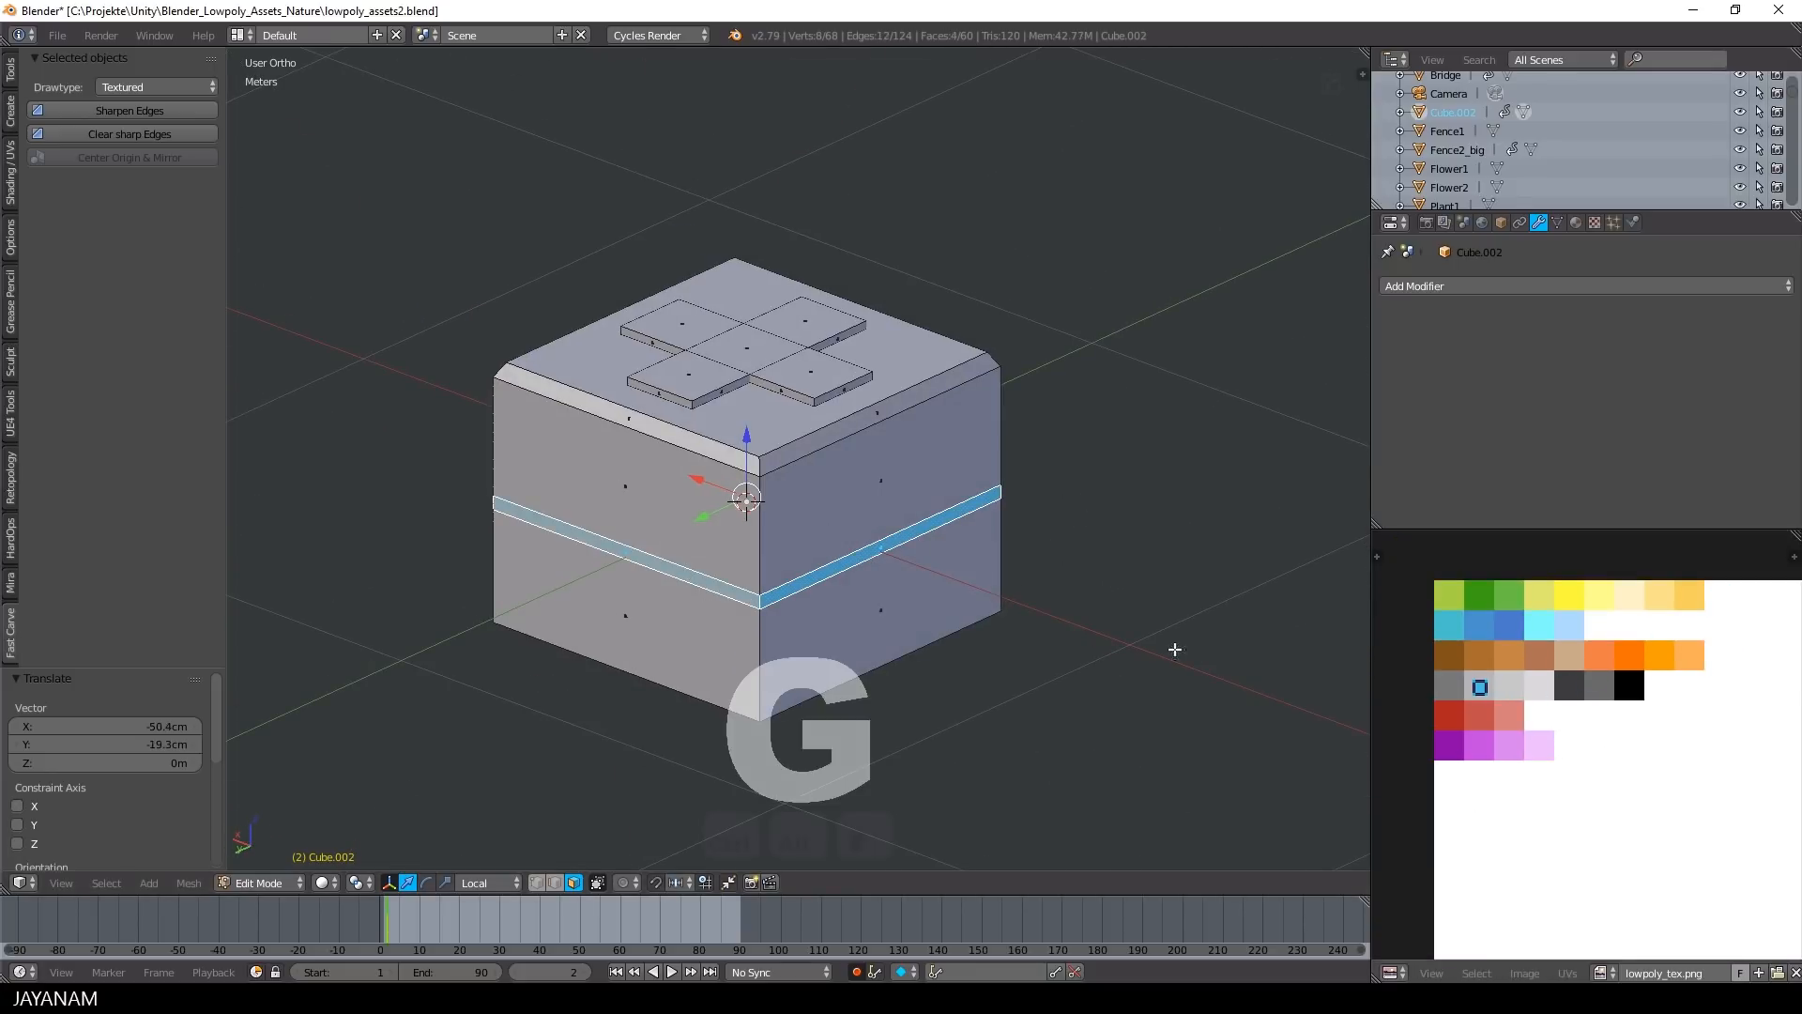
Return the box to Object Mode and show it with Material viewport shading to check the palette colours
scroll(1108, 600, "down", 2)
middle_click_drag(995, 507, 635, 482)
key("Tab")
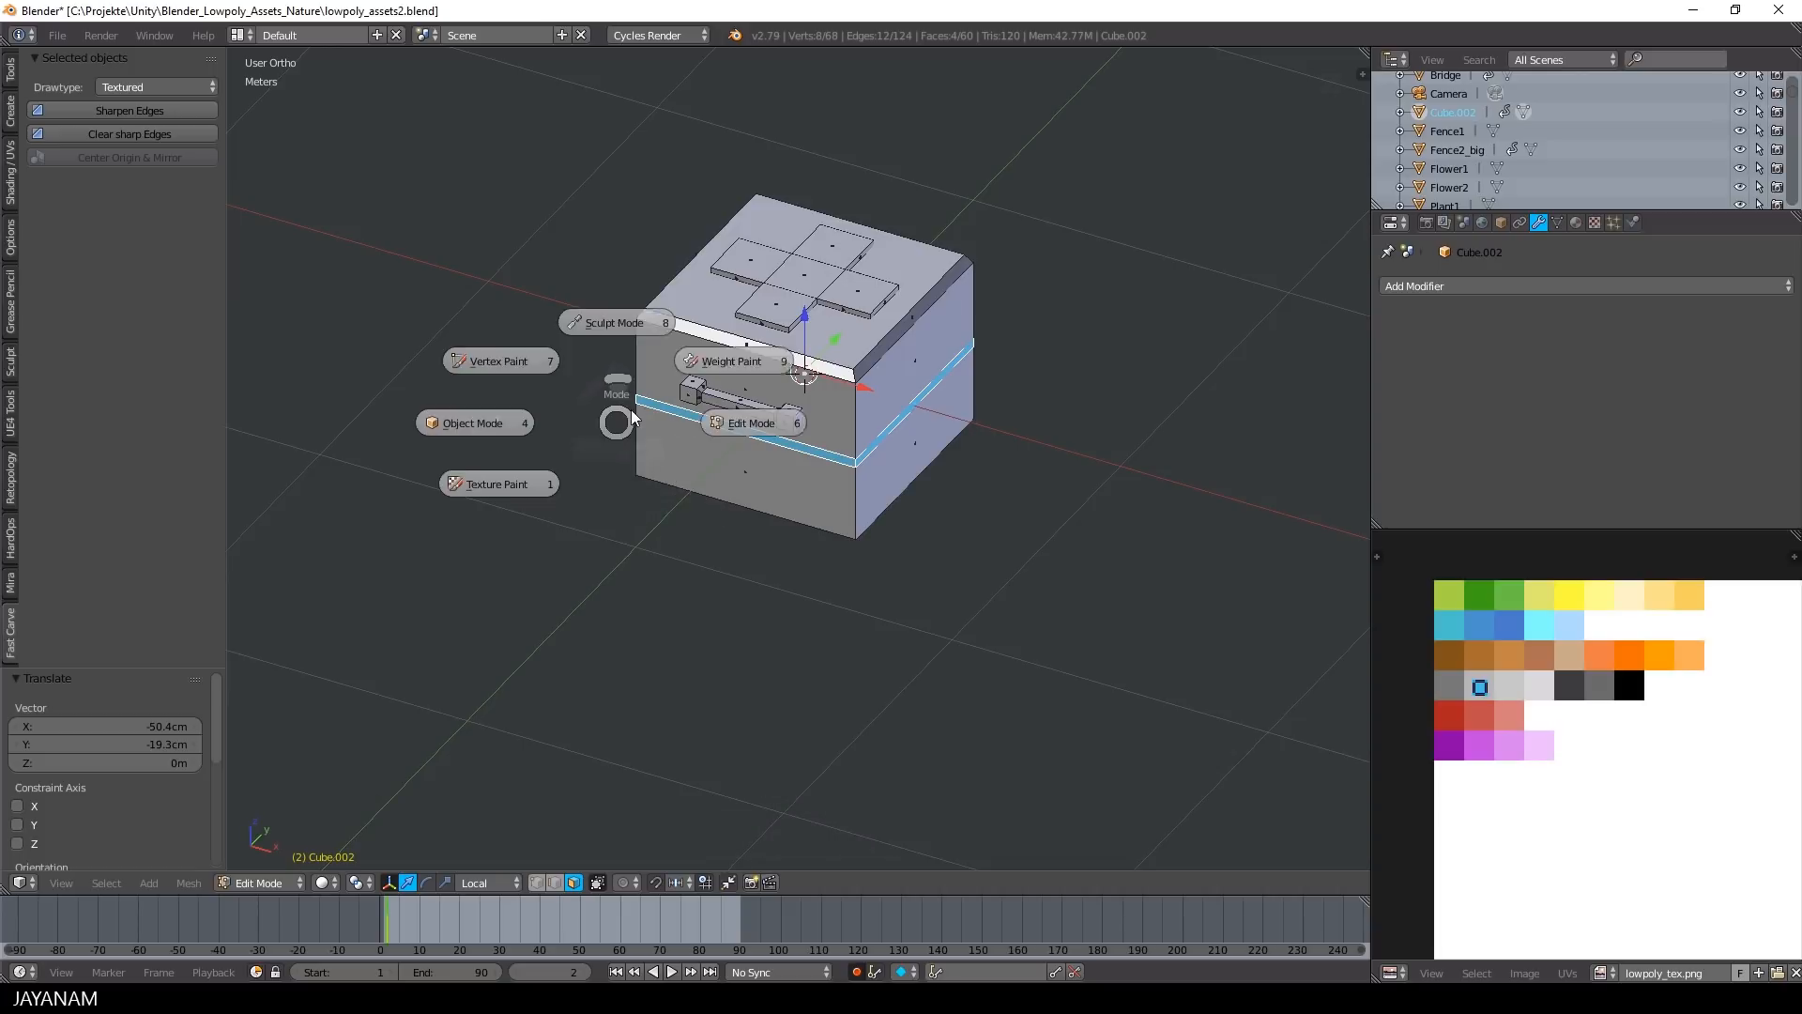
left_click(344, 882)
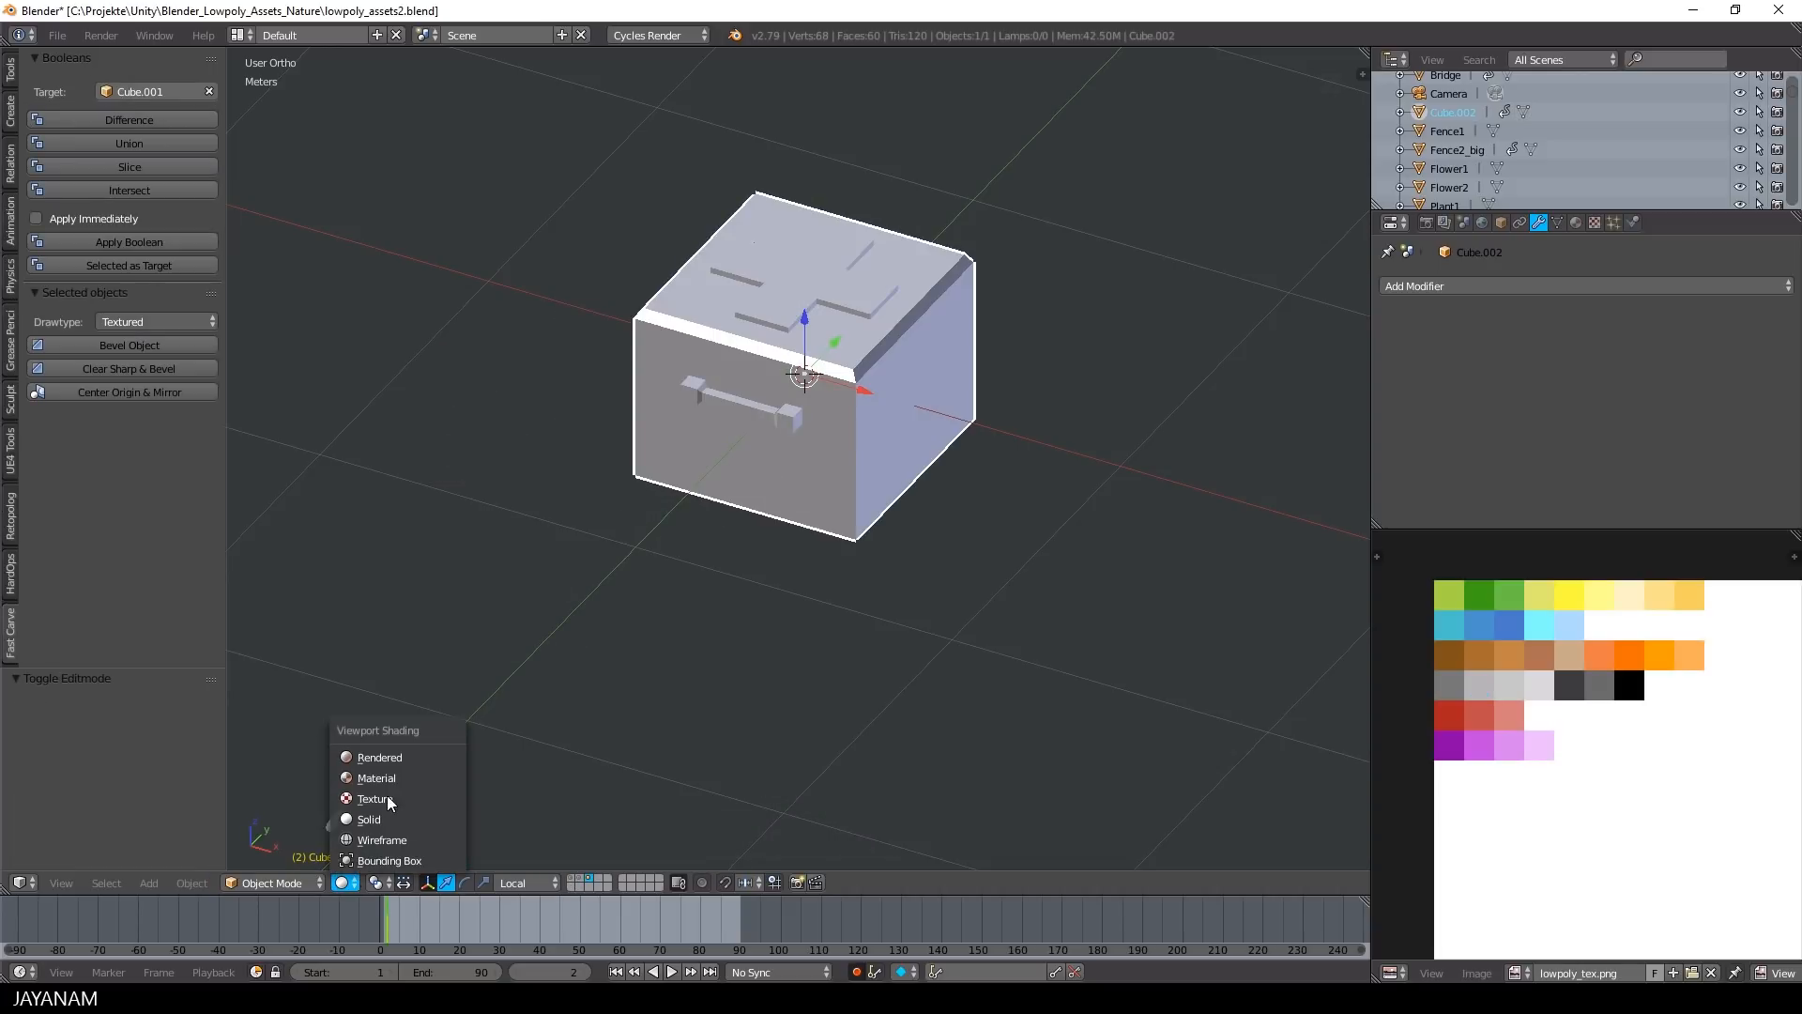
left_click(376, 779)
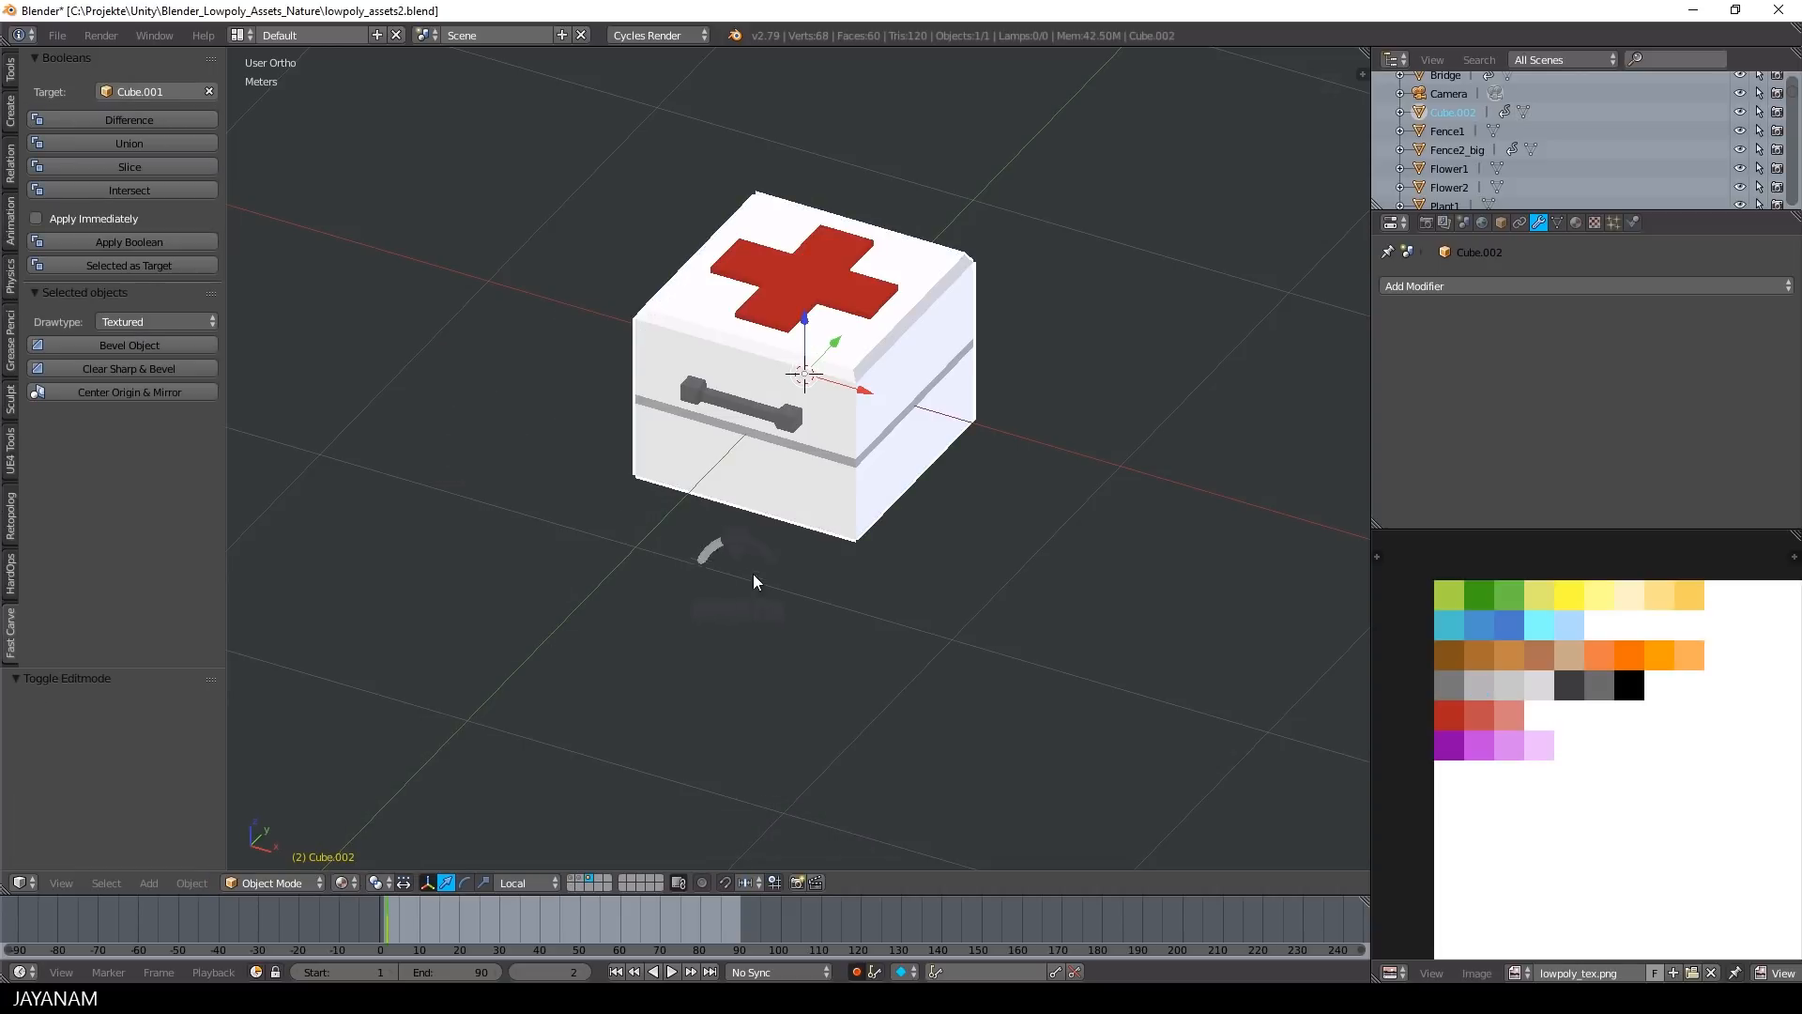
mouse_move(753, 573)
middle_mouse_down()
mouse_move(910, 555)
mouse_move(757, 574)
middle_mouse_up()
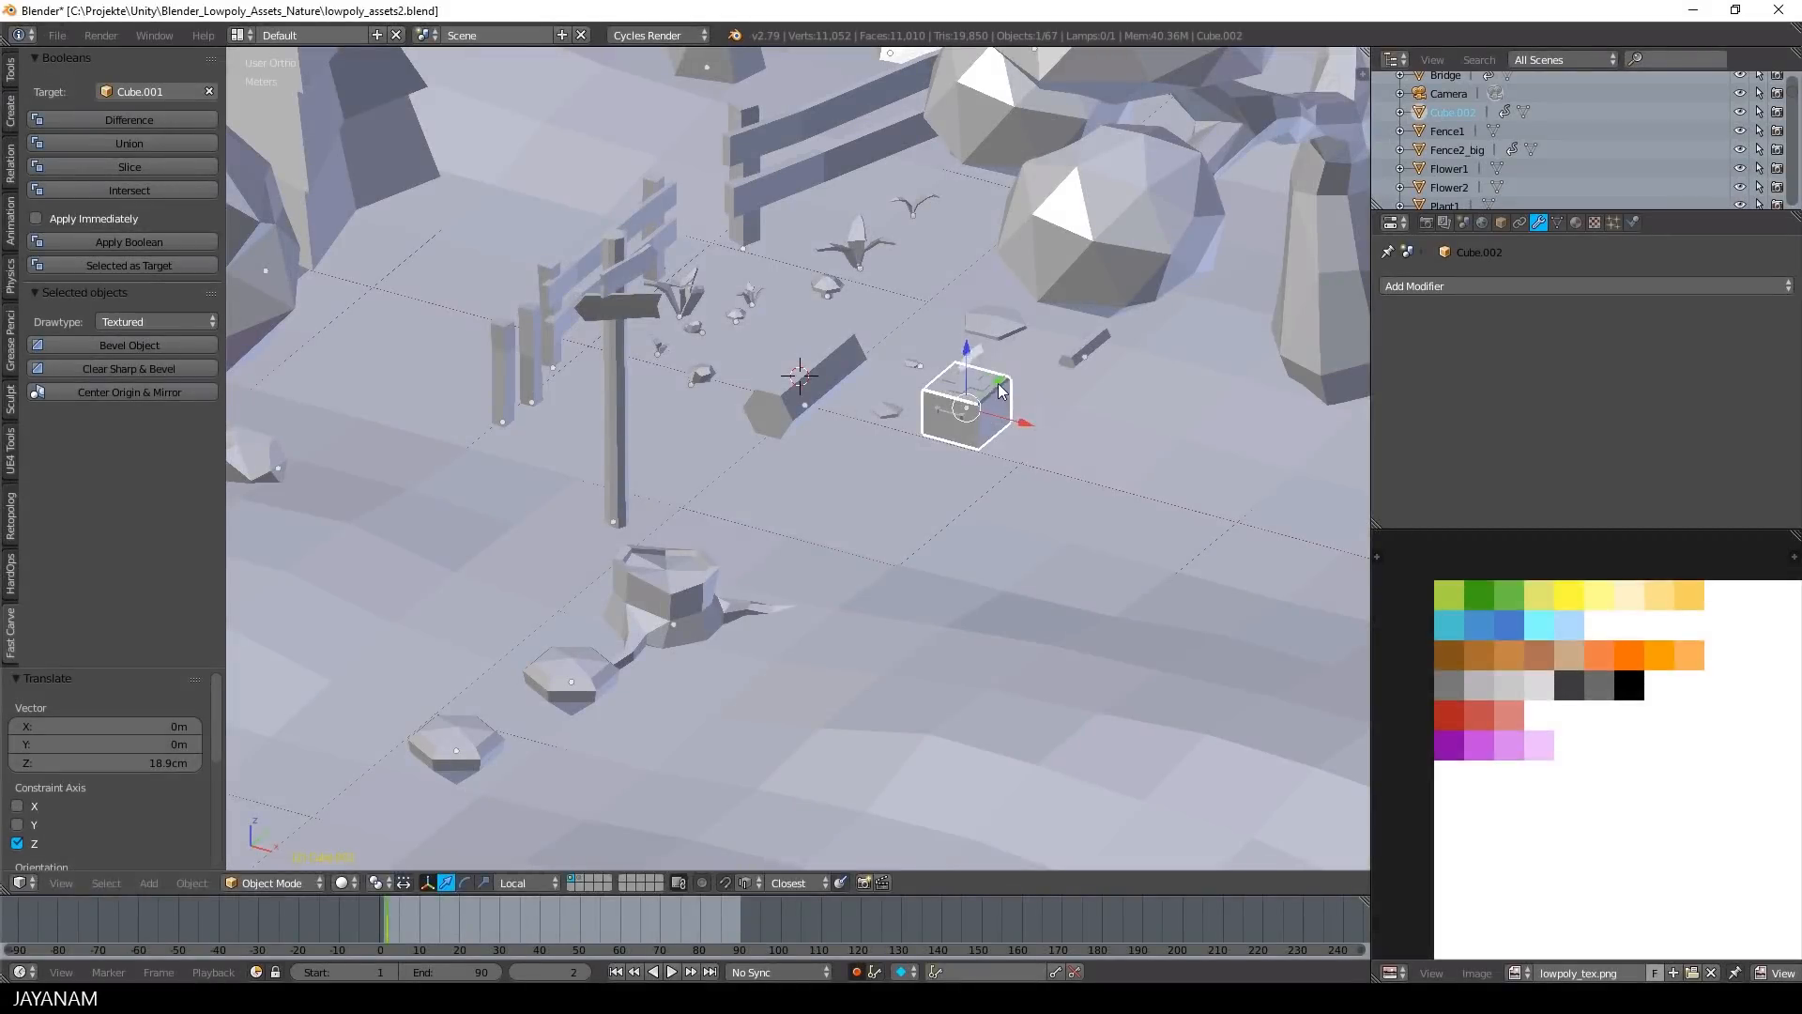
Move the first-aid box across the ground to the open spot beside the tree stump
left_click_drag(999, 385, 850, 530)
middle_click_drag(896, 534, 885, 533)
left_click_drag(795, 486, 790, 498)
Rotate the box about 37.2° around the Z axis and apply its scale
key("r")
key("z")
left_click(1300, 413)
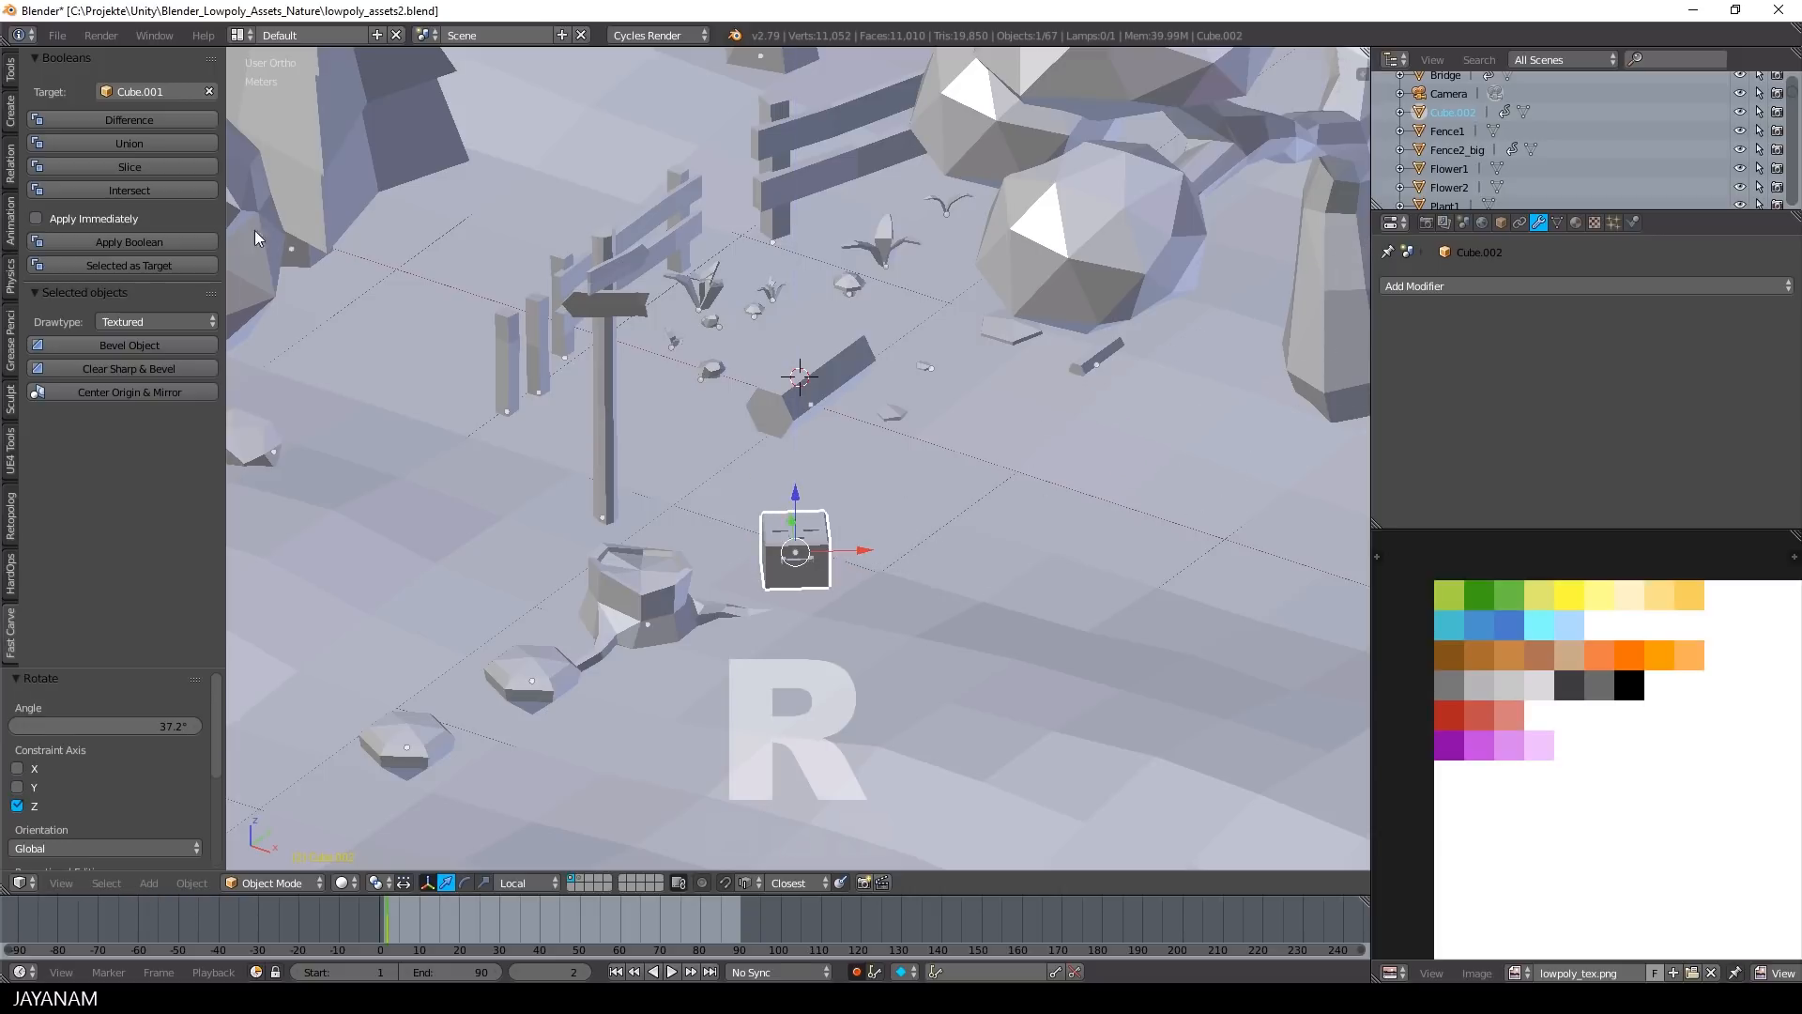
key("ctrl+a")
left_click(792, 433)
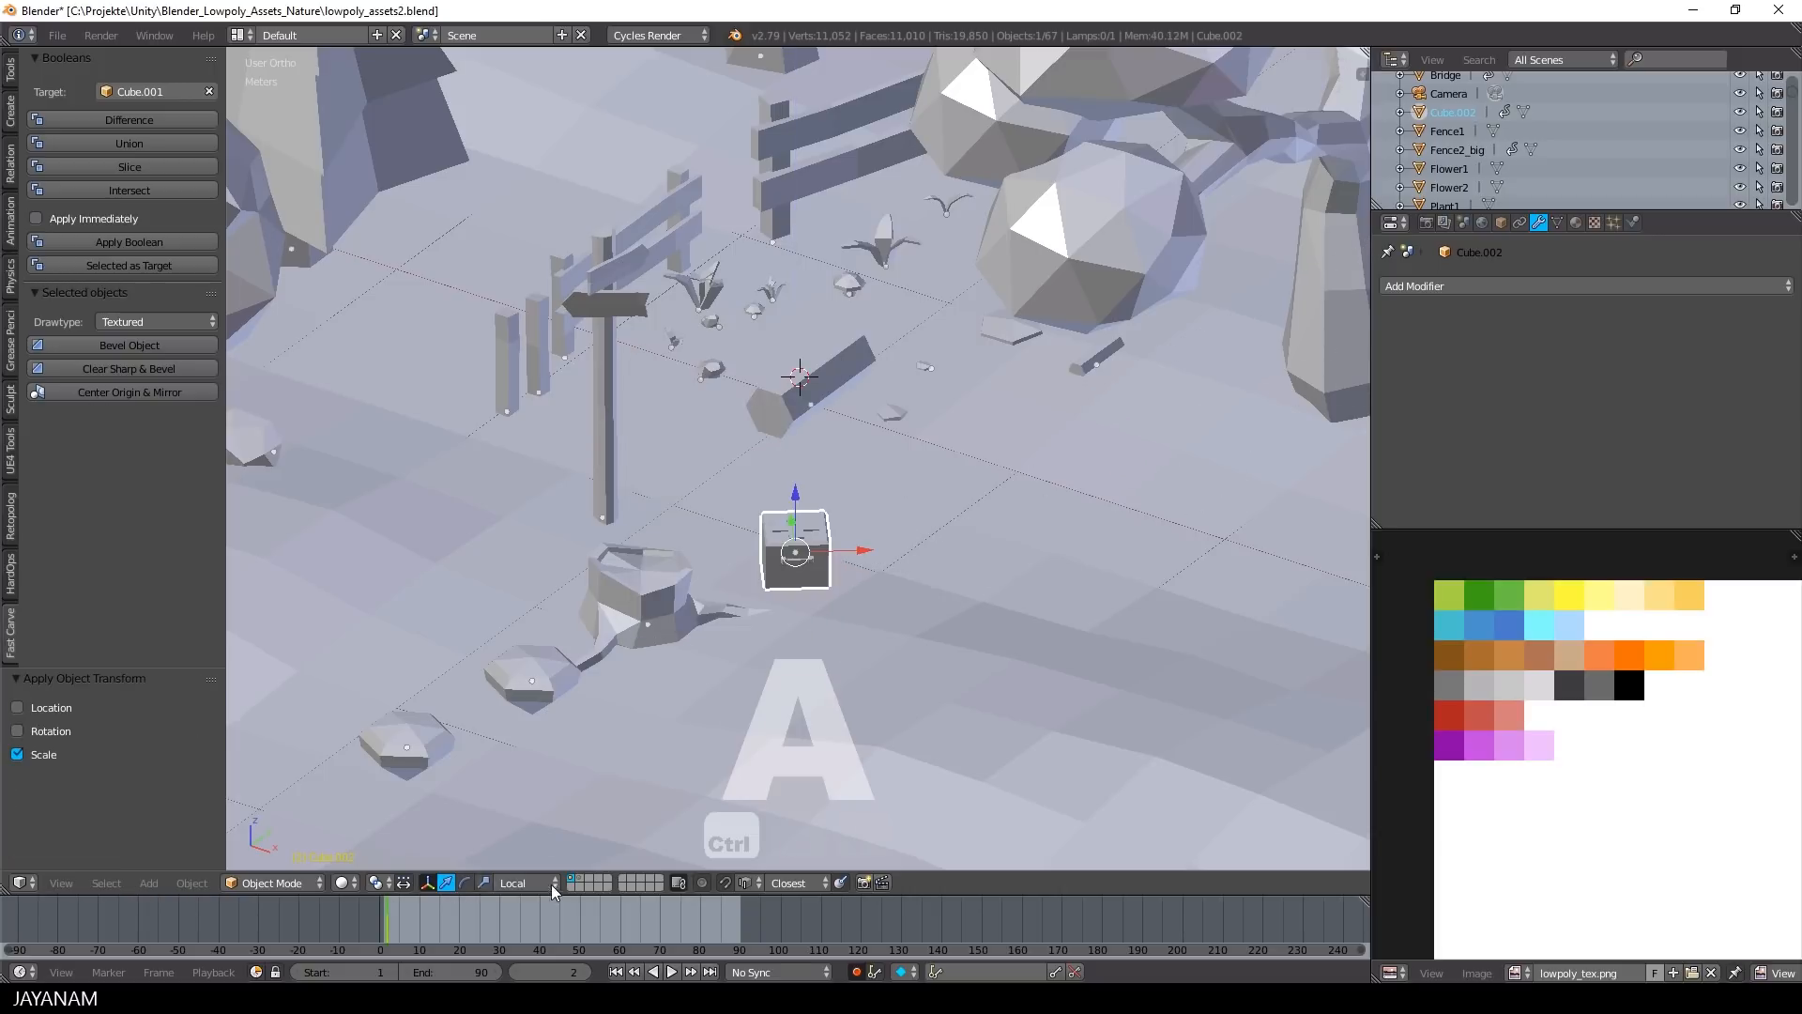
Preview the nature scene with the first-aid box in Rendered viewport shading
left_click(342, 882)
left_click(419, 792)
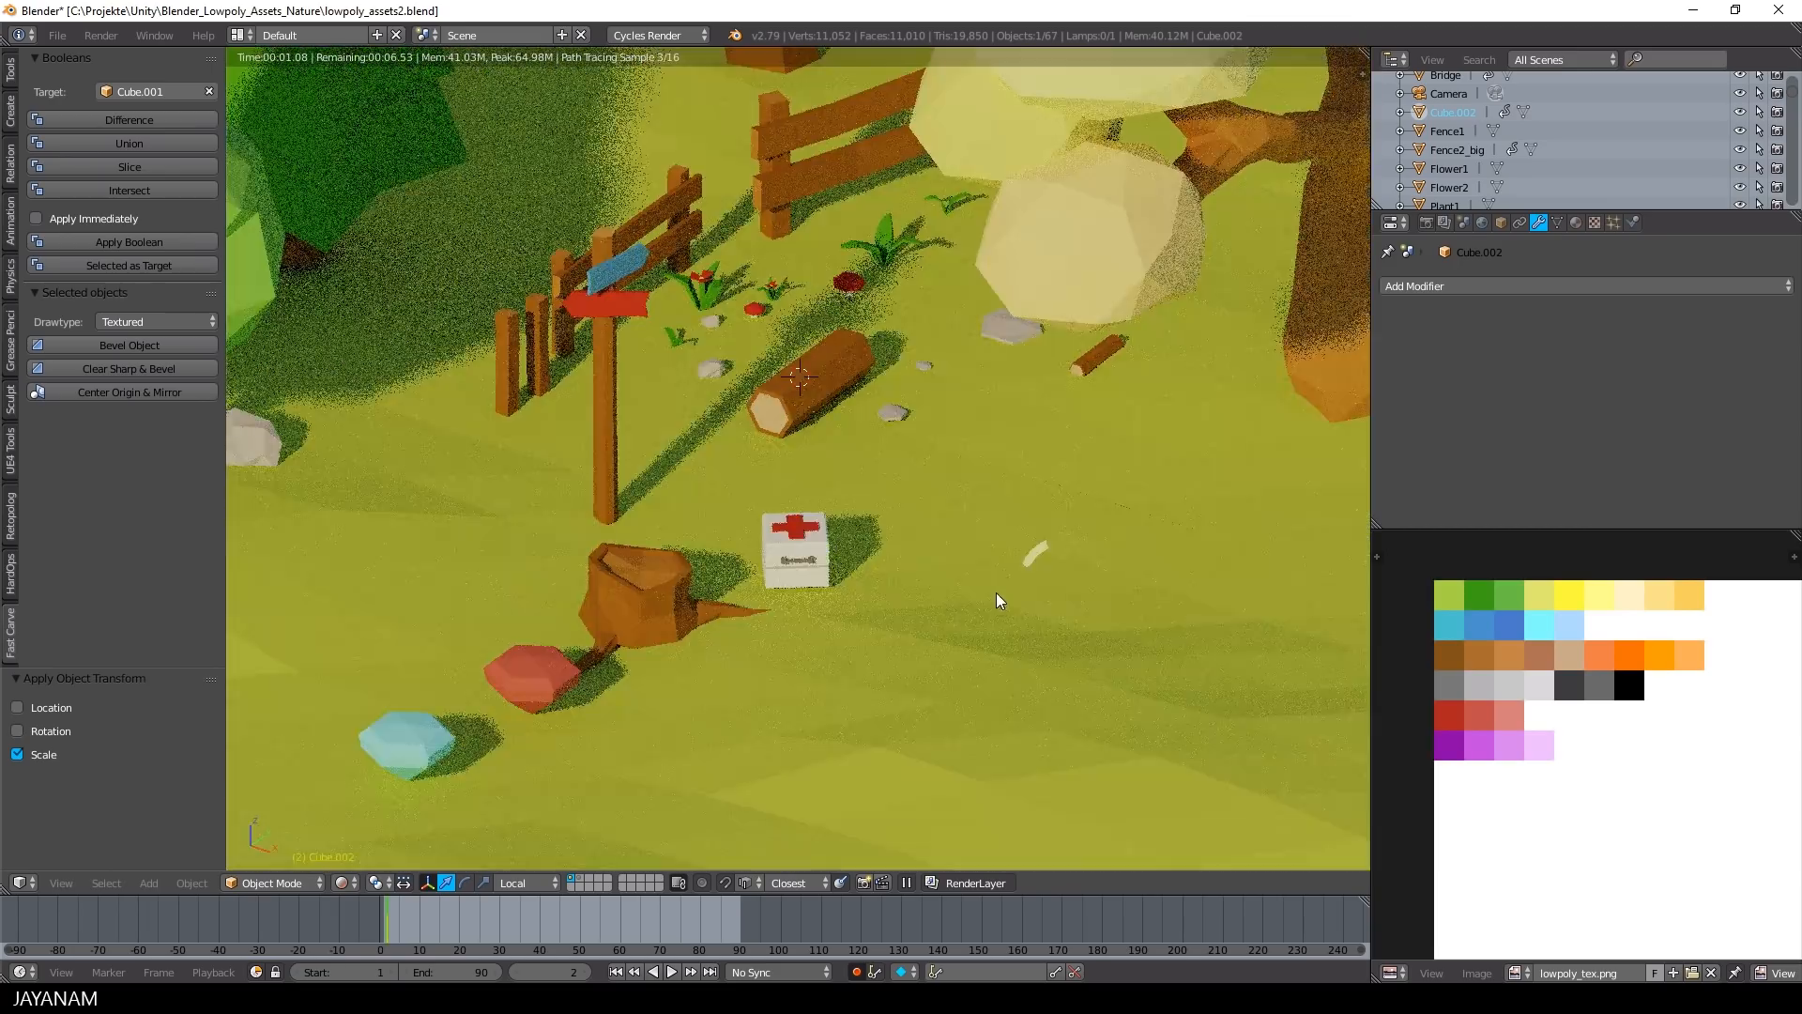
scroll(999, 603, "up", 4)
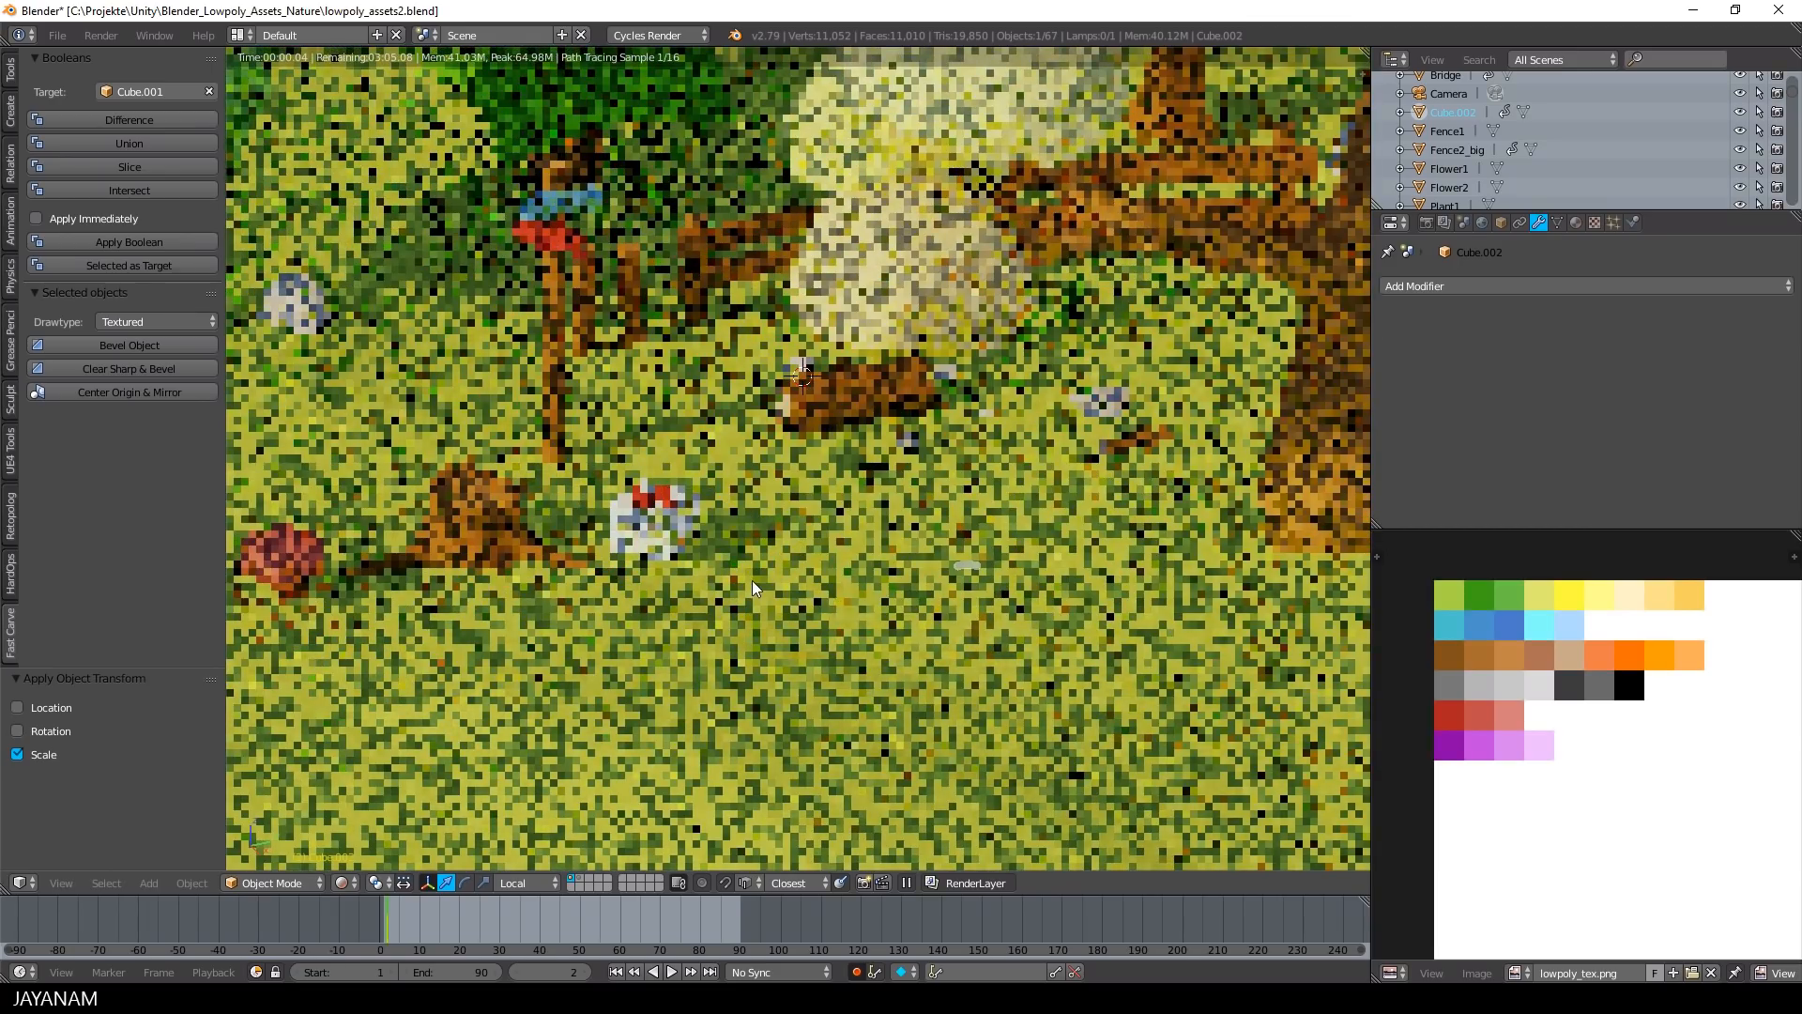